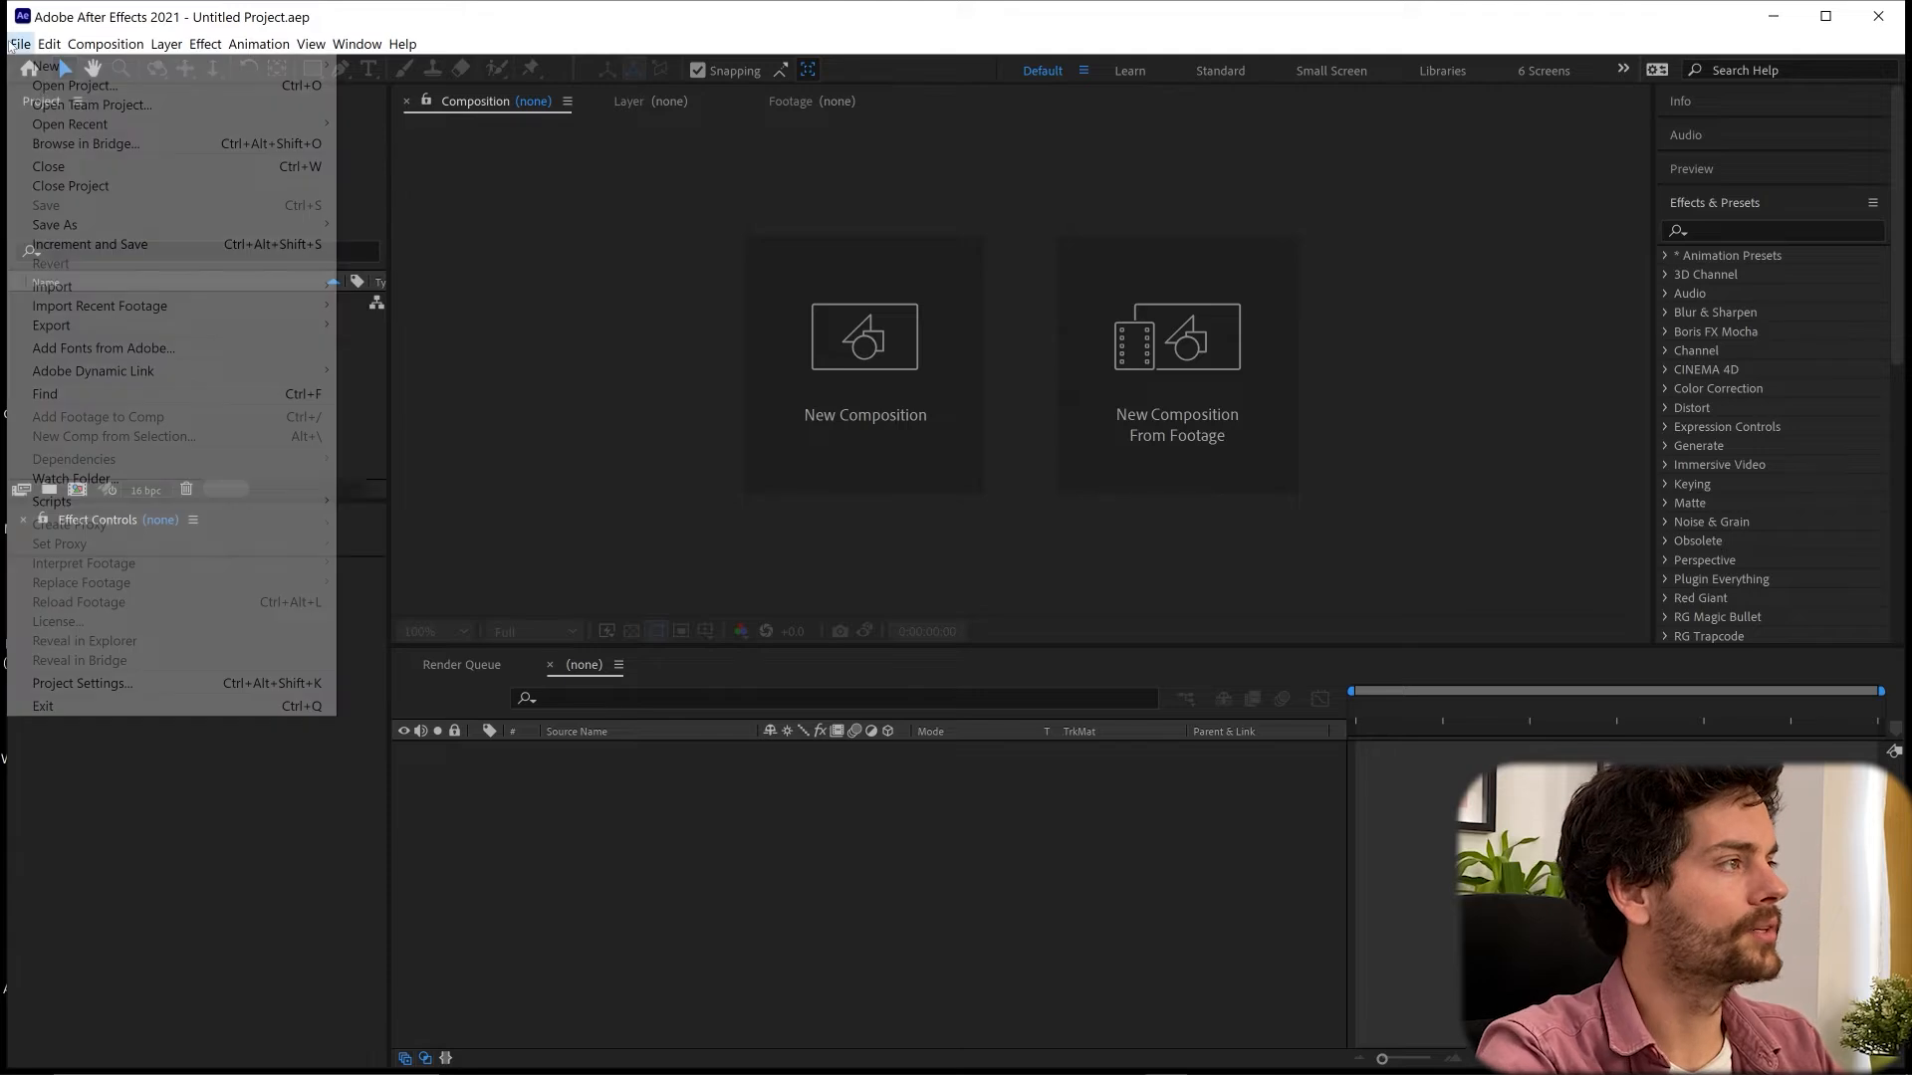
- Create a new Maxon Cinema 4D file from After Effects and open it in Cinema 4D Lite
mouse_move(59, 65)
click(443, 143)
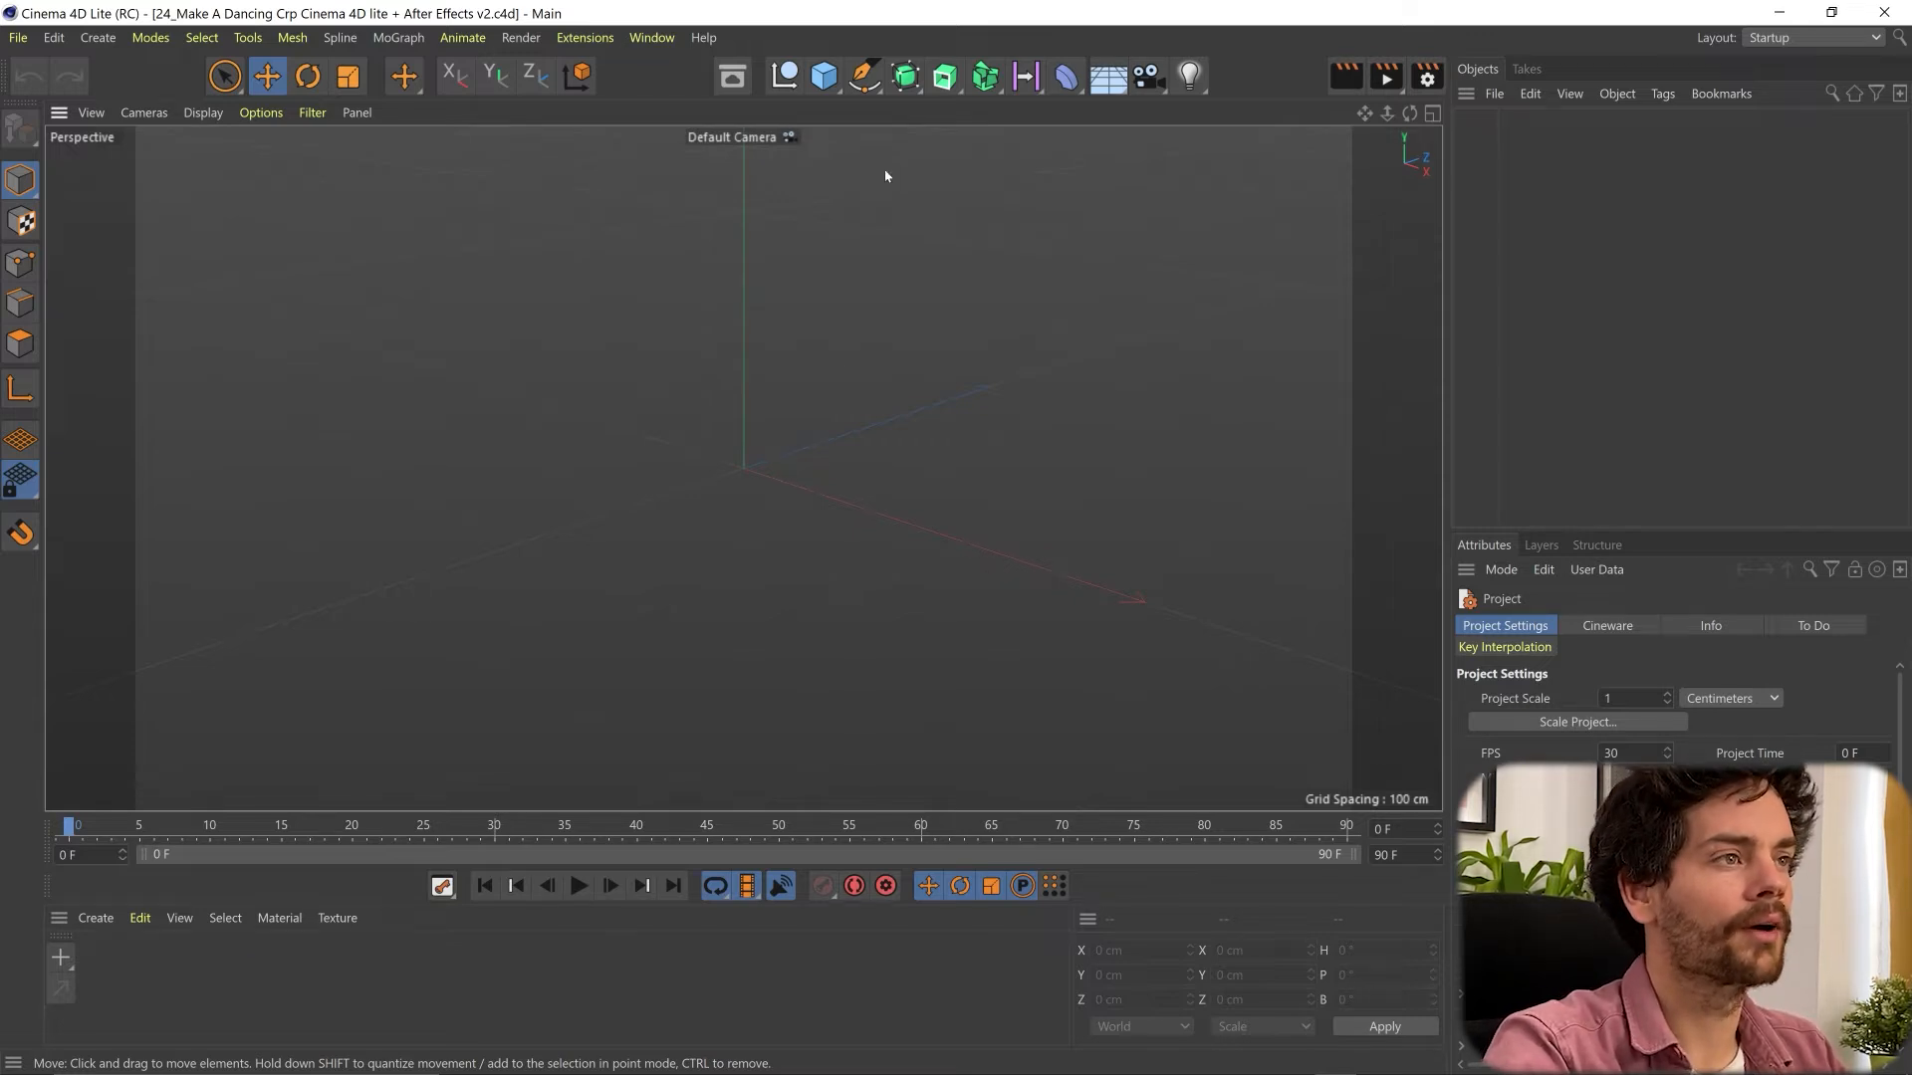
- Add a helix spline, lay it on the XZ plane and set its end radius to 5 cm
click(864, 76)
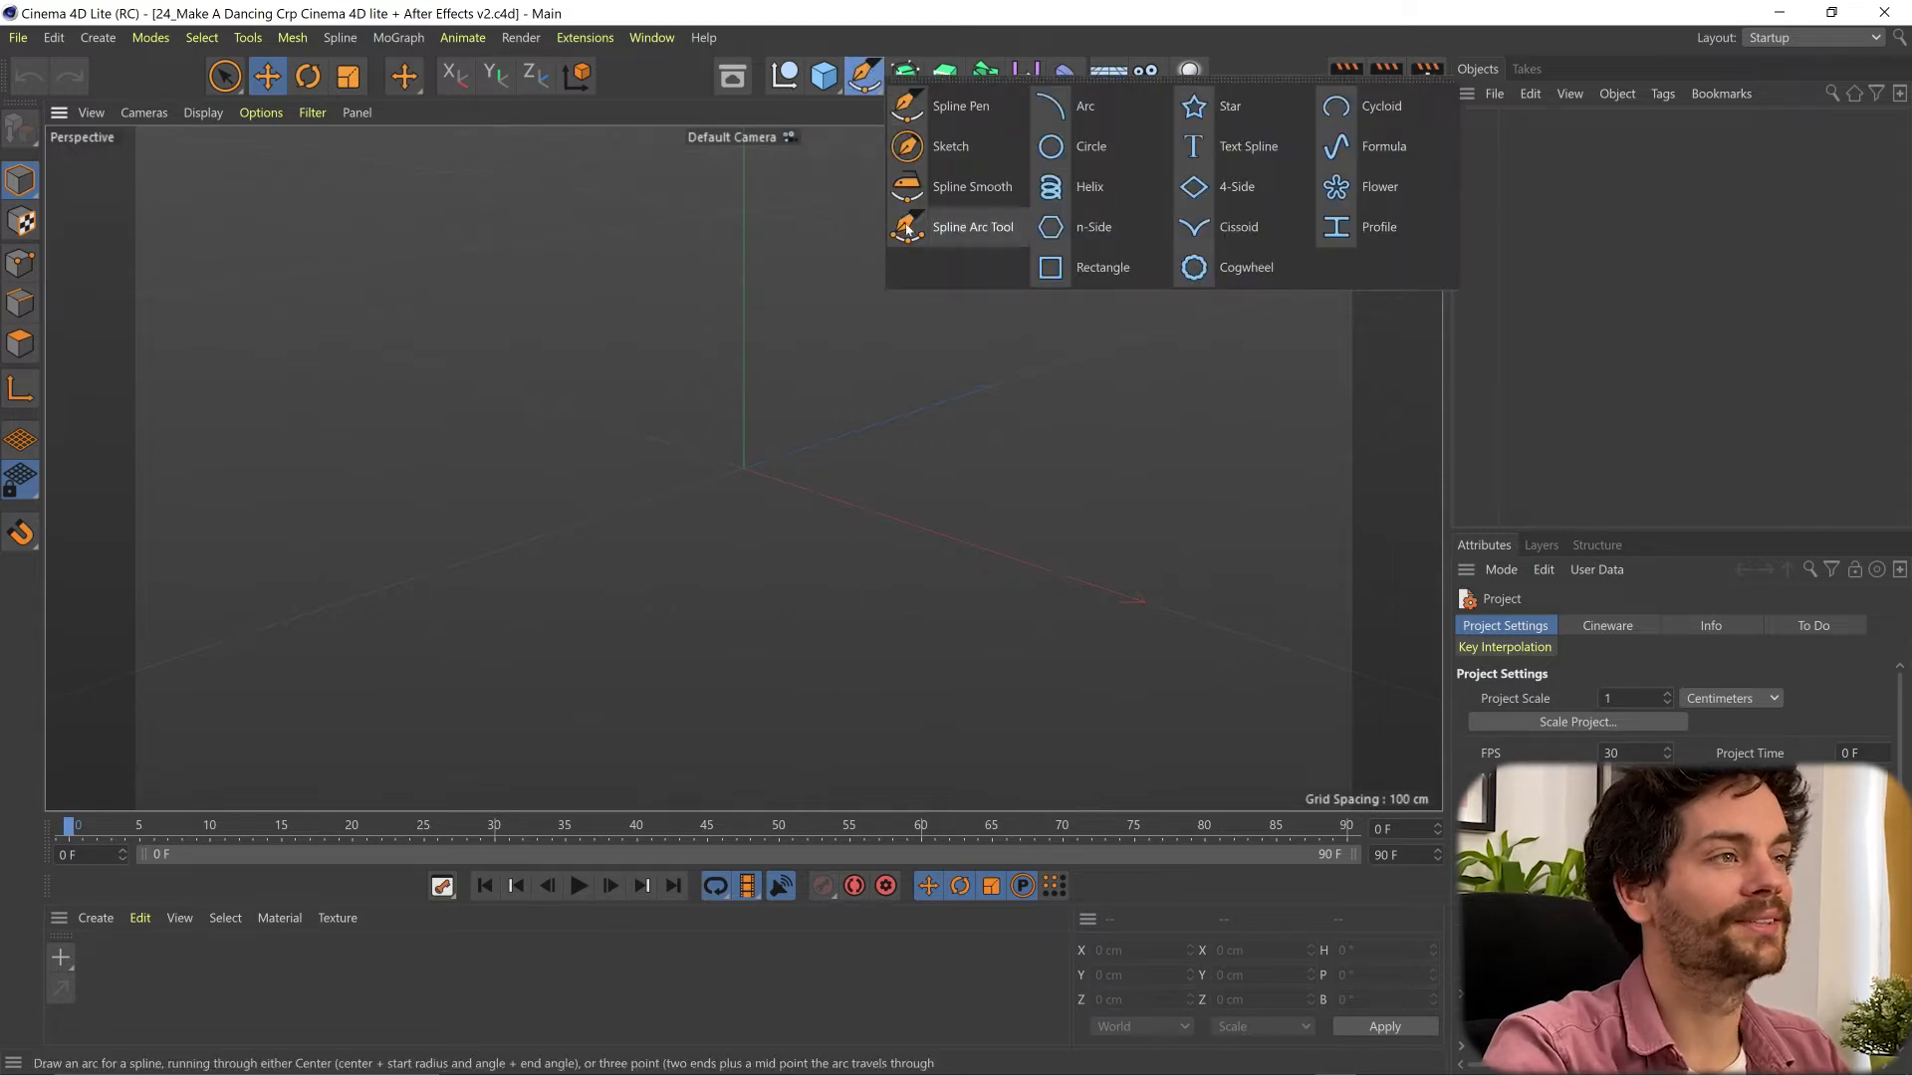
click(1069, 190)
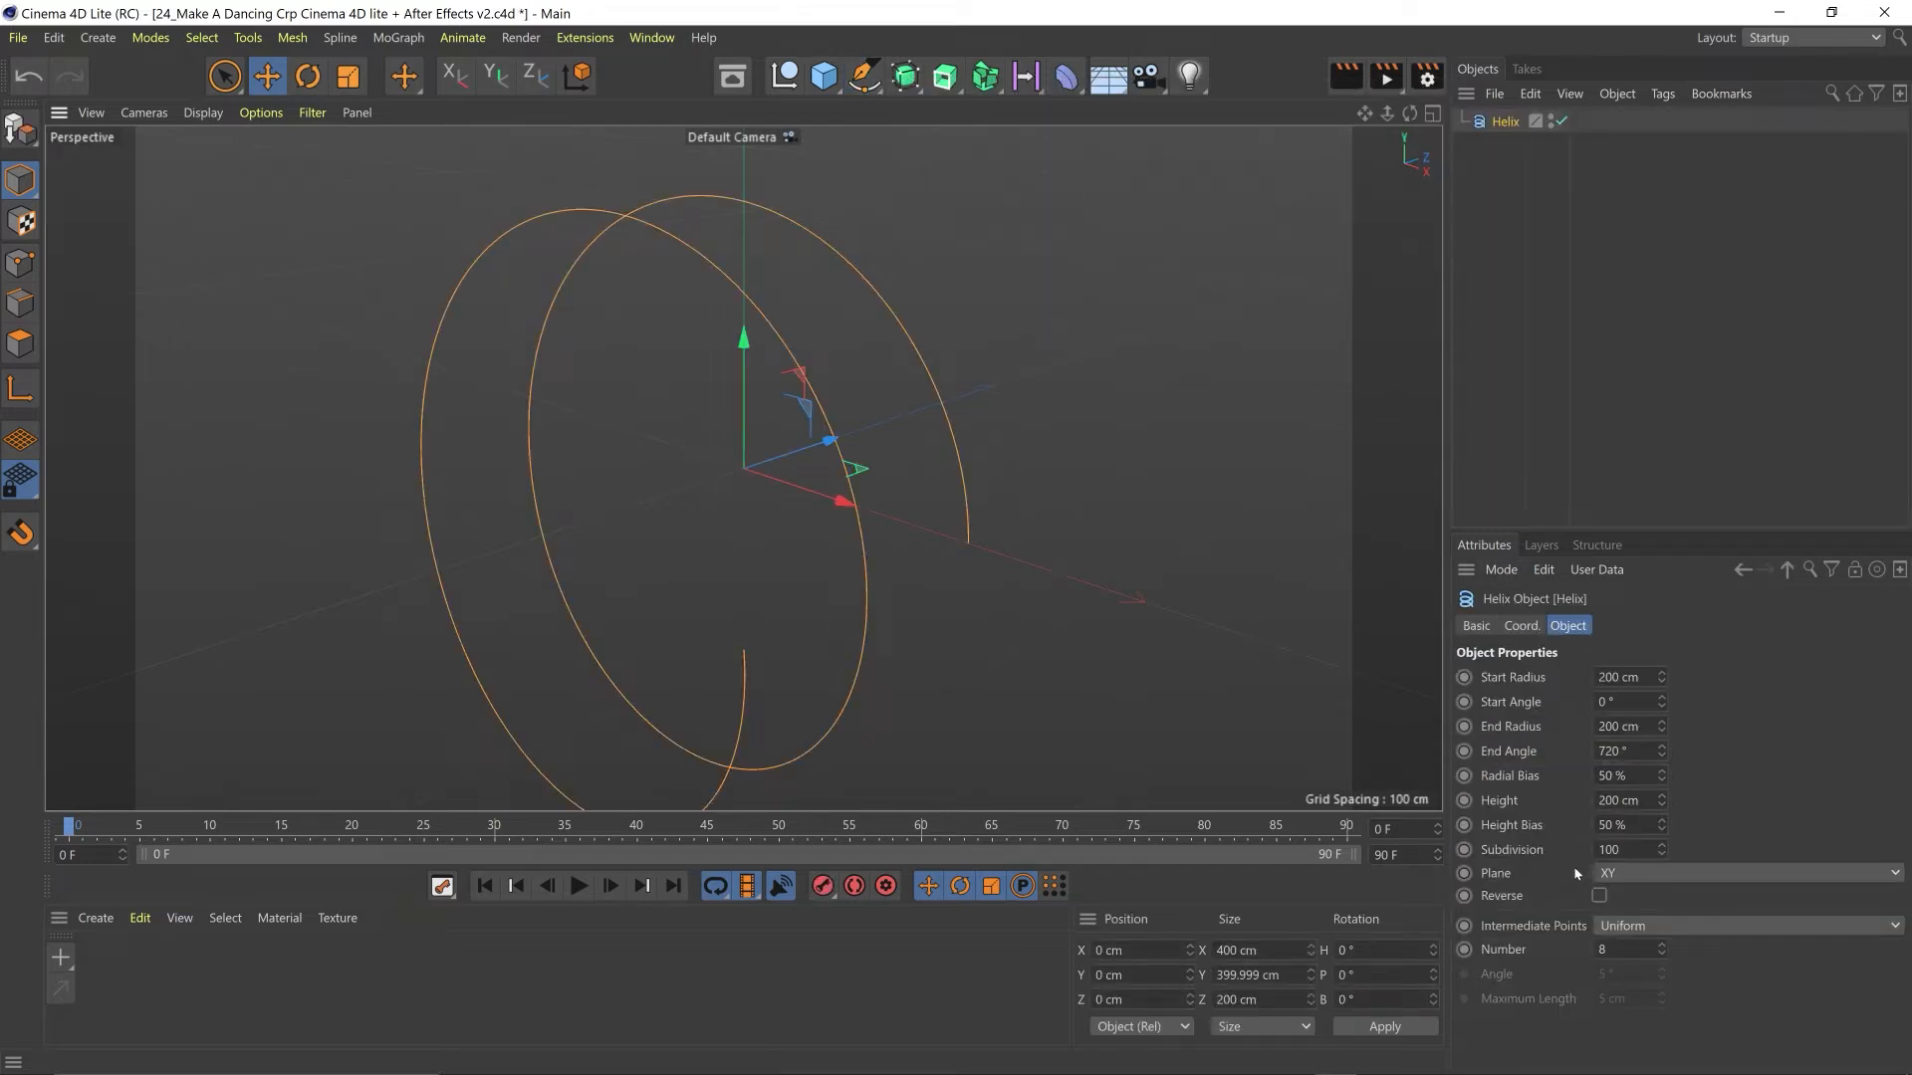
click(1627, 874)
click(1666, 946)
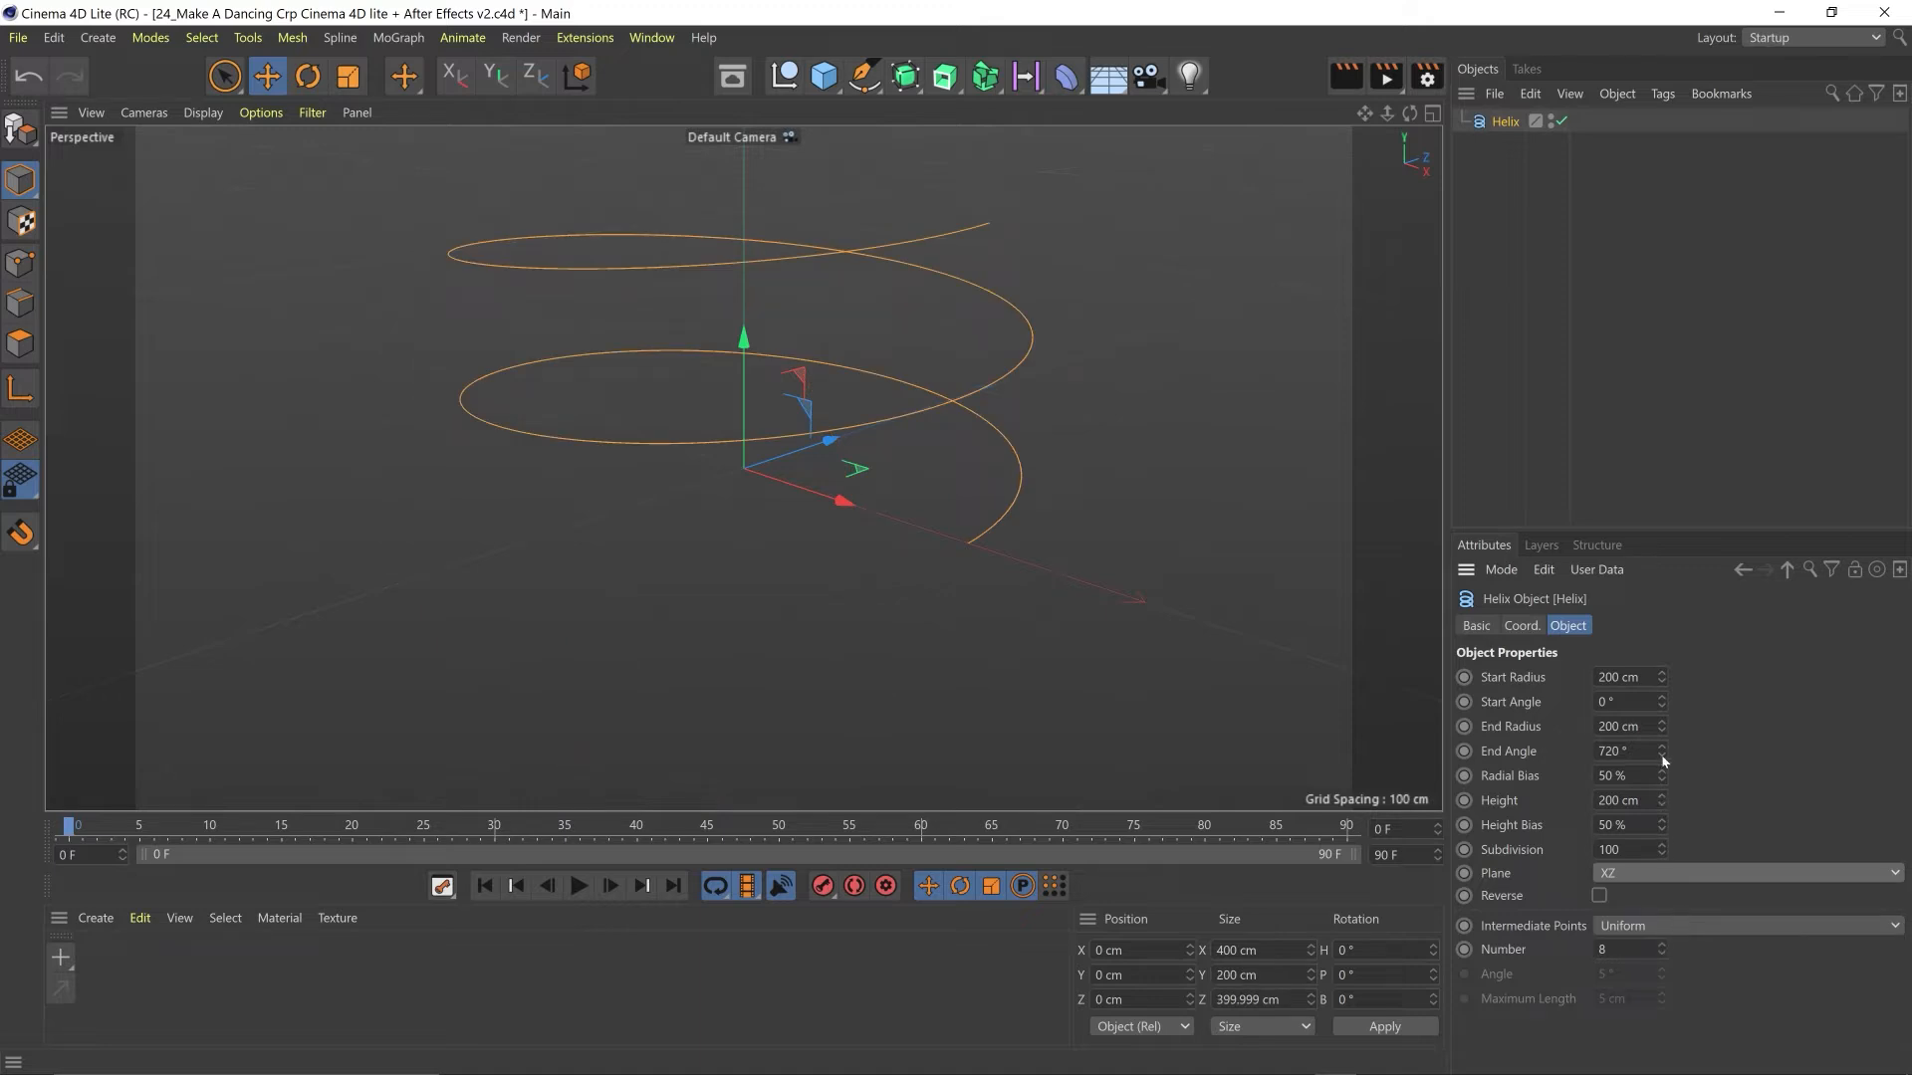
drag(1660, 727, 1603, 730)
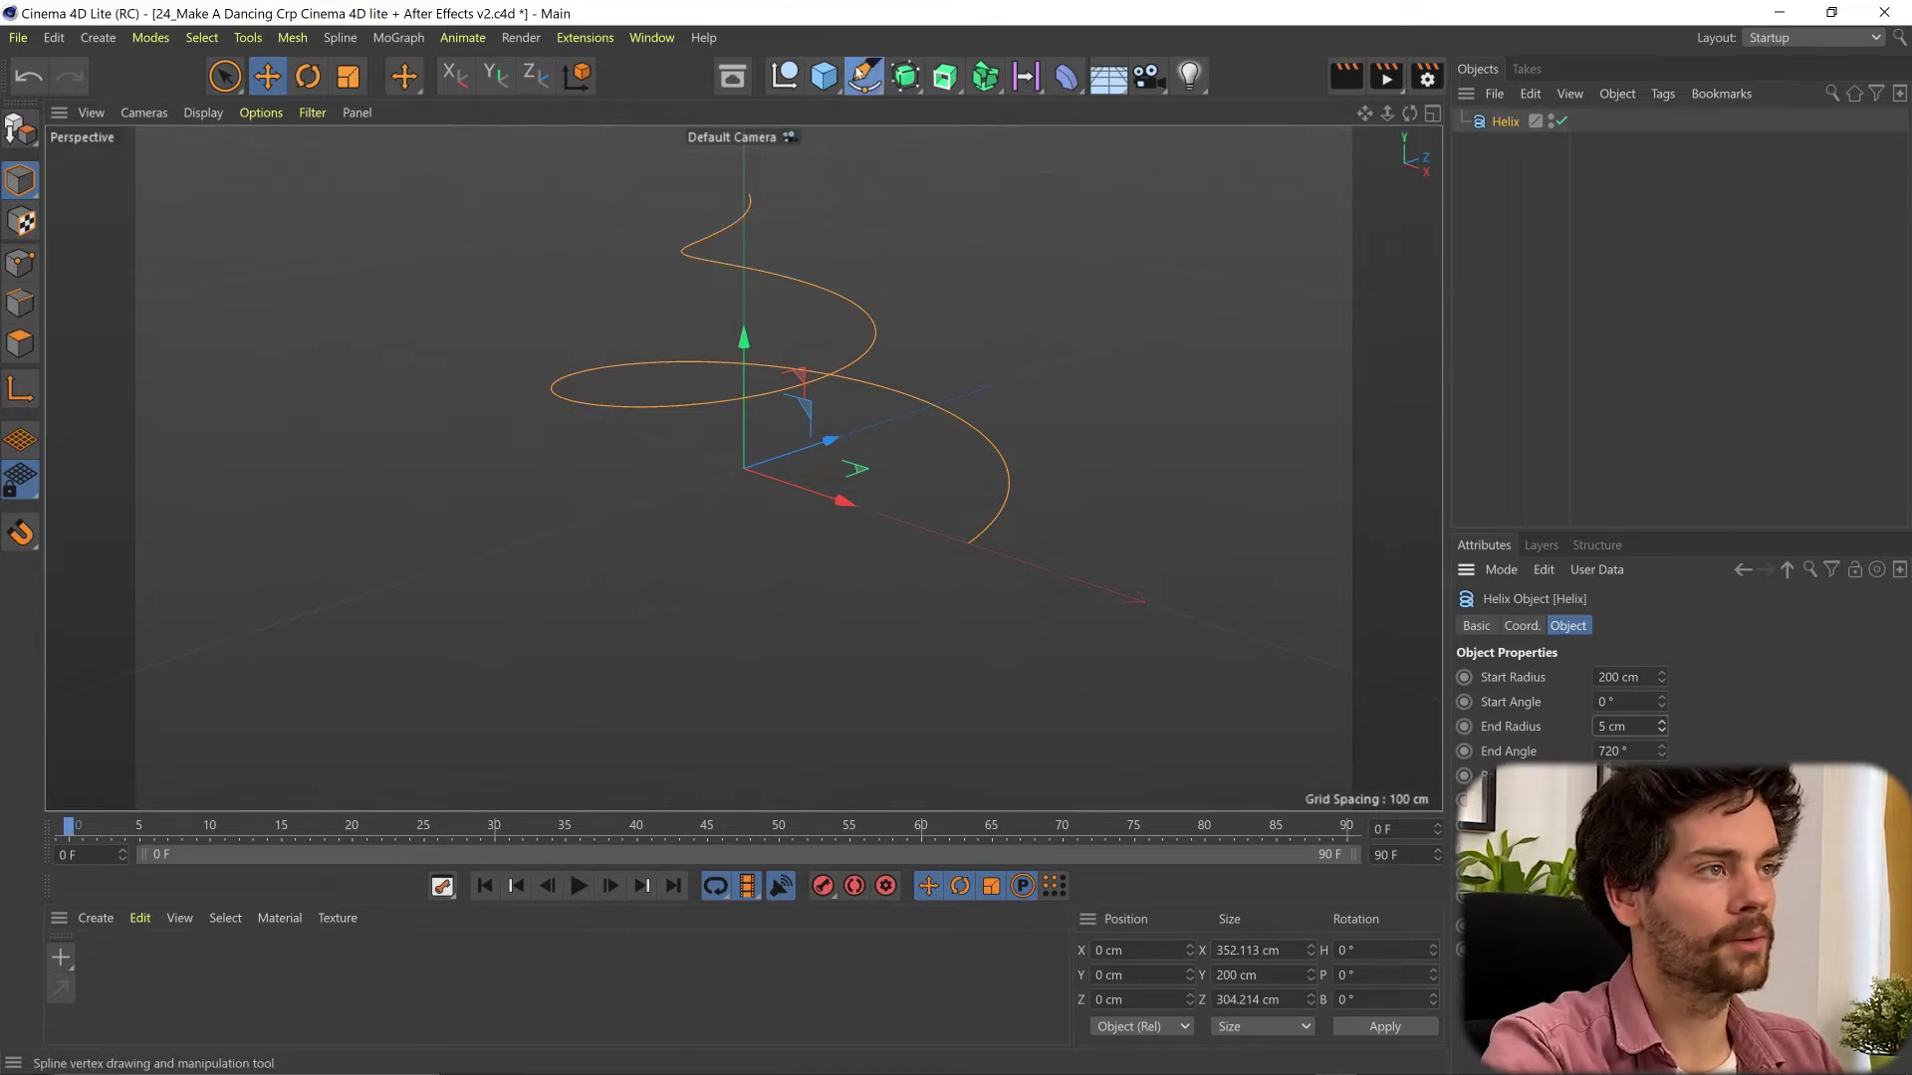
- Add a circle spline and nest the circle and the helix as children of a new Sweep object
click(862, 73)
click(1113, 144)
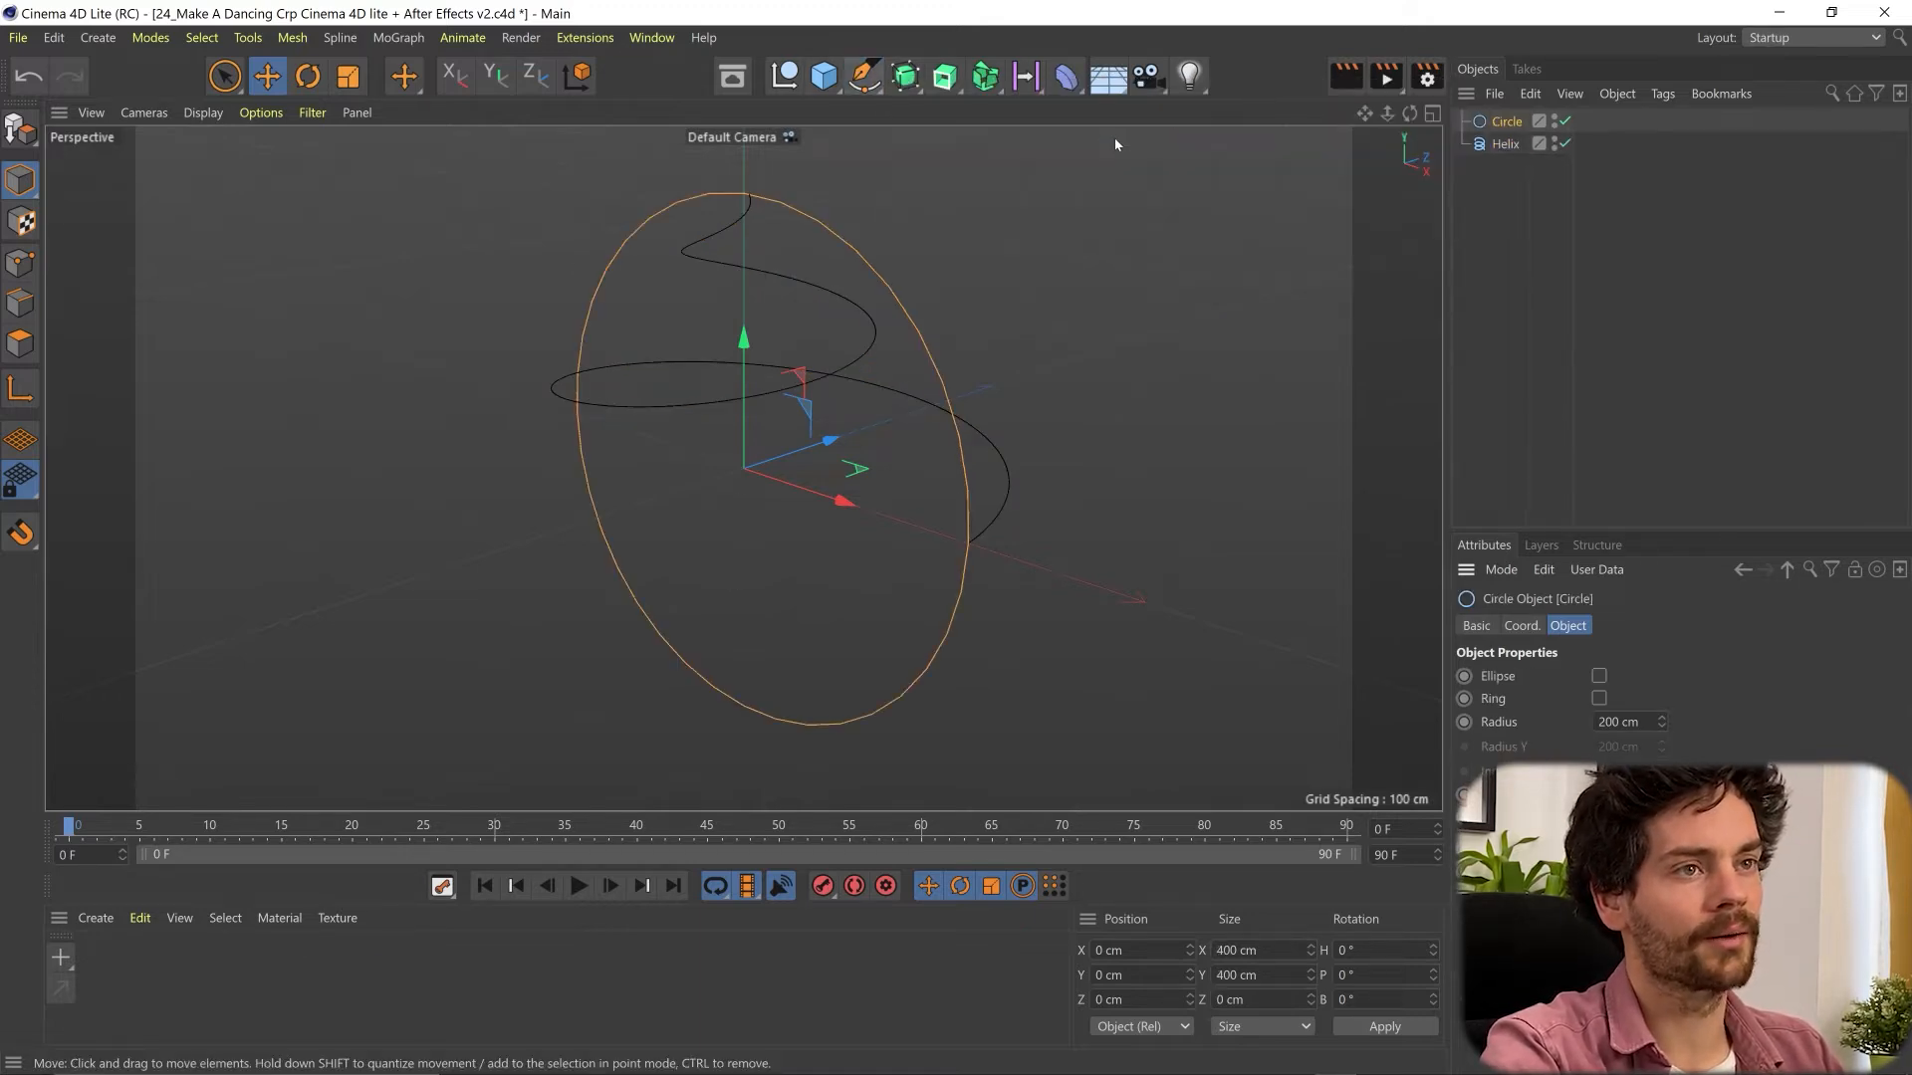
click(943, 73)
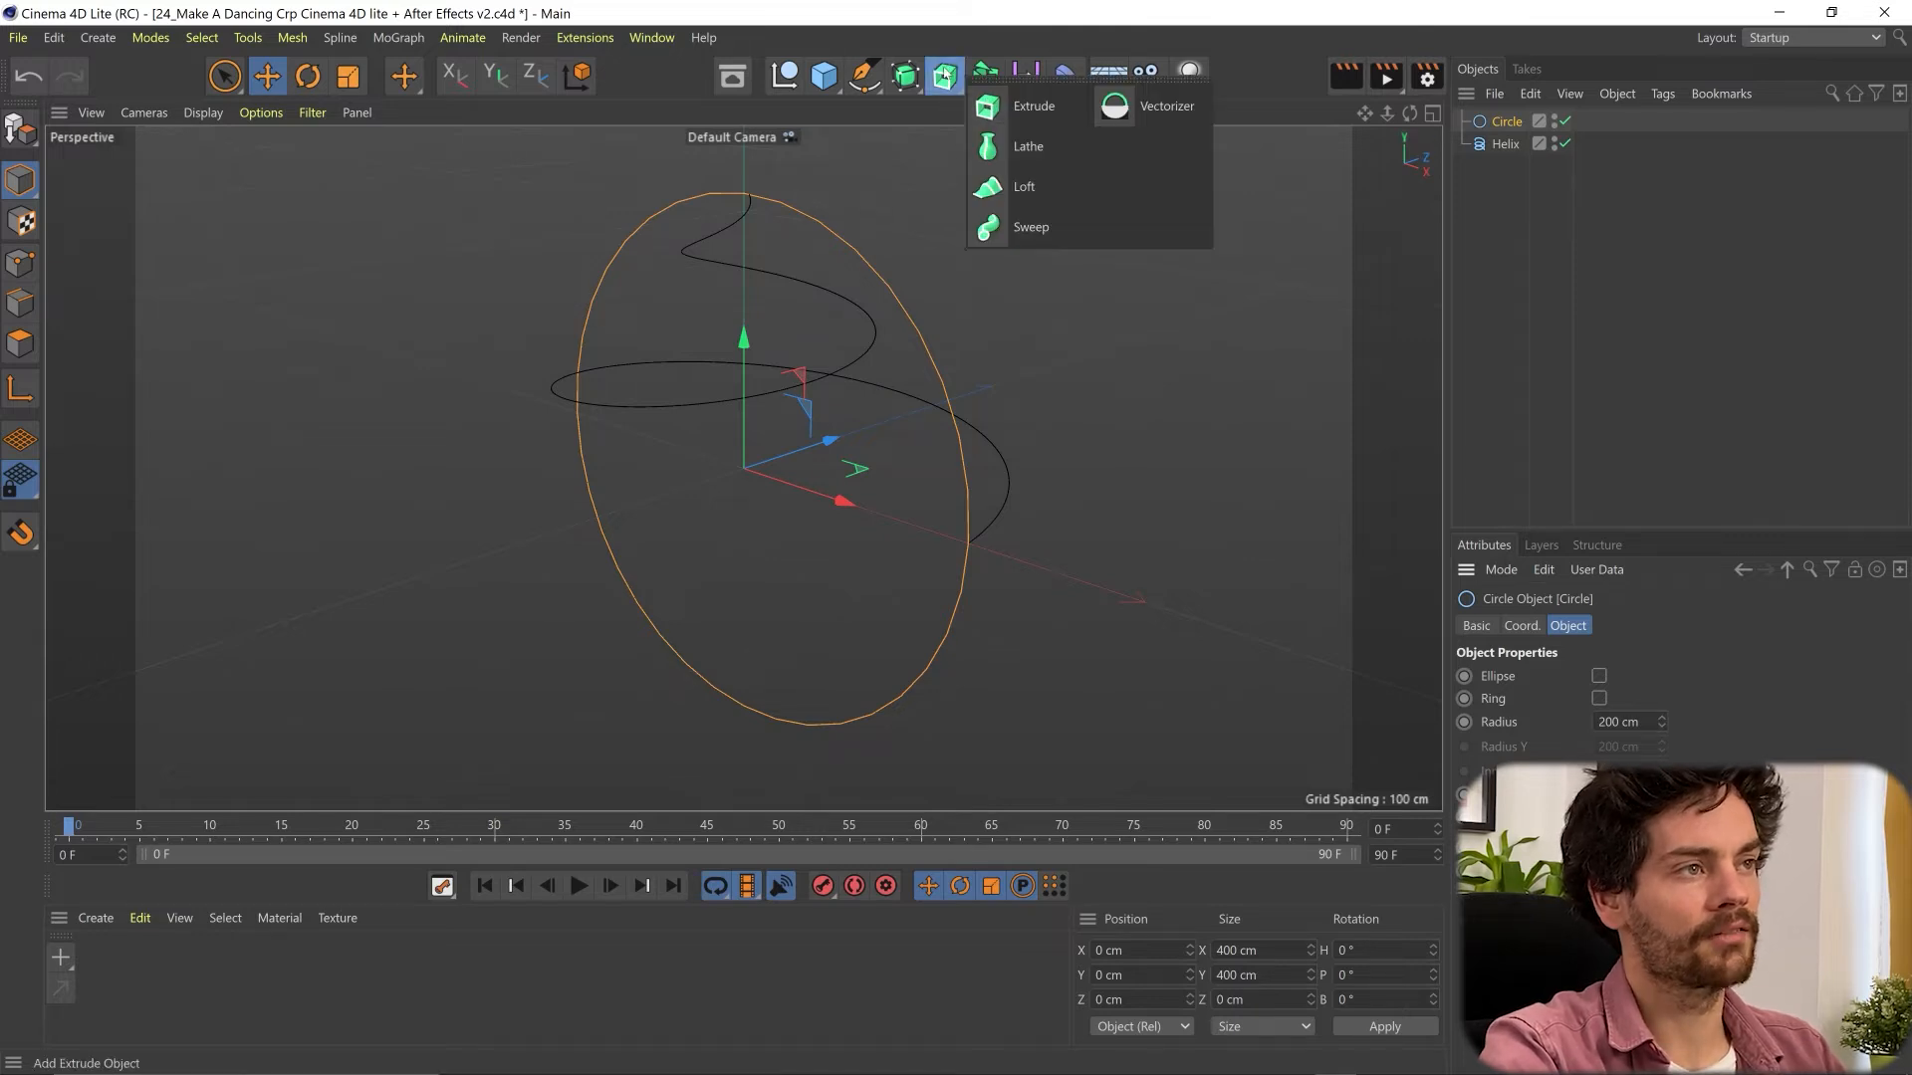
click(1019, 229)
click(1515, 149)
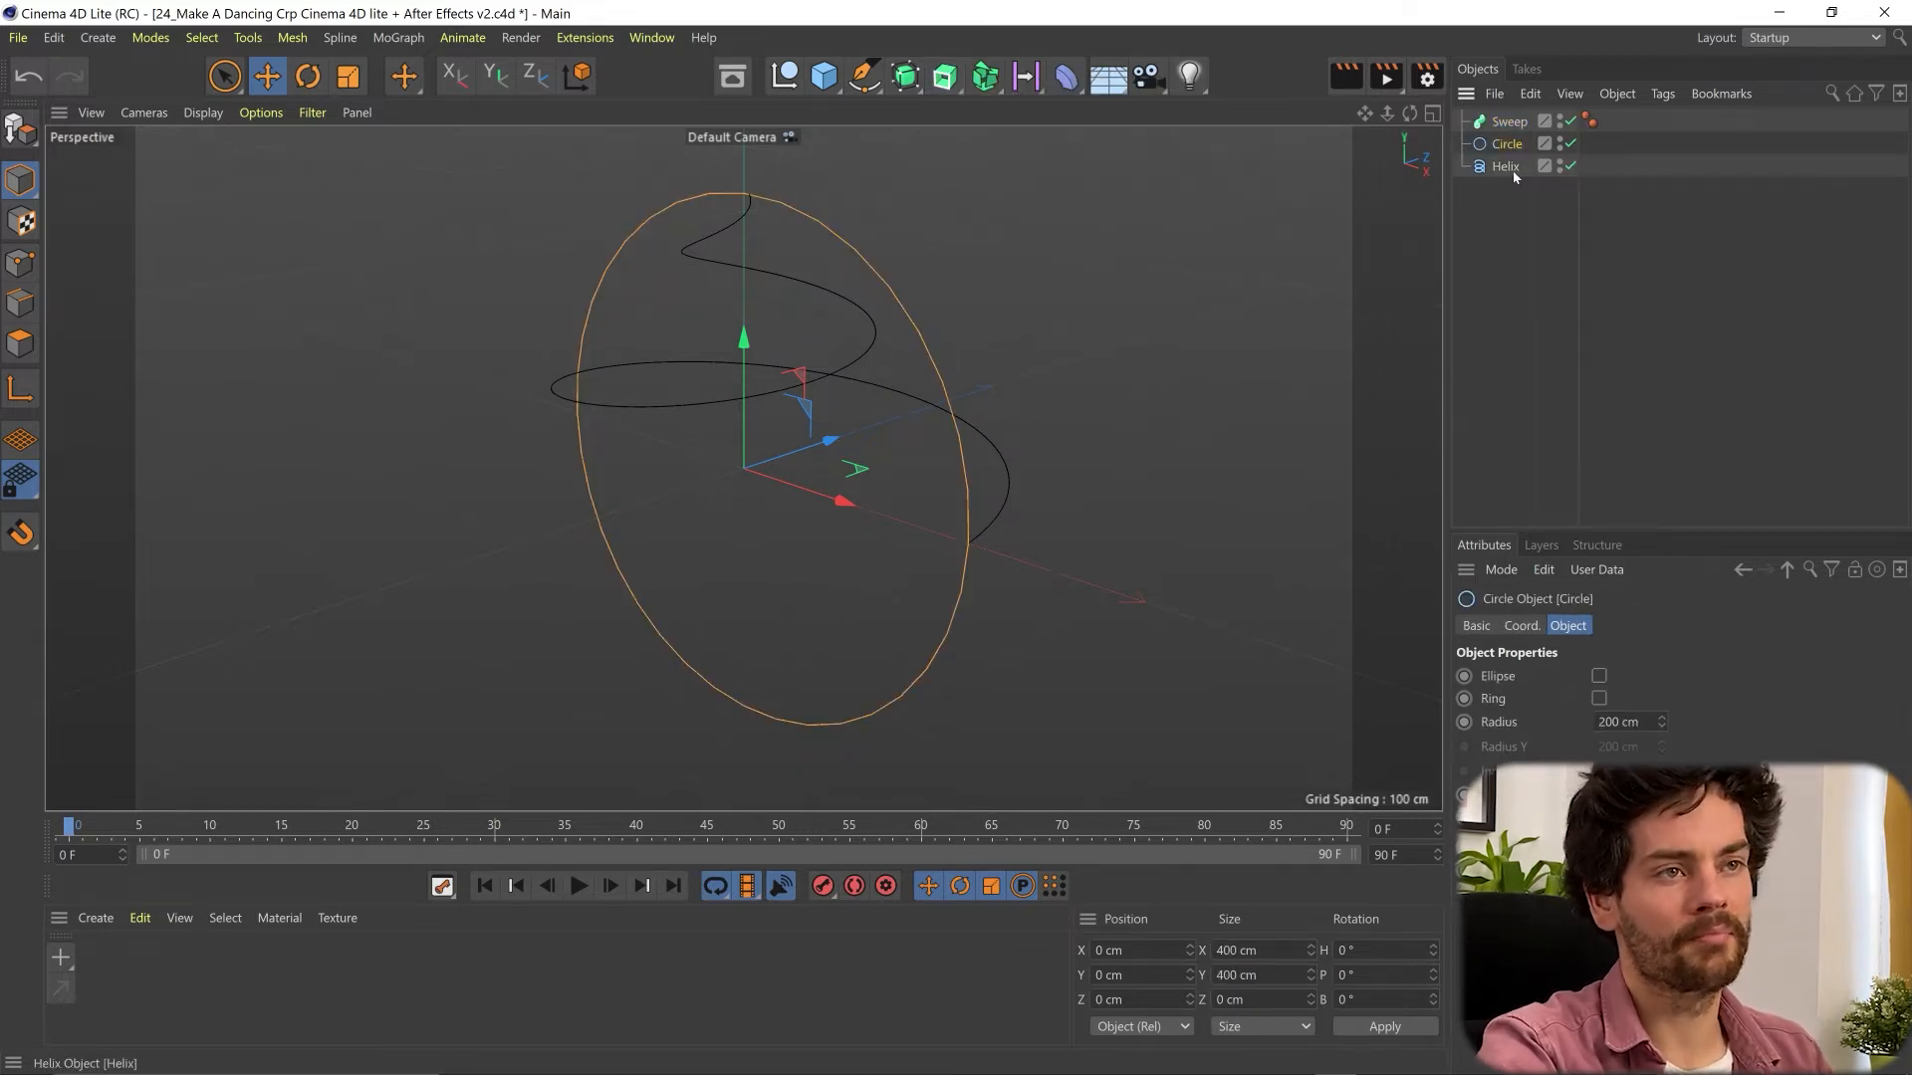
shift+click(1512, 170)
mouse_move(1503, 145)
mouse_down()
mouse_move(1516, 131)
mouse_move(1522, 165)
mouse_up()
click(1502, 222)
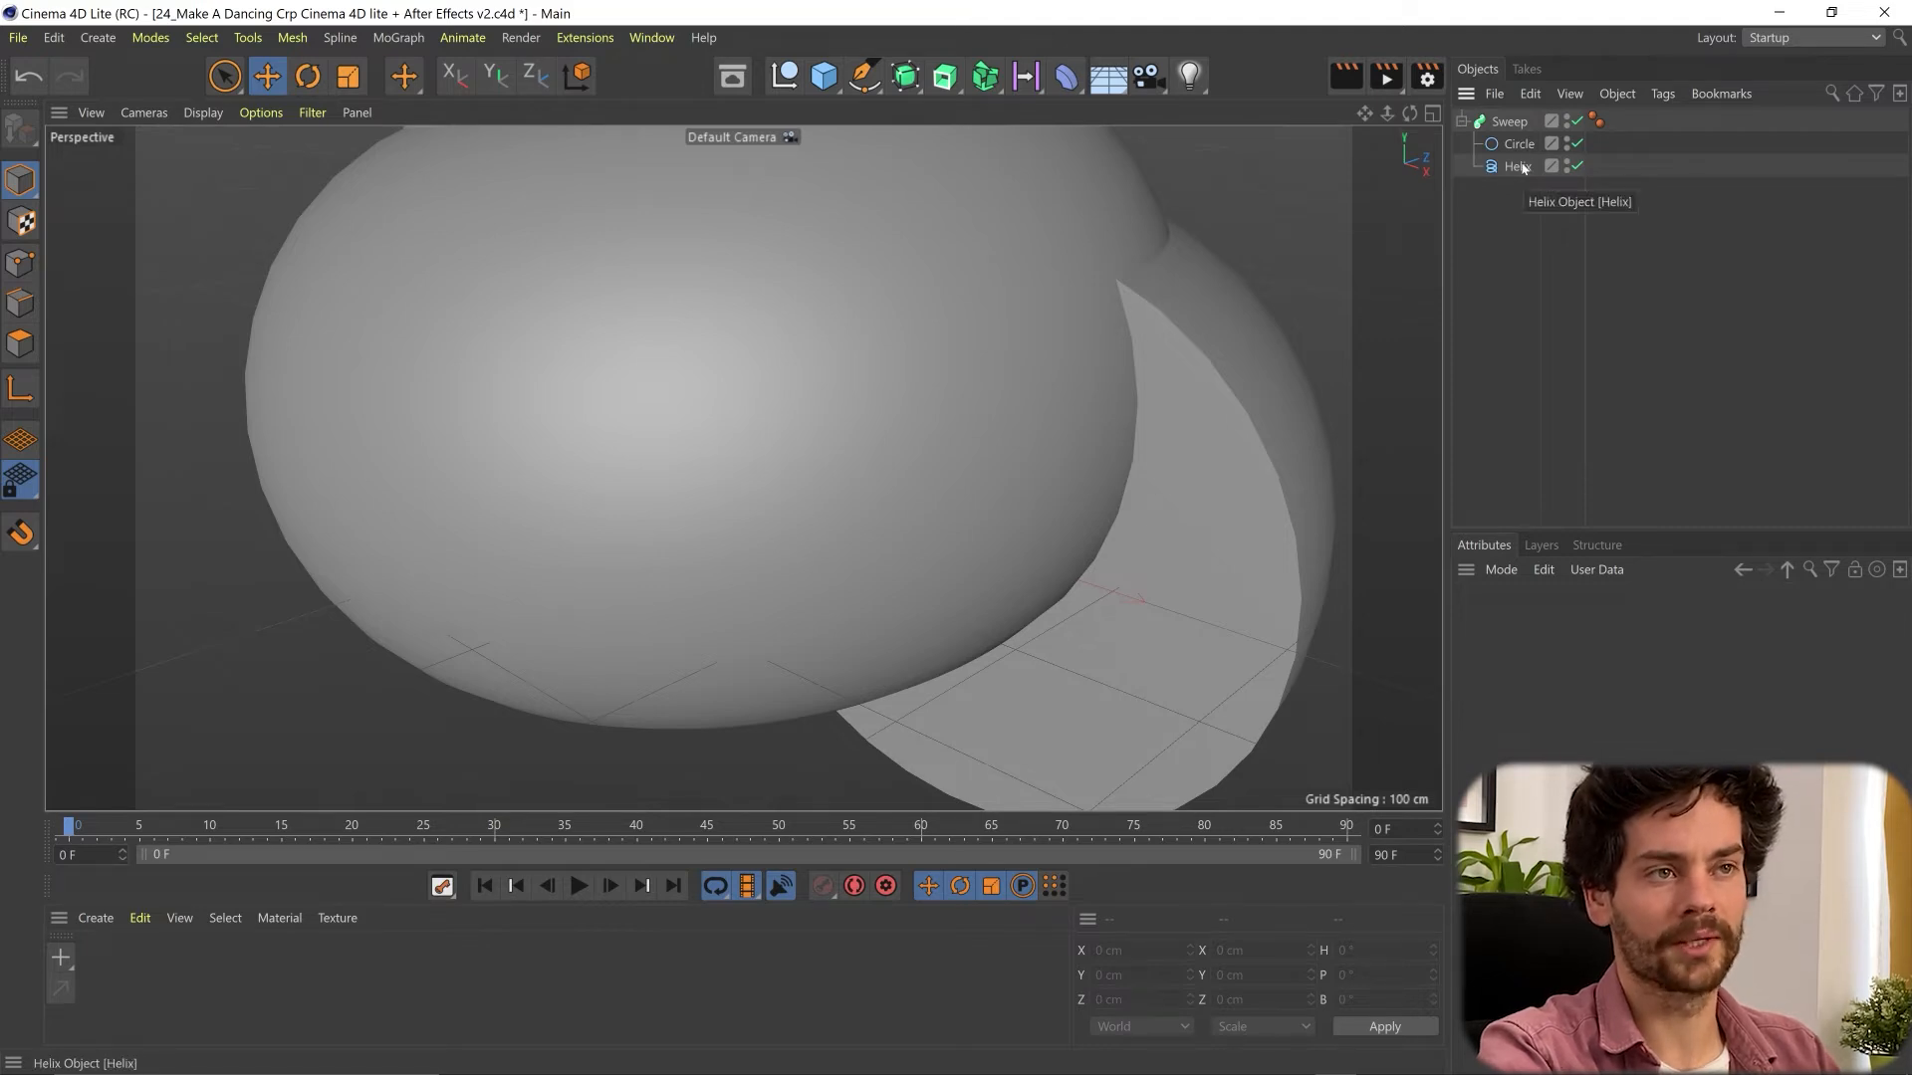
- Keep the circle above the helix inside the Sweep and set the circle's radius to 73 cm
drag(1523, 172, 1523, 156)
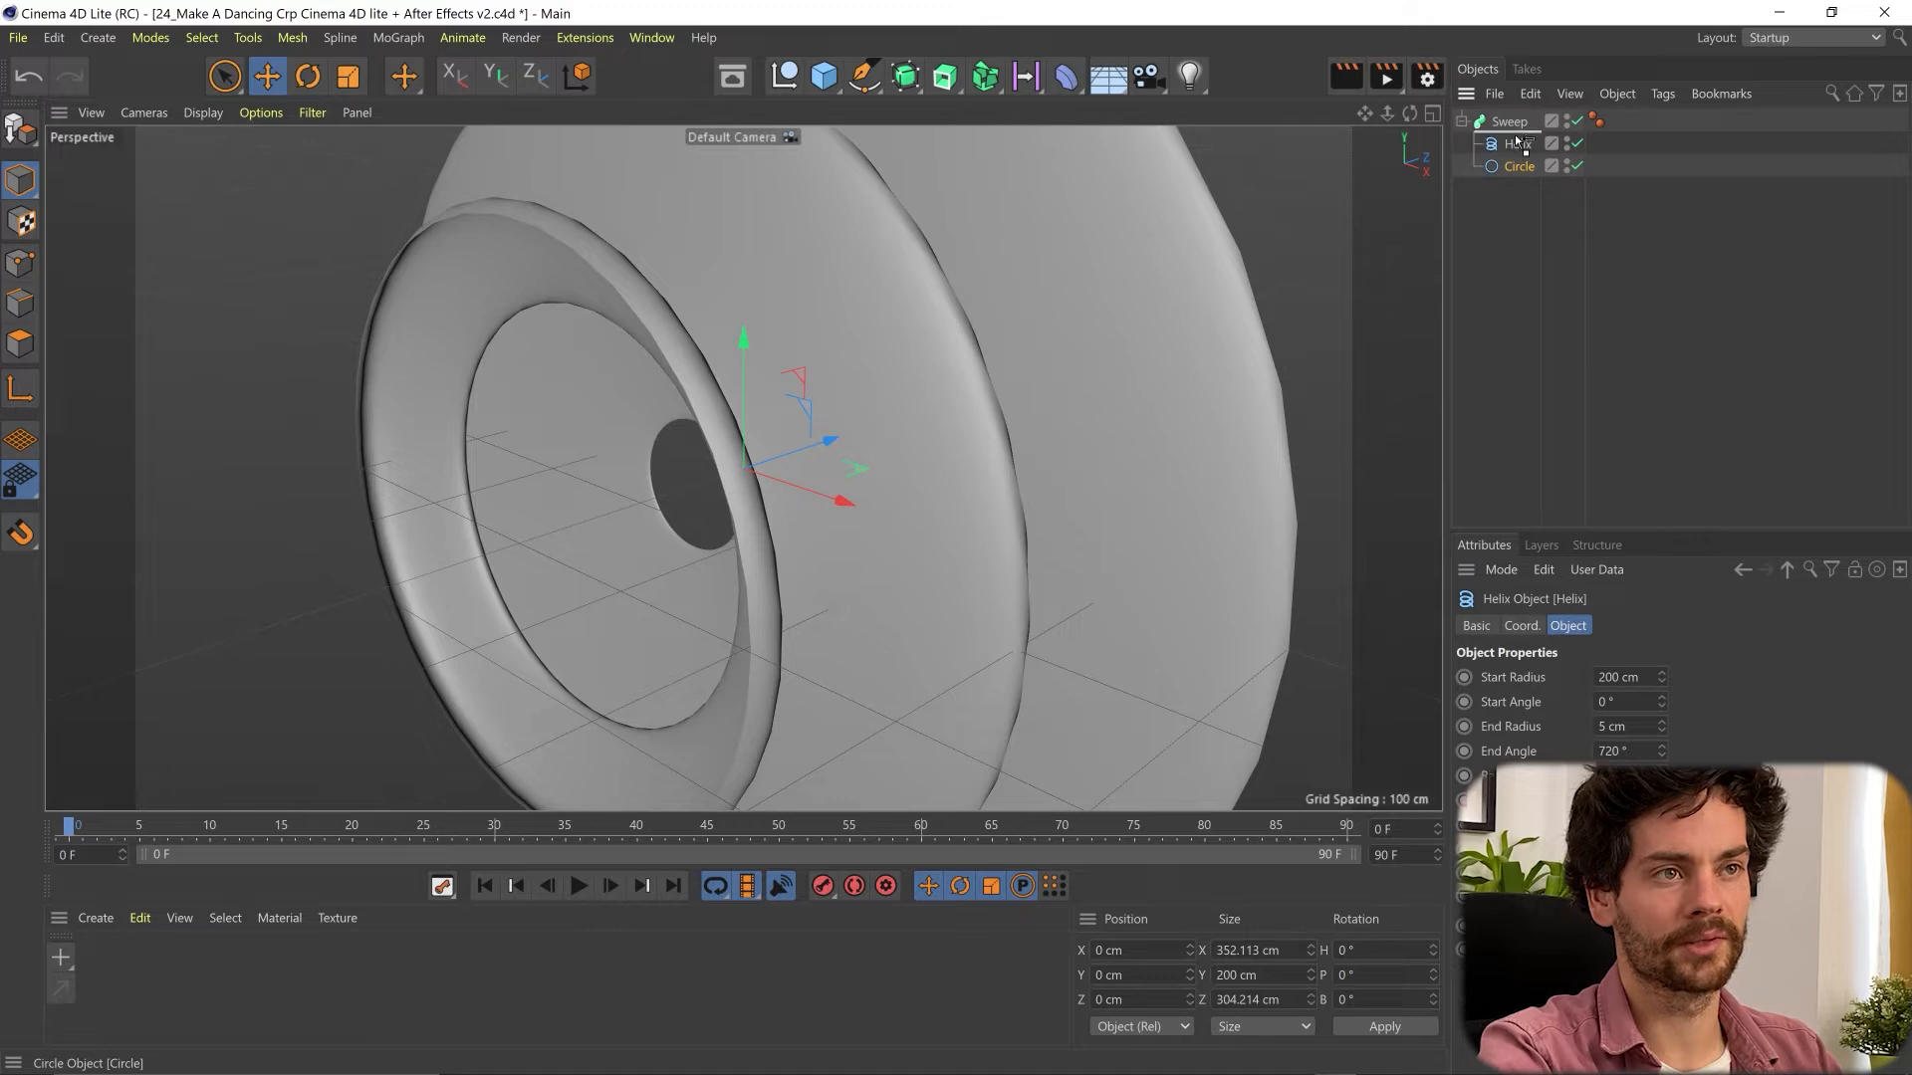
key(ctrl+z)
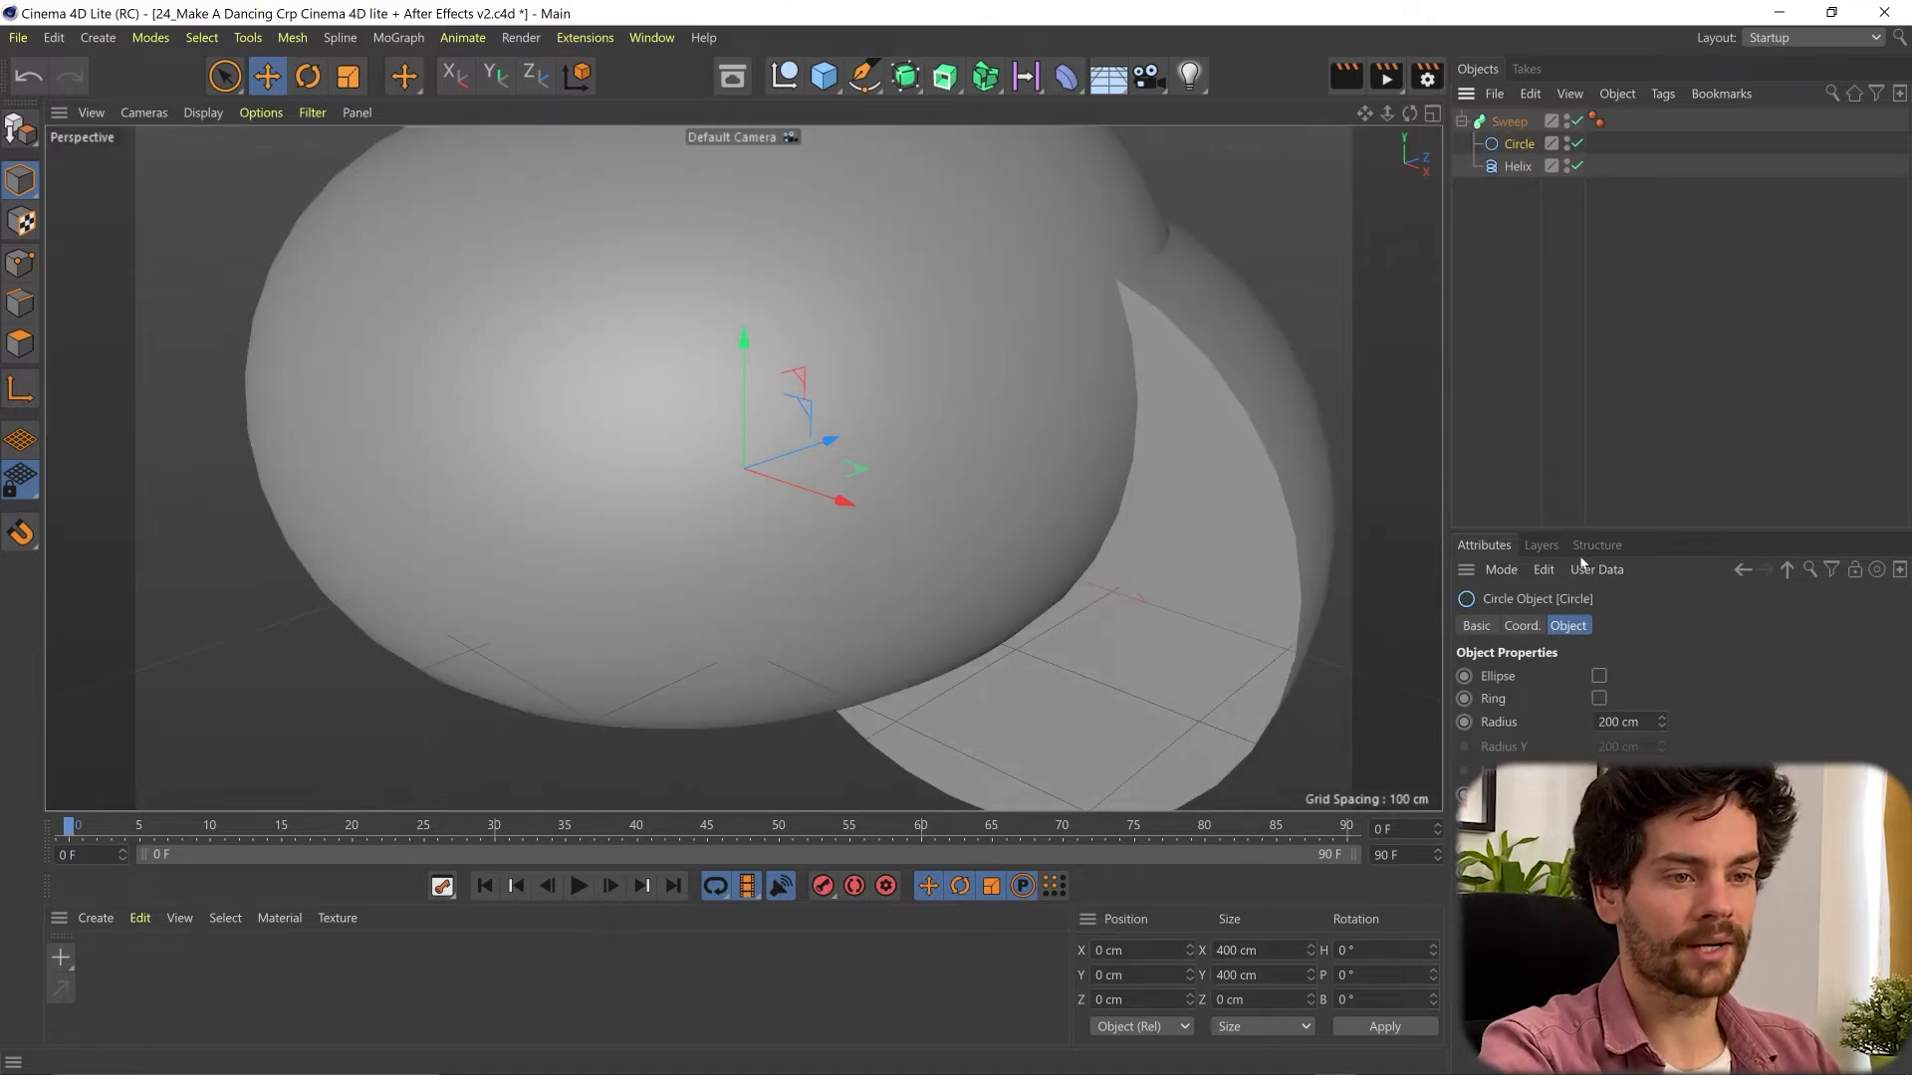
mouse_move(1661, 724)
mouse_down()
mouse_move(1661, 786)
mouse_move(1661, 724)
mouse_up()
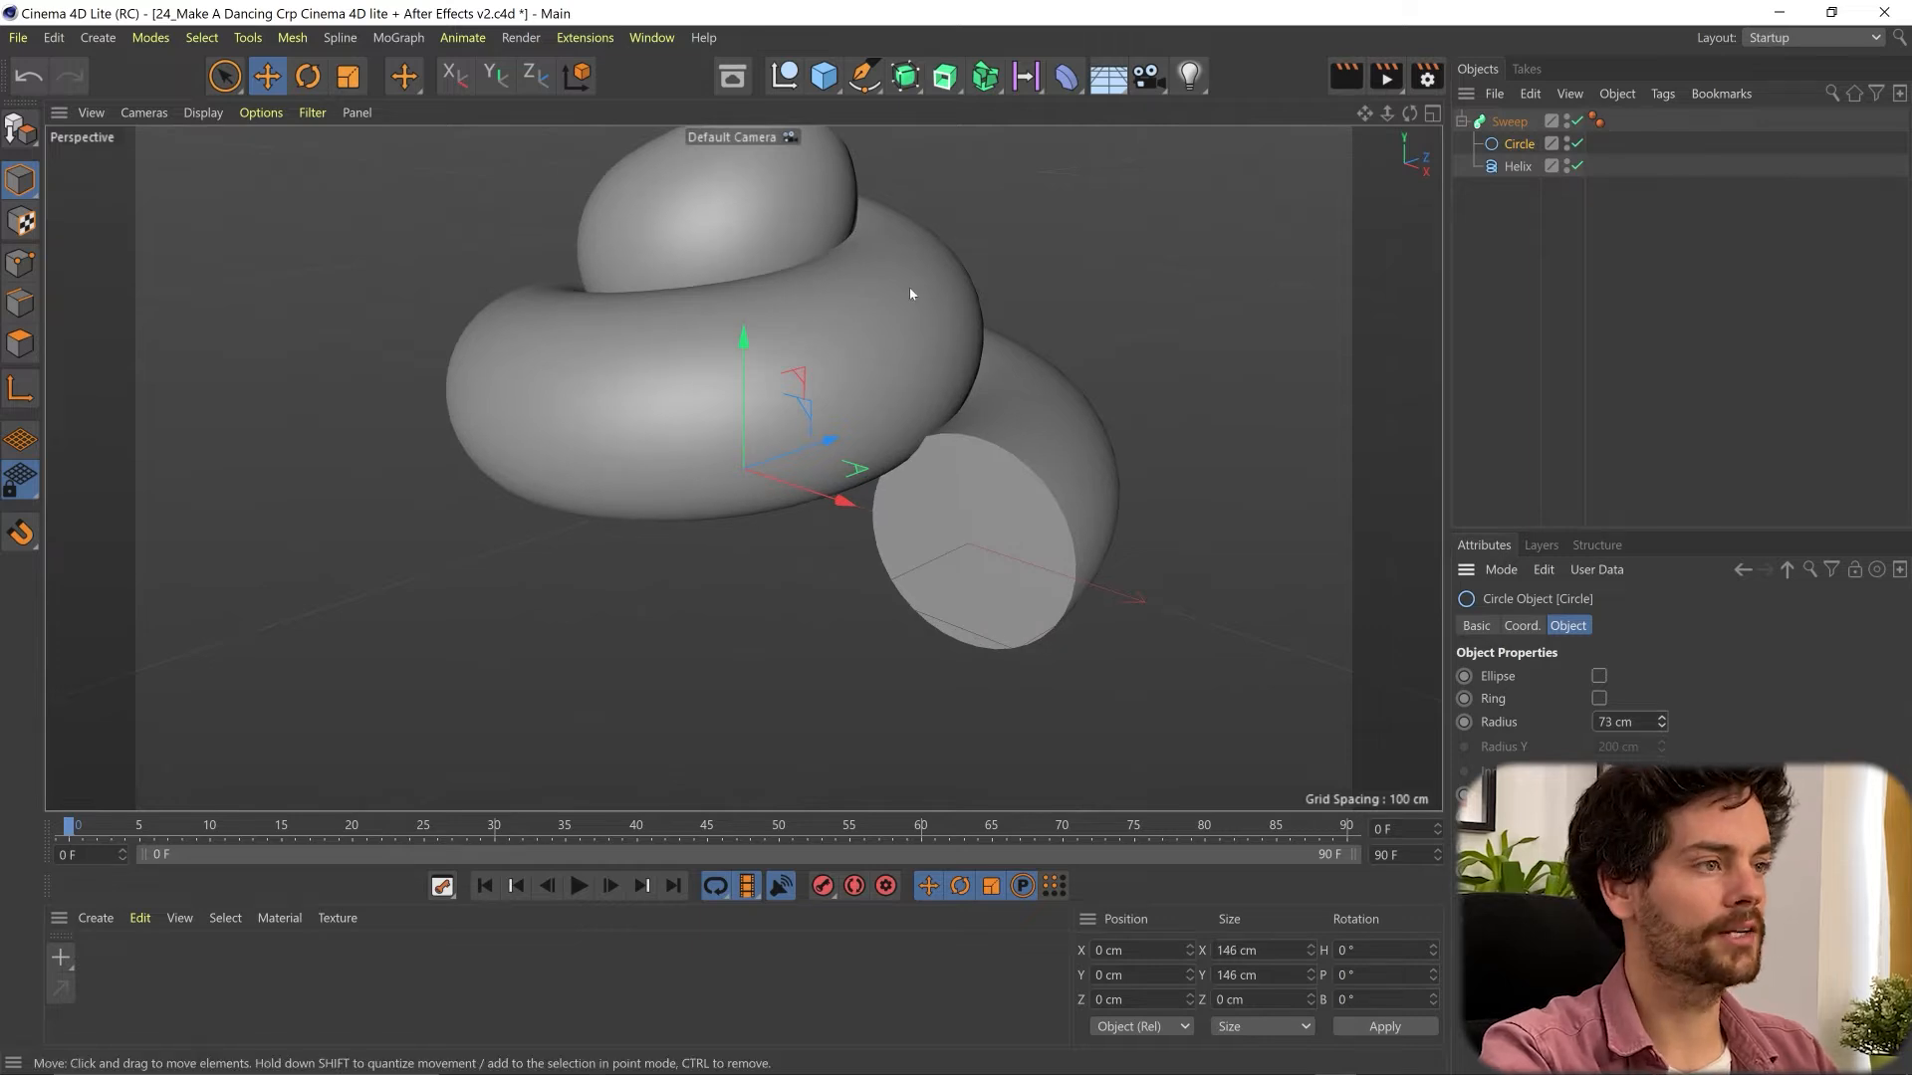
- Rotate the Sweep object's heading to -177° so the open lower end of the coil faces backward
drag(1365, 114, 1334, 217)
mouse_move(1387, 113)
mouse_down()
mouse_move(1387, 173)
mouse_move(1413, 88)
mouse_move(1408, 115)
mouse_up()
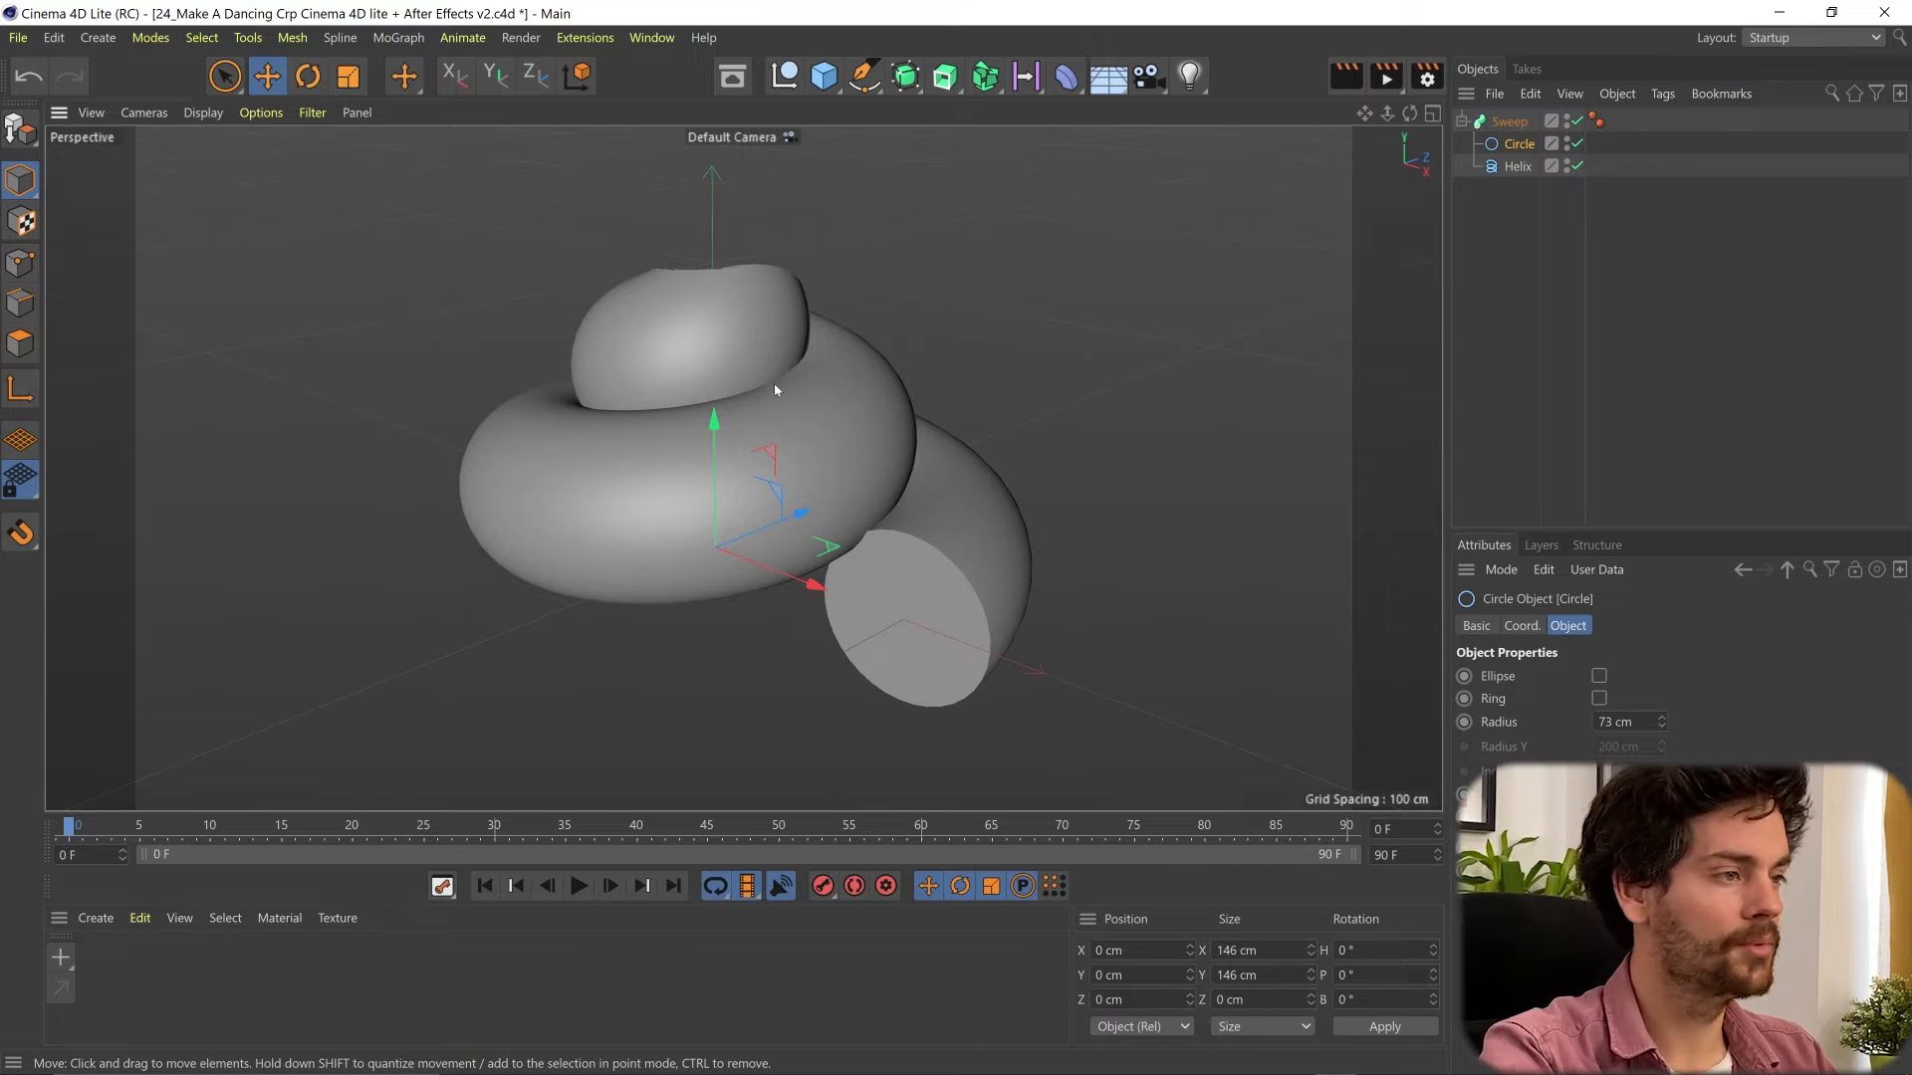
mouse_move(801, 399)
alt+middle_down()
mouse_move(824, 445)
mouse_move(823, 406)
alt+middle_up()
mouse_move(816, 418)
mouse_down()
mouse_move(827, 464)
mouse_move(822, 422)
mouse_up()
alt+right_drag(817, 420, 851, 450)
alt+drag(835, 446, 757, 436)
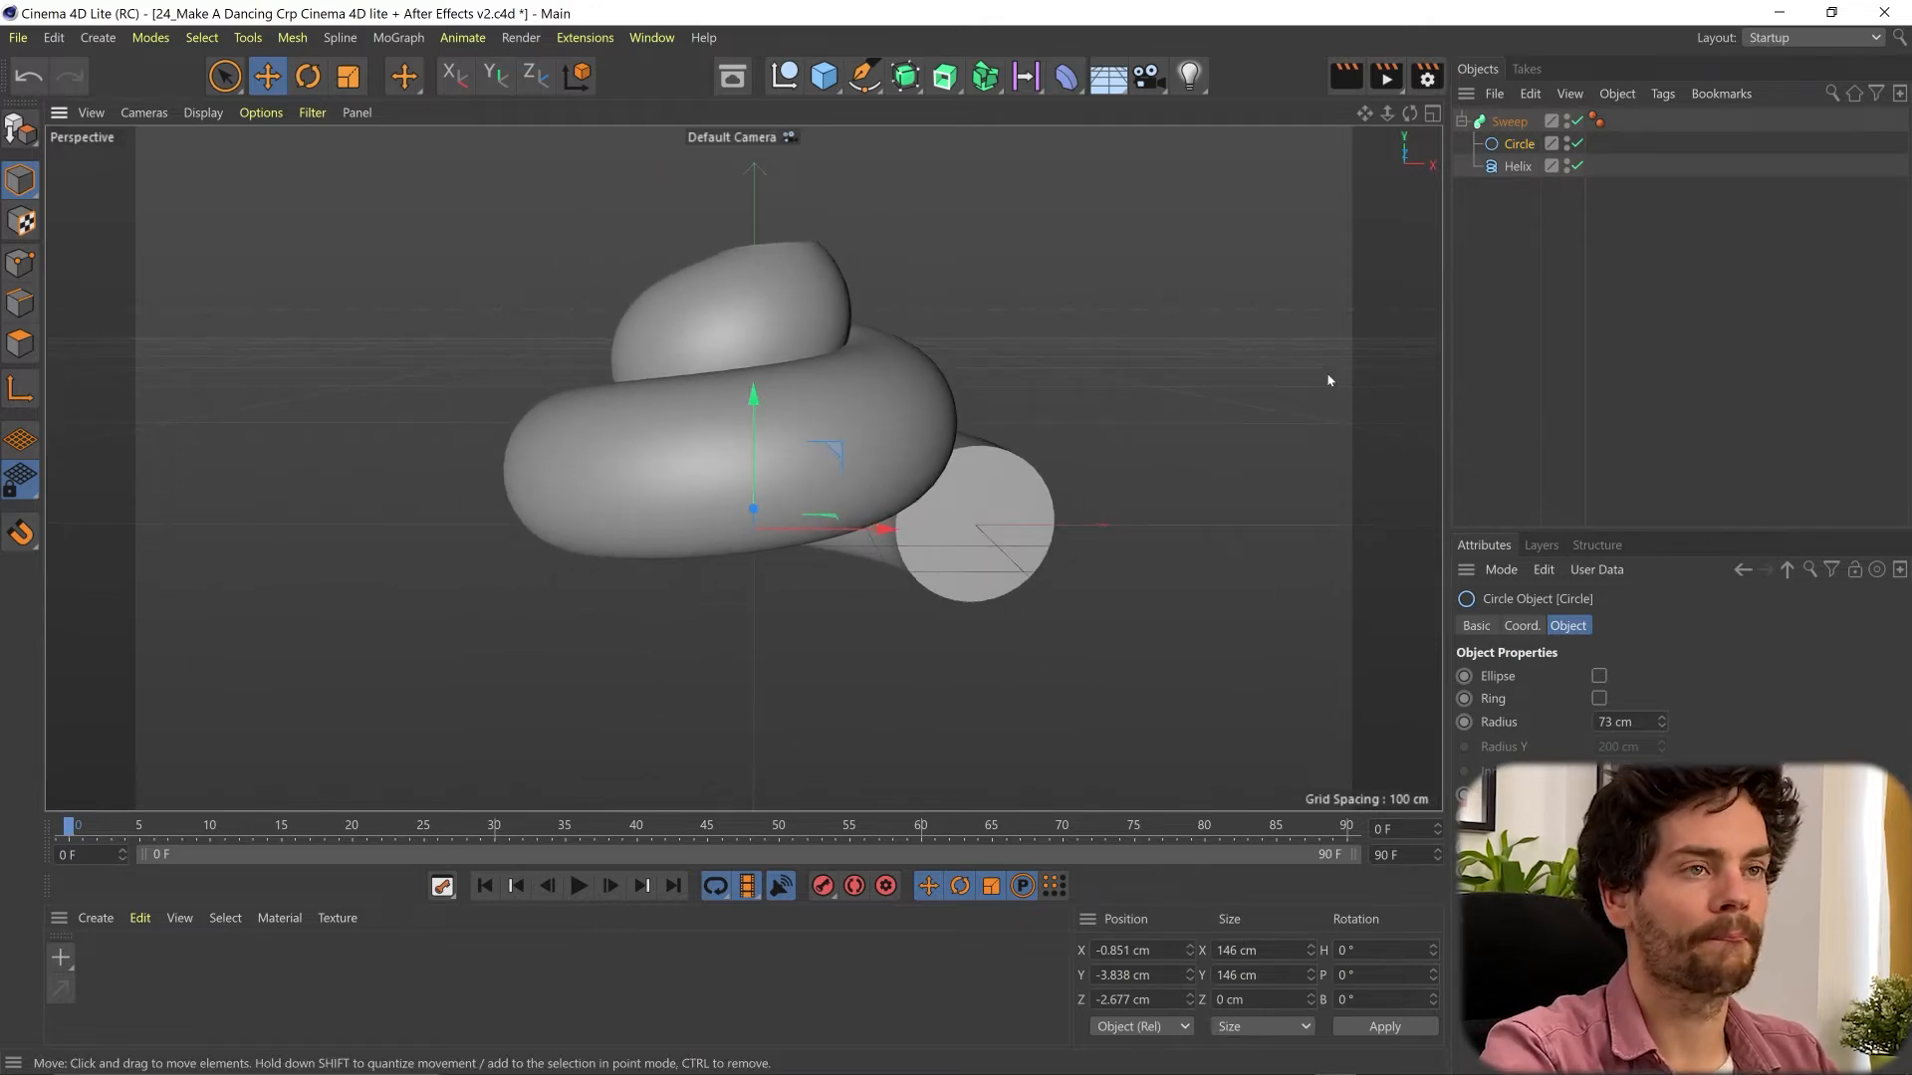
click(1460, 120)
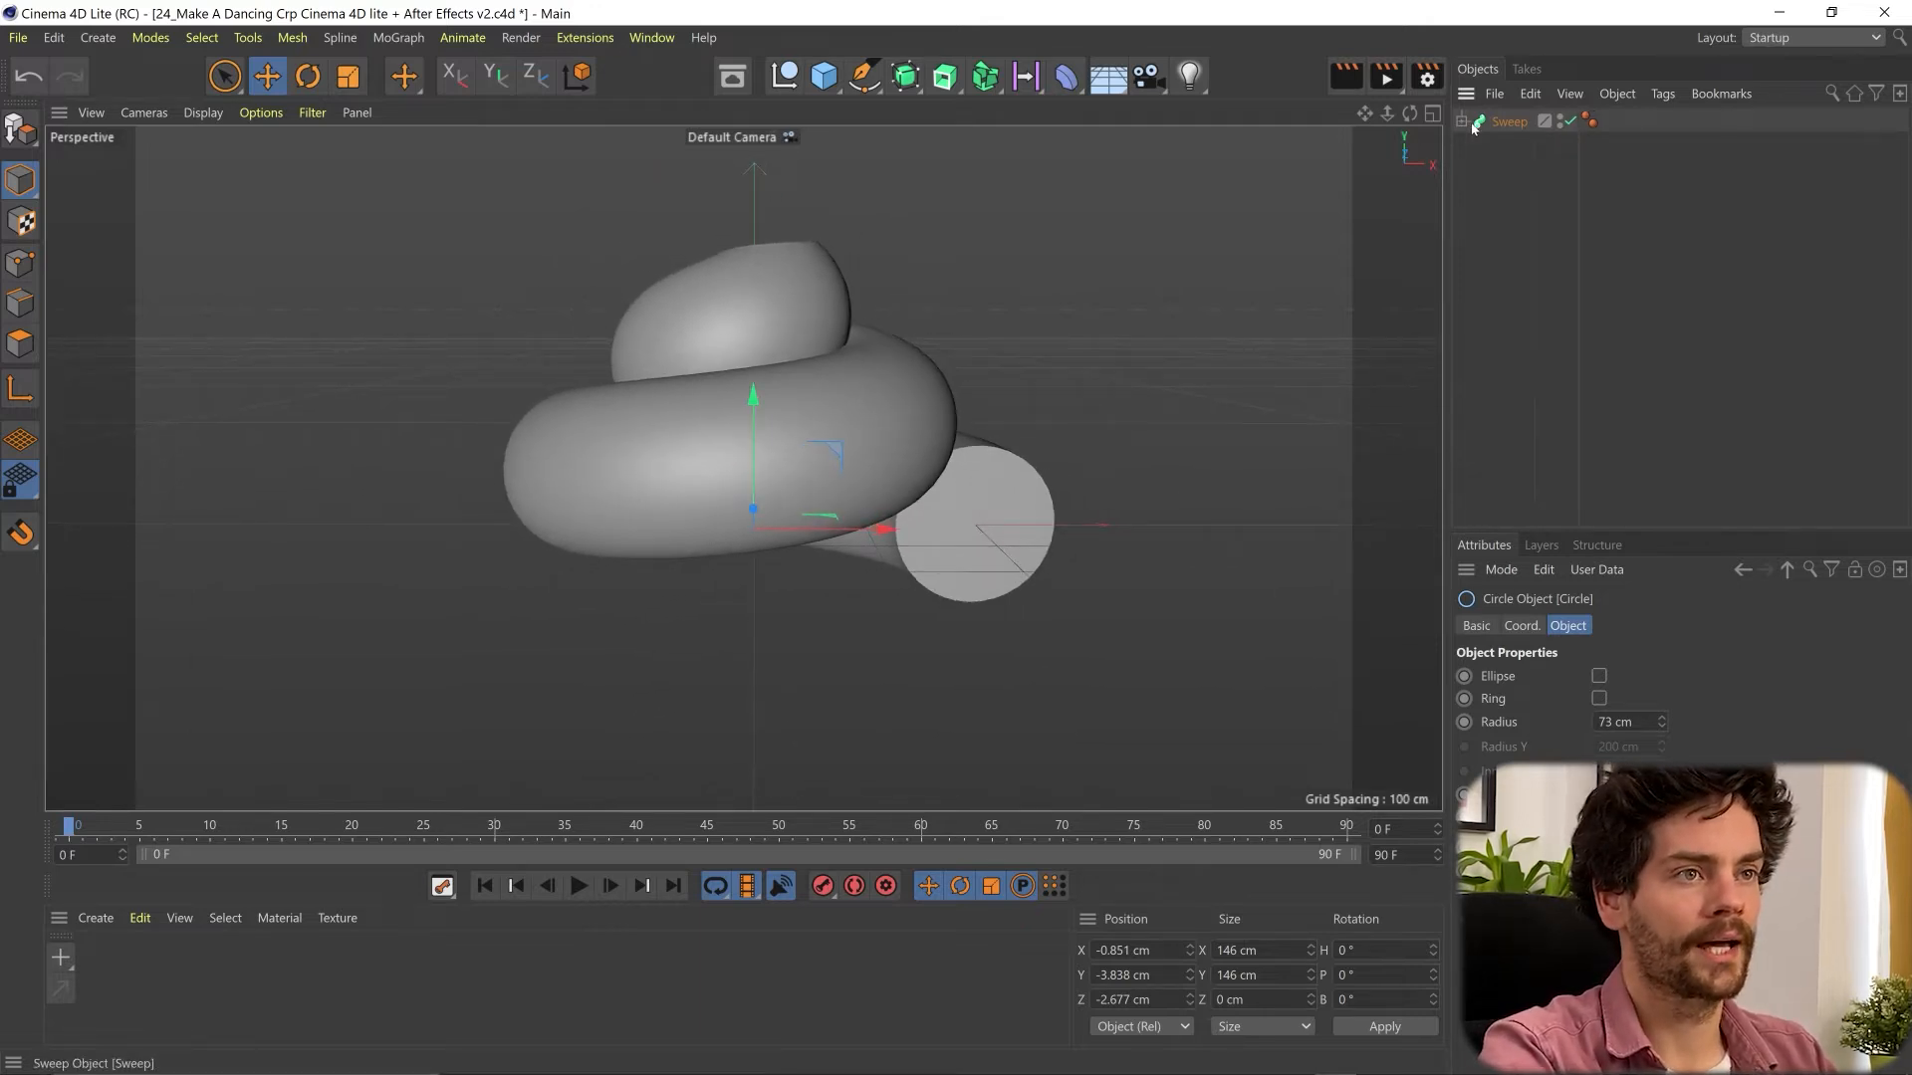
click(1508, 121)
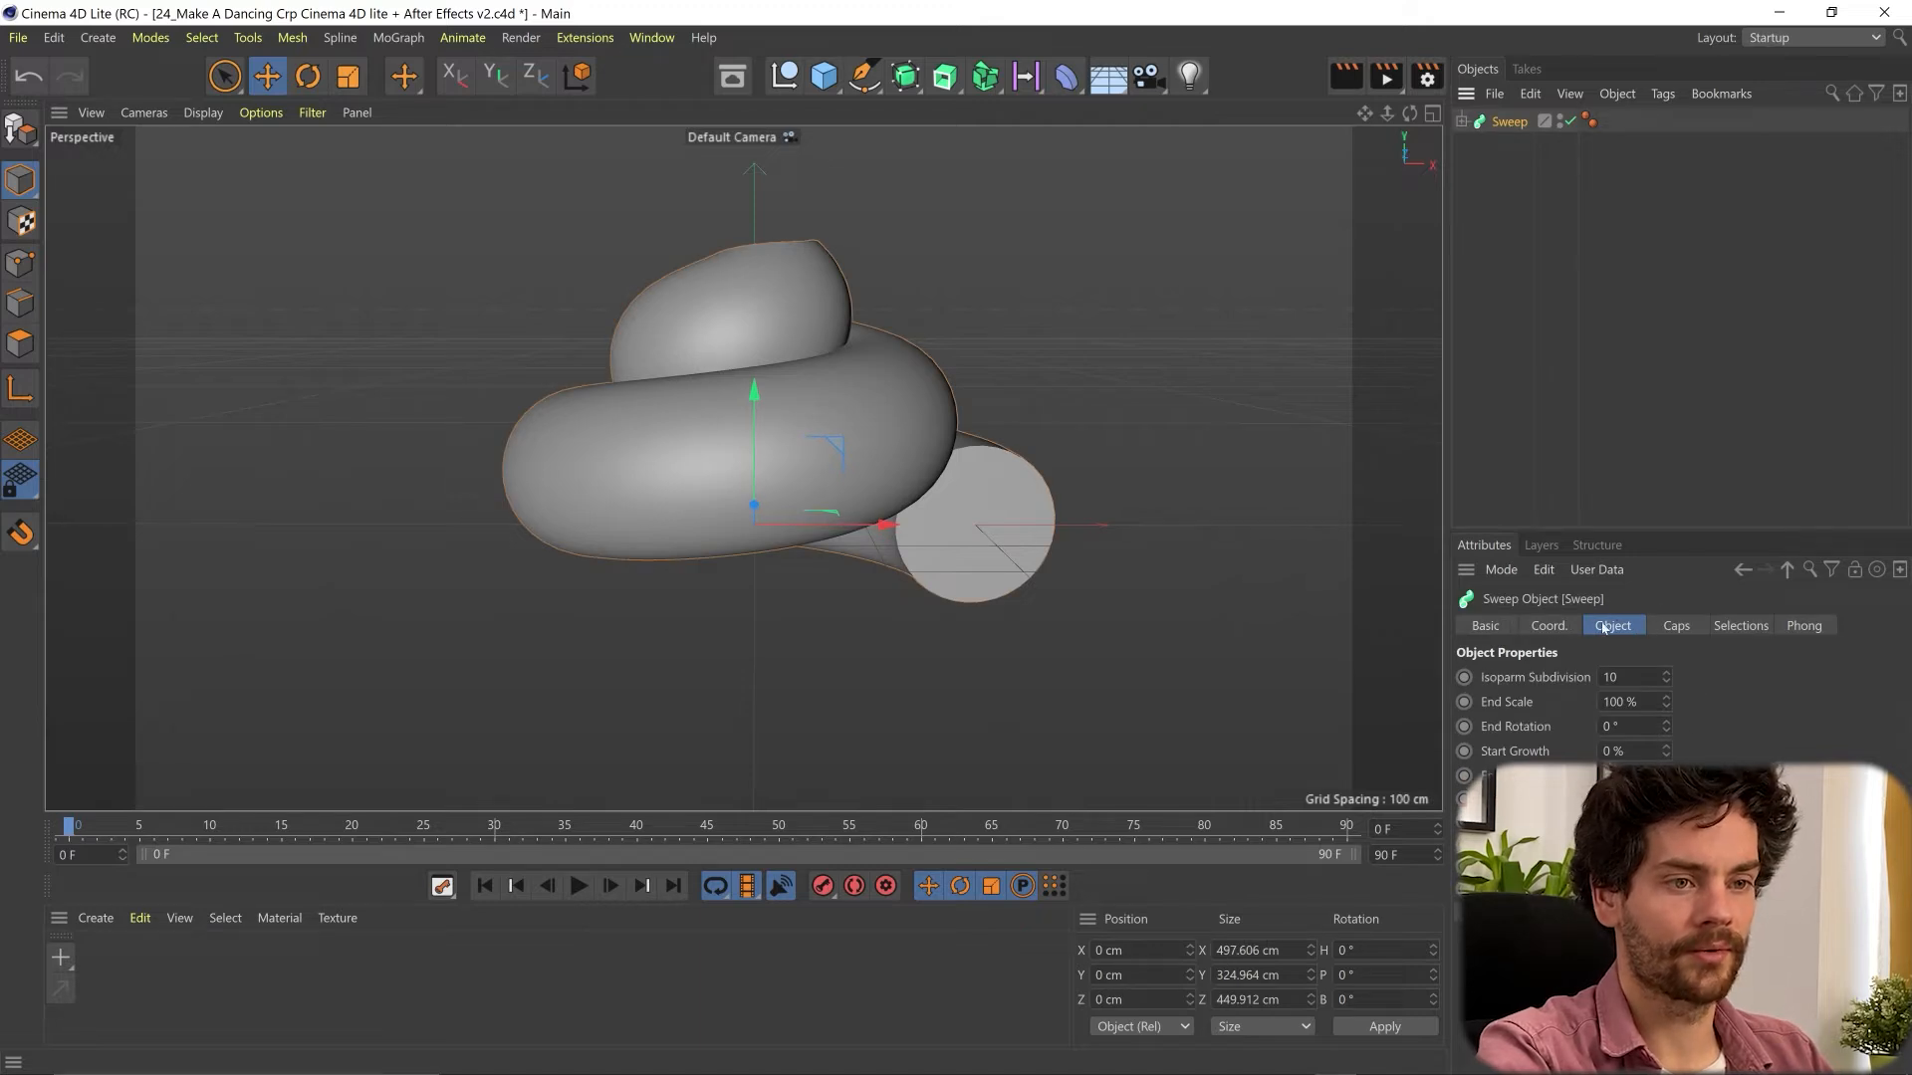
click(1548, 625)
drag(1722, 677, 1722, 855)
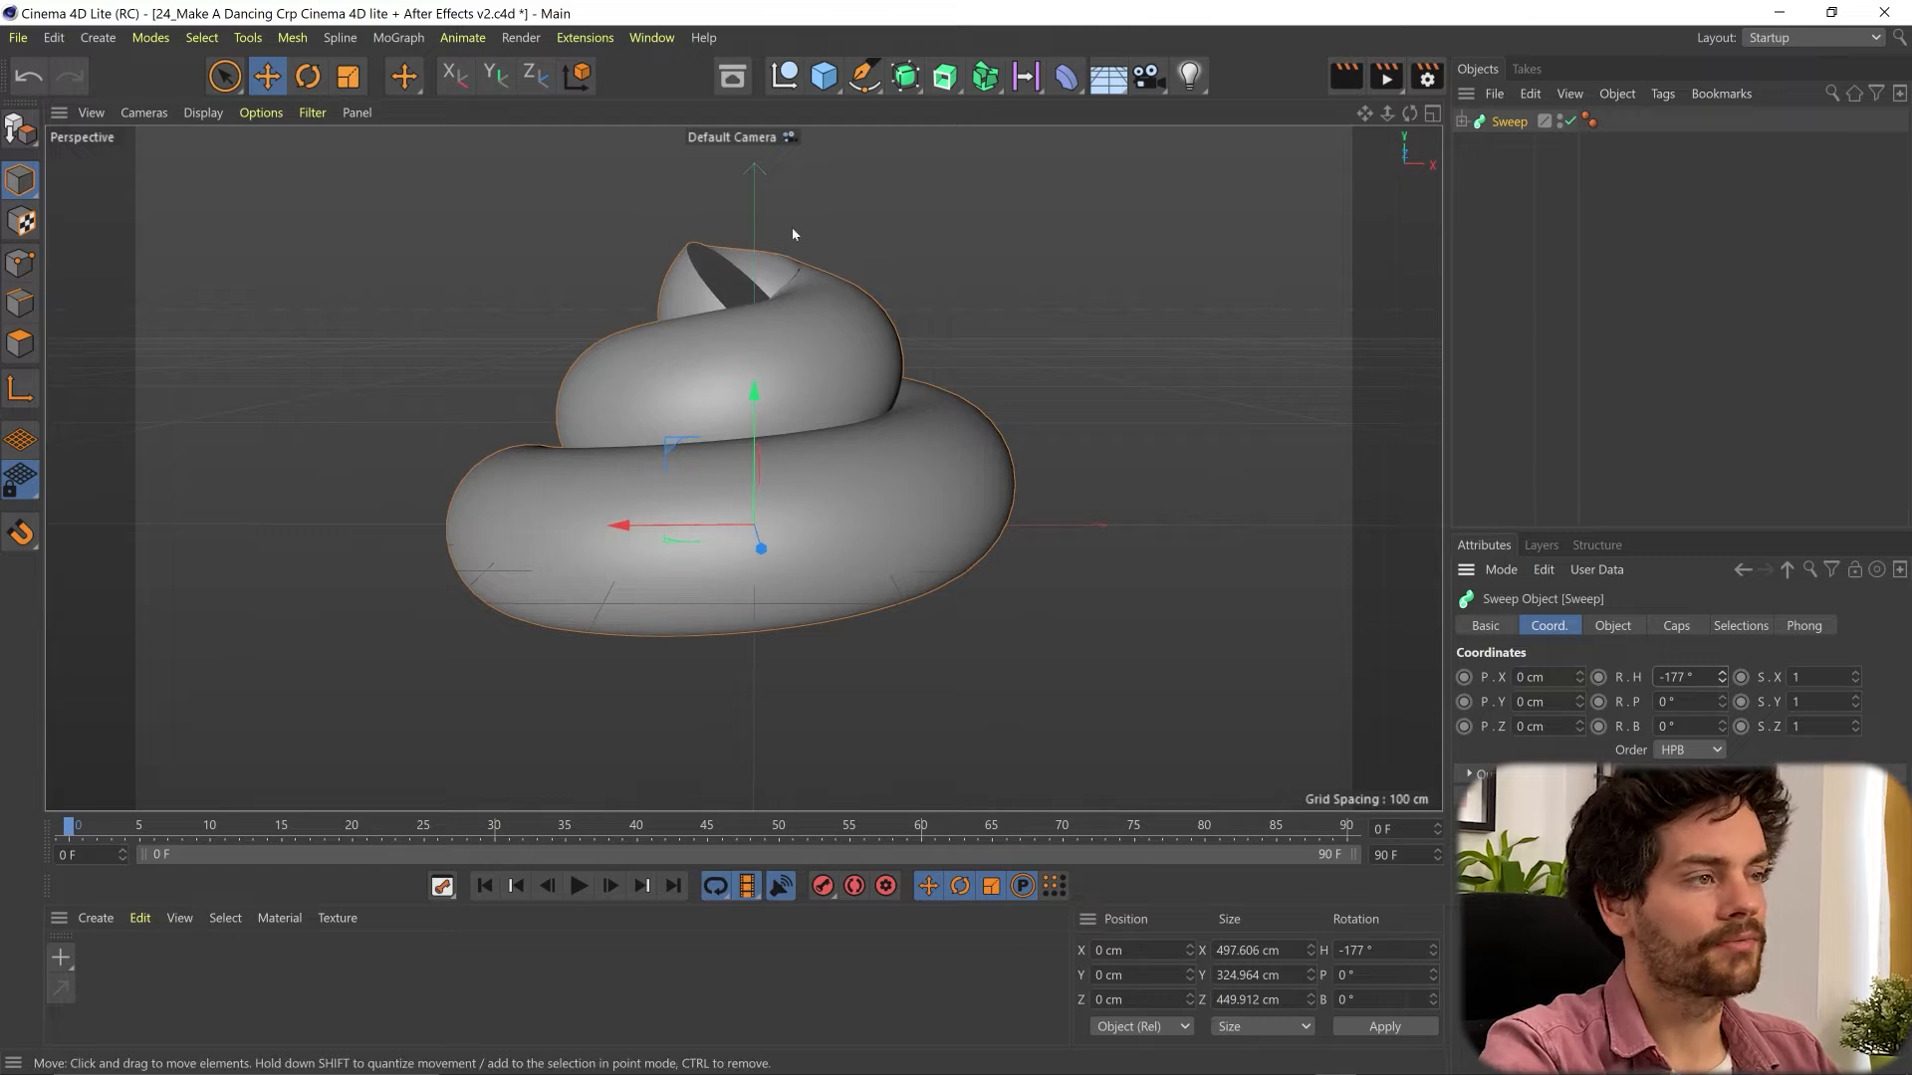
- Round the Sweep's caps with a bevel size of 68.78 cm and increase the number of bevel segments
click(1461, 120)
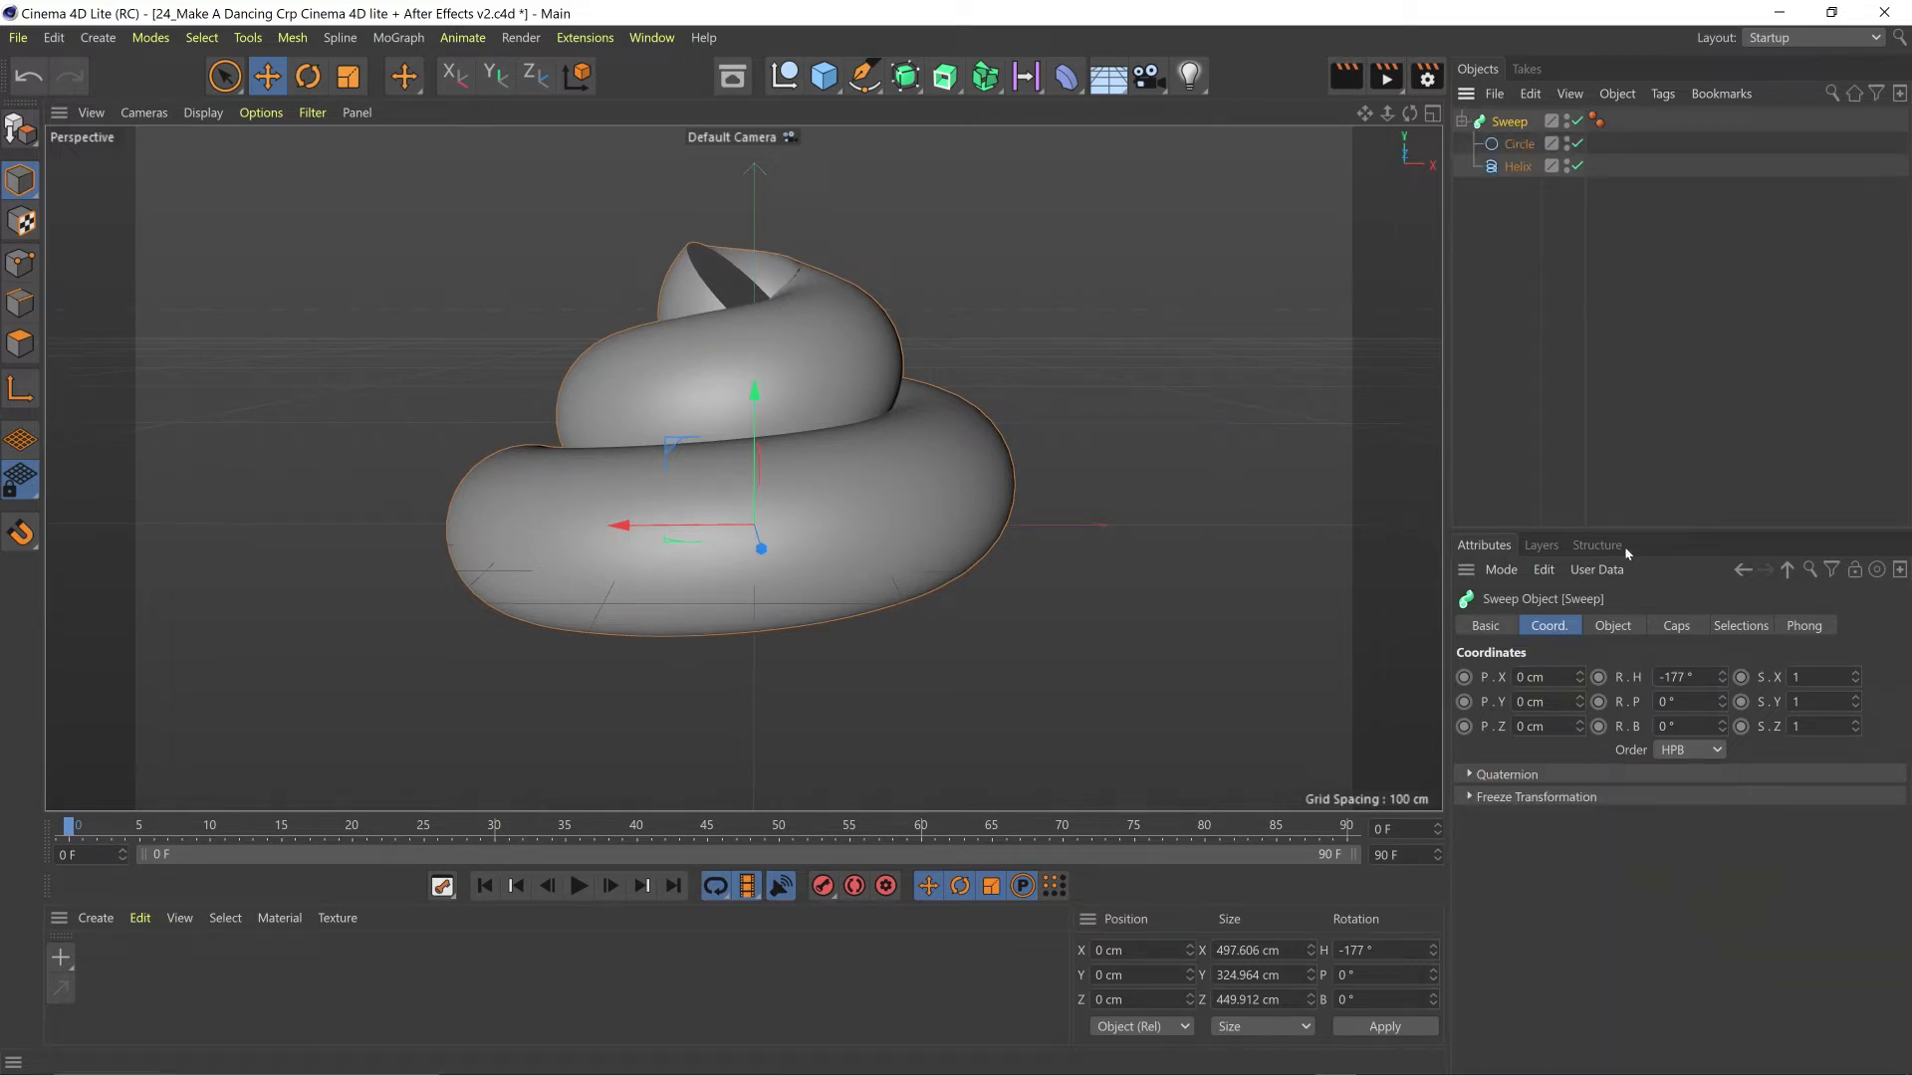
click(1613, 626)
click(1668, 628)
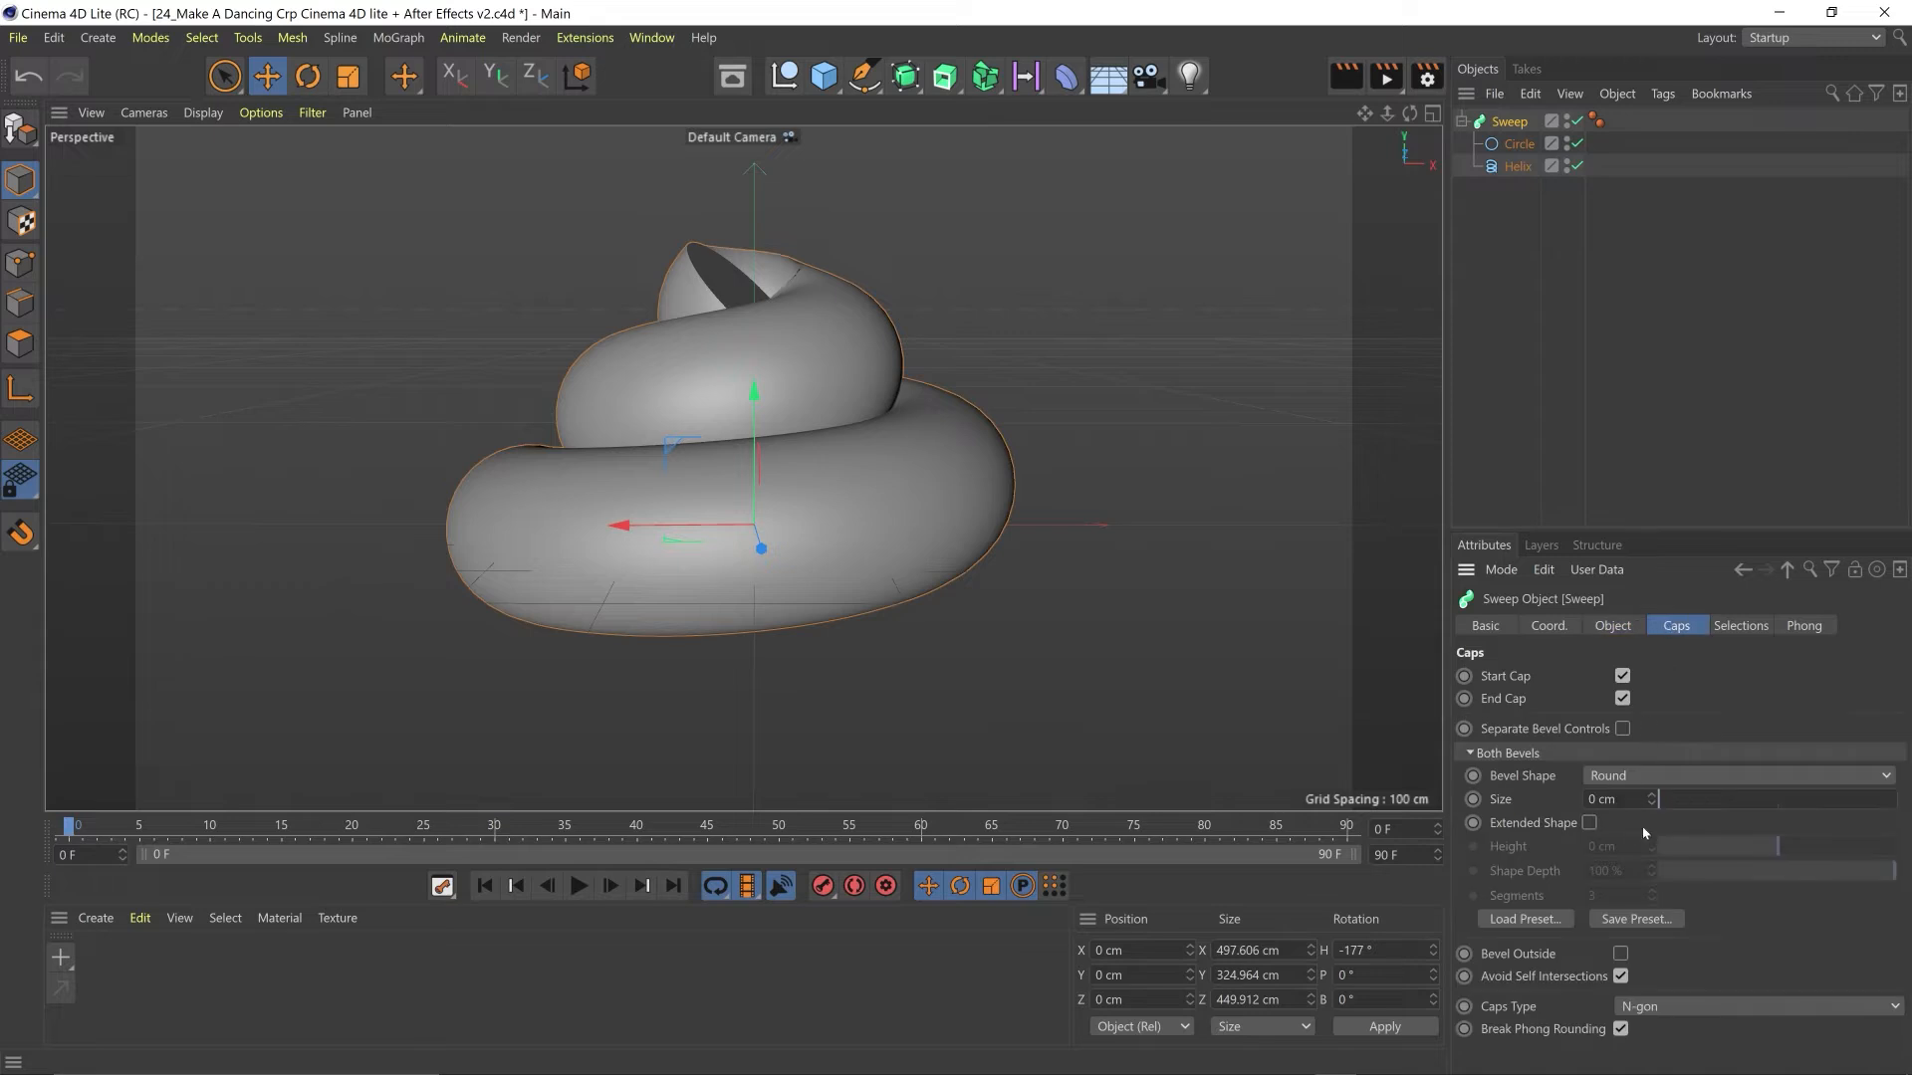
drag(1663, 799, 1694, 785)
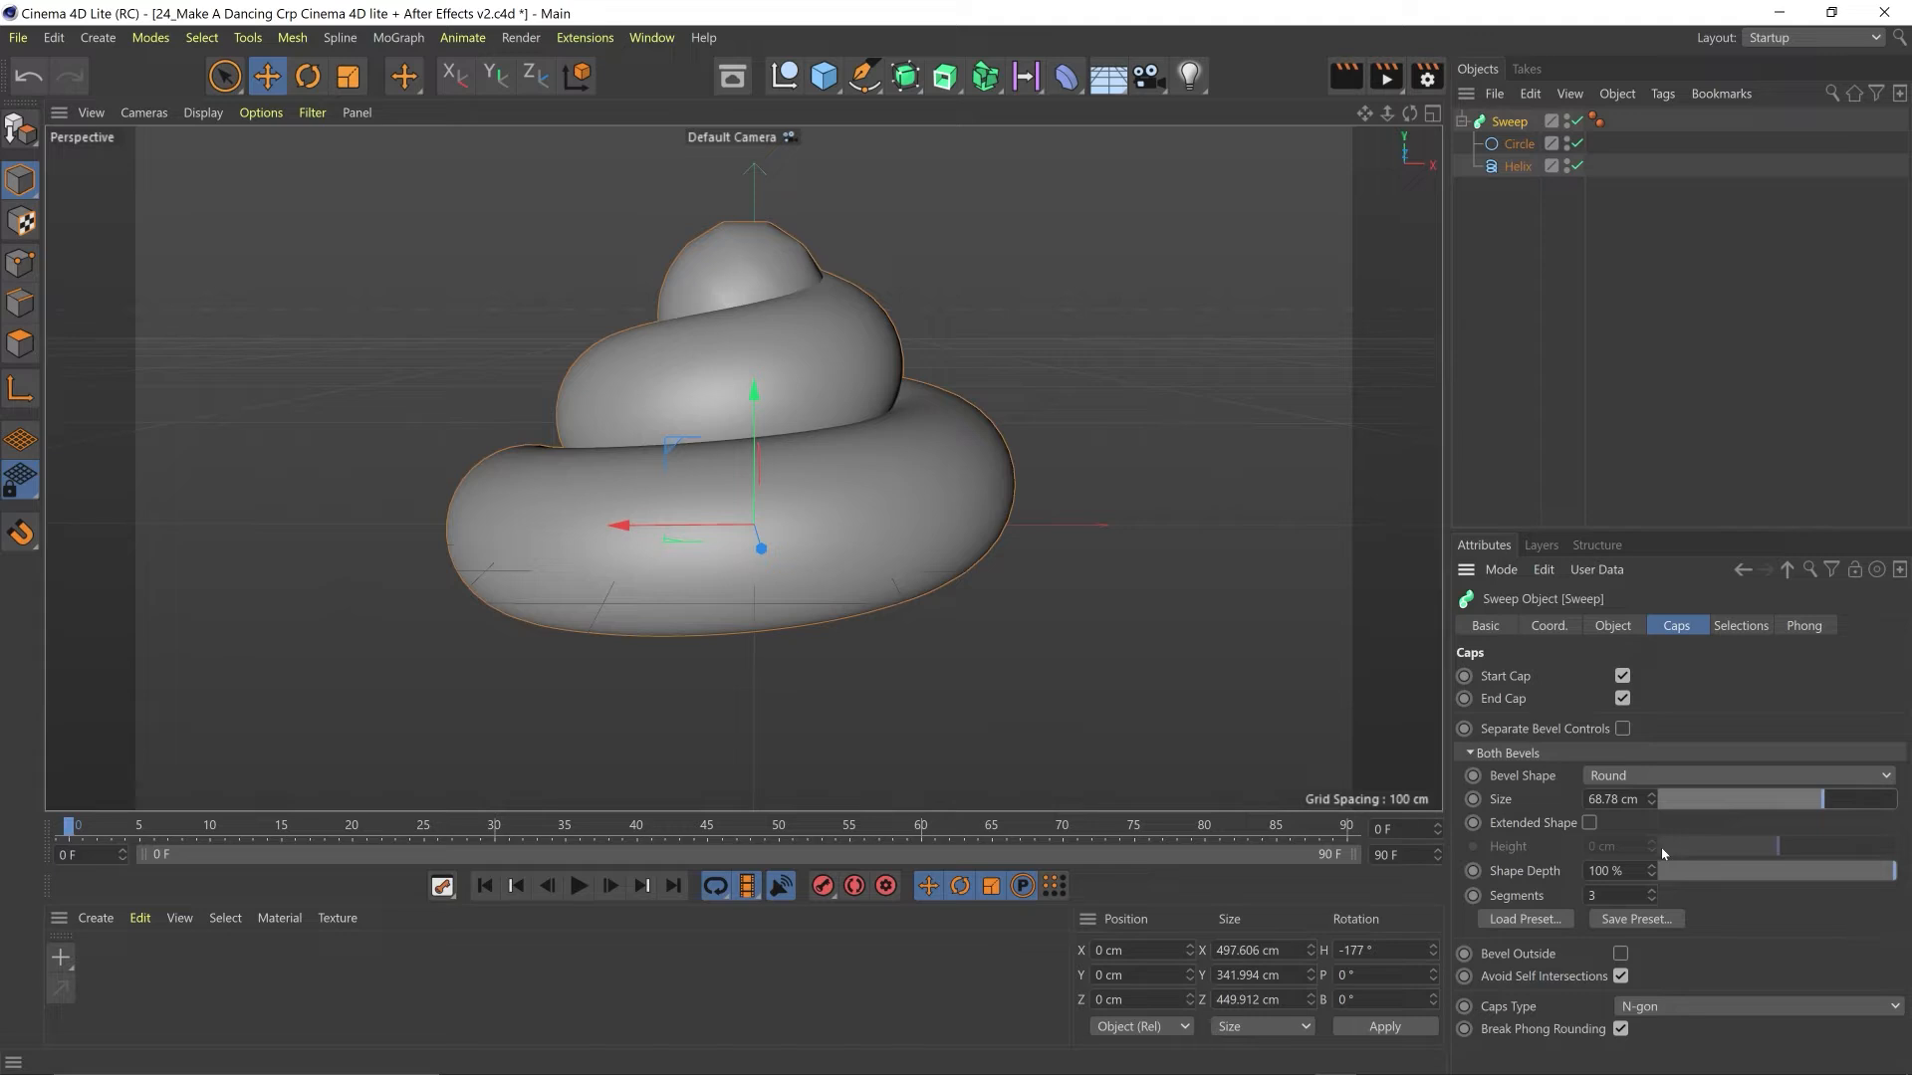
drag(1651, 895, 1652, 891)
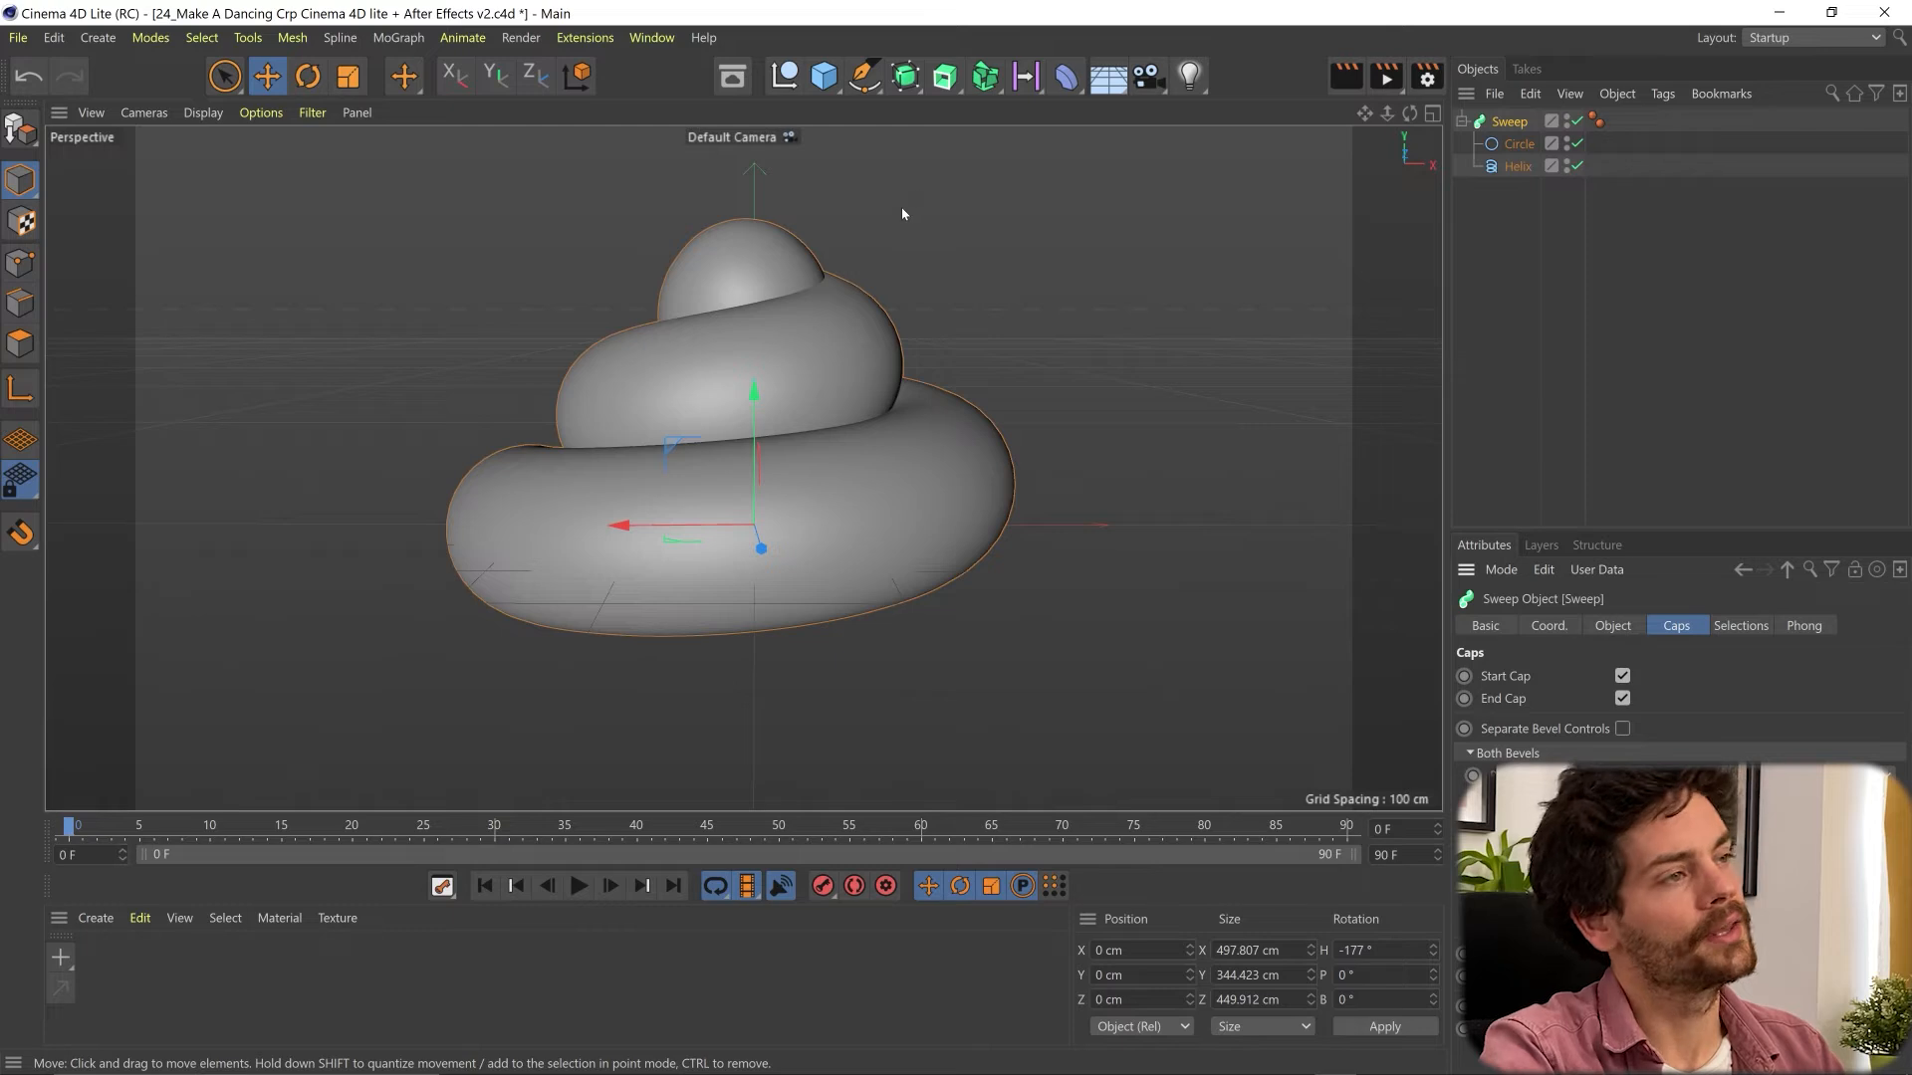
- Add a sphere, pull it toward the front of the coil and scale it down to about 64 cm in diameter
click(825, 75)
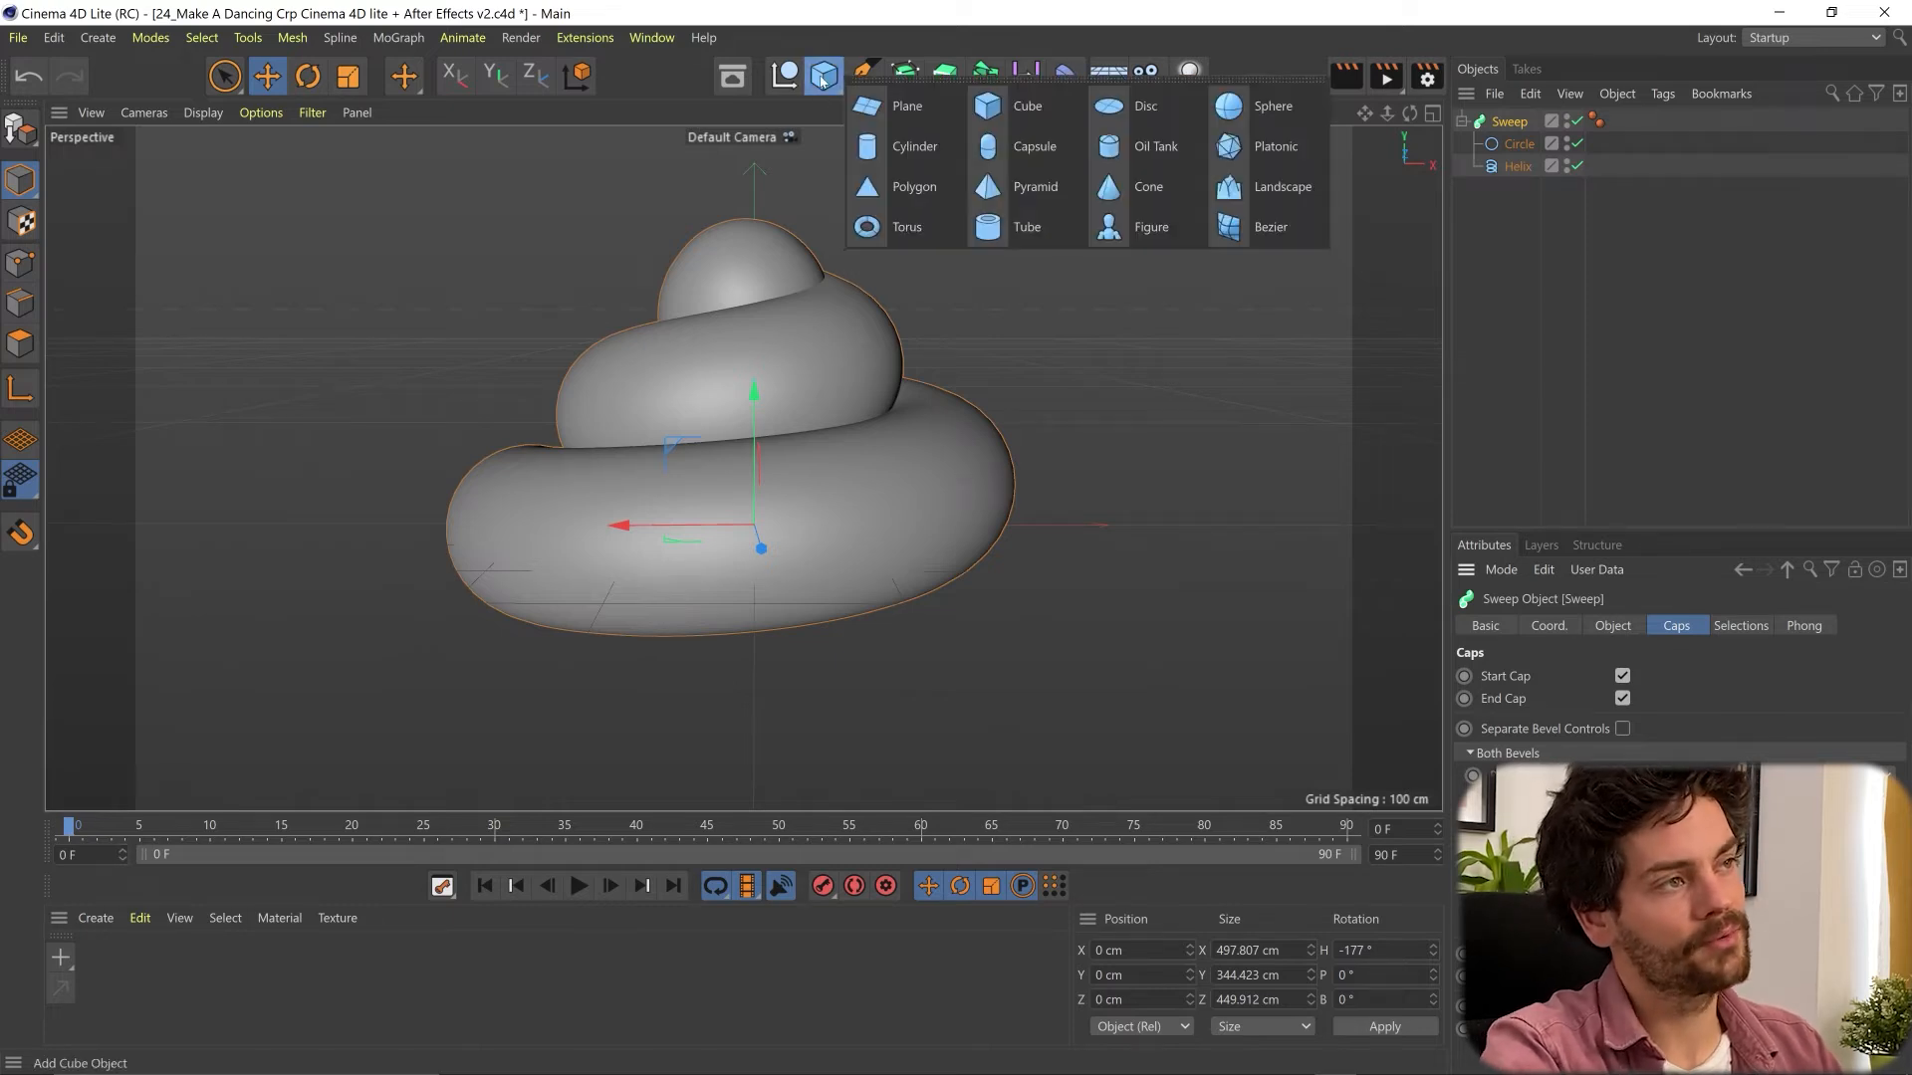
click(1256, 104)
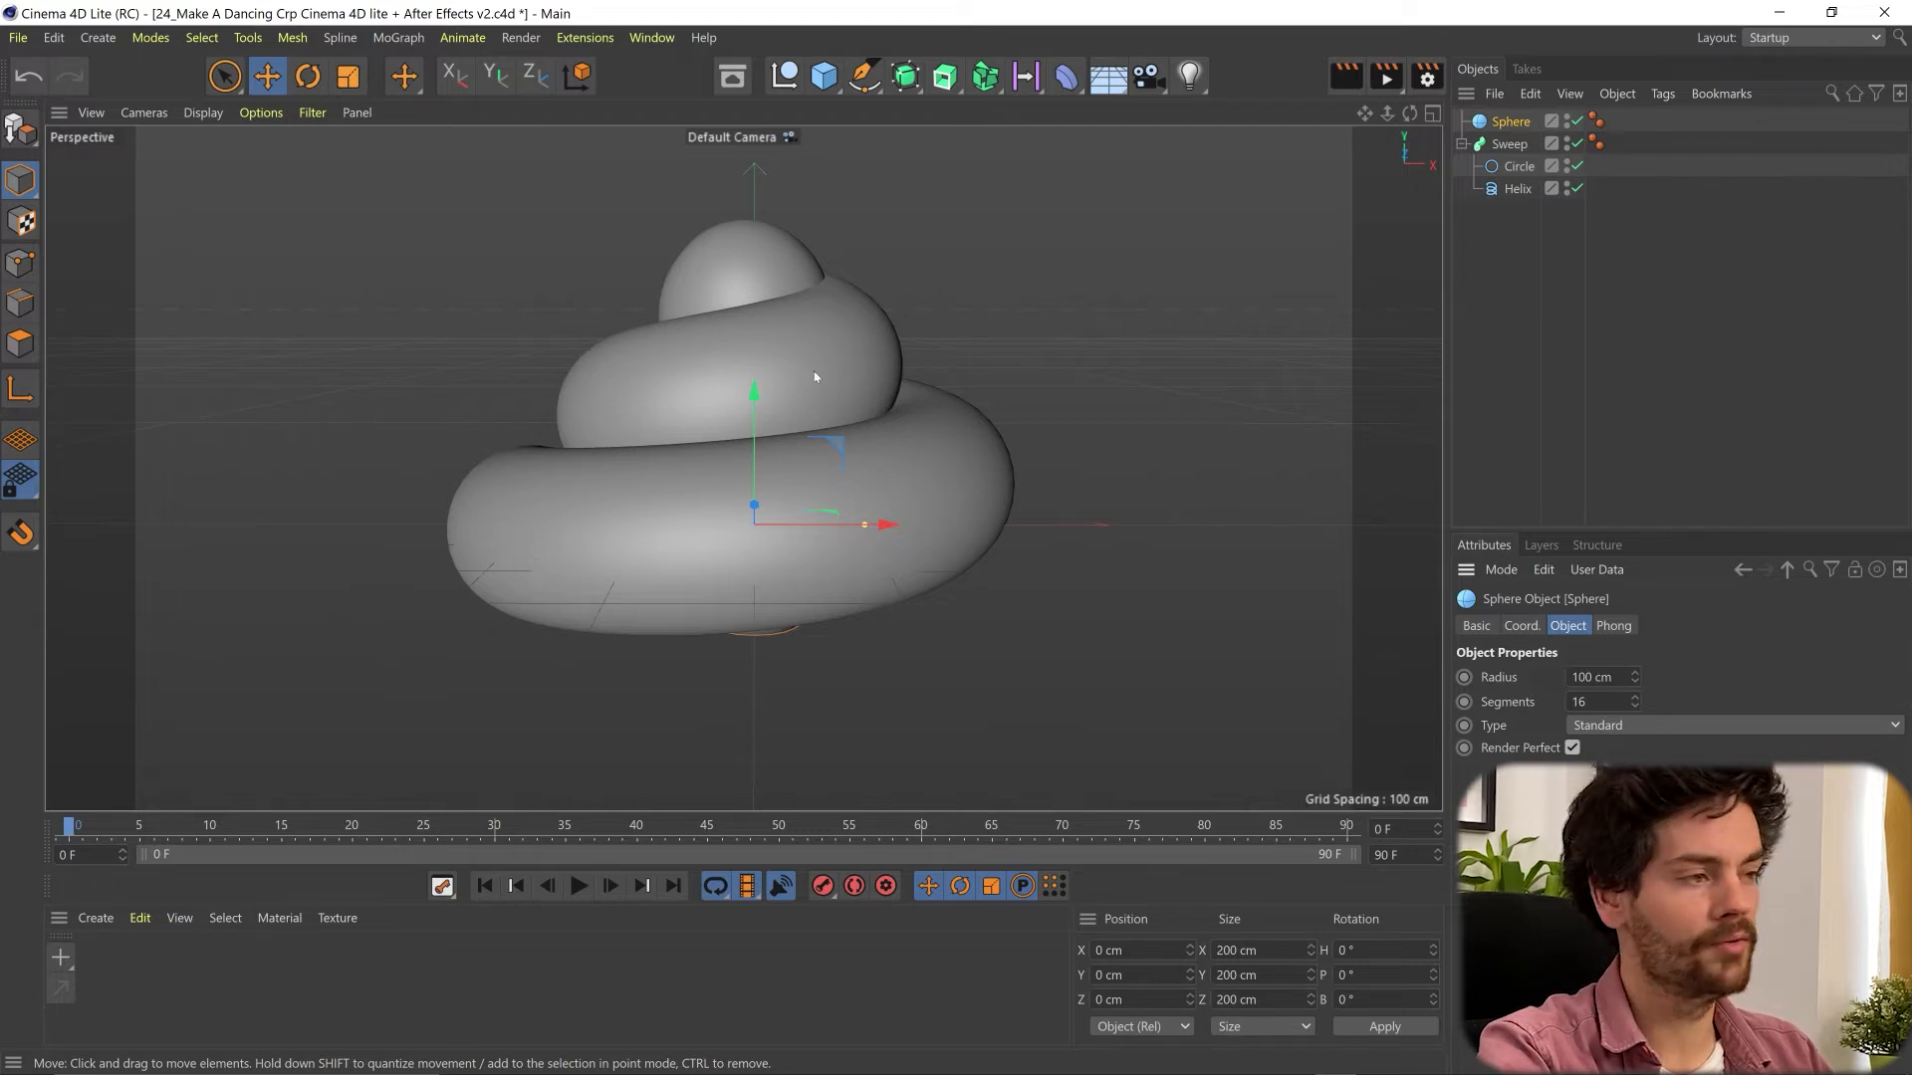
click(1432, 114)
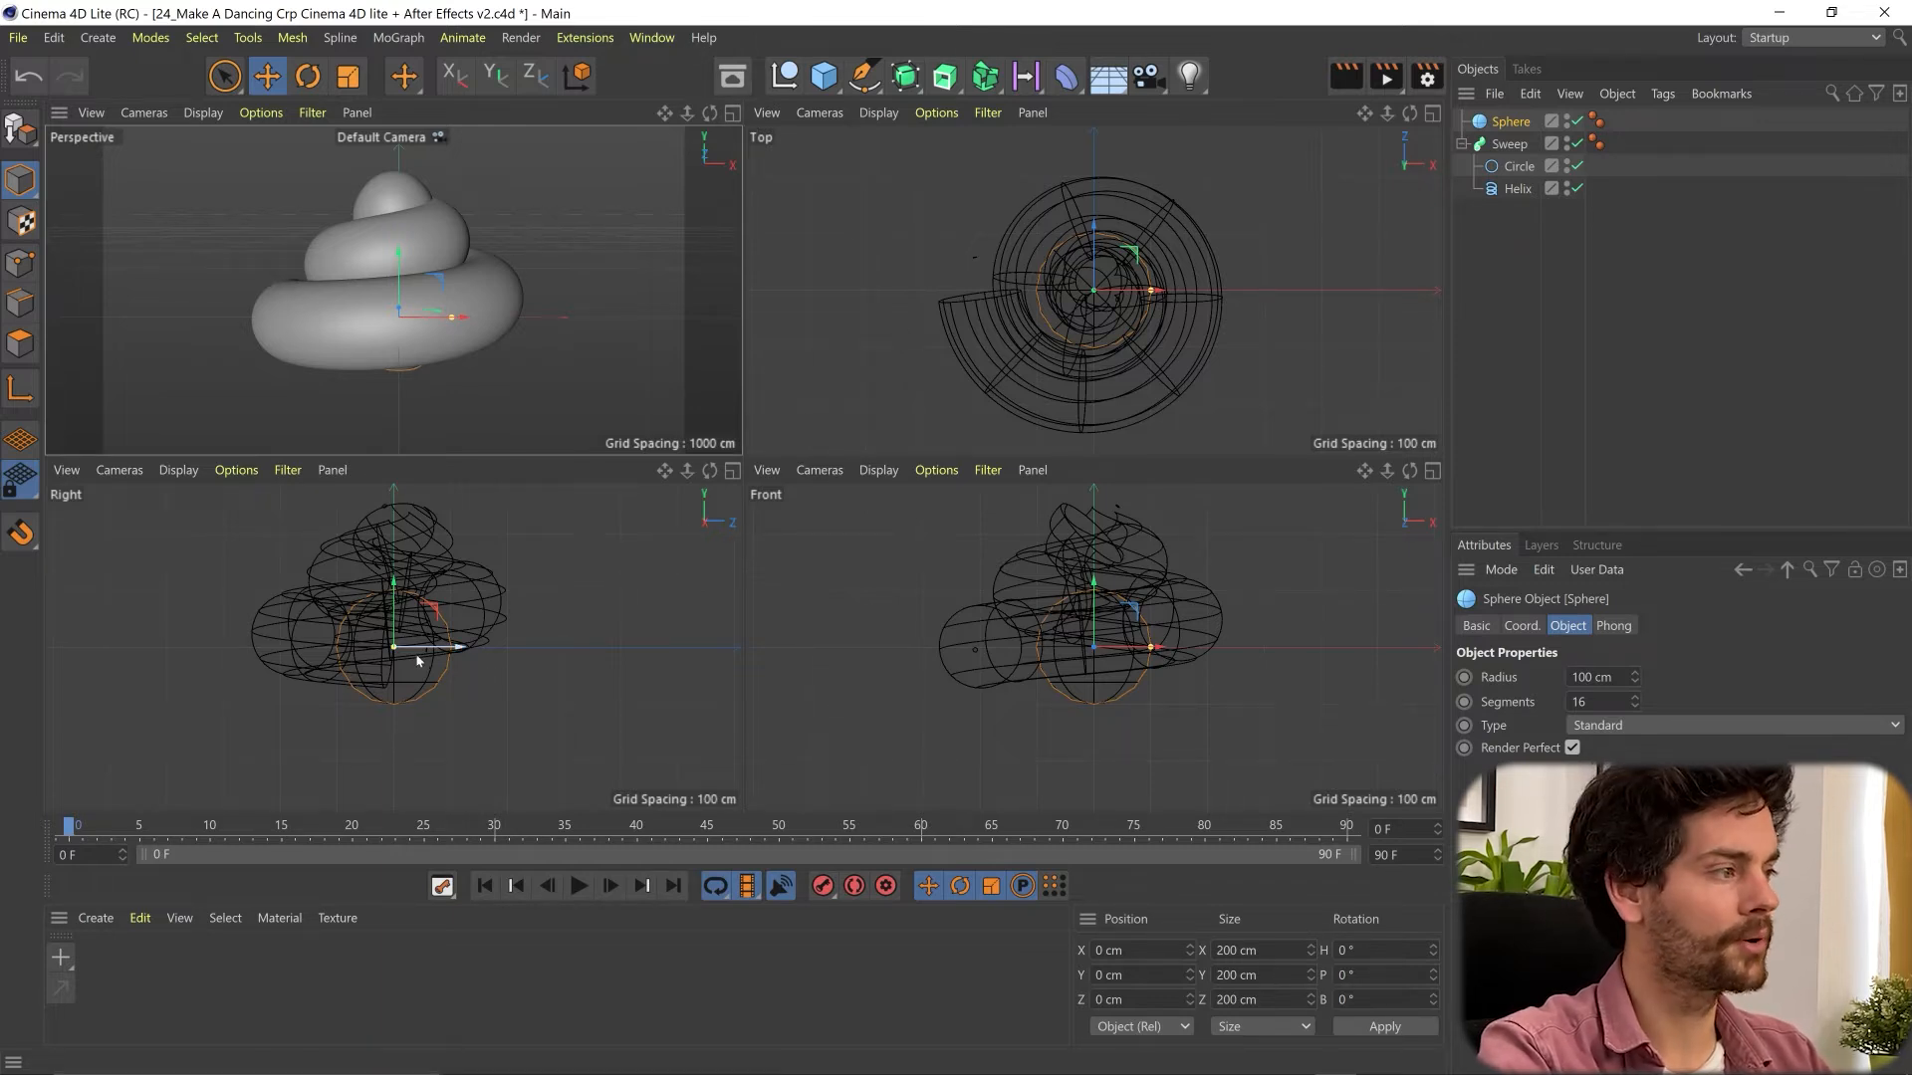
drag(1093, 241, 1099, 373)
key(t)
drag(1252, 312, 831, 448)
- Position the small sphere on the front of the lowest coil at about X -55, Y 22, Z -230 cm
key(e)
drag(1108, 338, 1121, 426)
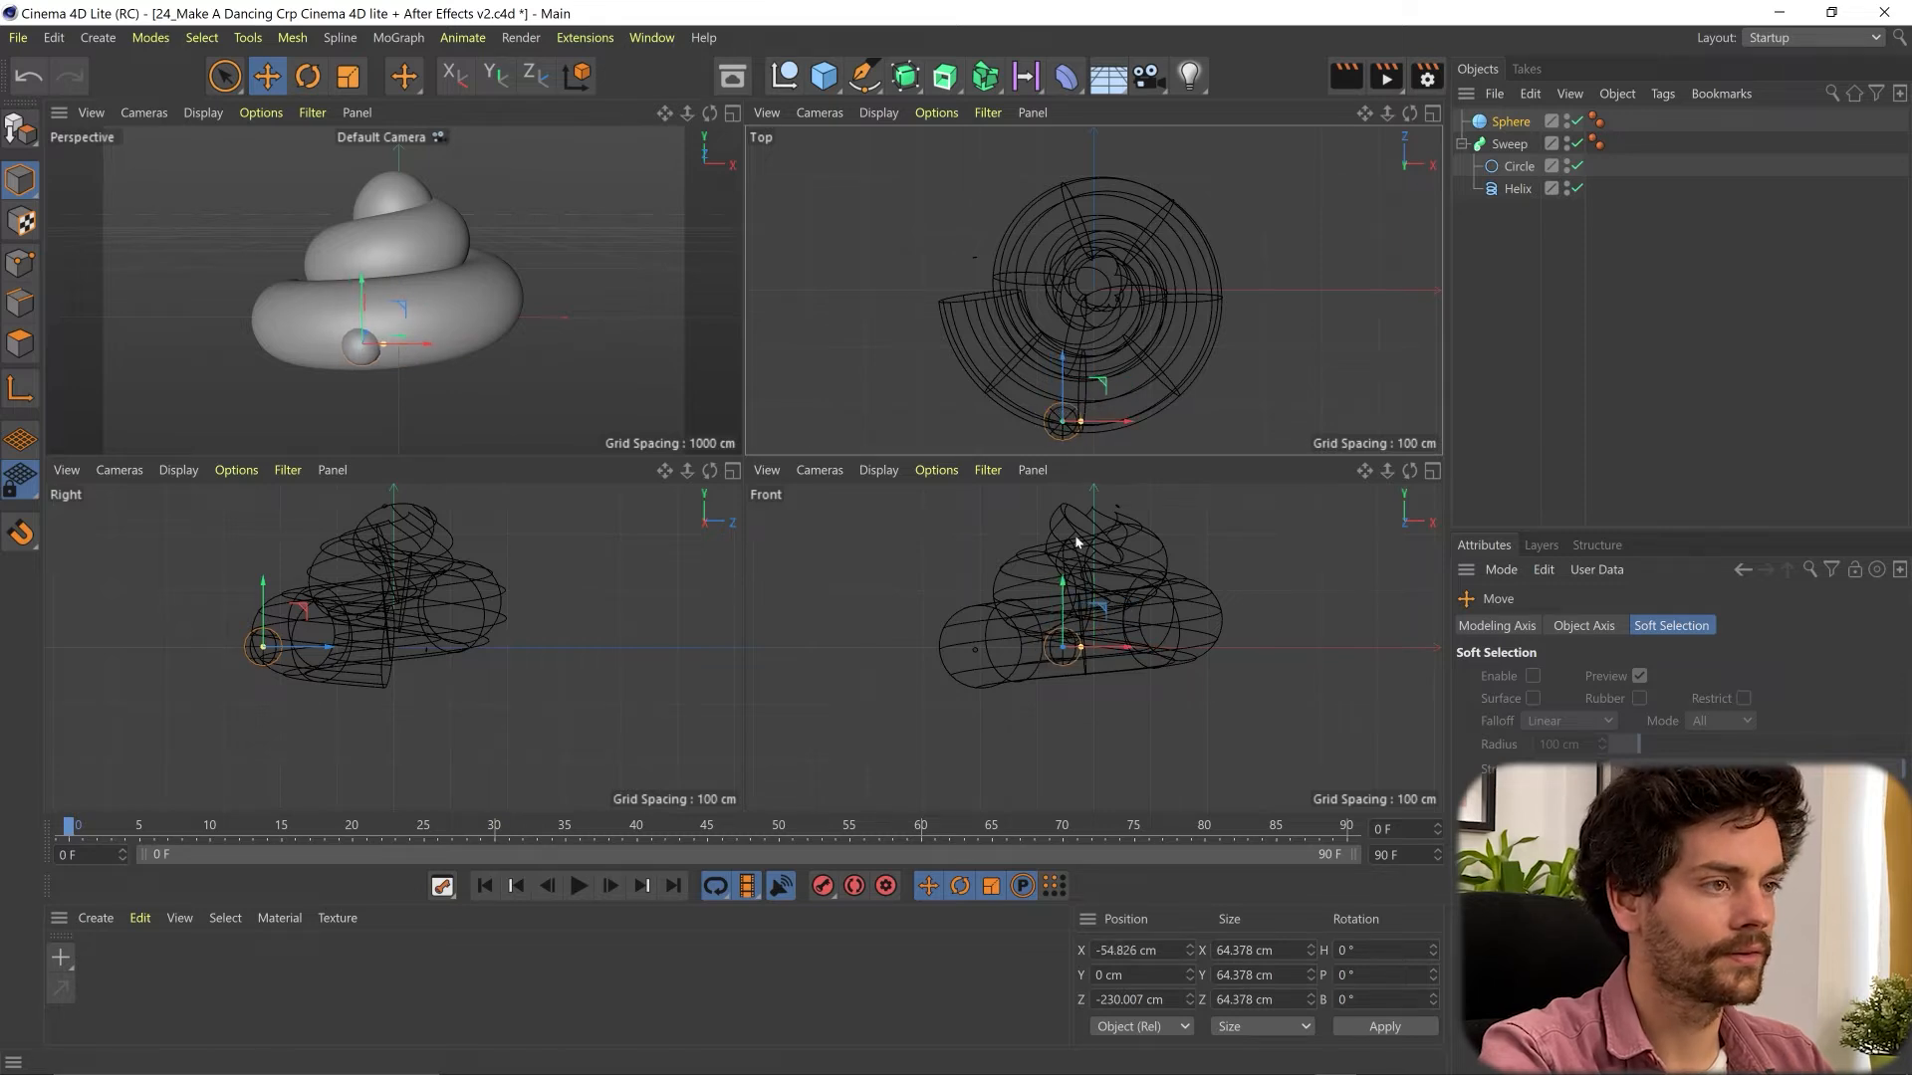
drag(1063, 620, 1068, 604)
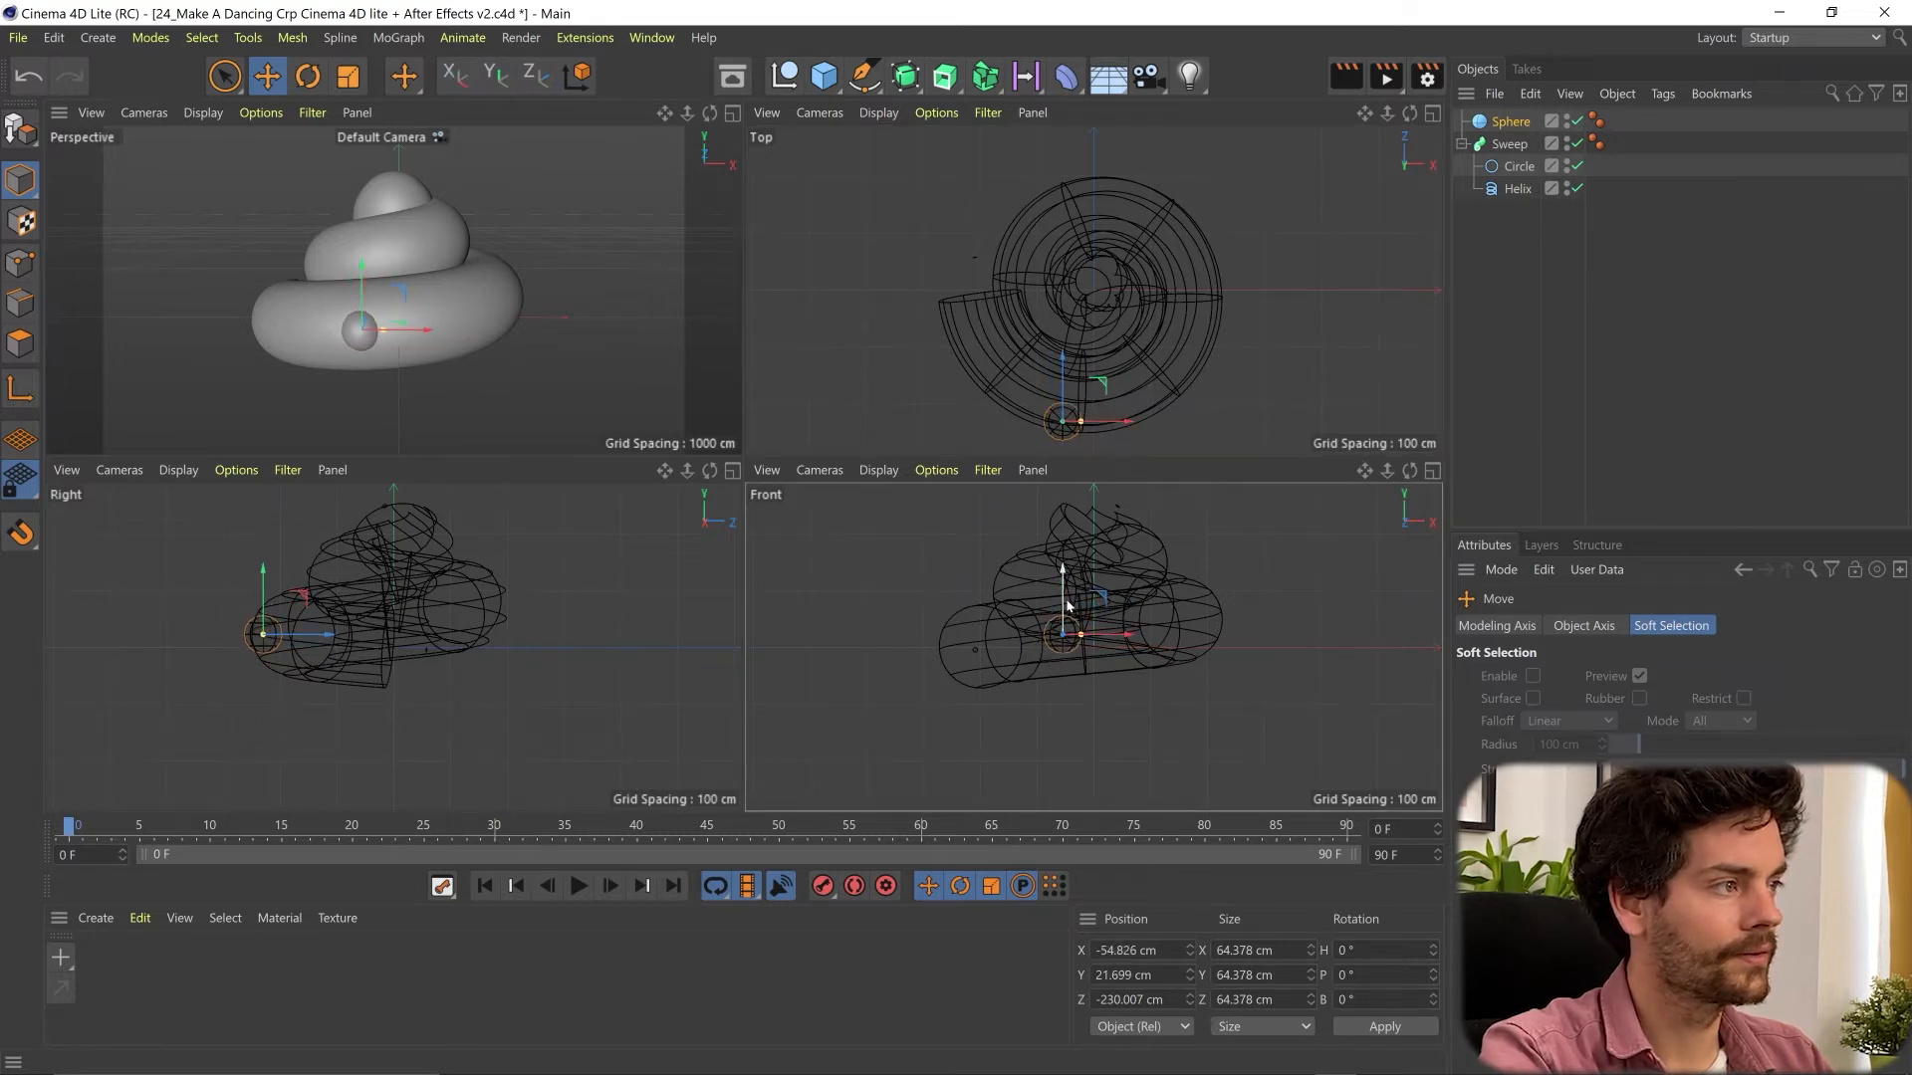
- Set the sphere's segments to 29 and place a duplicate beside it at about X -10 cm as the second eye
click(1523, 122)
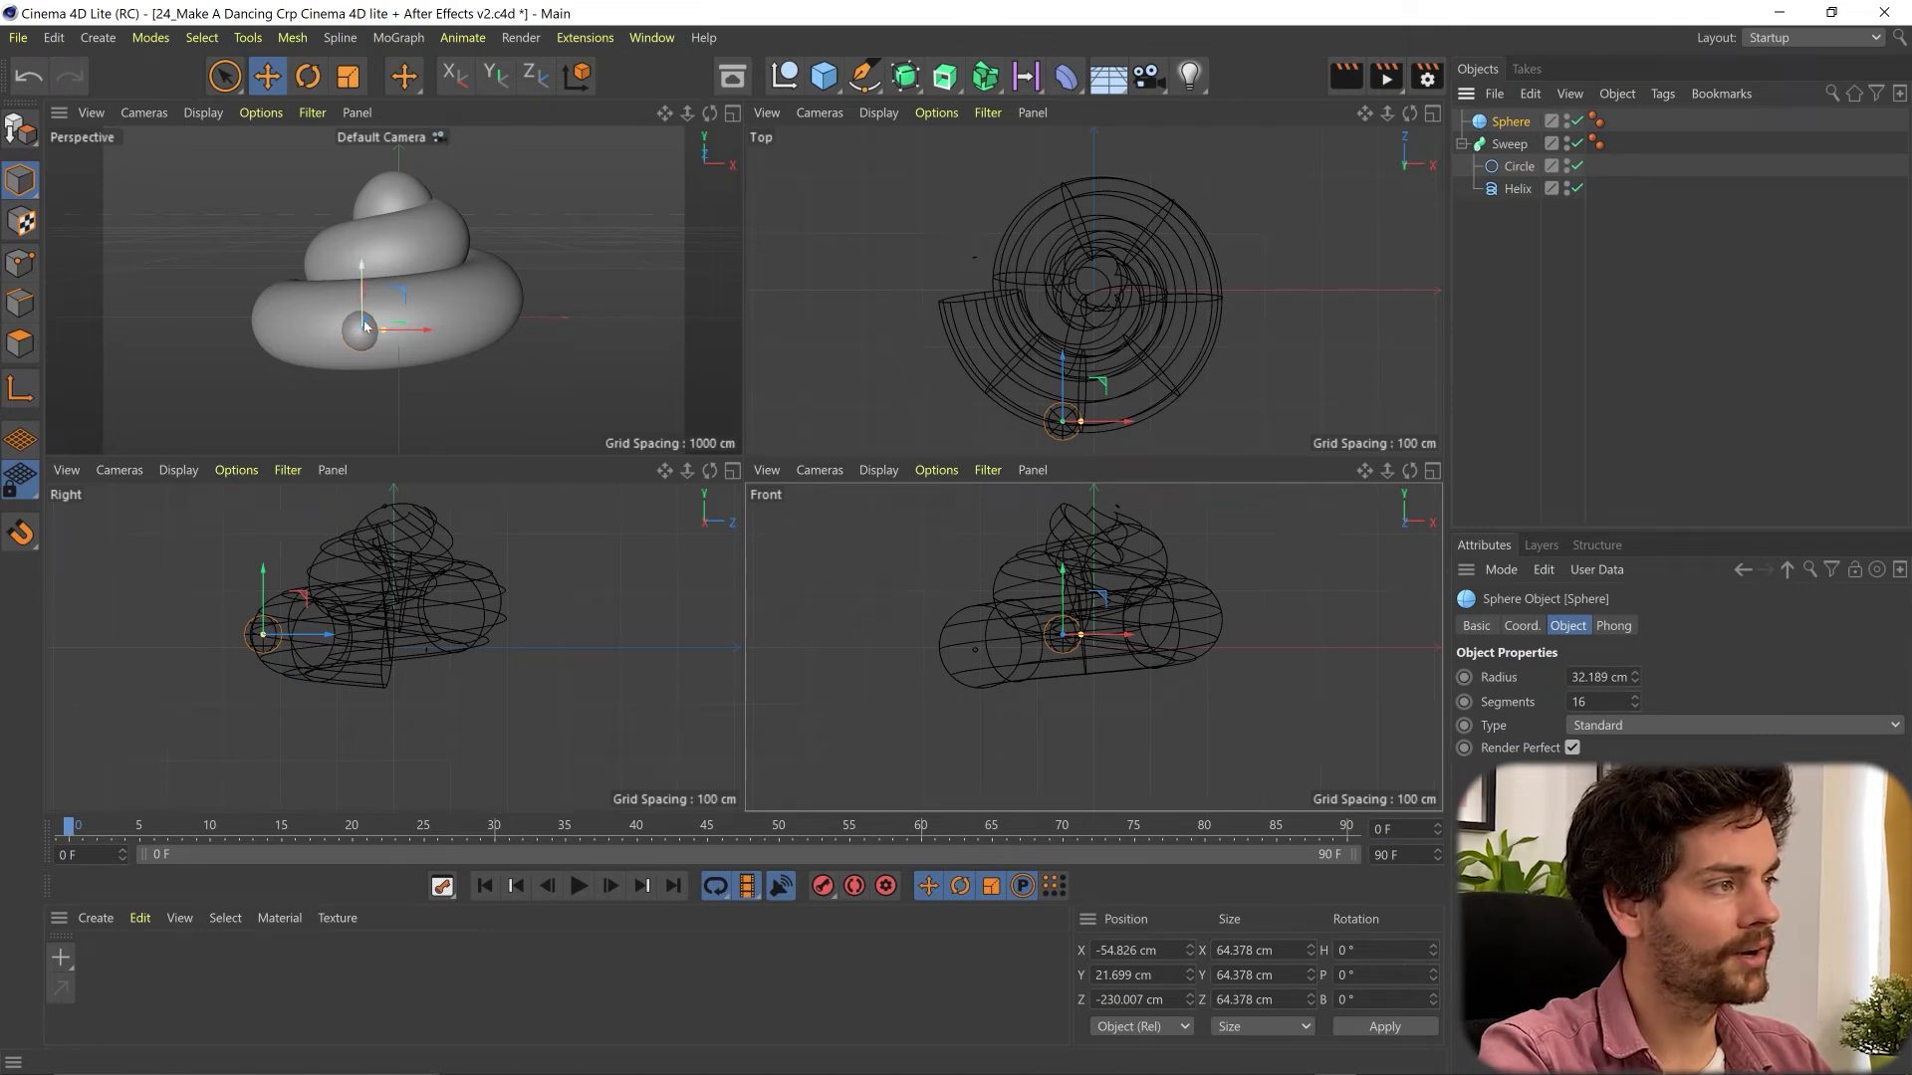
mouse_move(1633, 703)
mouse_down()
mouse_move(1683, 703)
mouse_move(1631, 703)
mouse_up()
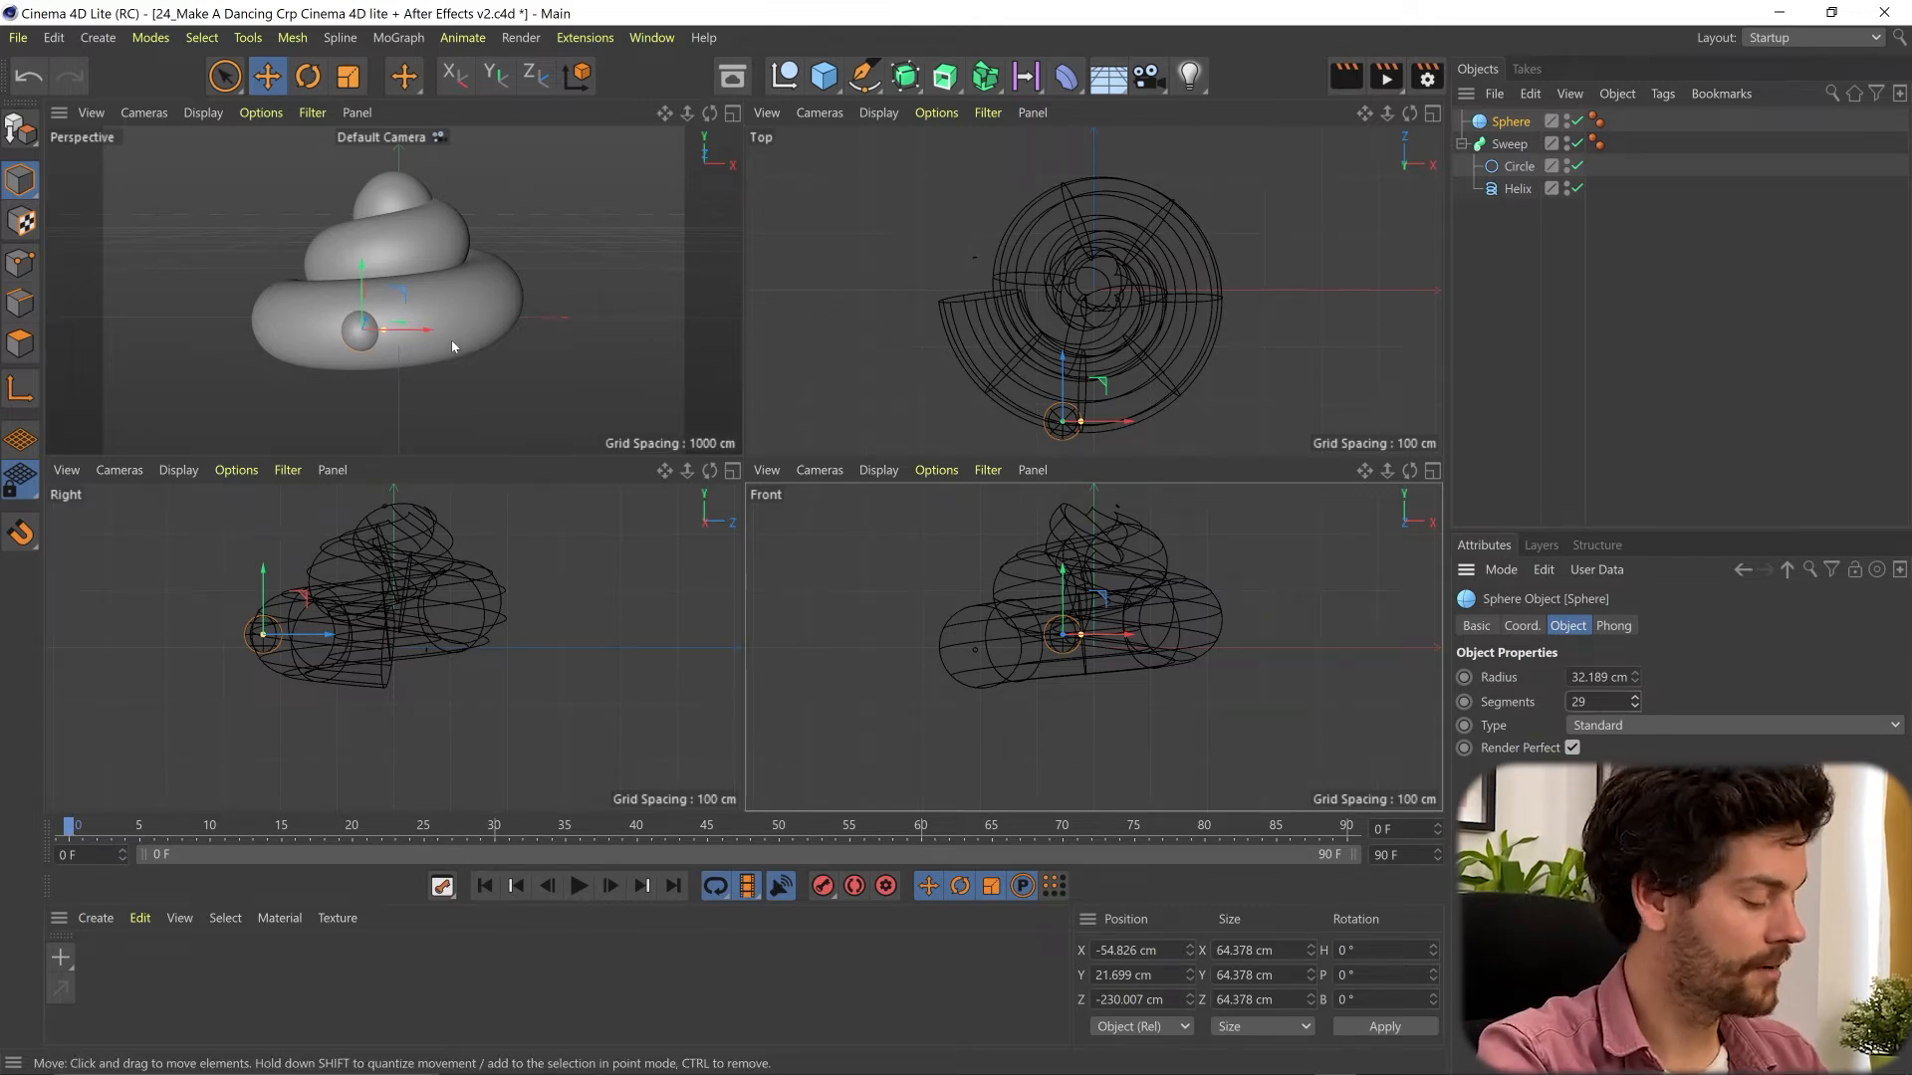
ctrl+drag(432, 342, 450, 341)
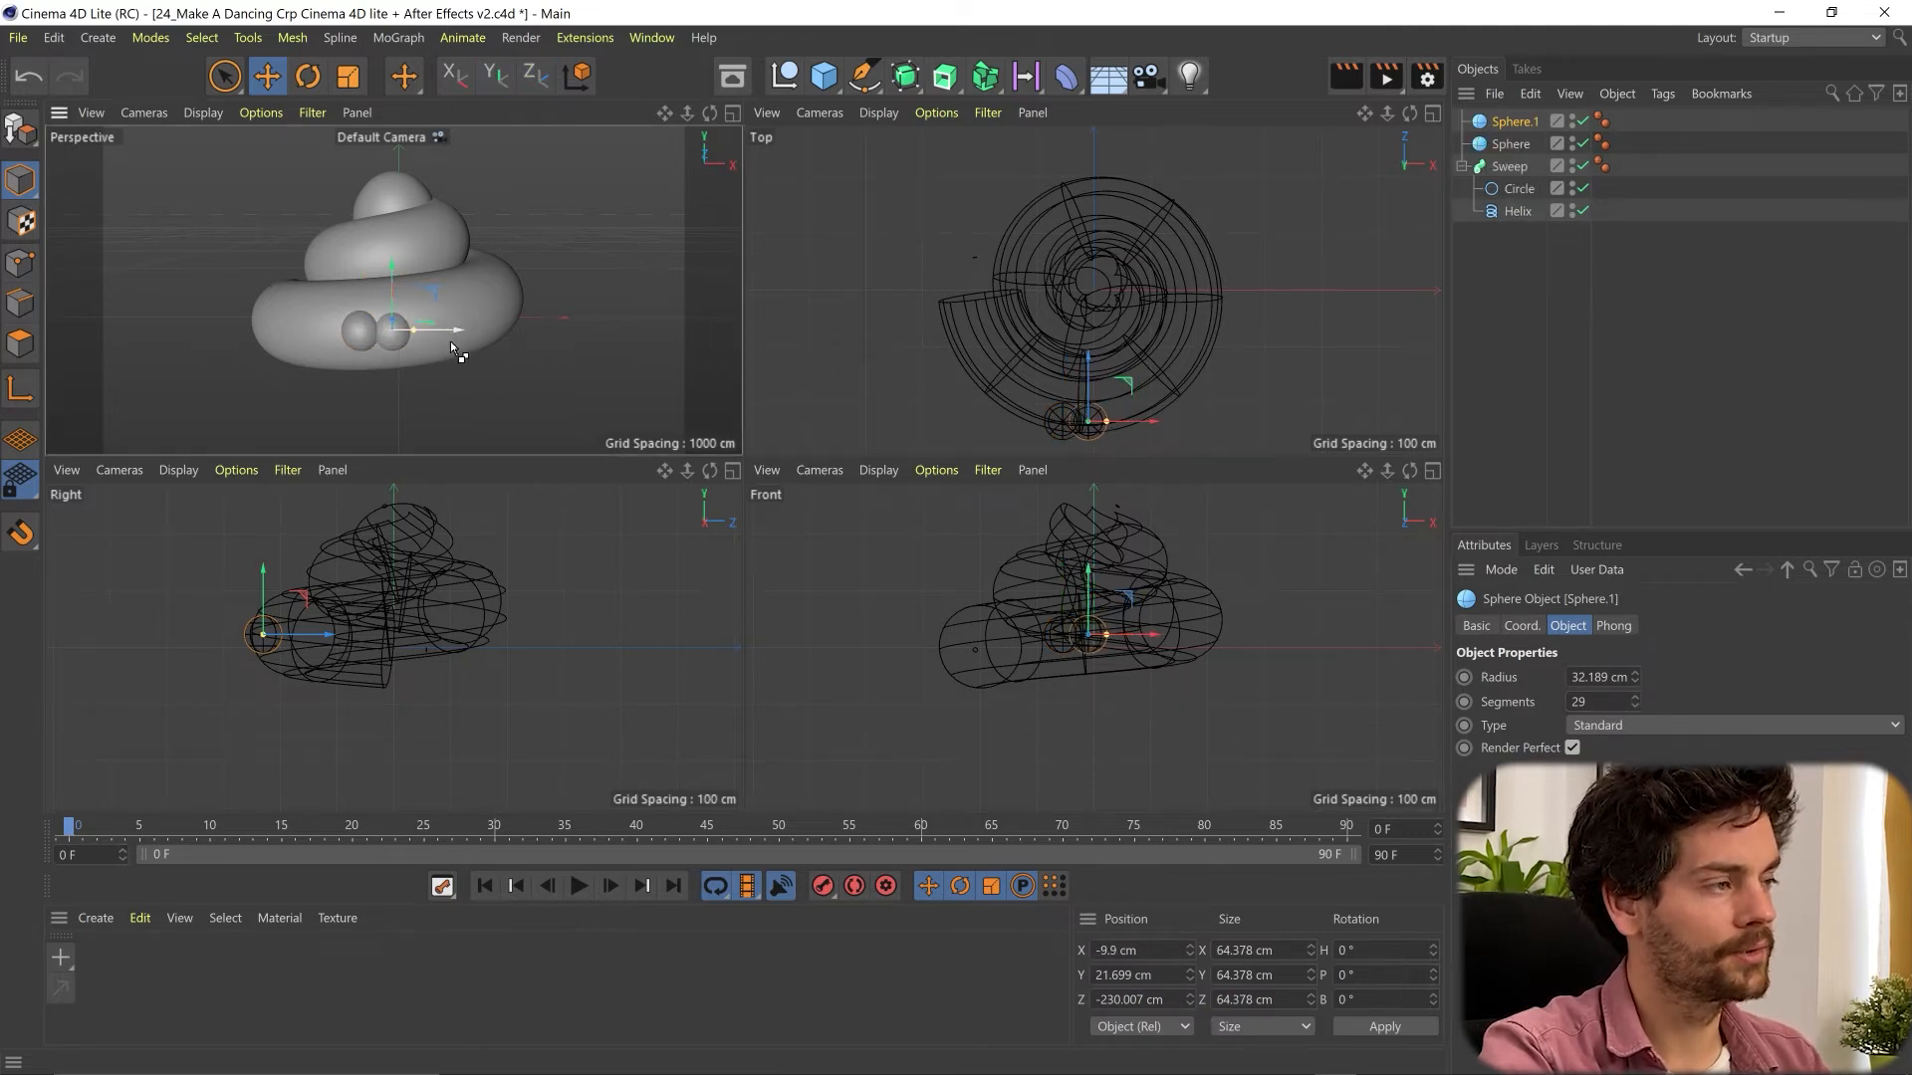
- Shift both eye spheres together to about X -6 cm and set their radius to 42.189 cm
shift+click(1512, 144)
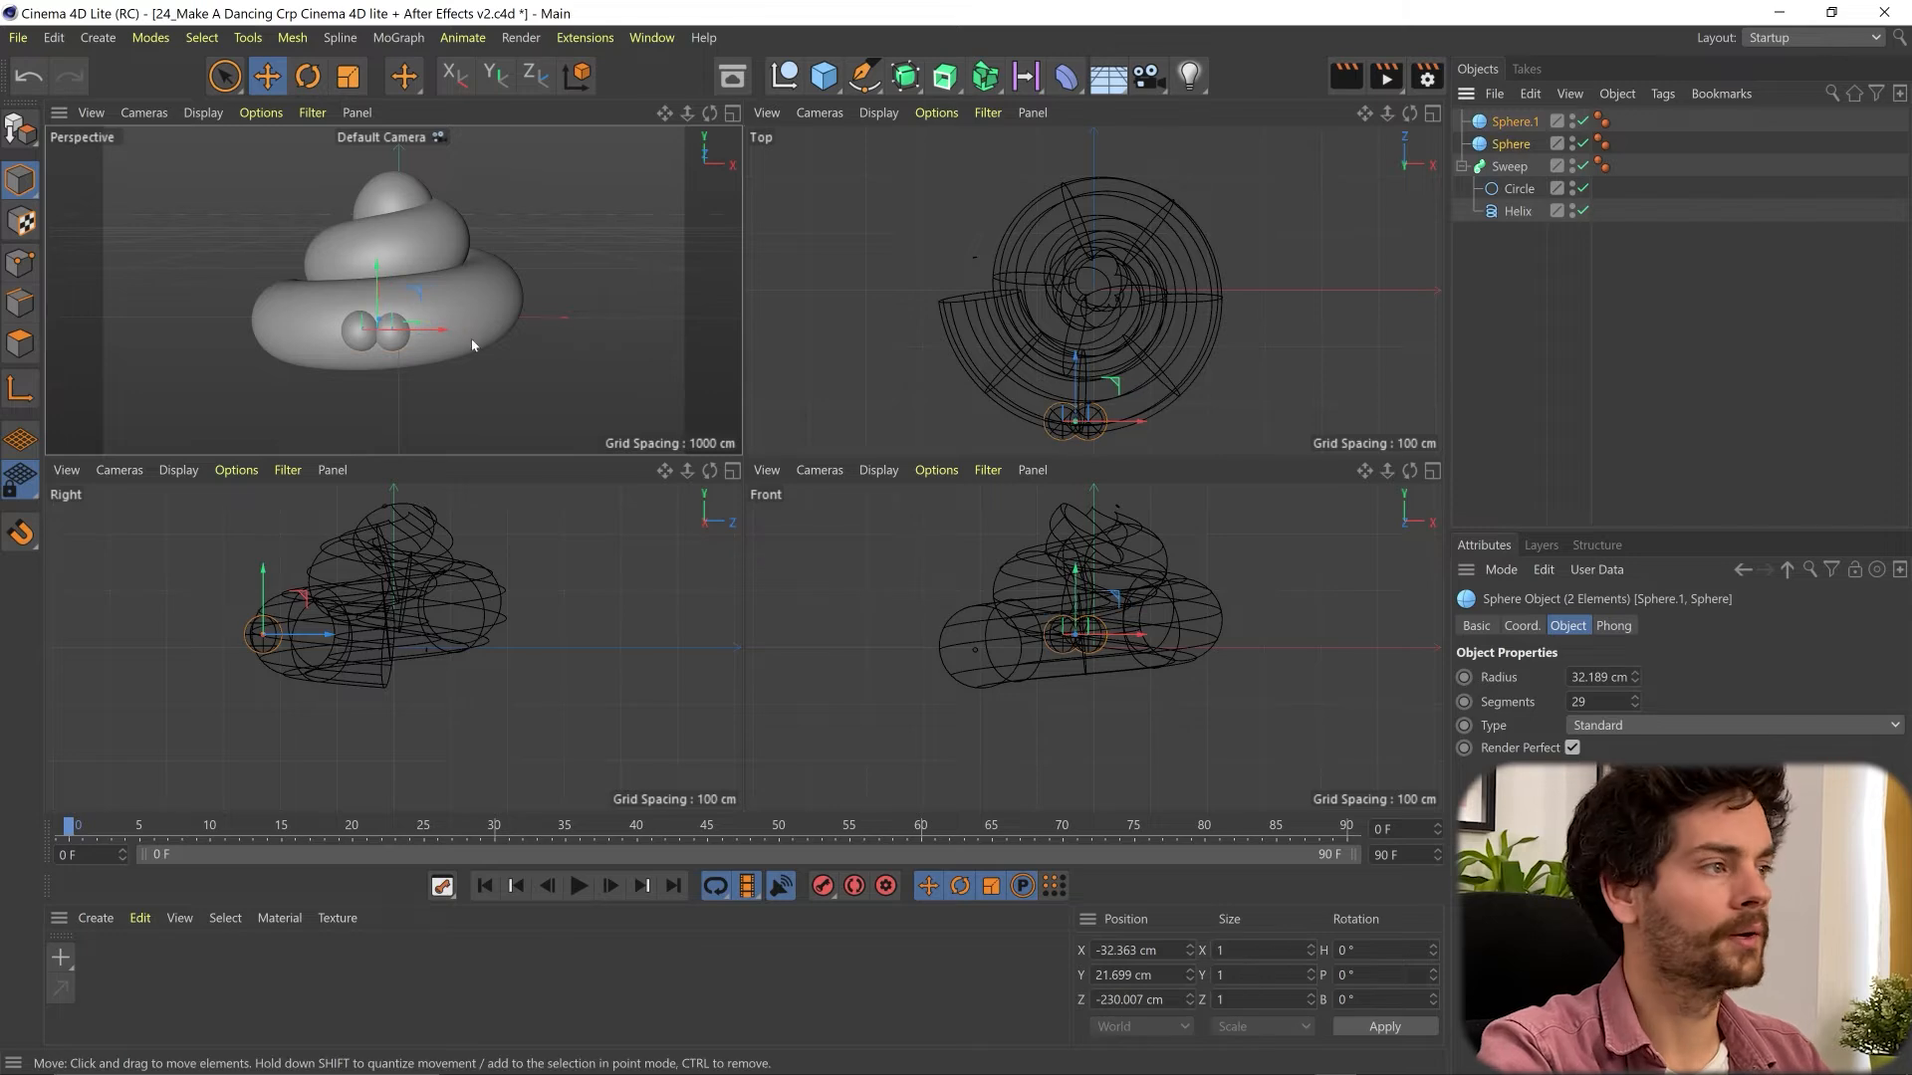
drag(440, 330, 461, 326)
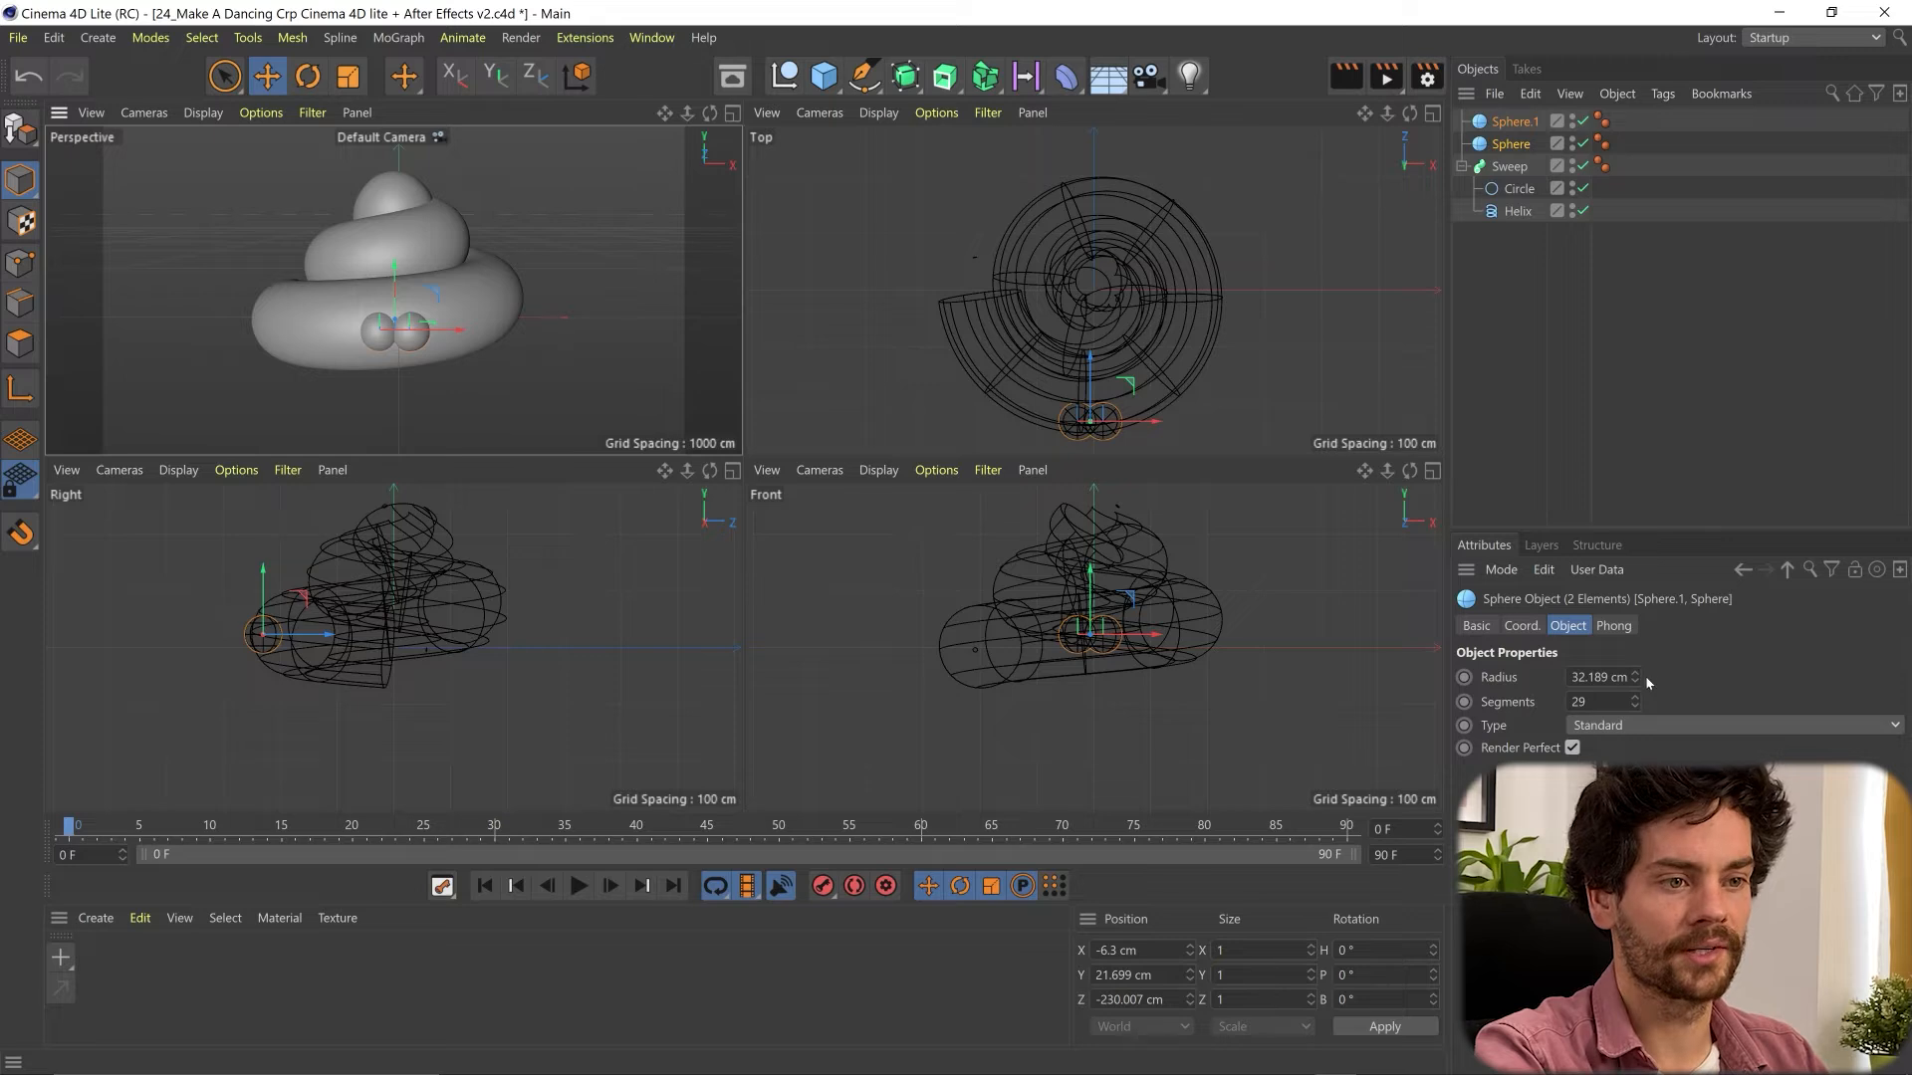
drag(1633, 677, 1634, 663)
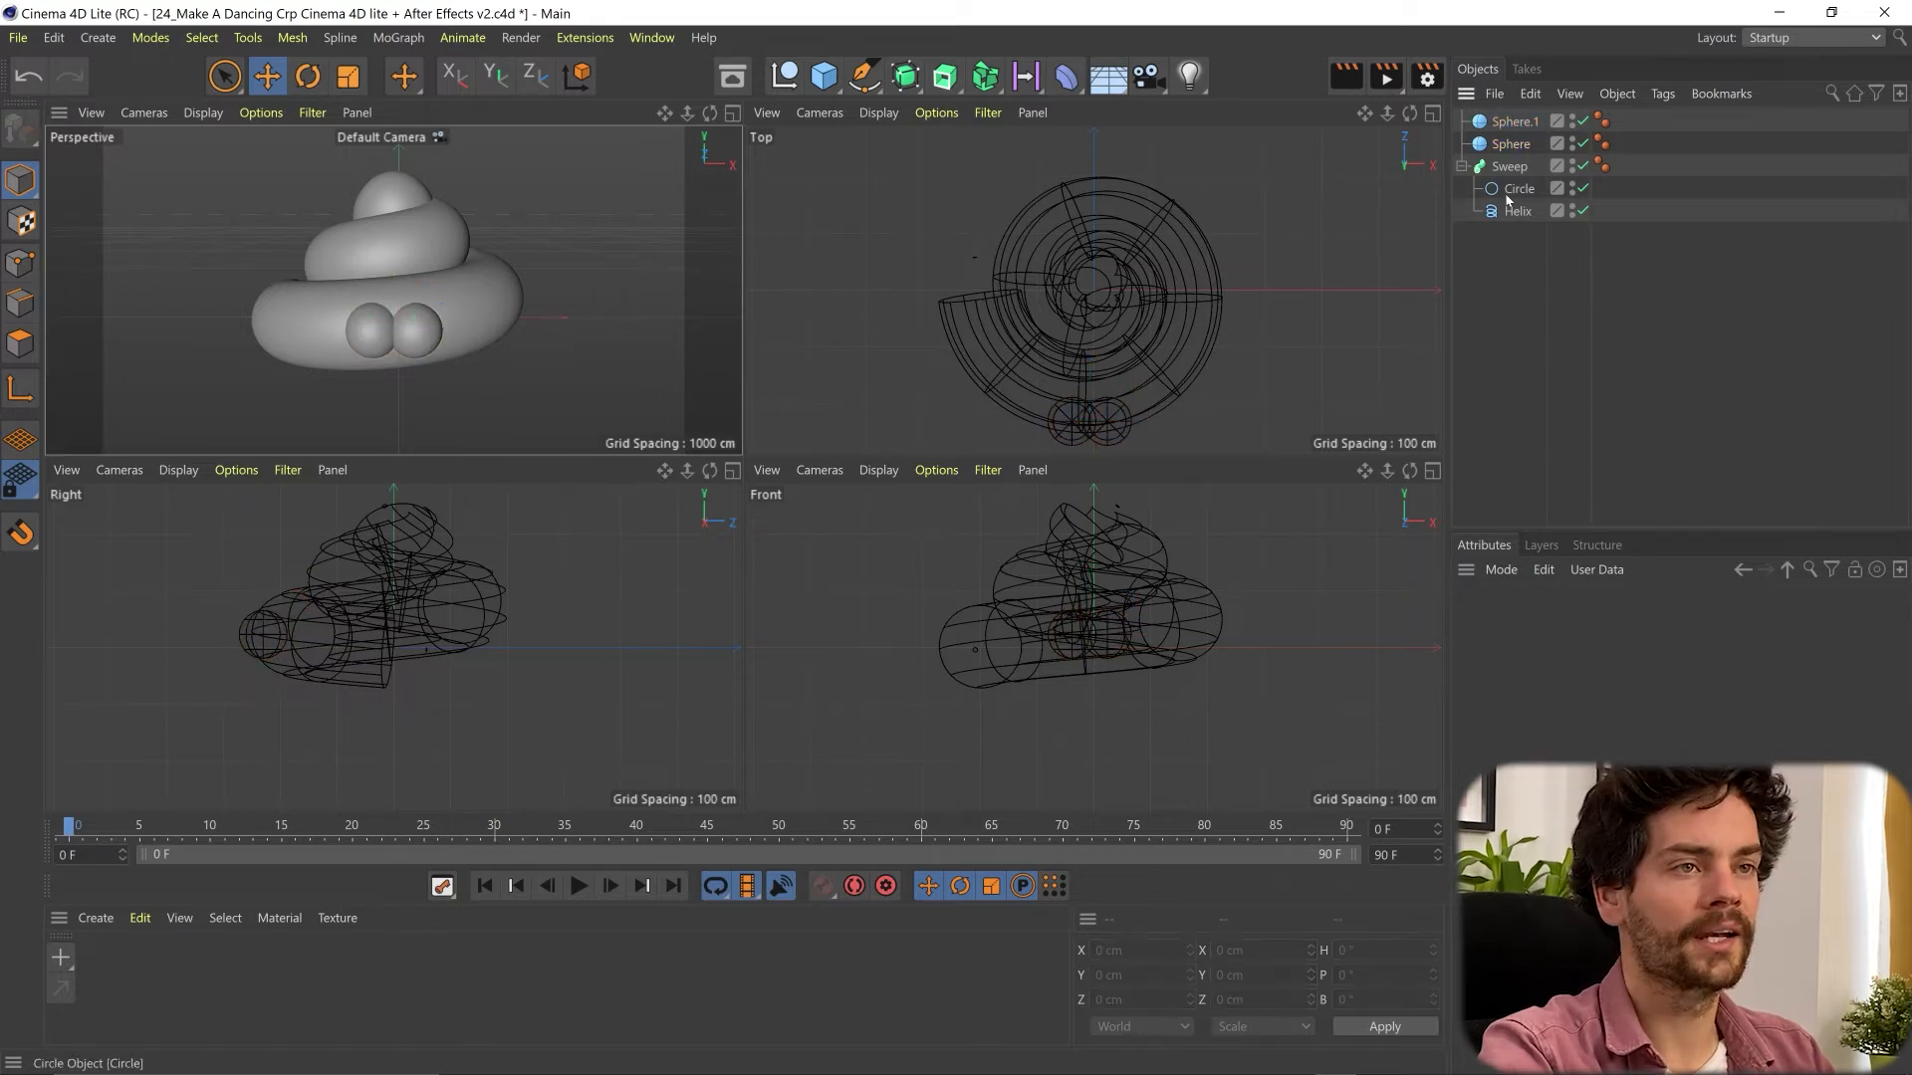
- Duplicate the left eye sphere forward to about Z -266 cm and shrink the copy's radius to form a pupil
click(1509, 145)
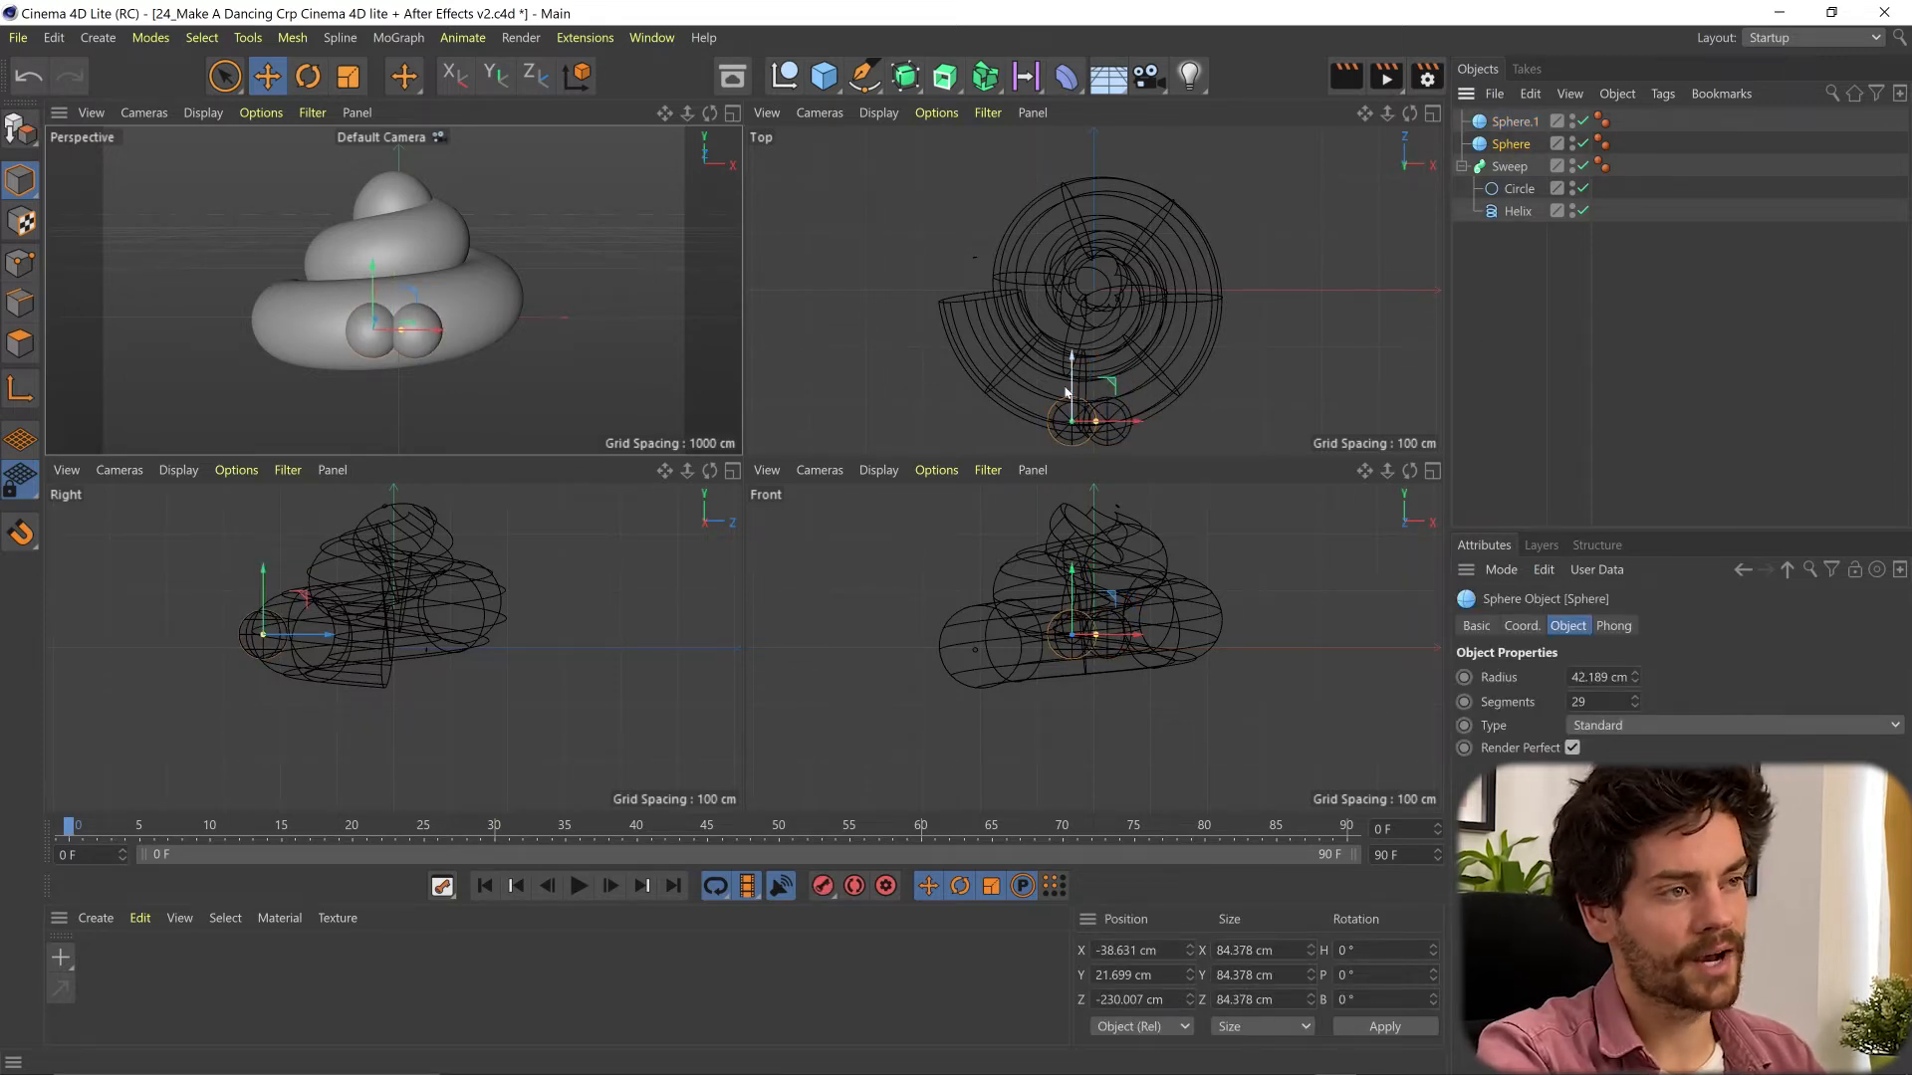
ctrl+drag(1071, 387, 1075, 407)
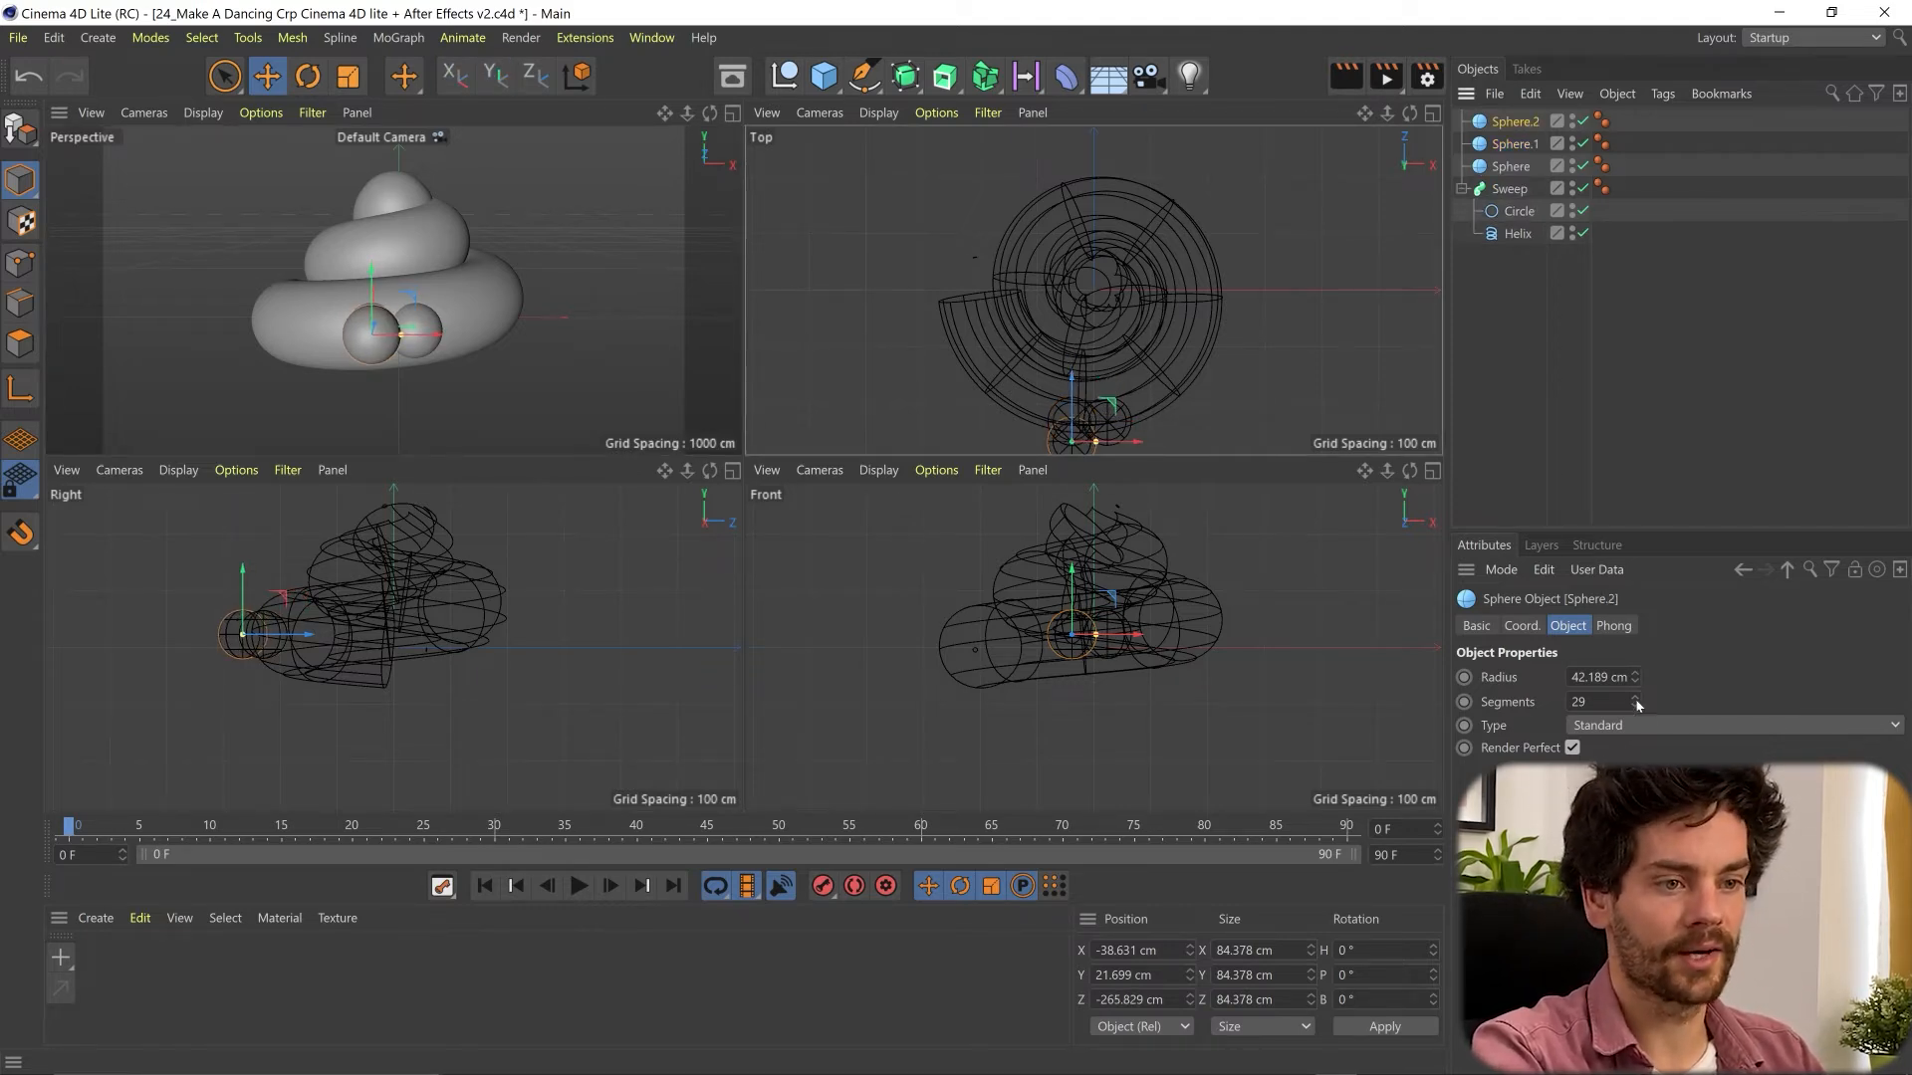
drag(1634, 677, 1634, 704)
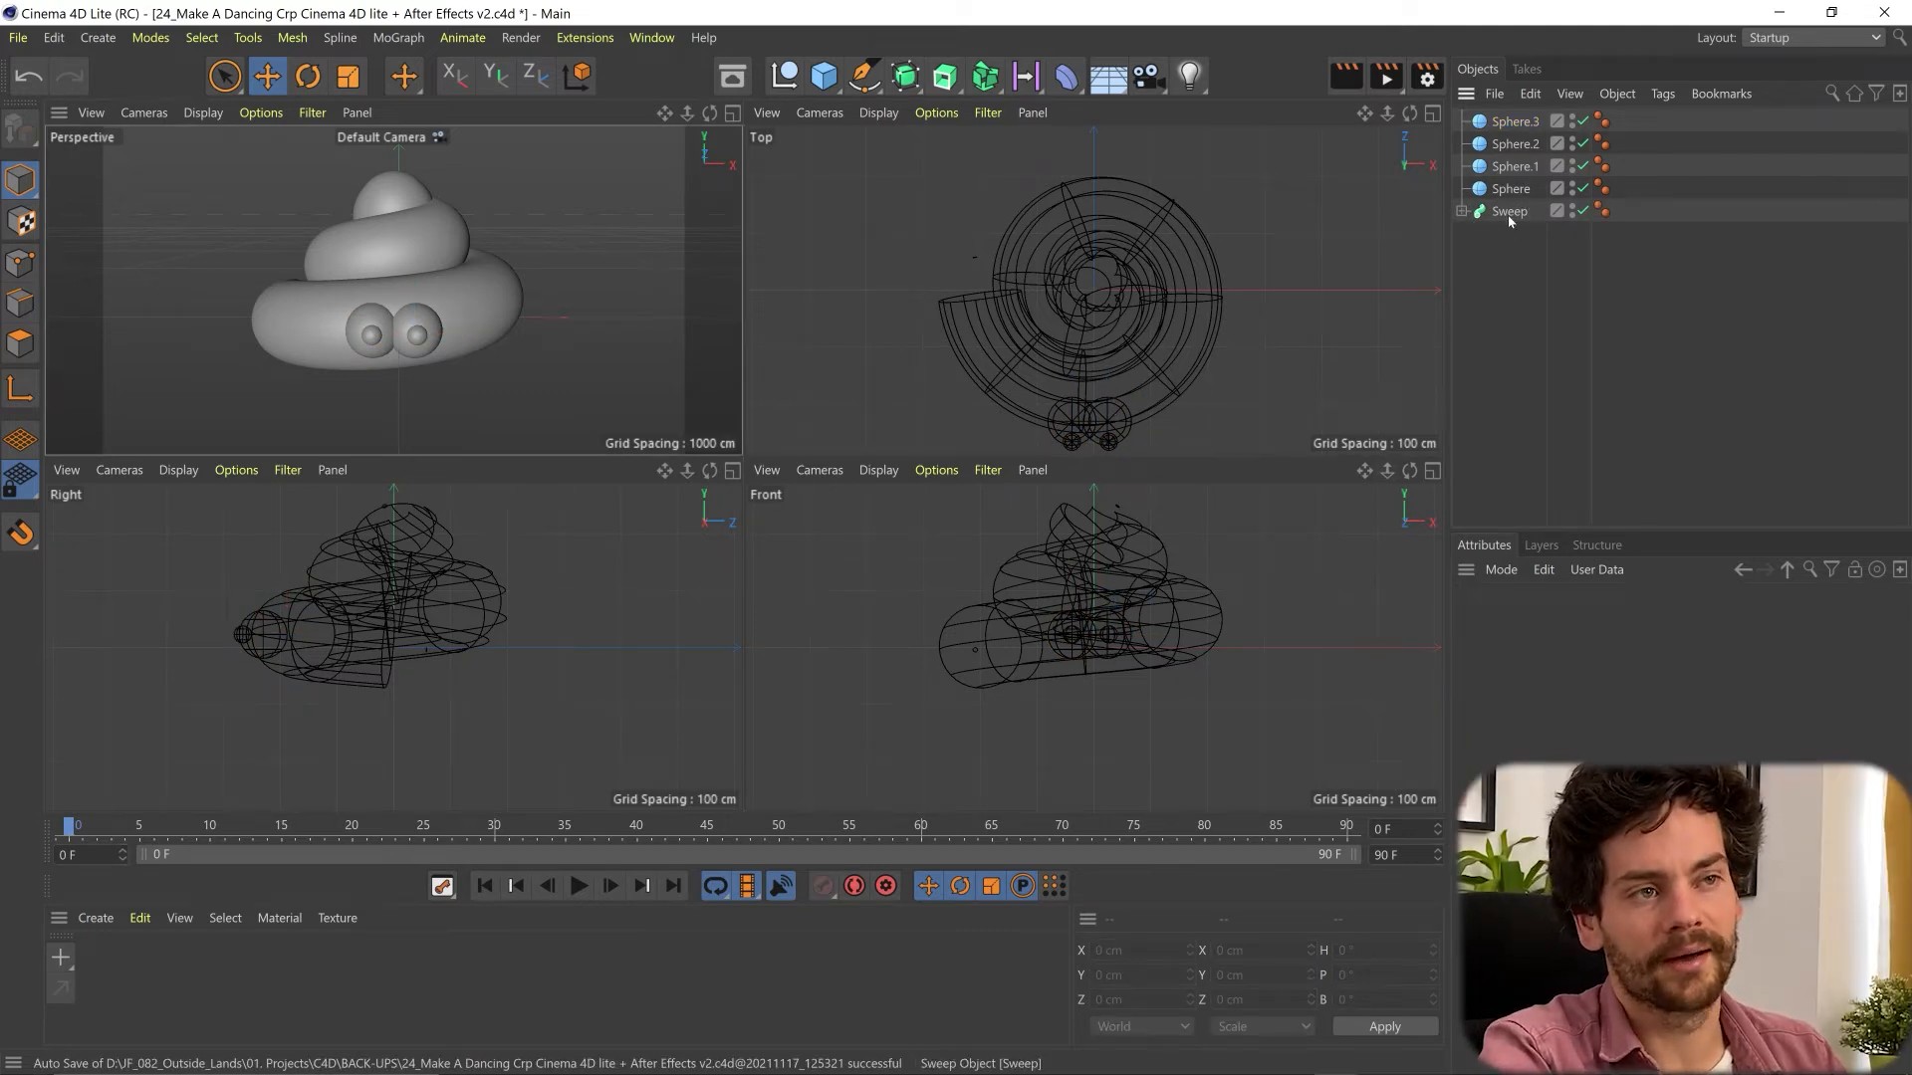
- Add a circle spline with a 200 cm radius and make it editable
click(876, 79)
click(1113, 141)
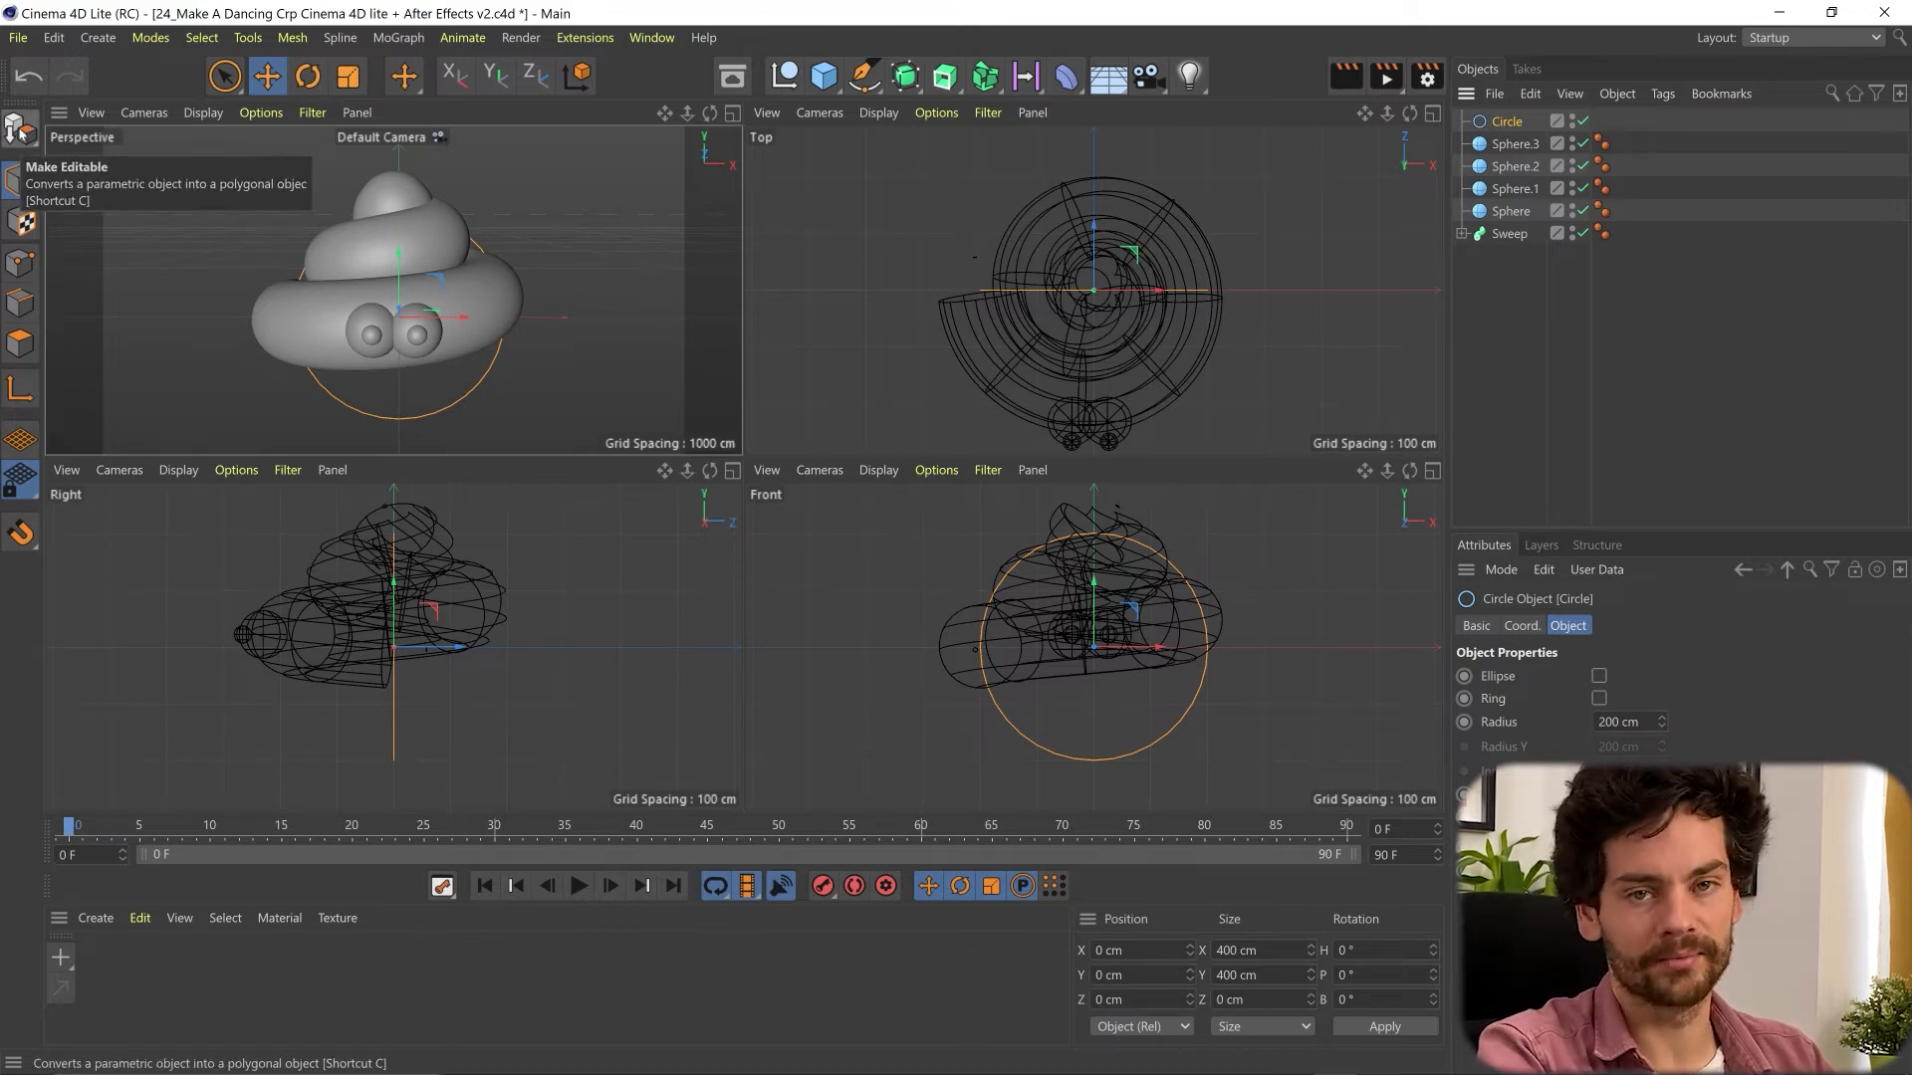
click(20, 129)
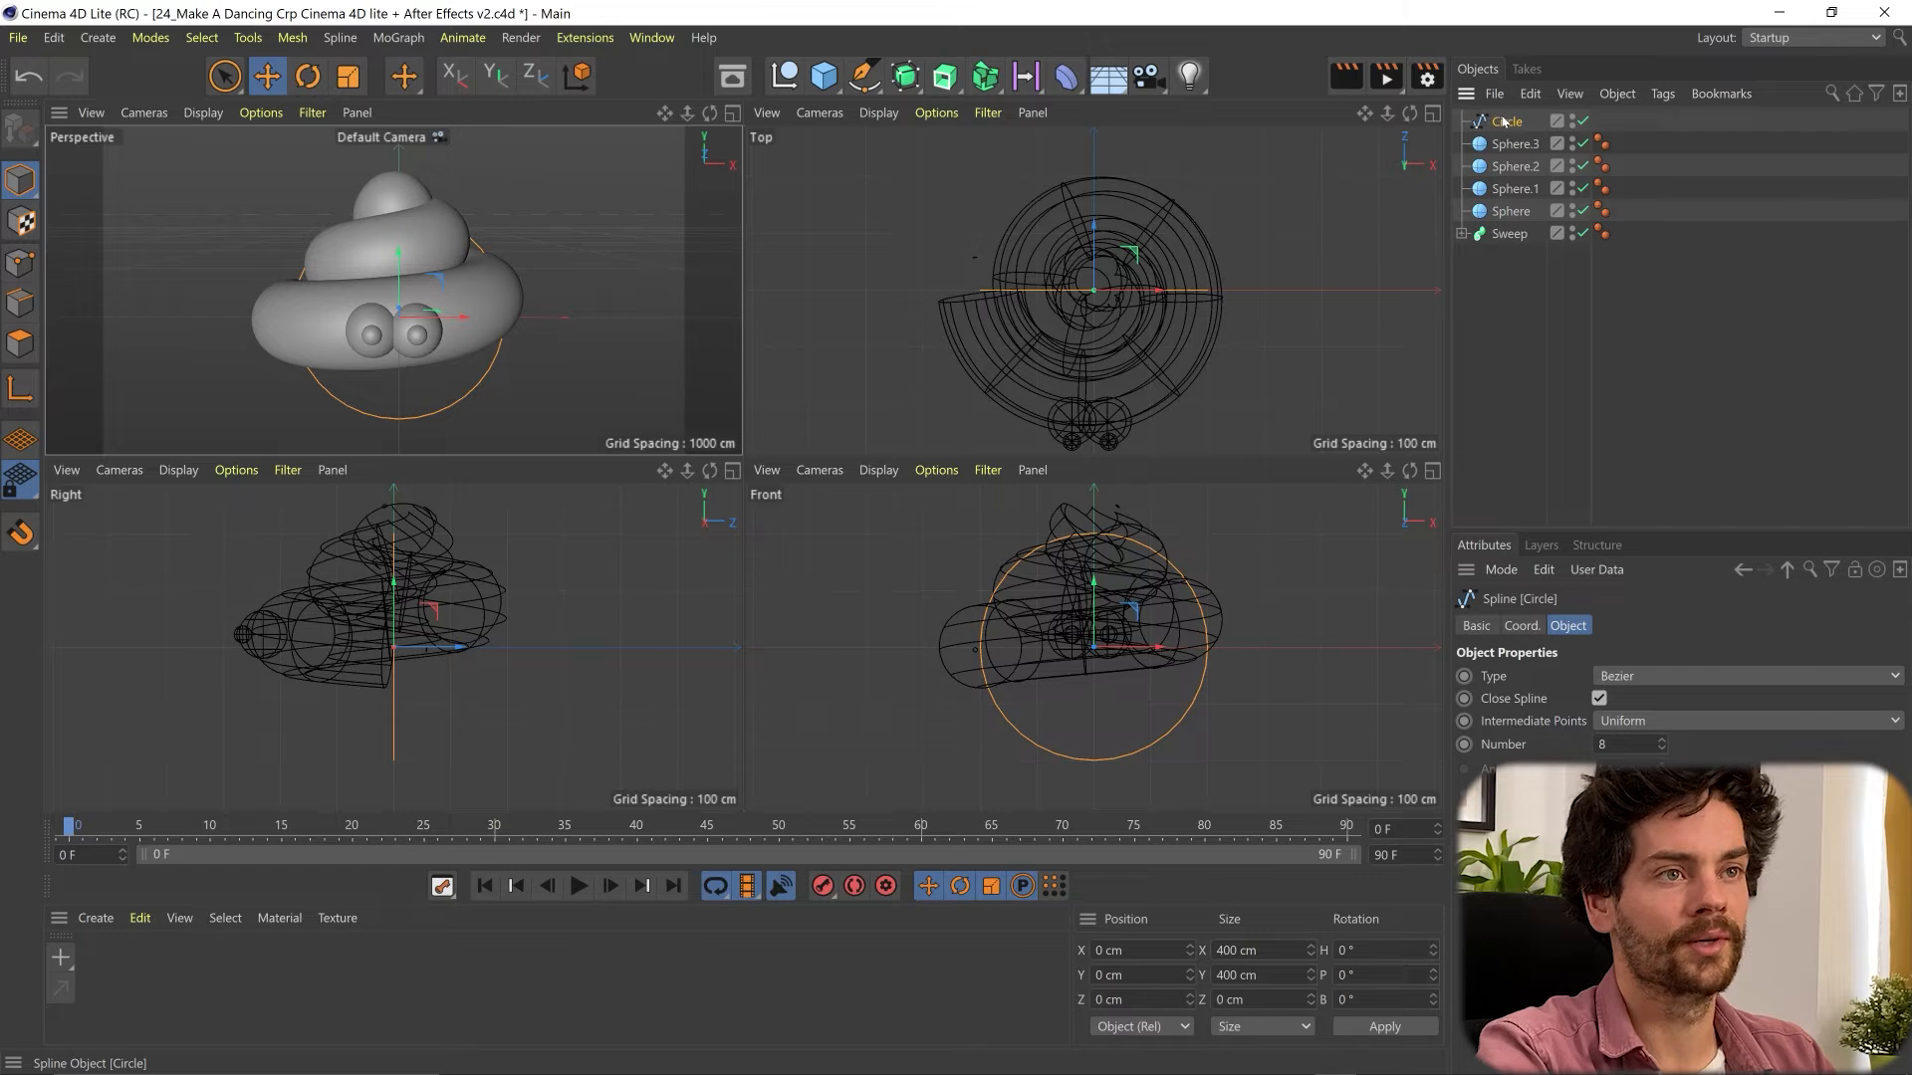
- Pull the circle's top point down to about Y -144 cm in the Front view to form a crescent mouth outline
click(863, 75)
click(1095, 536)
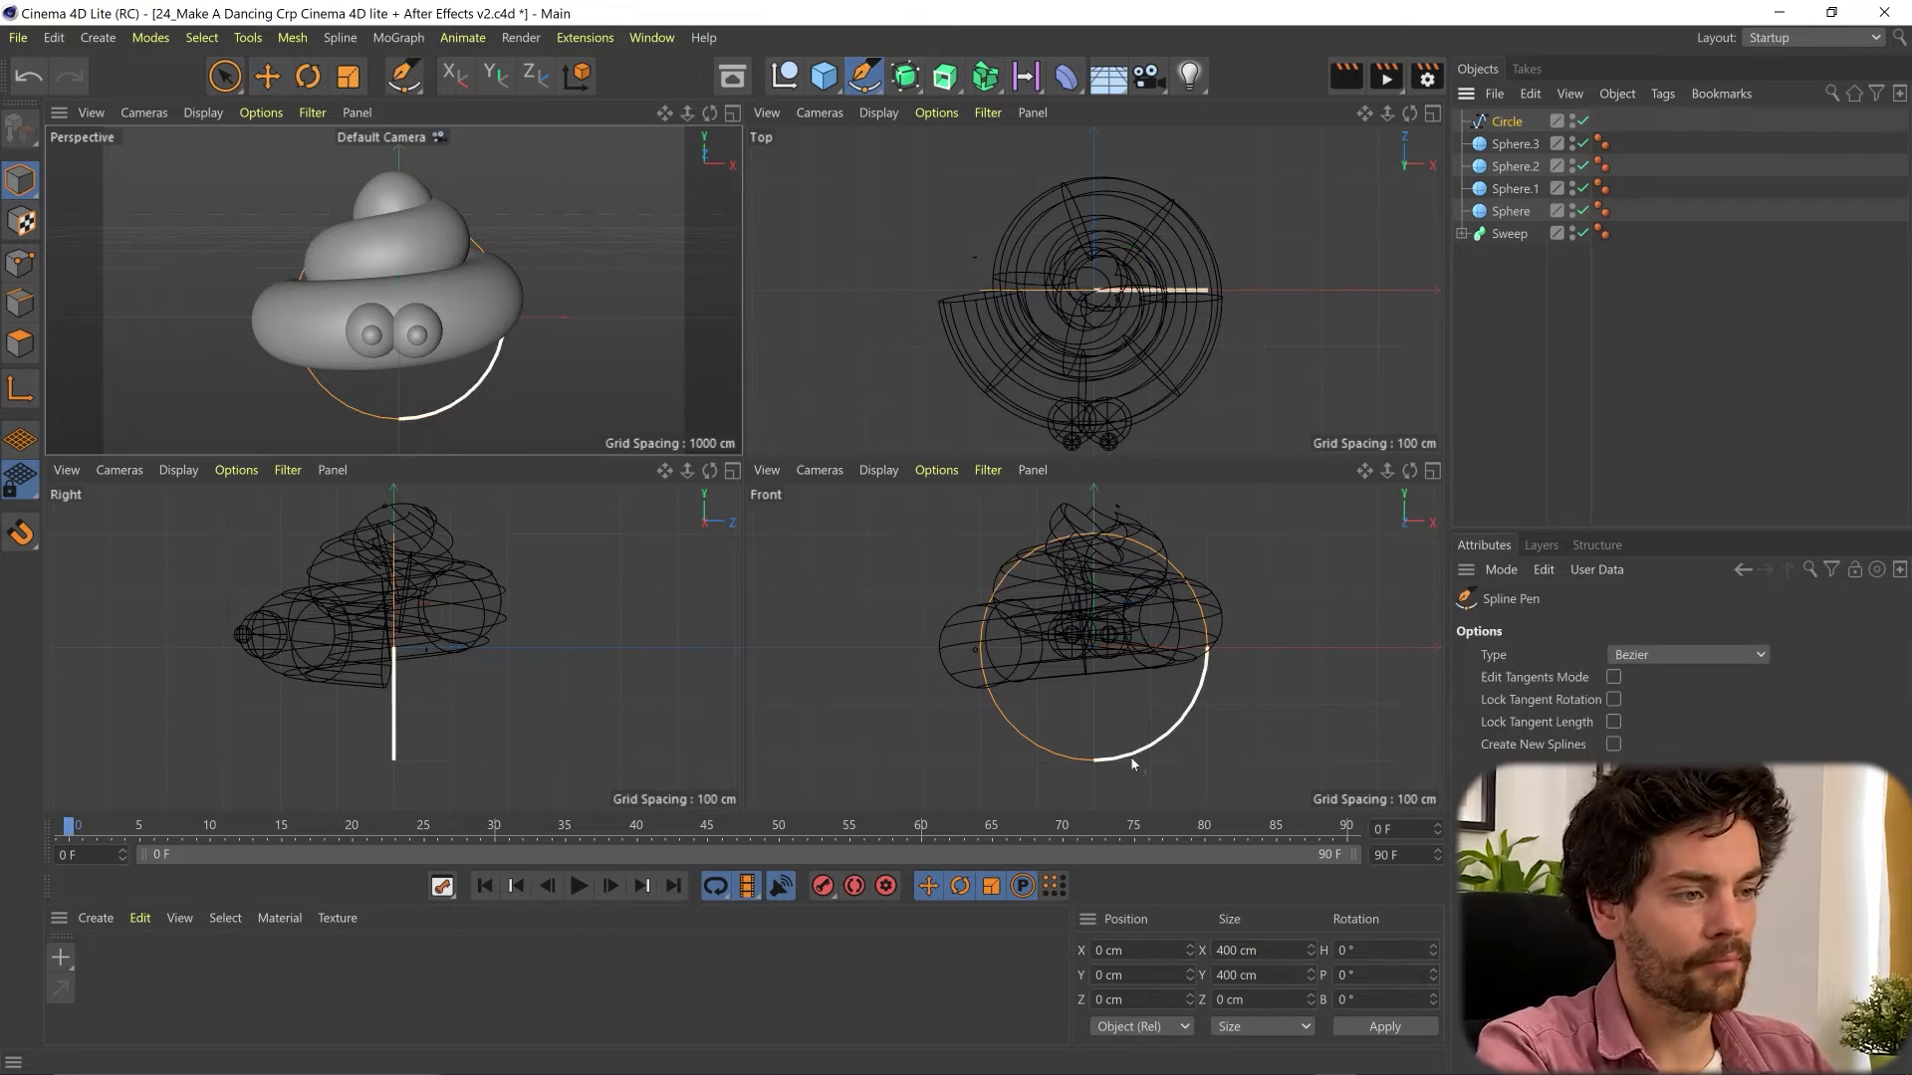
click(1095, 538)
drag(1092, 546, 1095, 733)
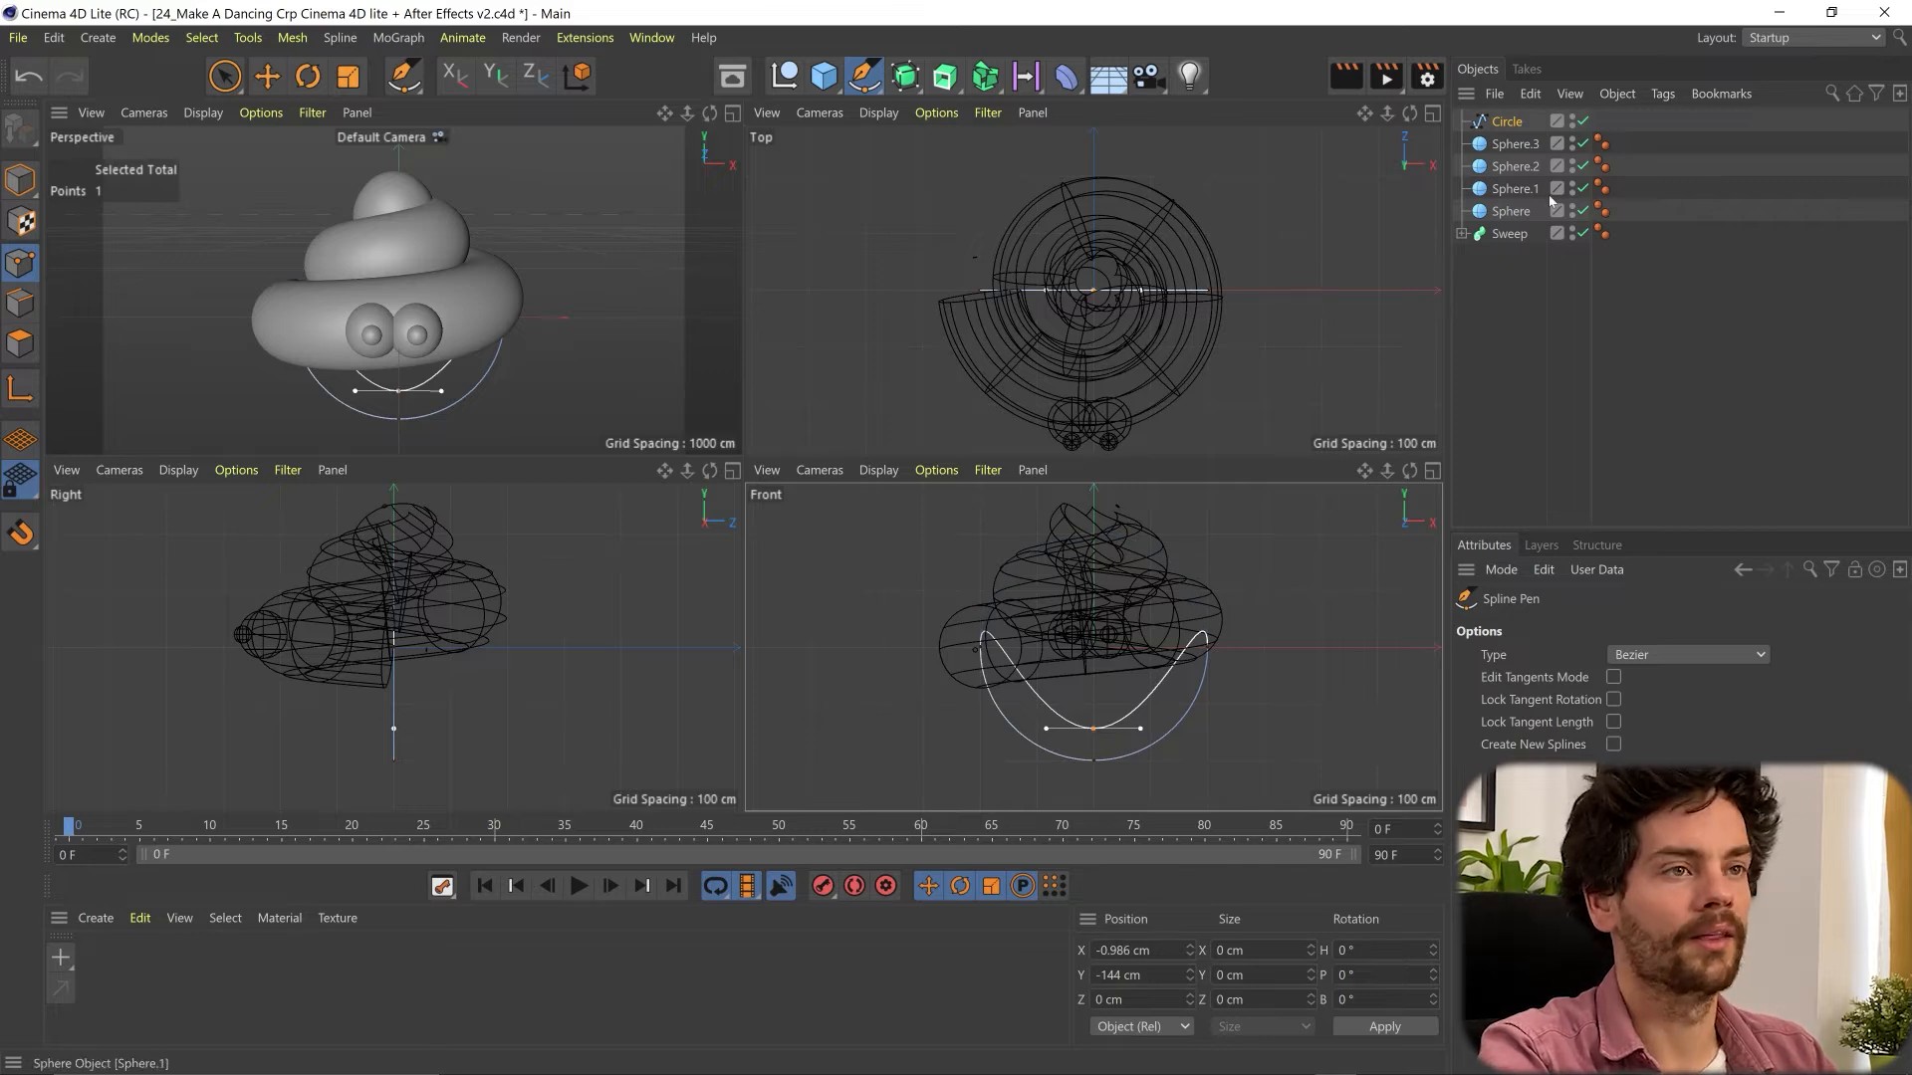
- Add a second circle spline and a Sweep object, and nest the new circle and the crescent under the Sweep as profile and path
click(874, 88)
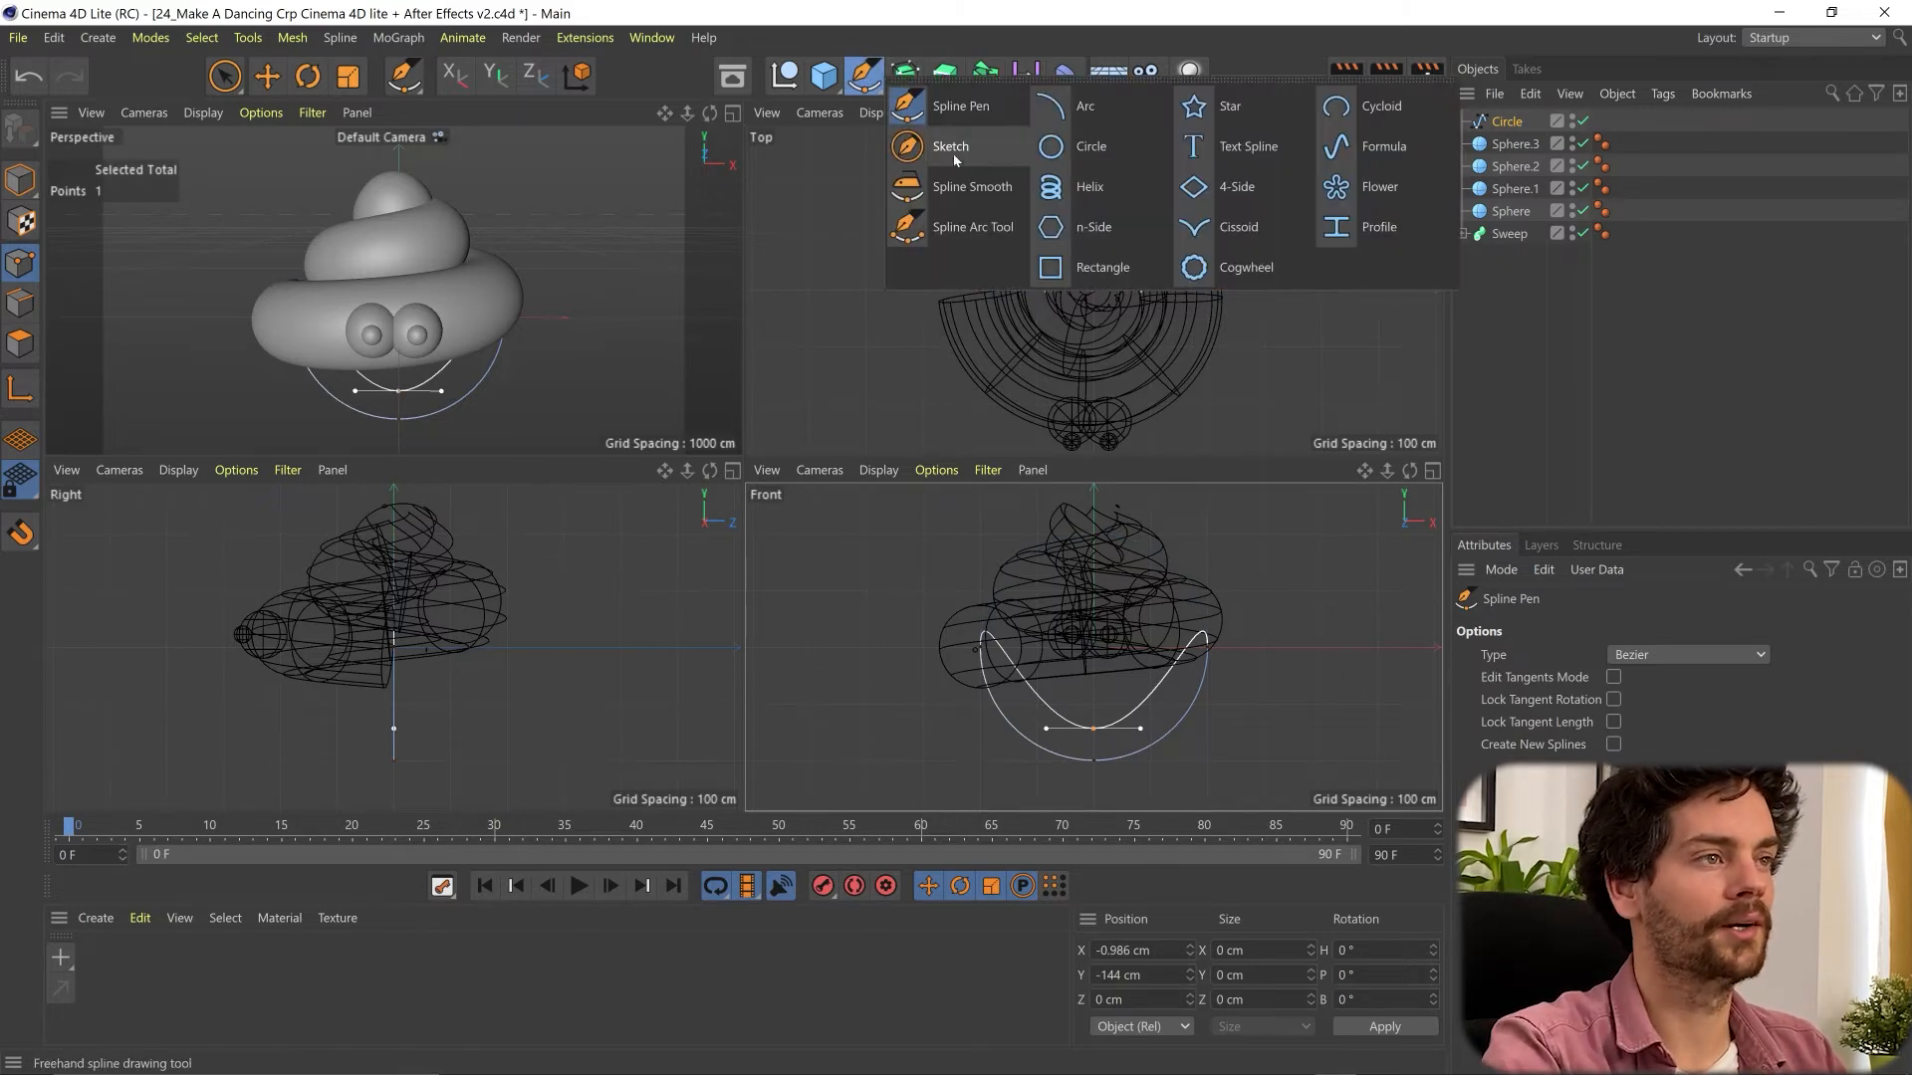
click(1090, 158)
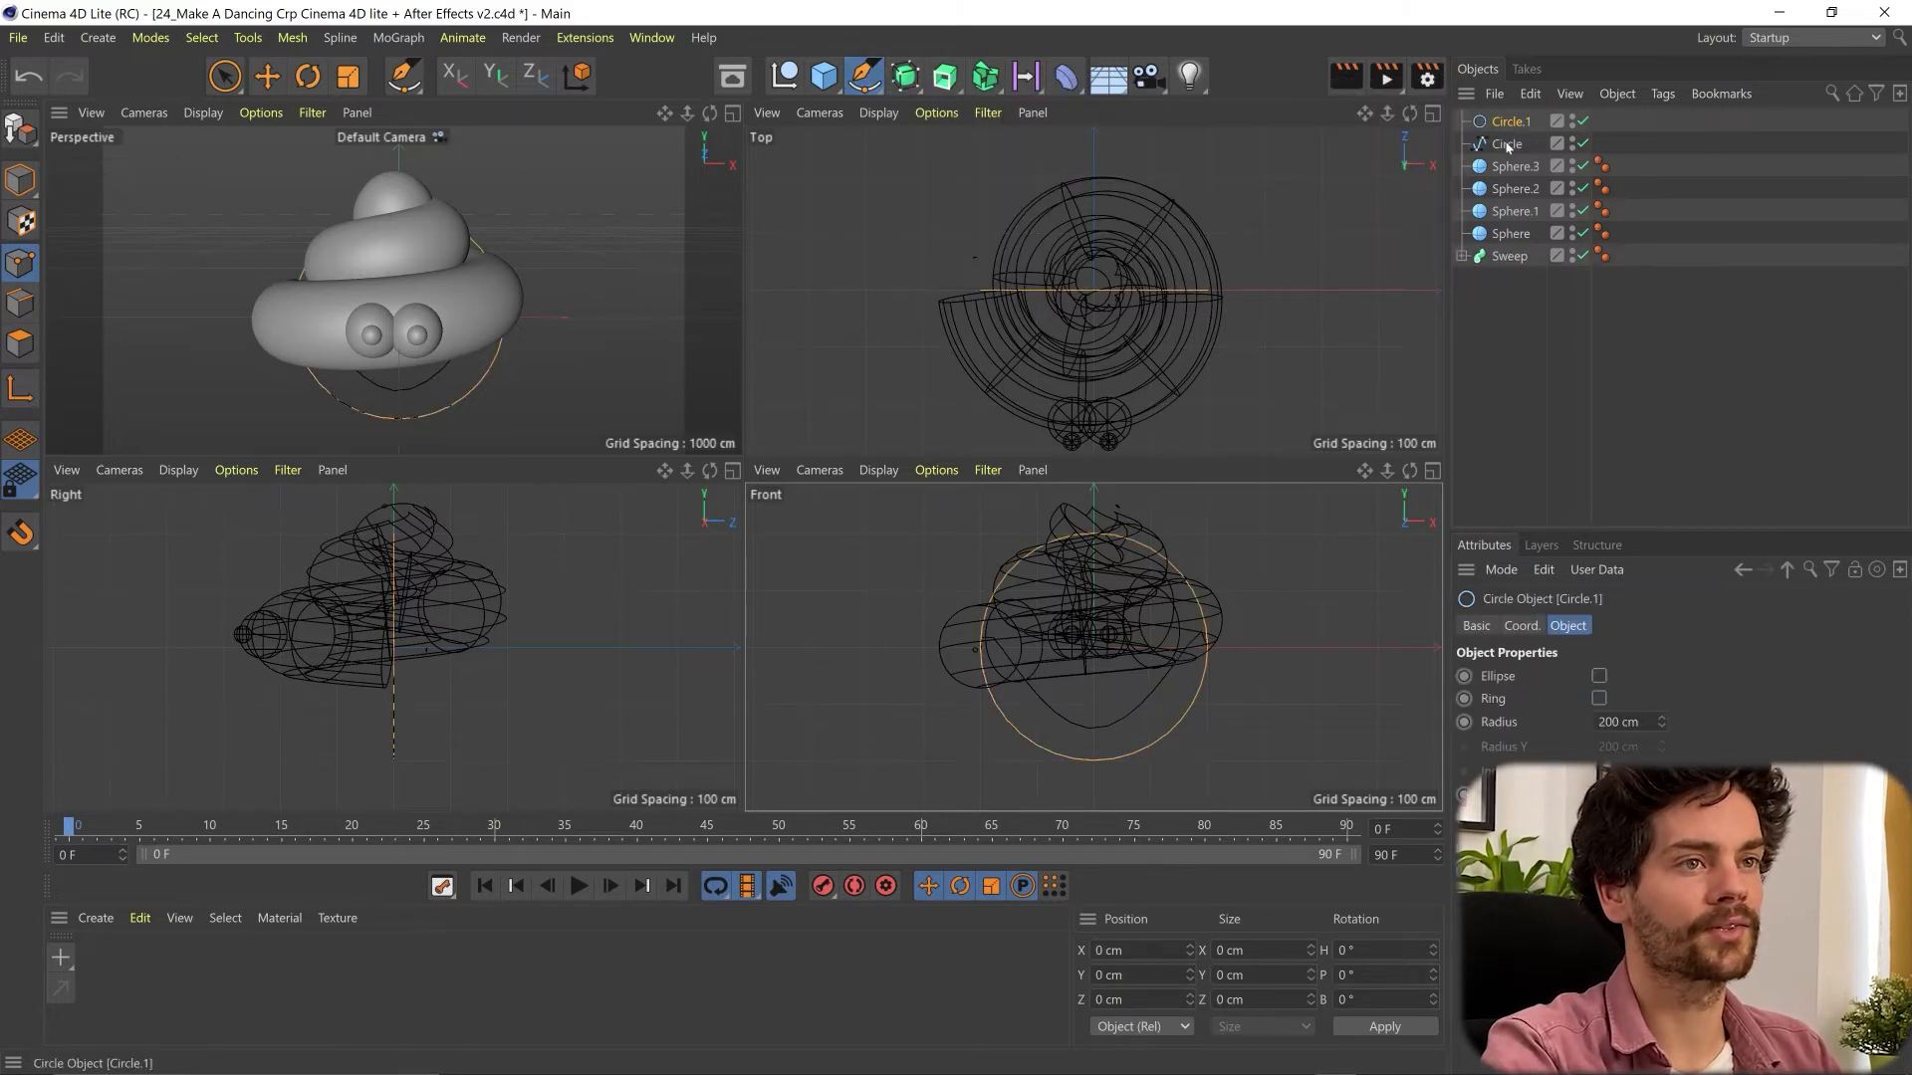
click(944, 75)
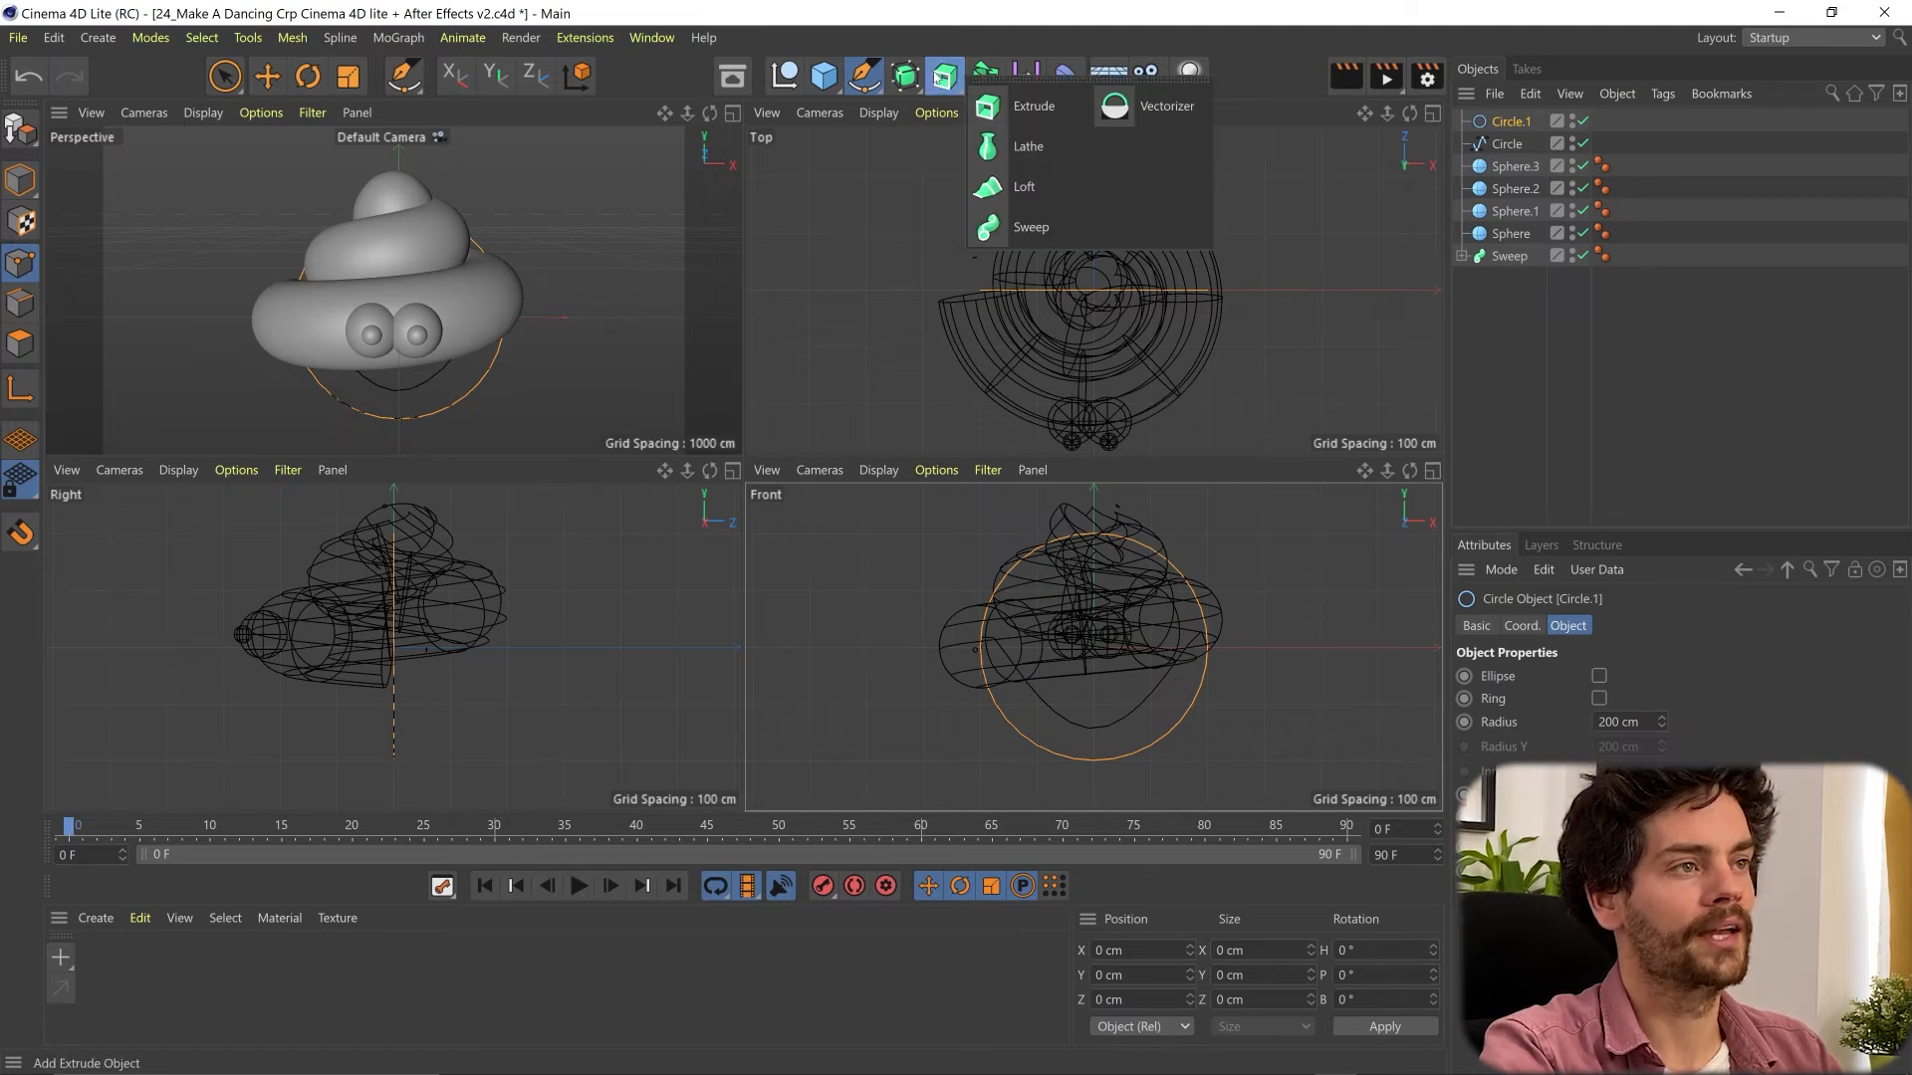
click(1031, 227)
click(1510, 143)
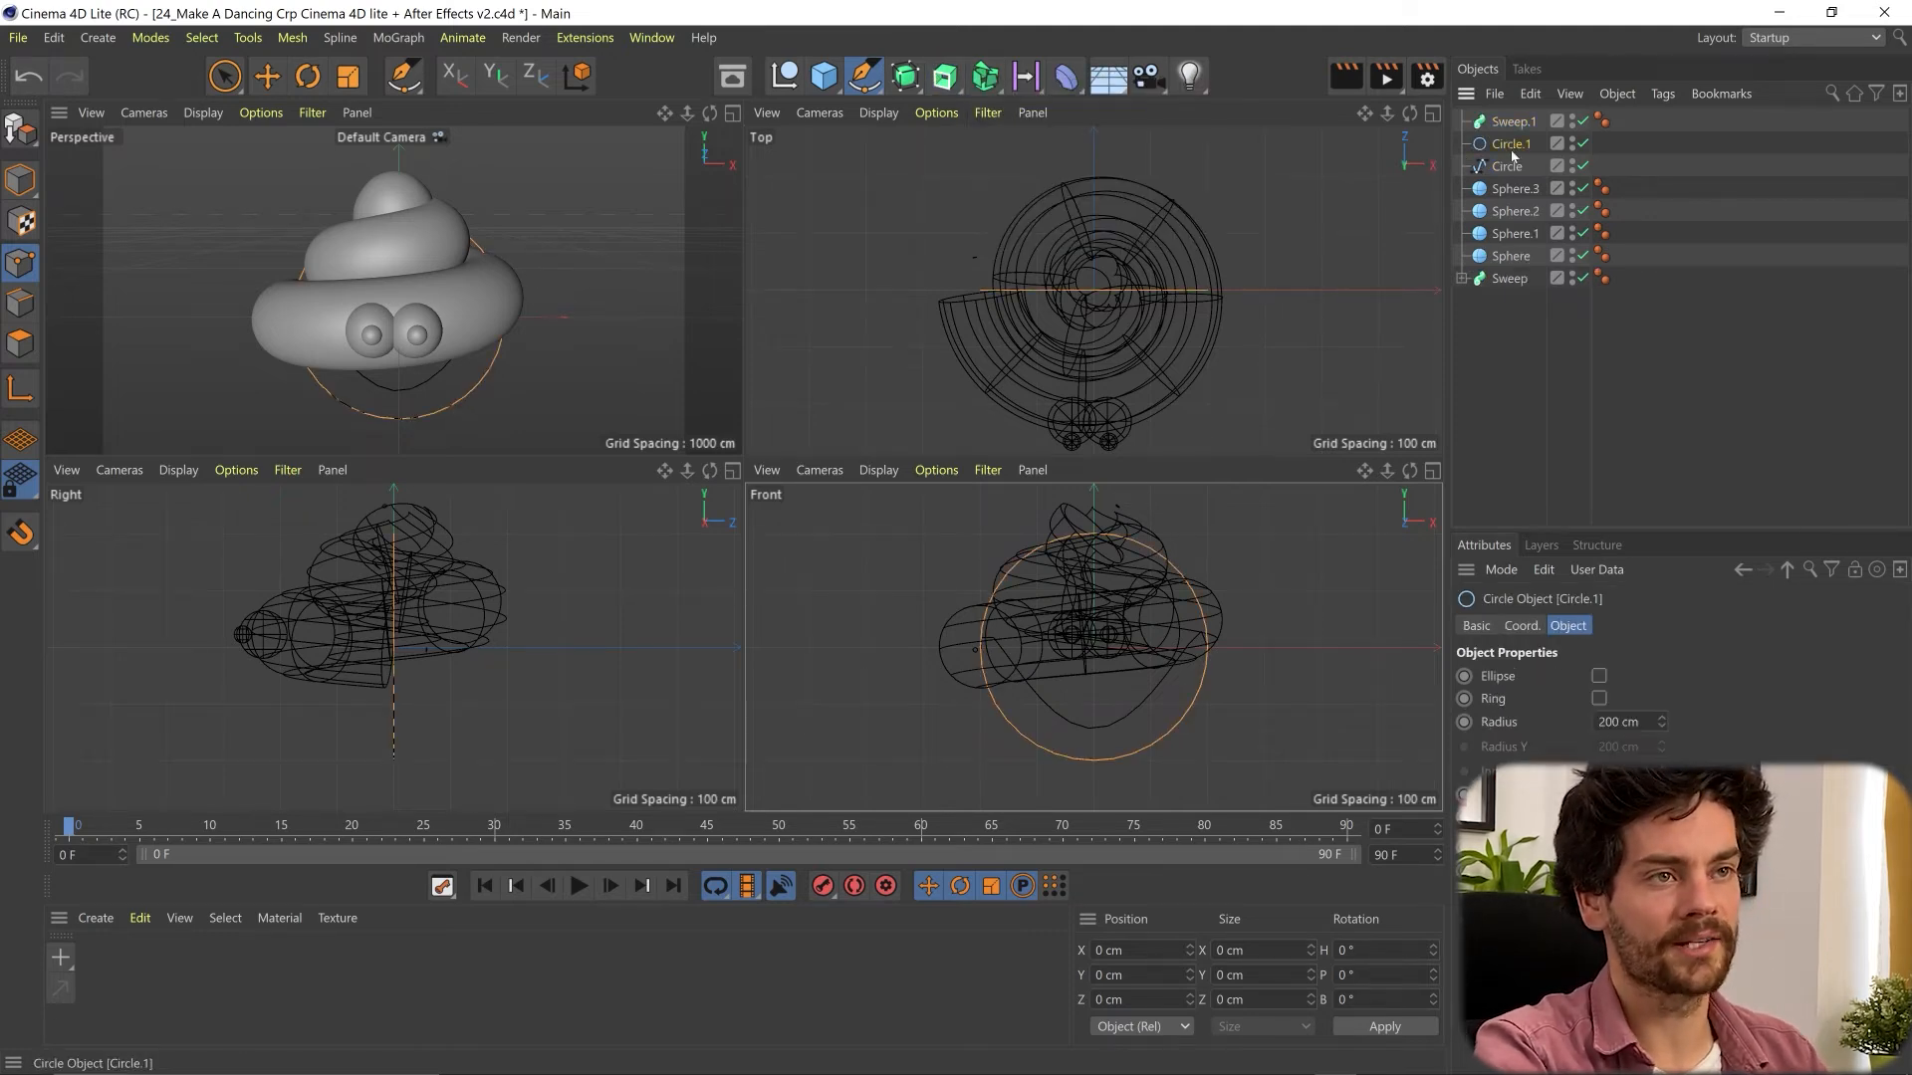
ctrl+click(1508, 166)
drag(1530, 139, 1515, 124)
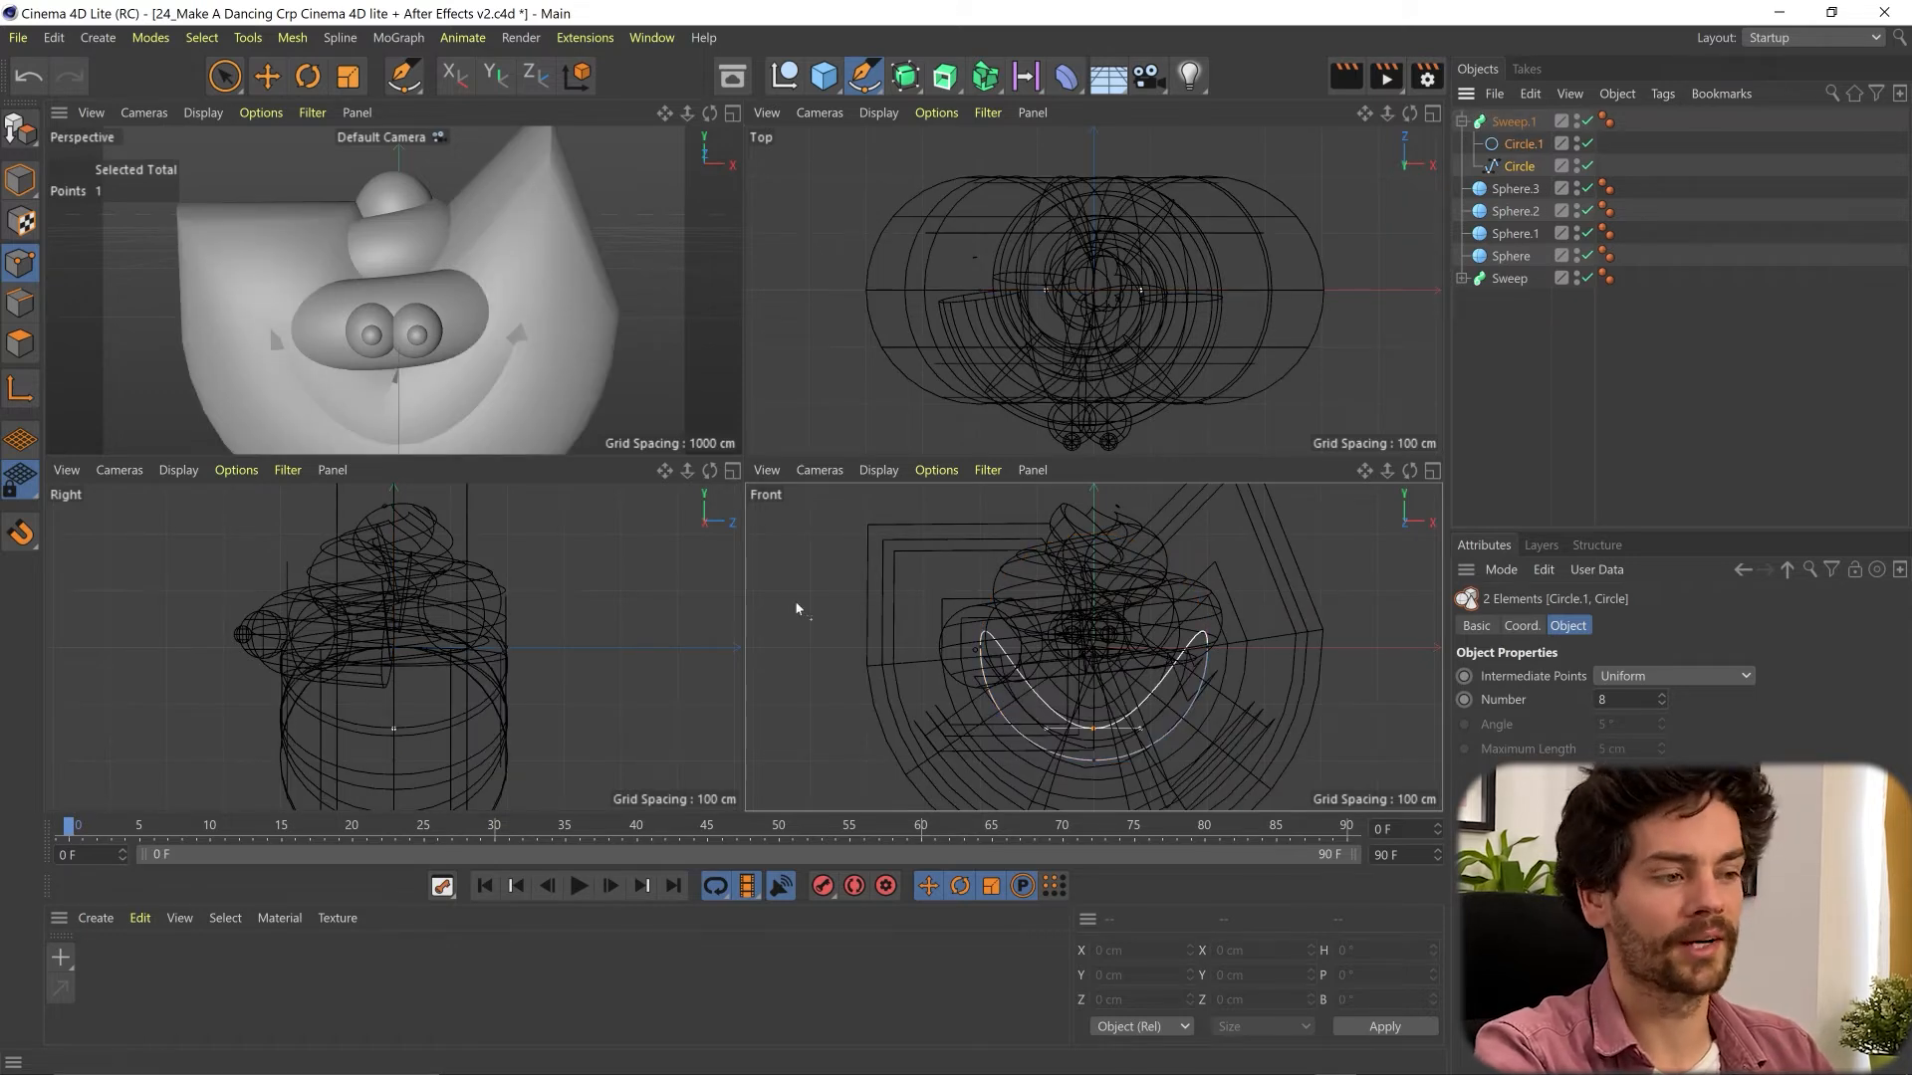
- Reduce the profile circle's radius until the mouth tube is about 88 cm thick
click(1518, 143)
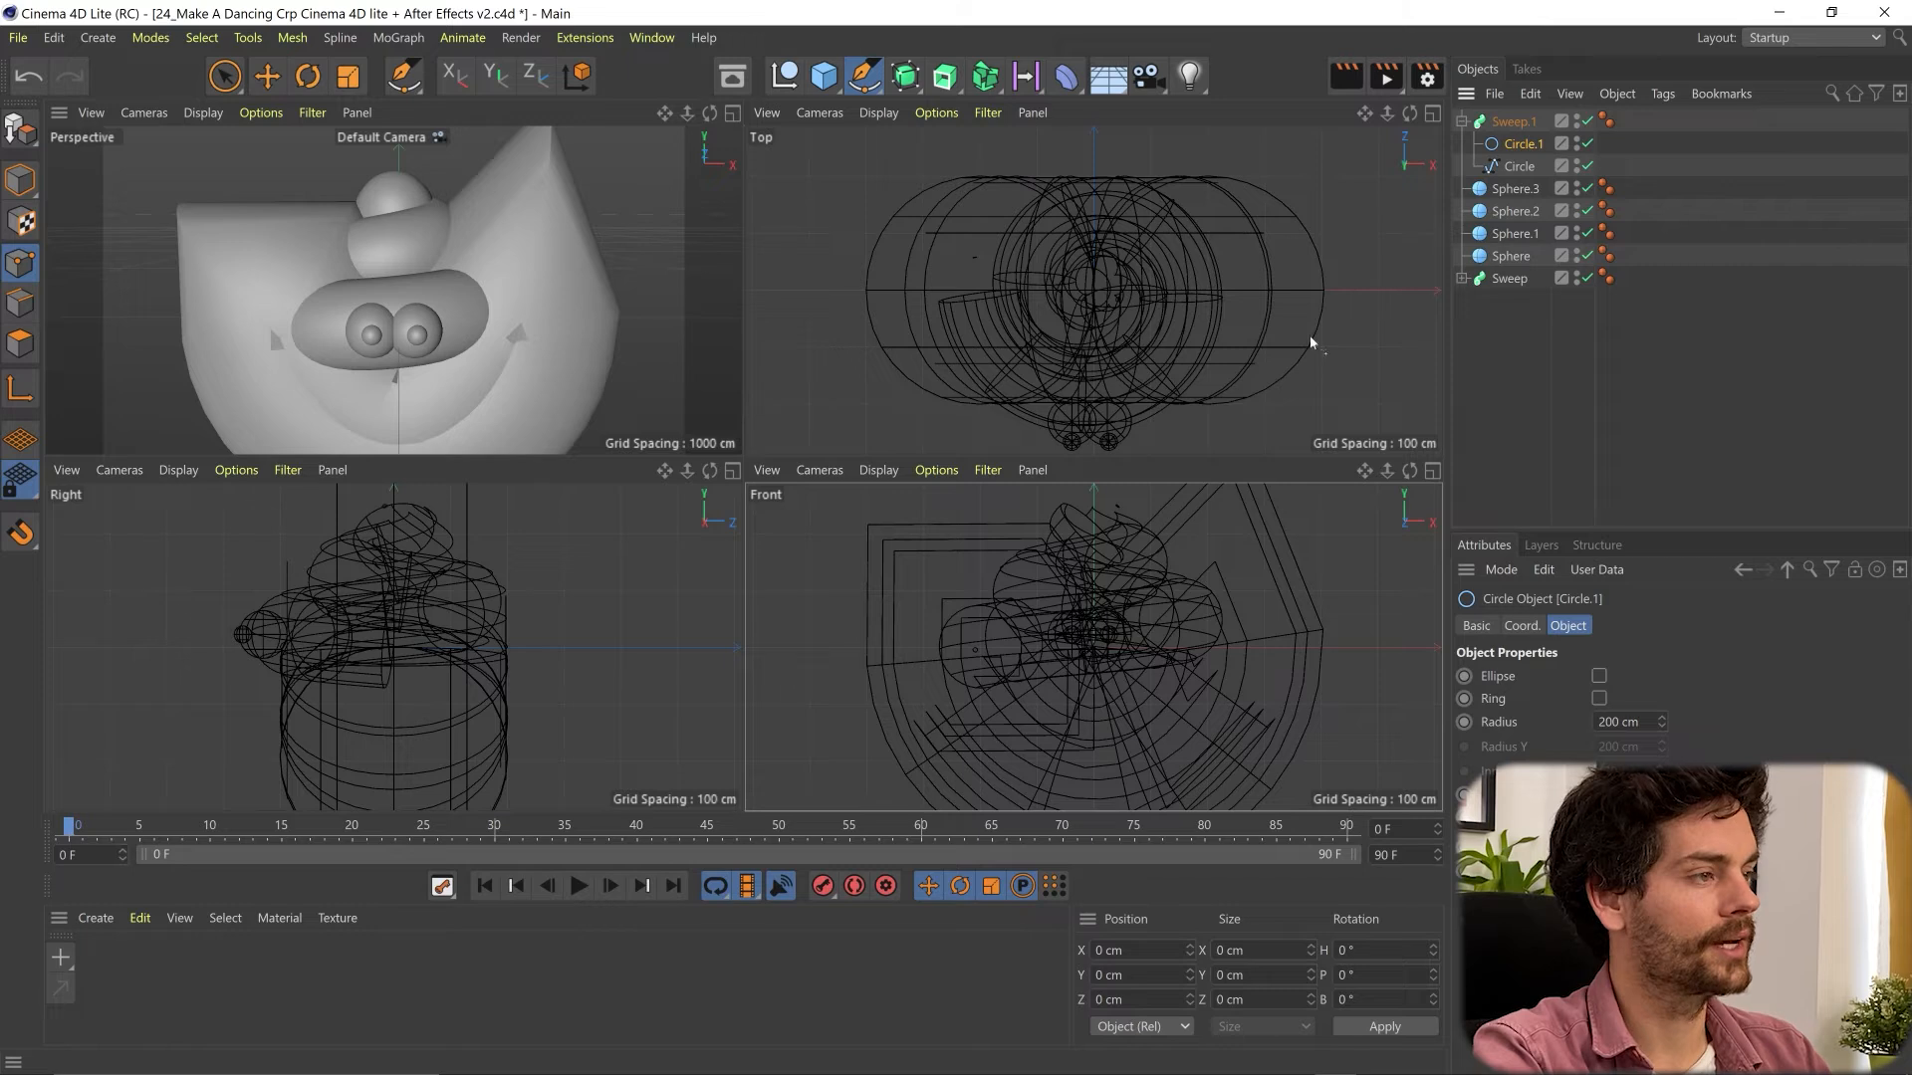
drag(1661, 726, 1658, 776)
drag(1661, 721, 1660, 717)
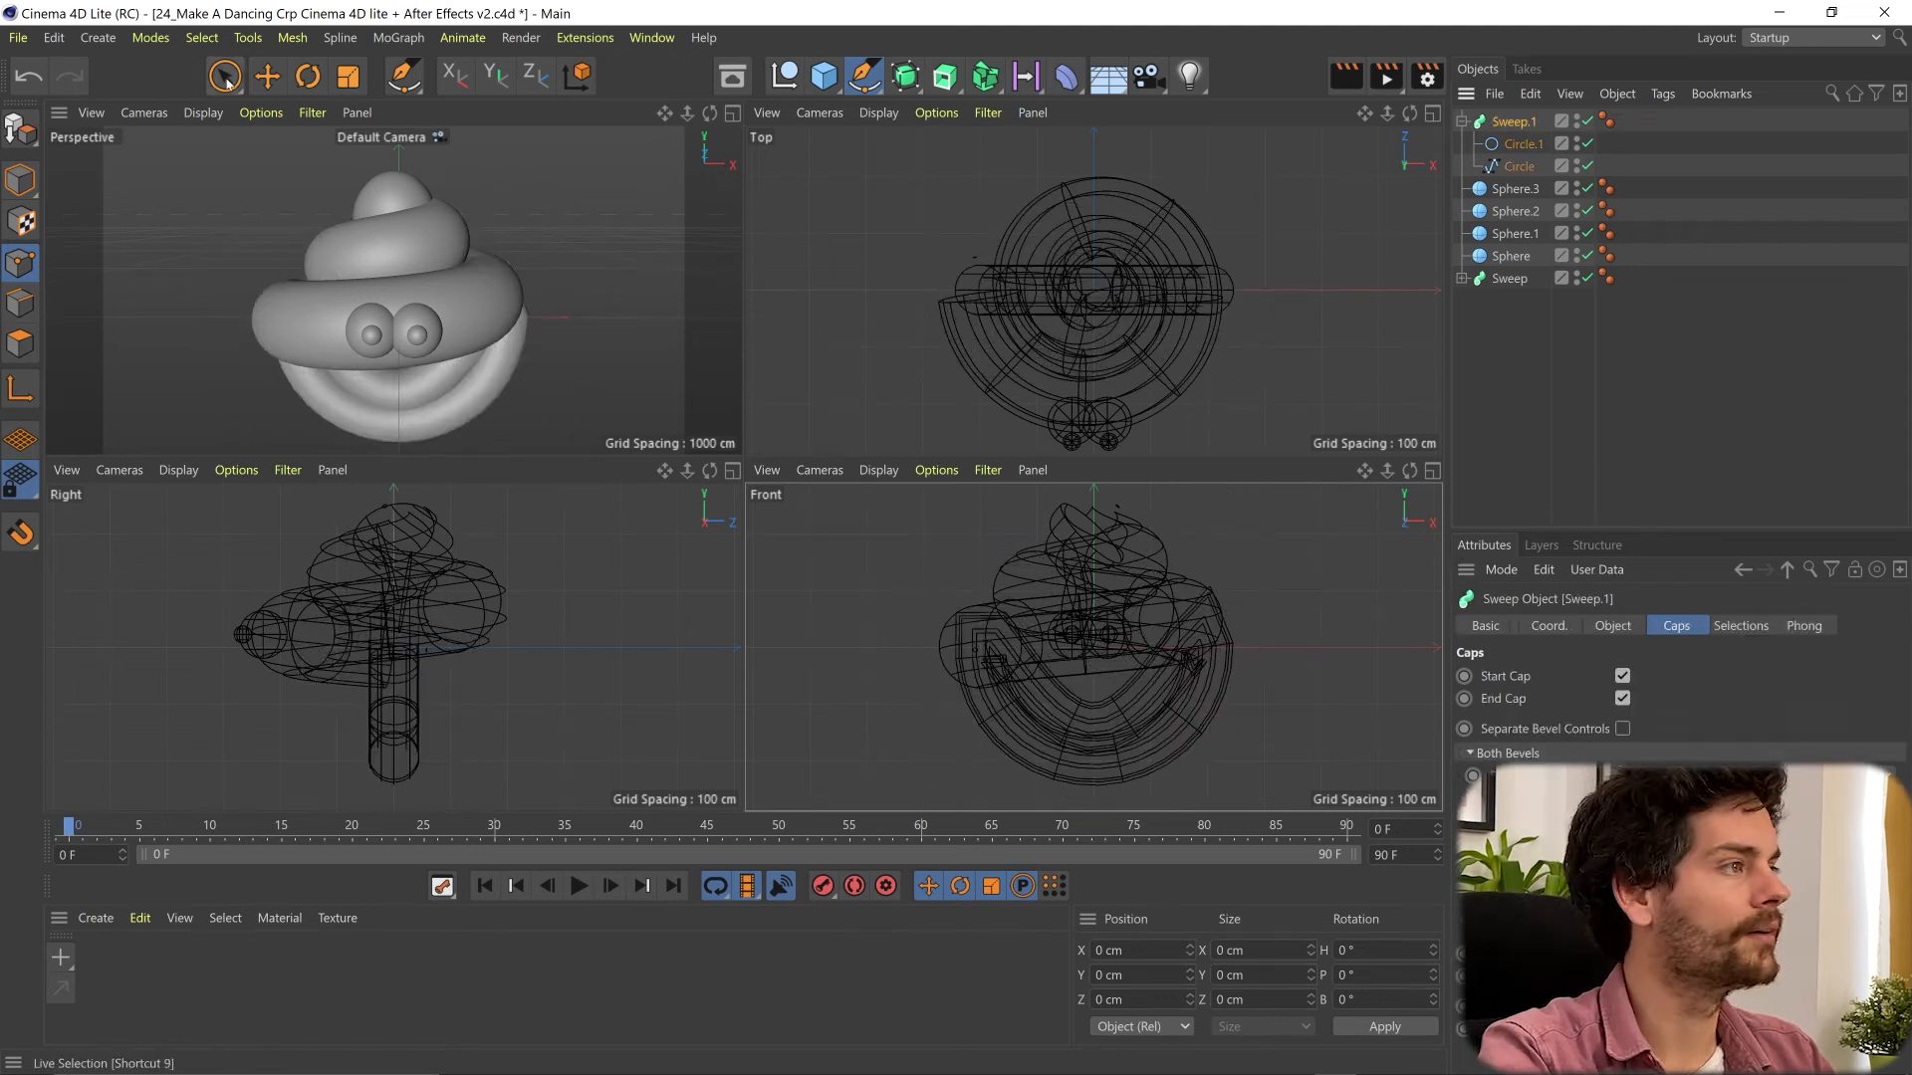
- Move the whole mouth sweep forward to about Z -239 cm, in front of the lowest coil
click(225, 77)
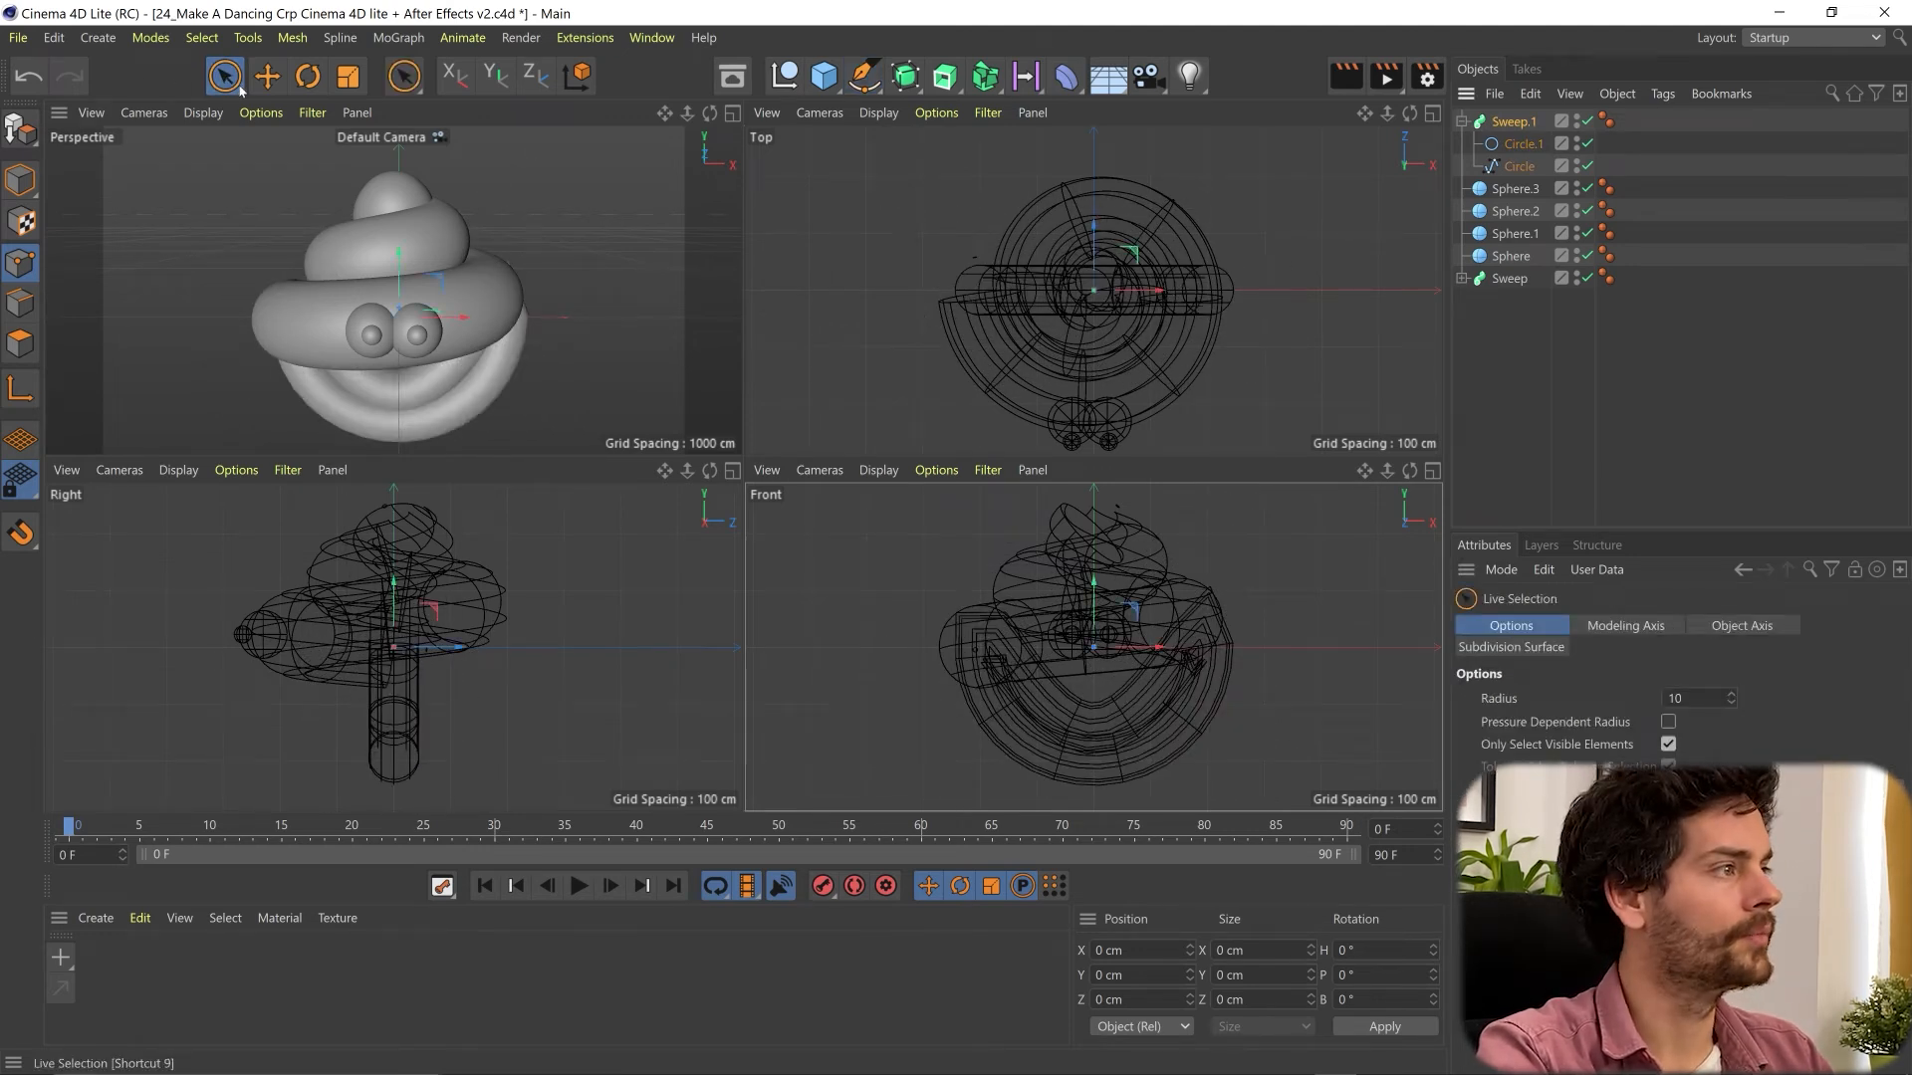
click(20, 179)
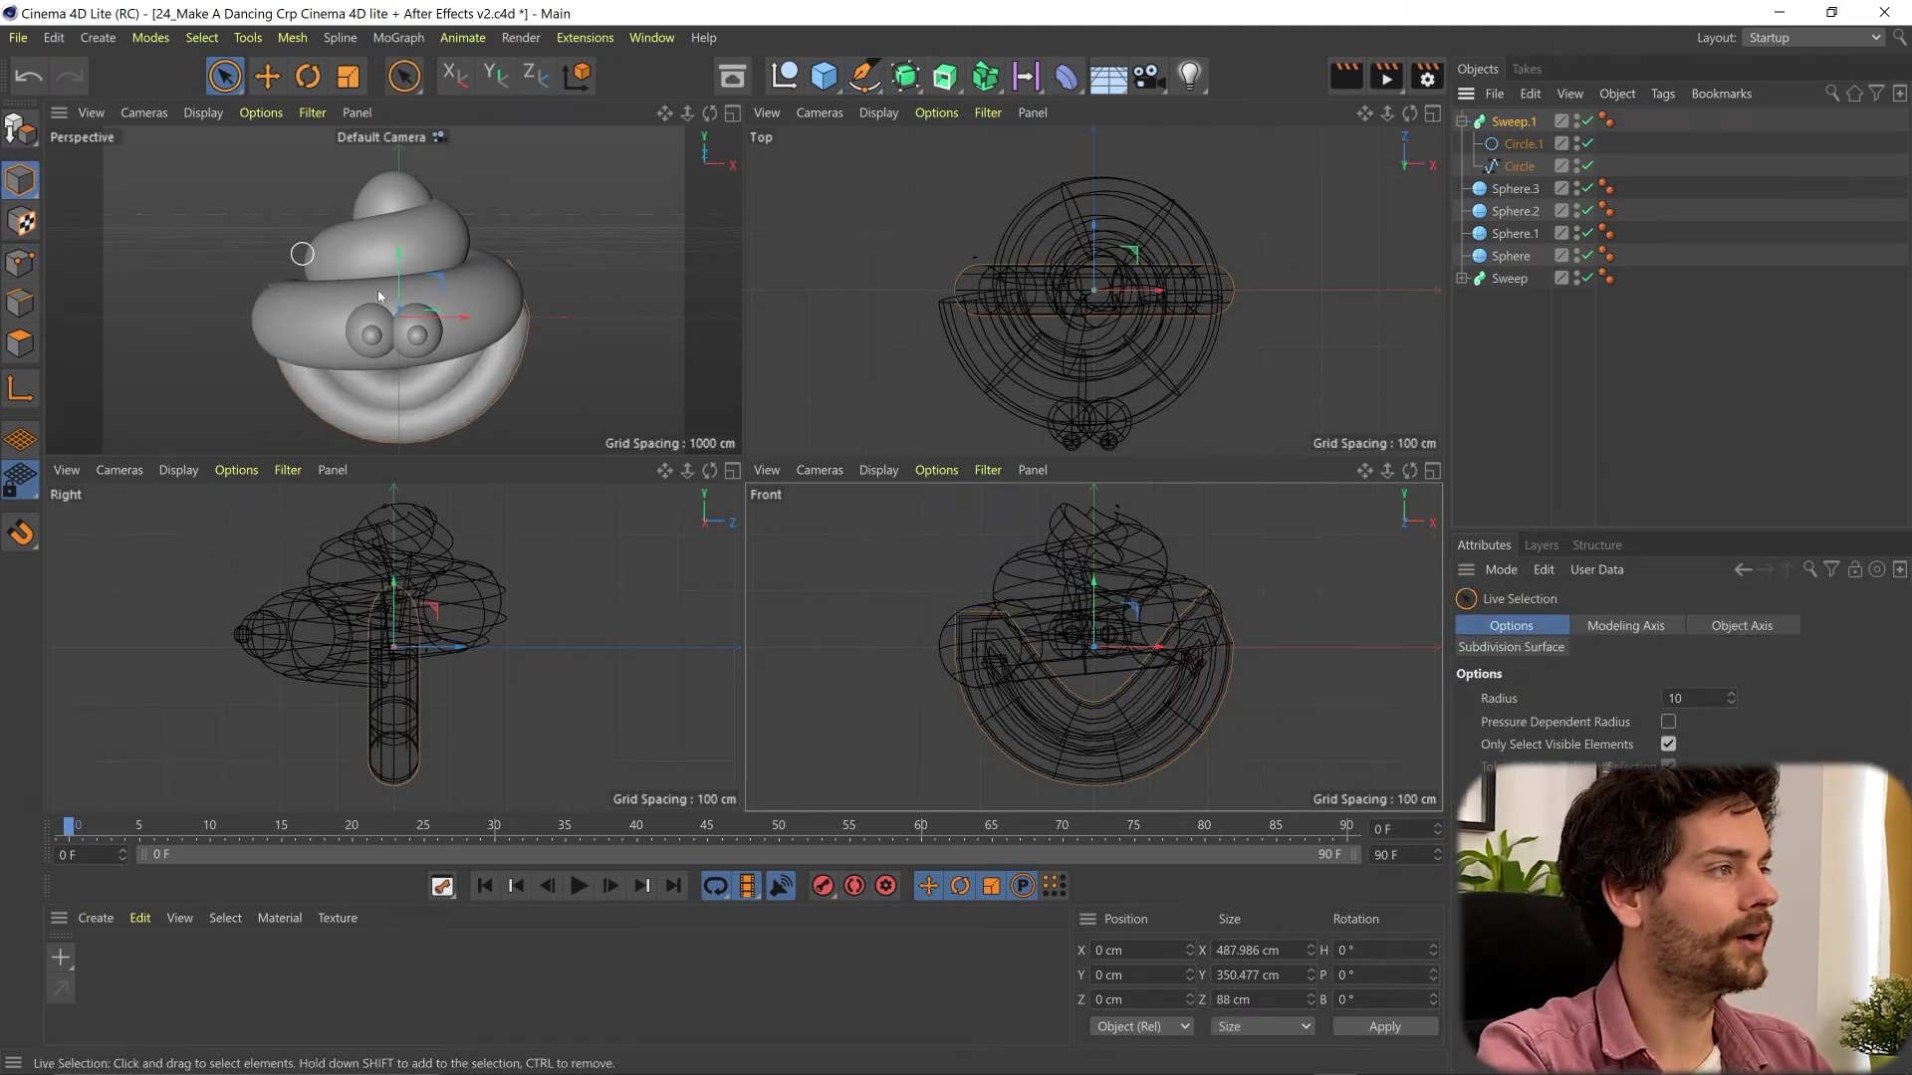
click(20, 262)
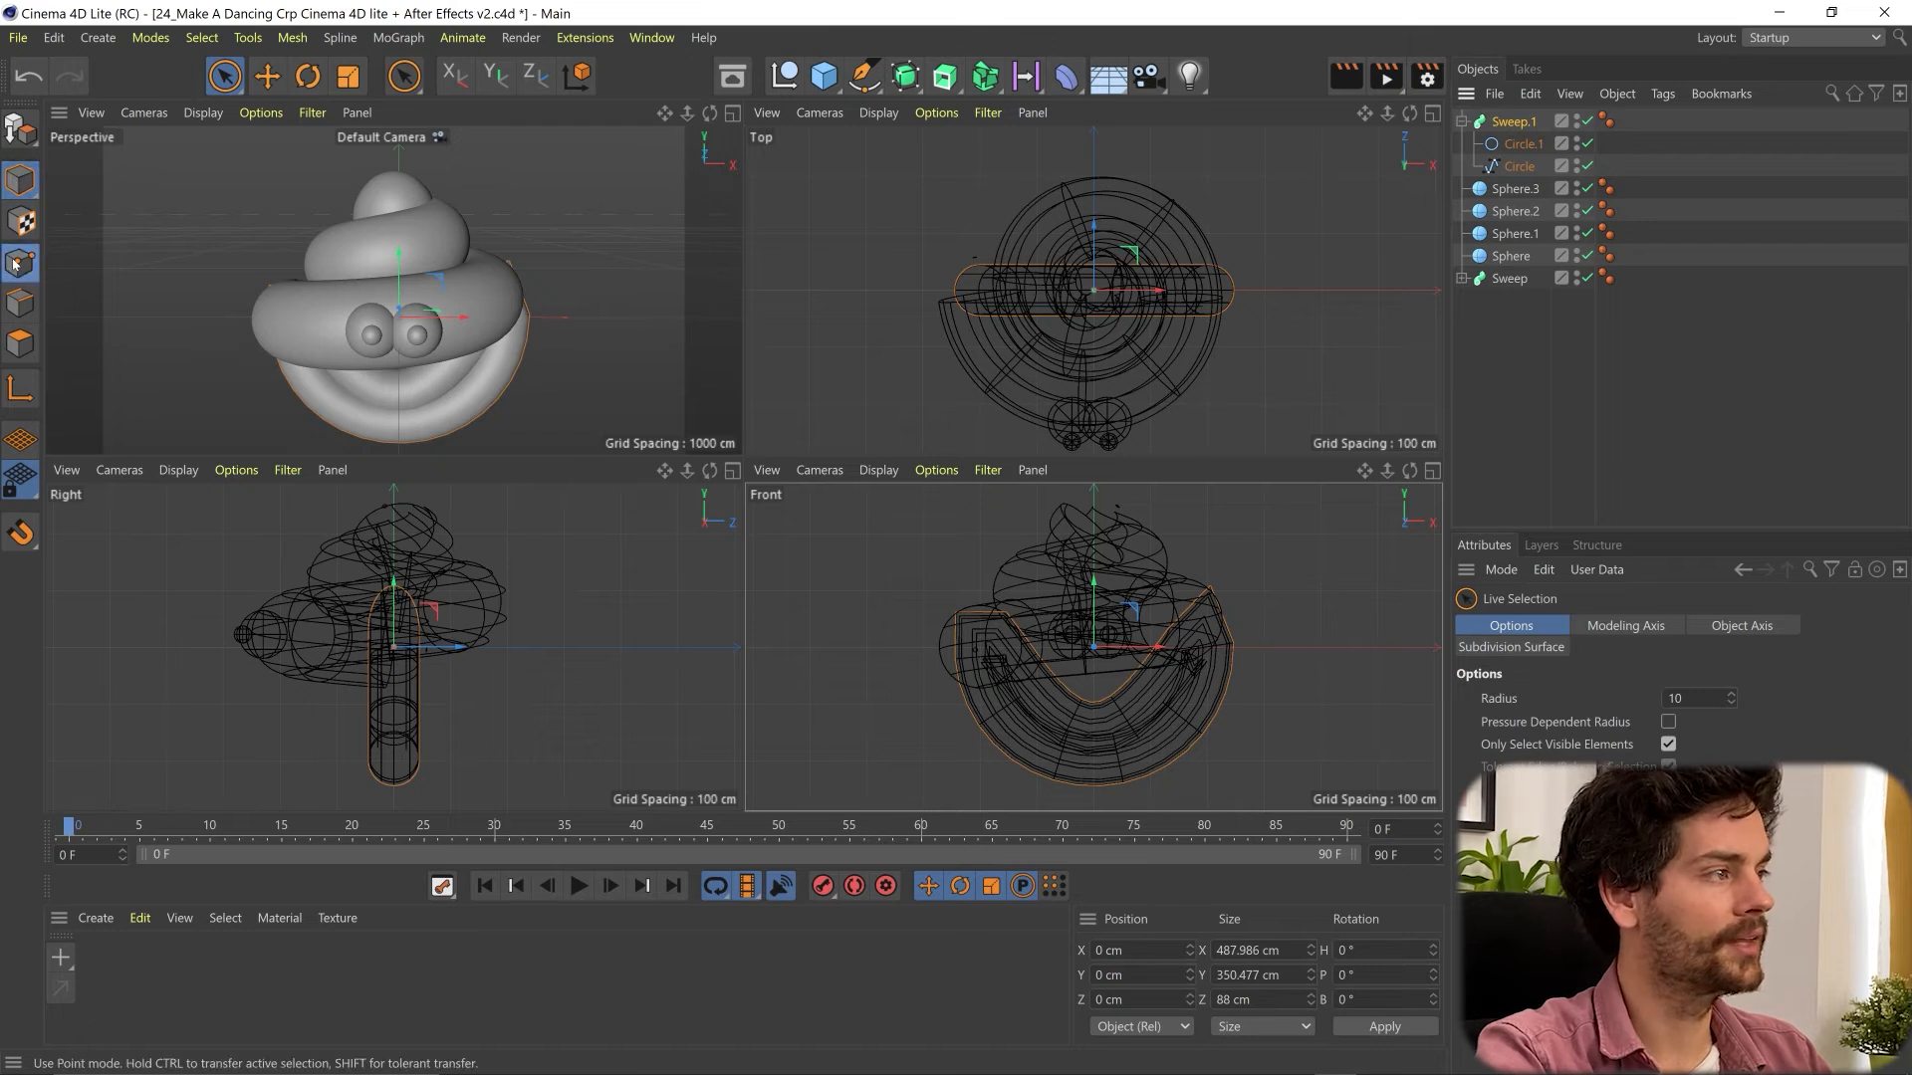
click(18, 344)
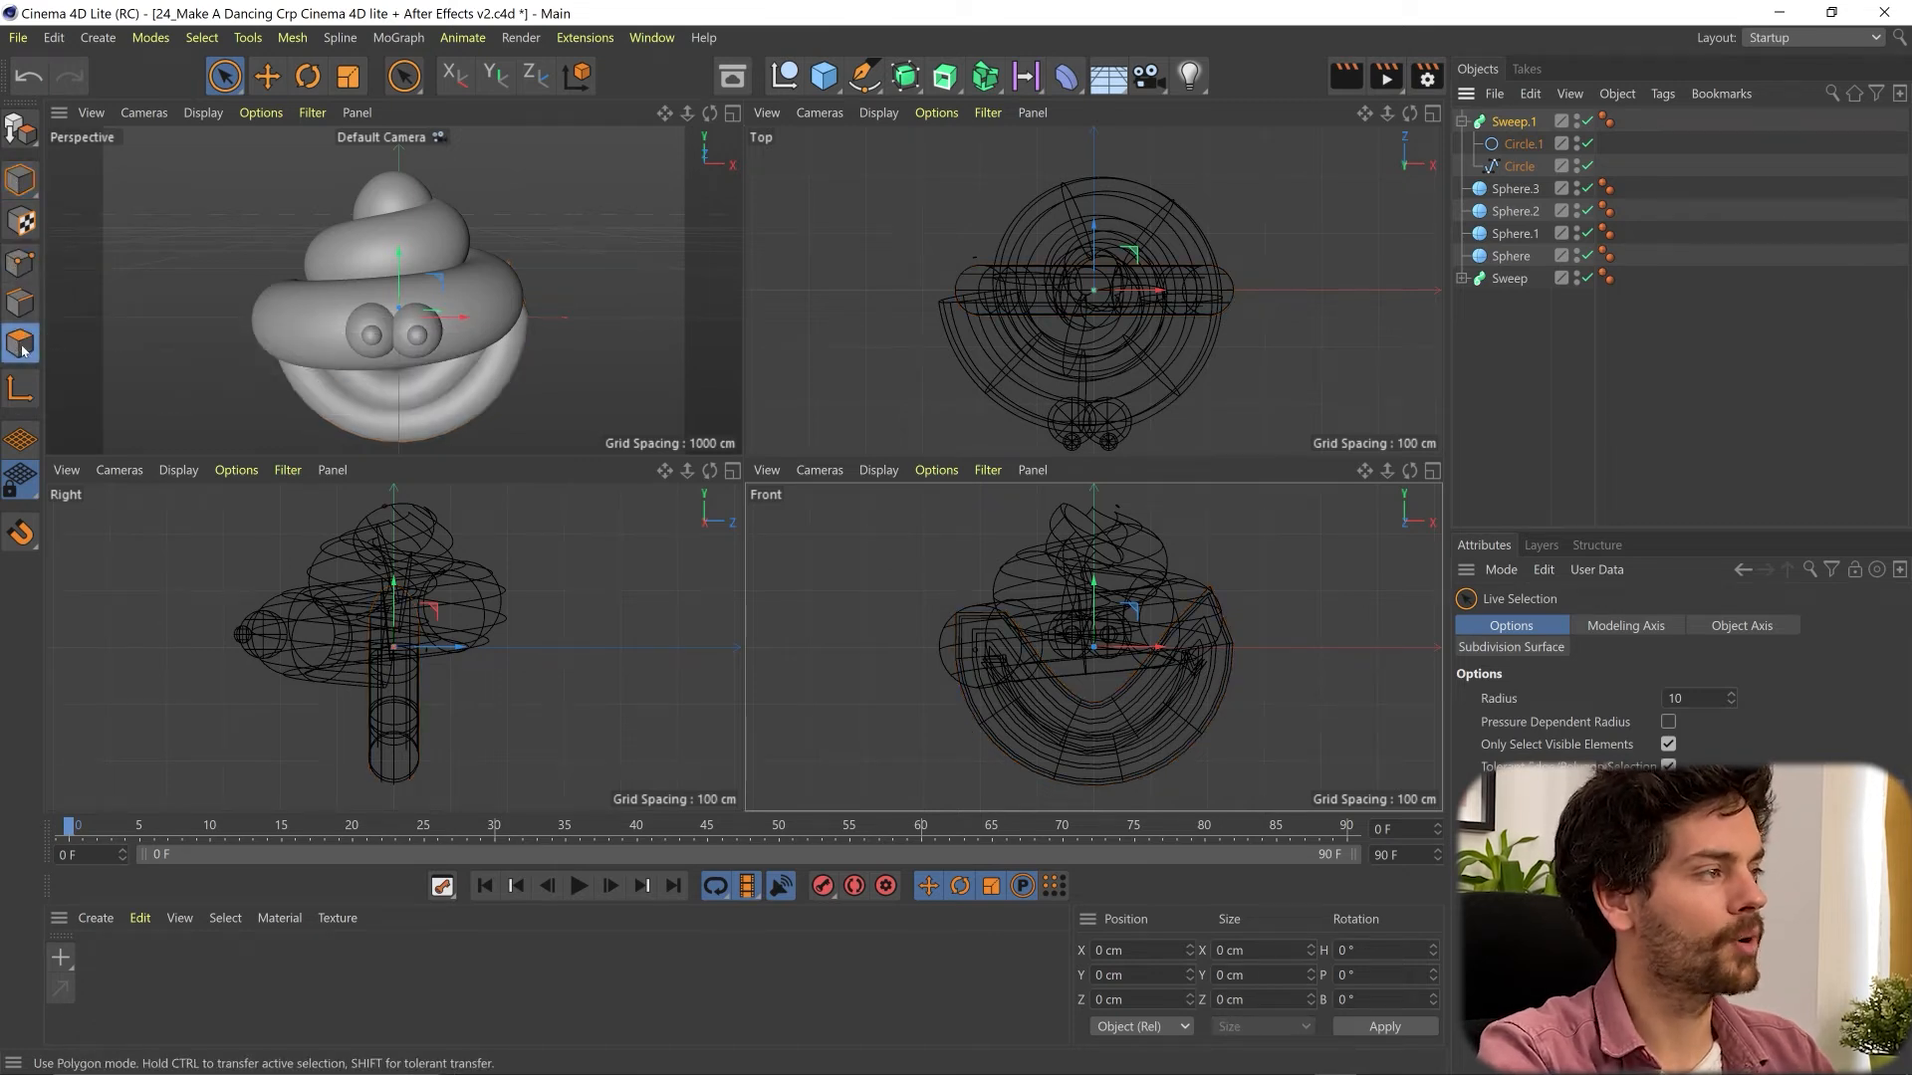
click(21, 191)
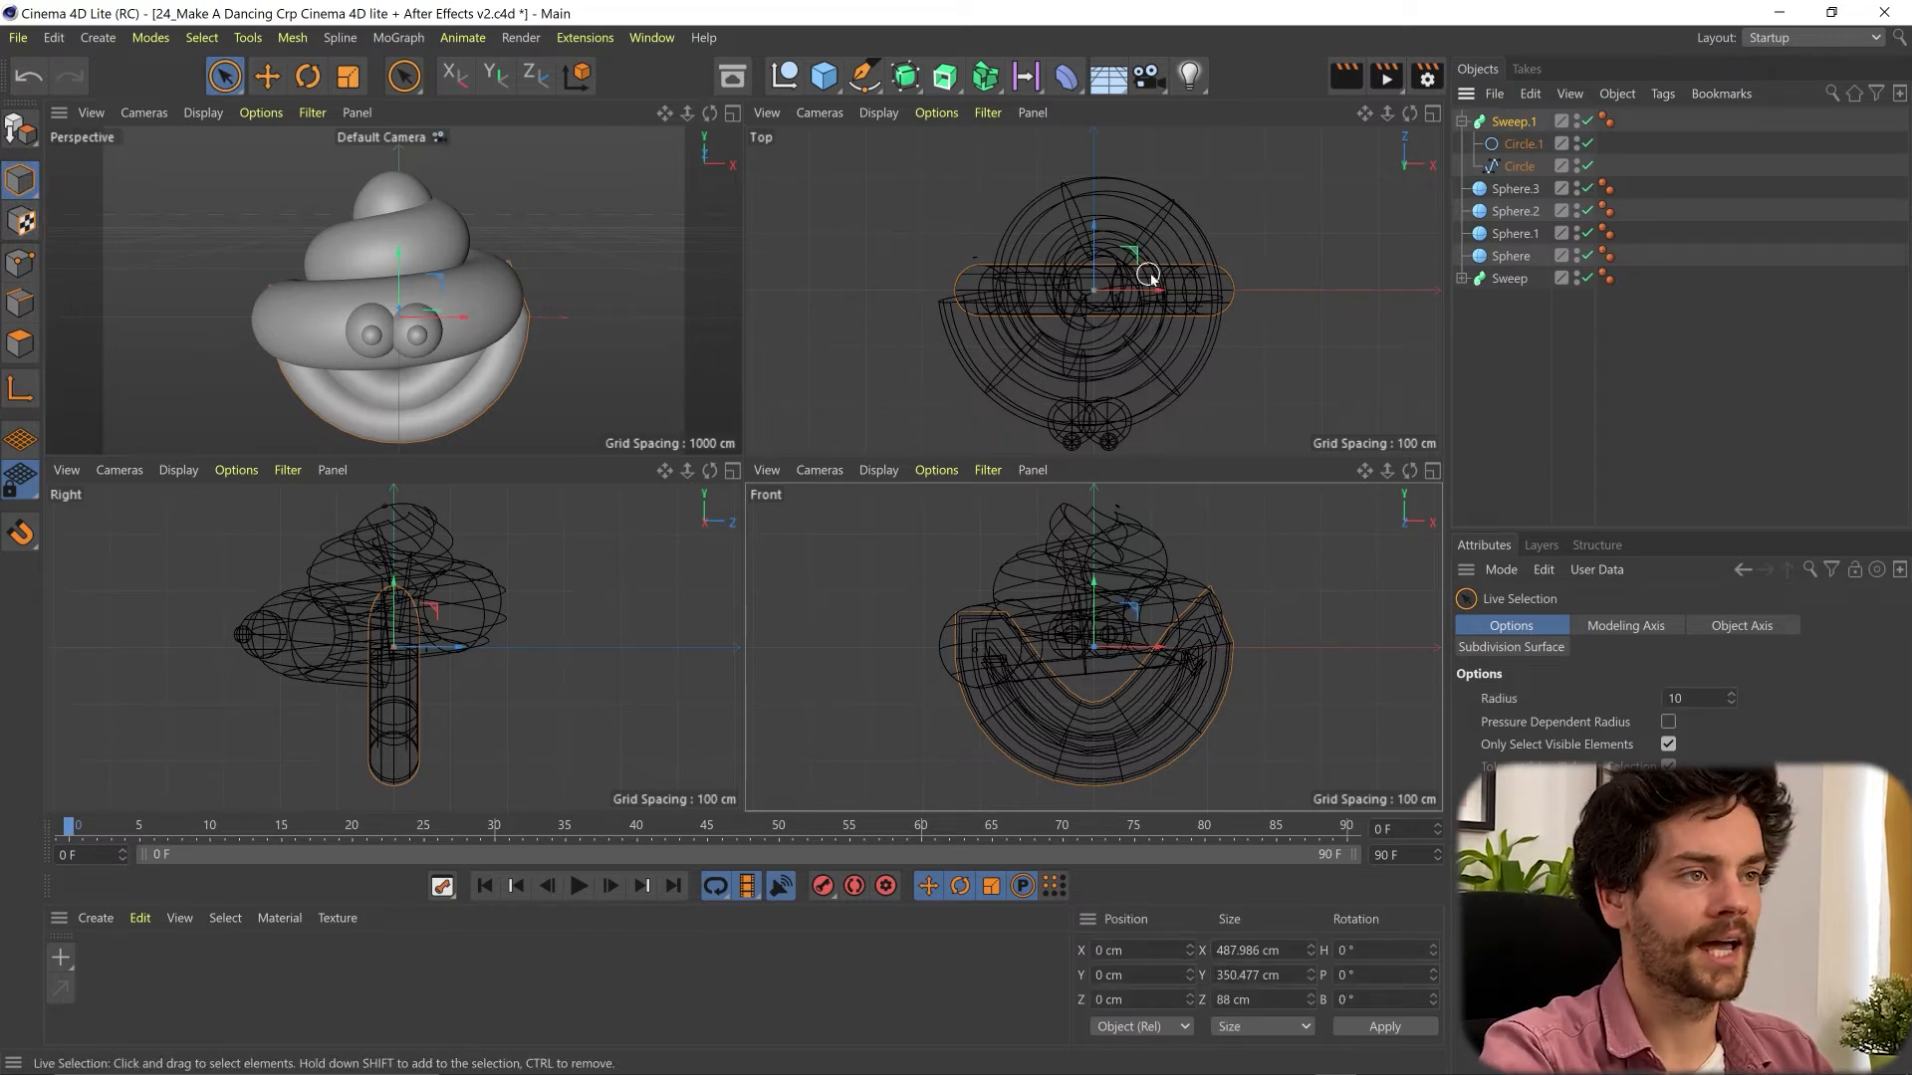
drag(1094, 242, 1095, 380)
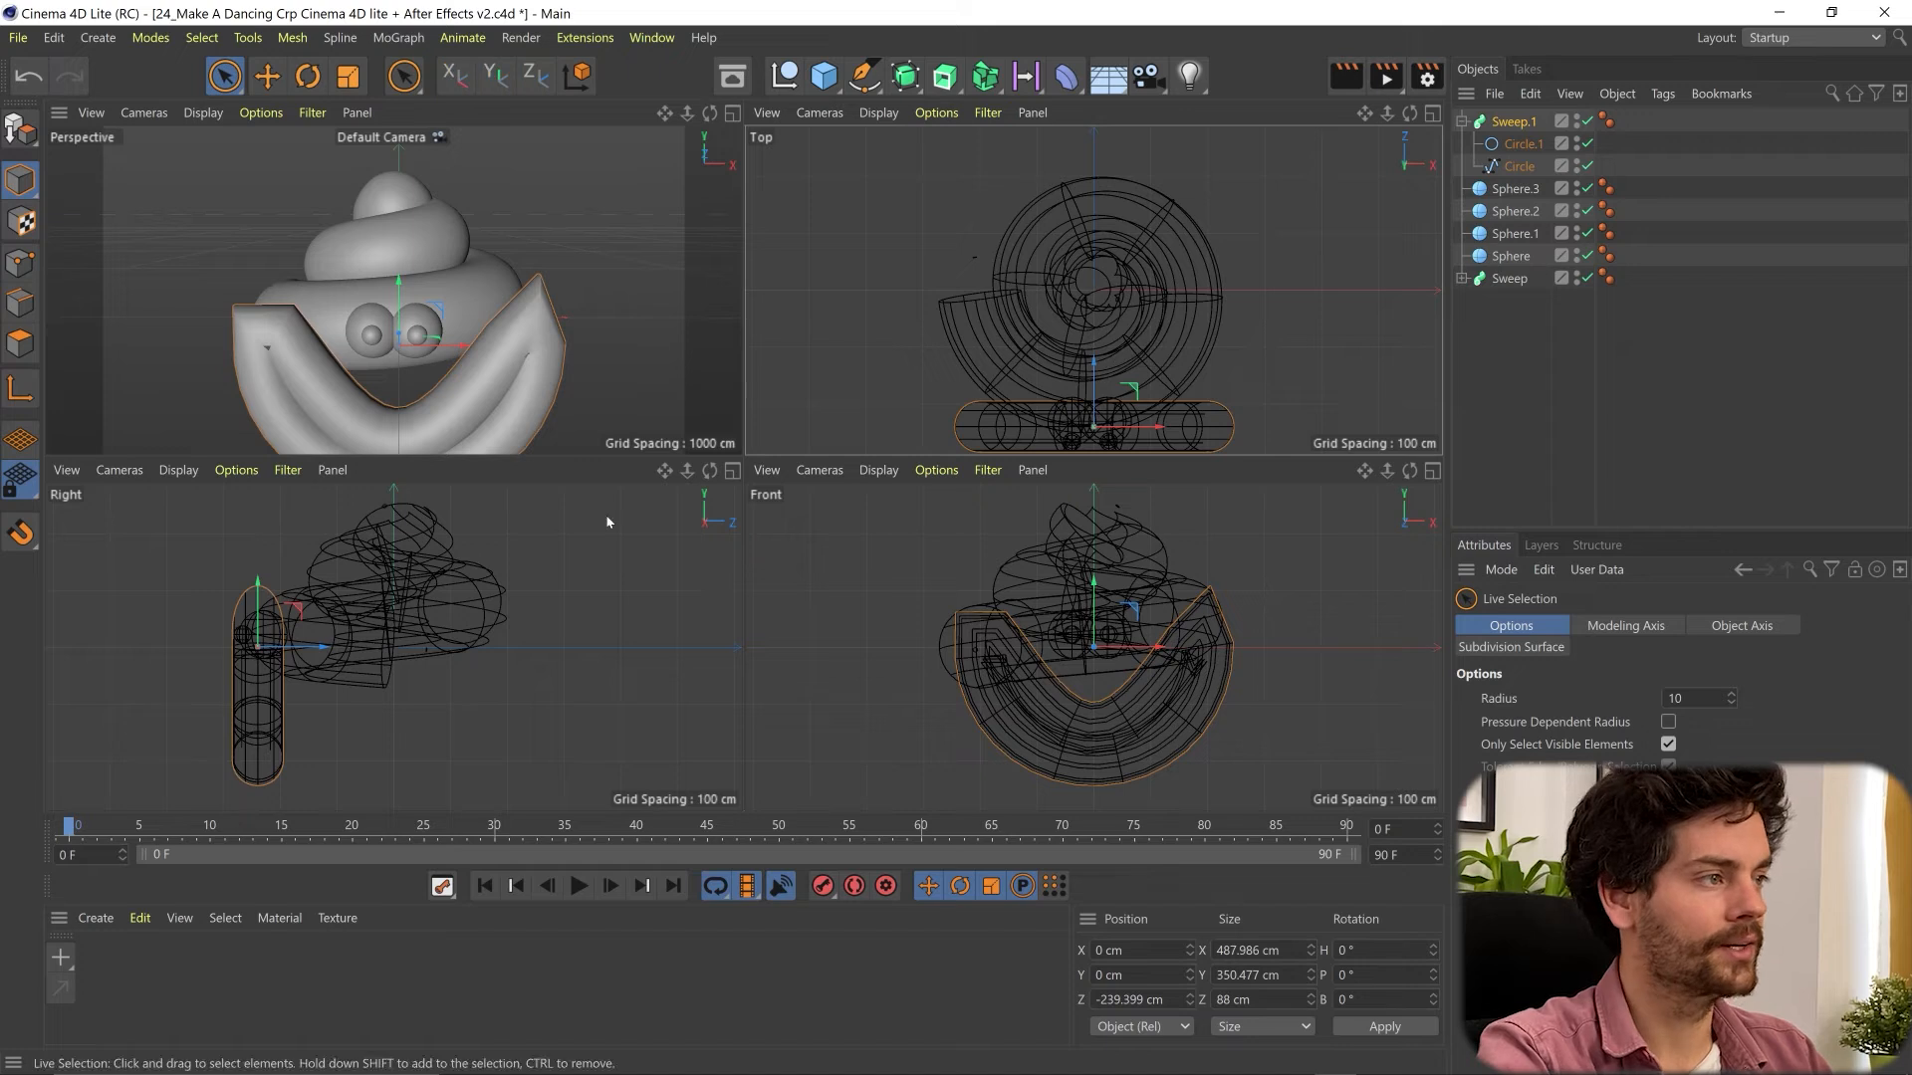
scroll(405, 324, down, 4)
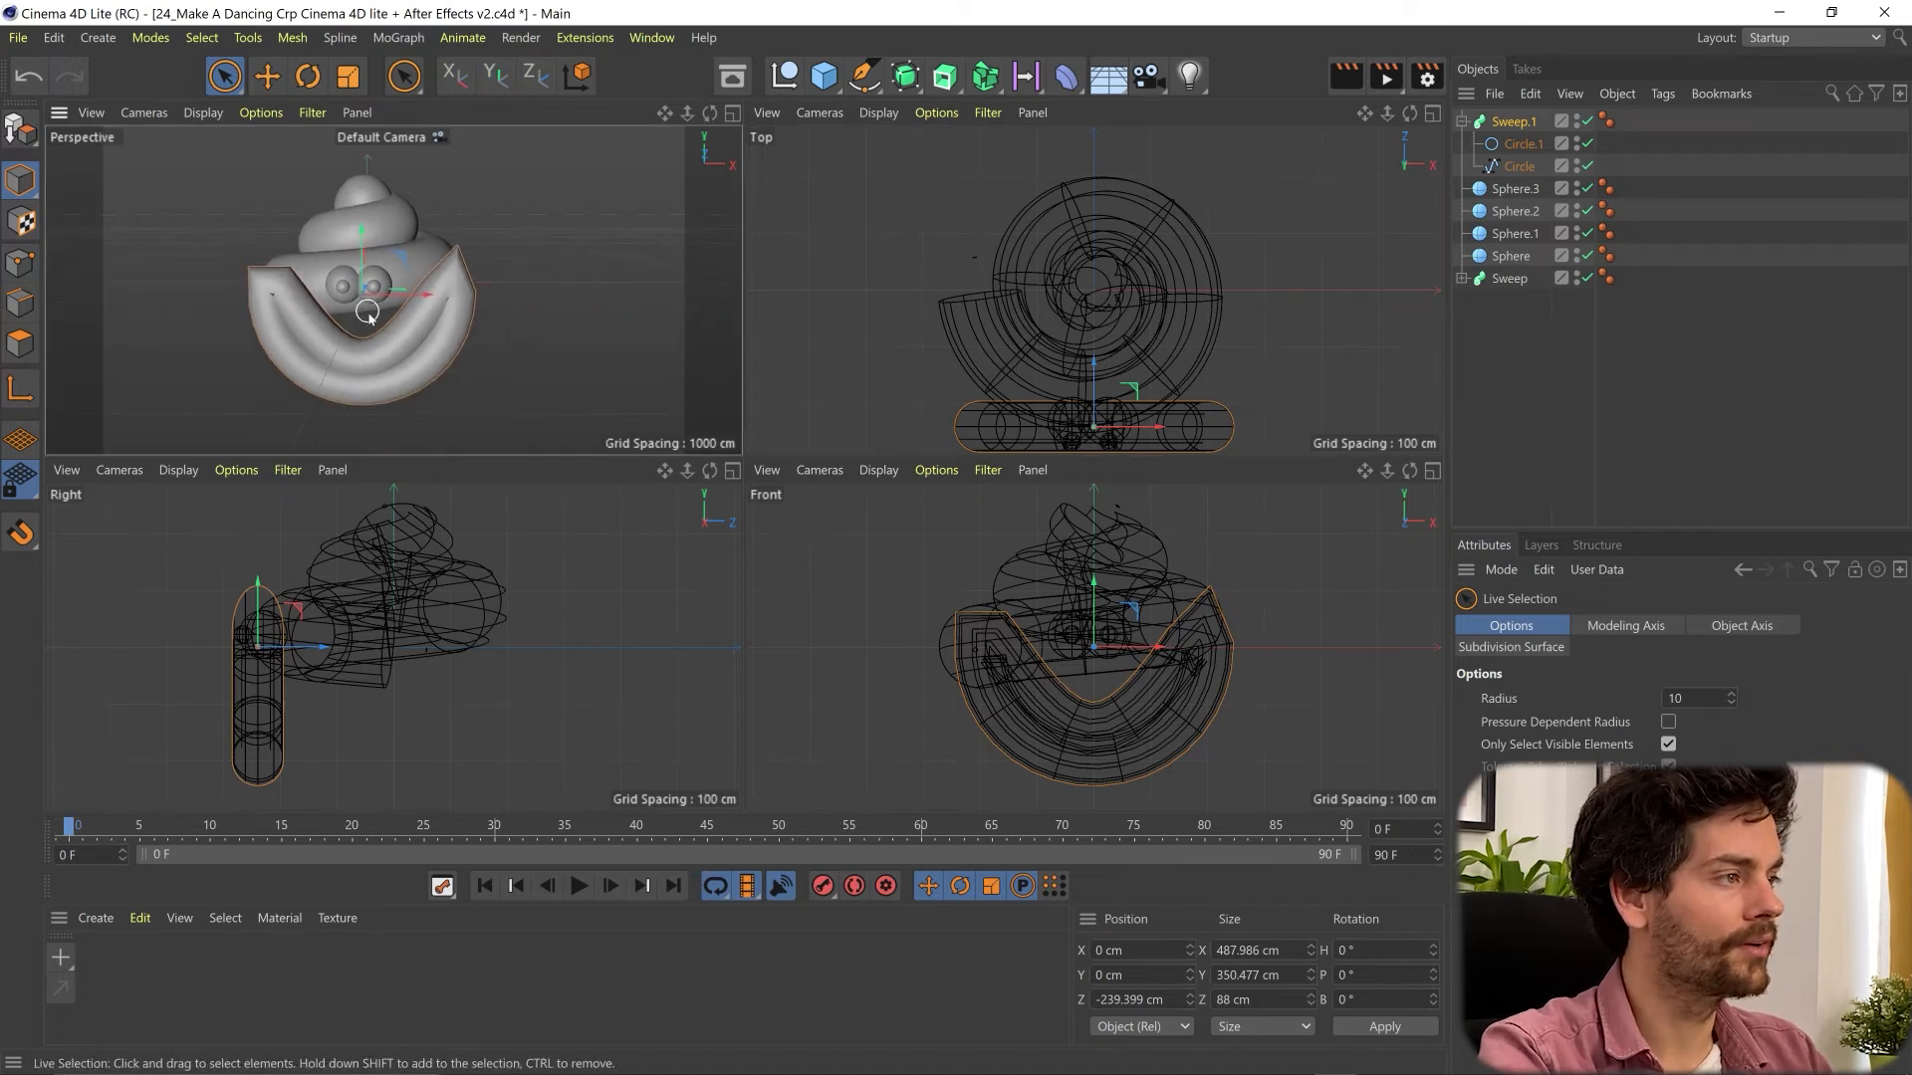
- Reshape the tangents of the mouth path's two corner points in the Front view to round the ends of the smile
click(1513, 121)
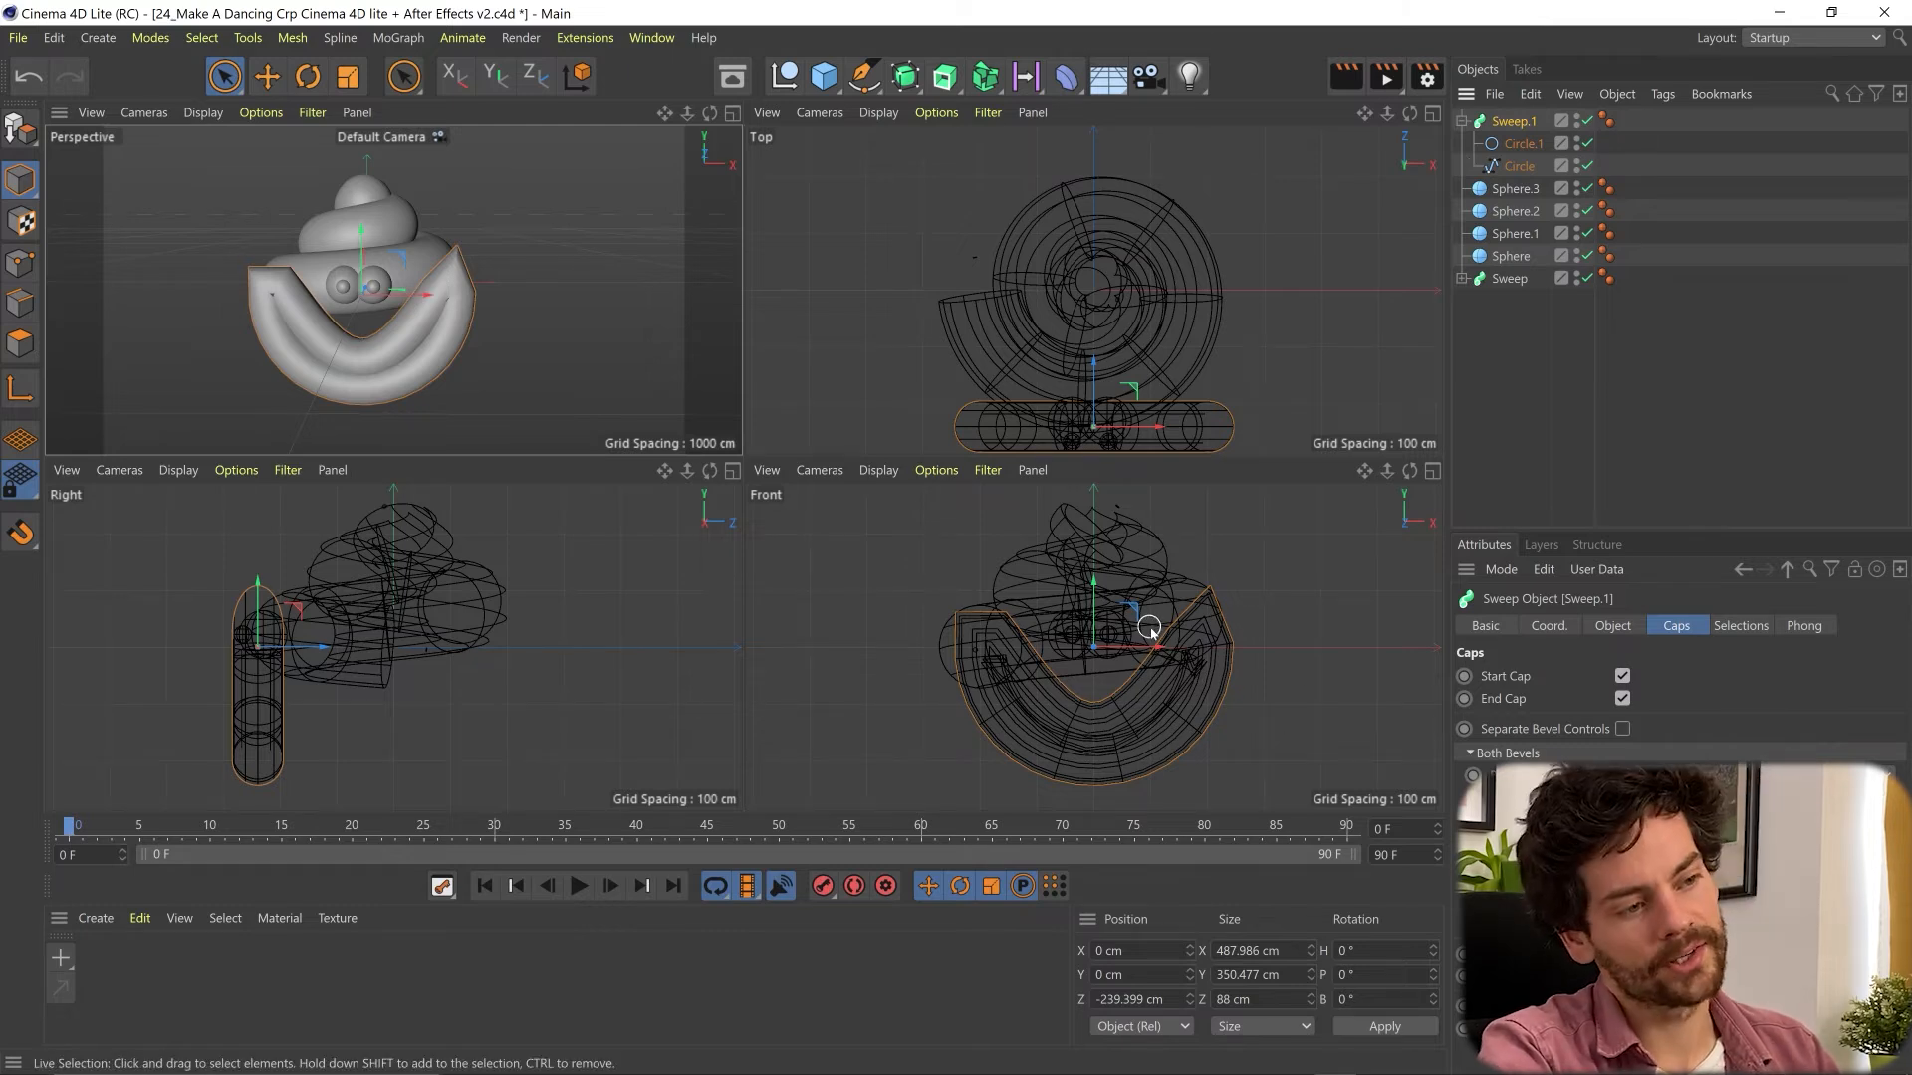
click(1521, 166)
click(1523, 171)
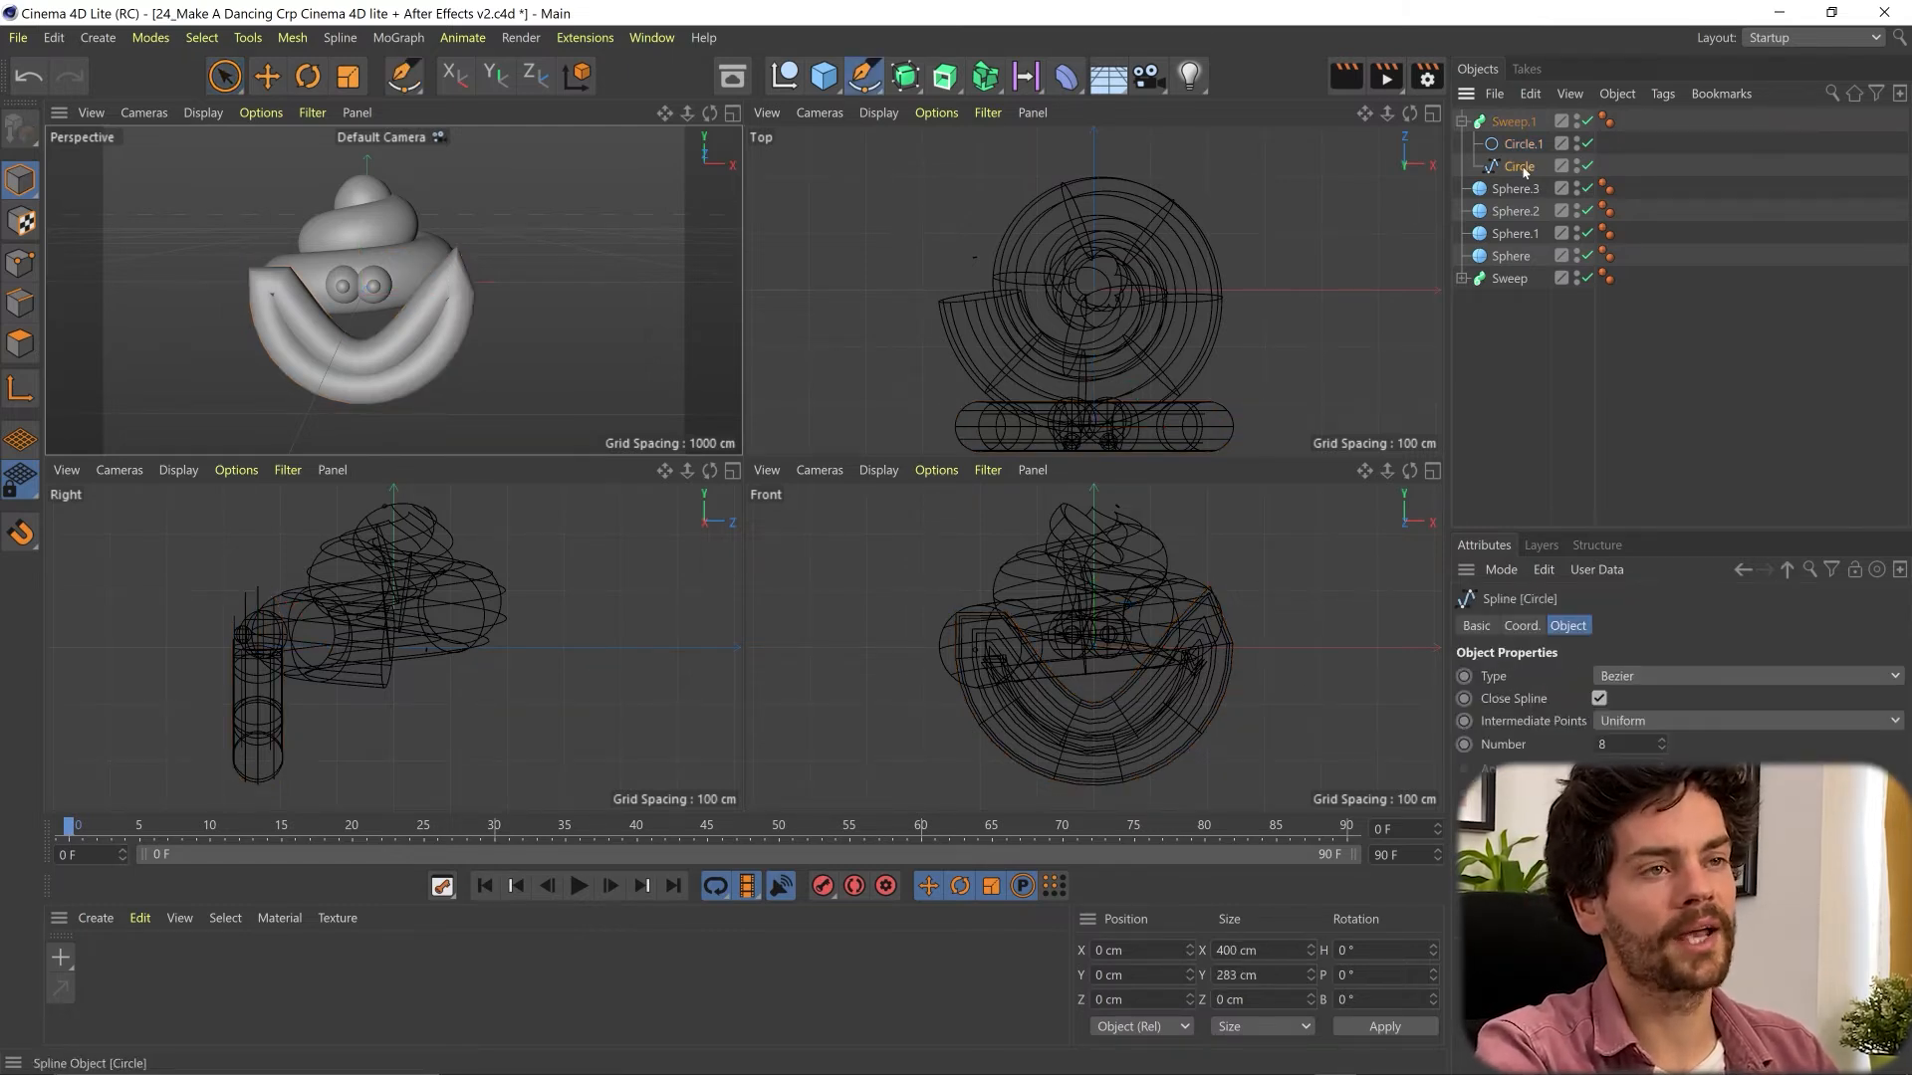
click(862, 76)
click(20, 261)
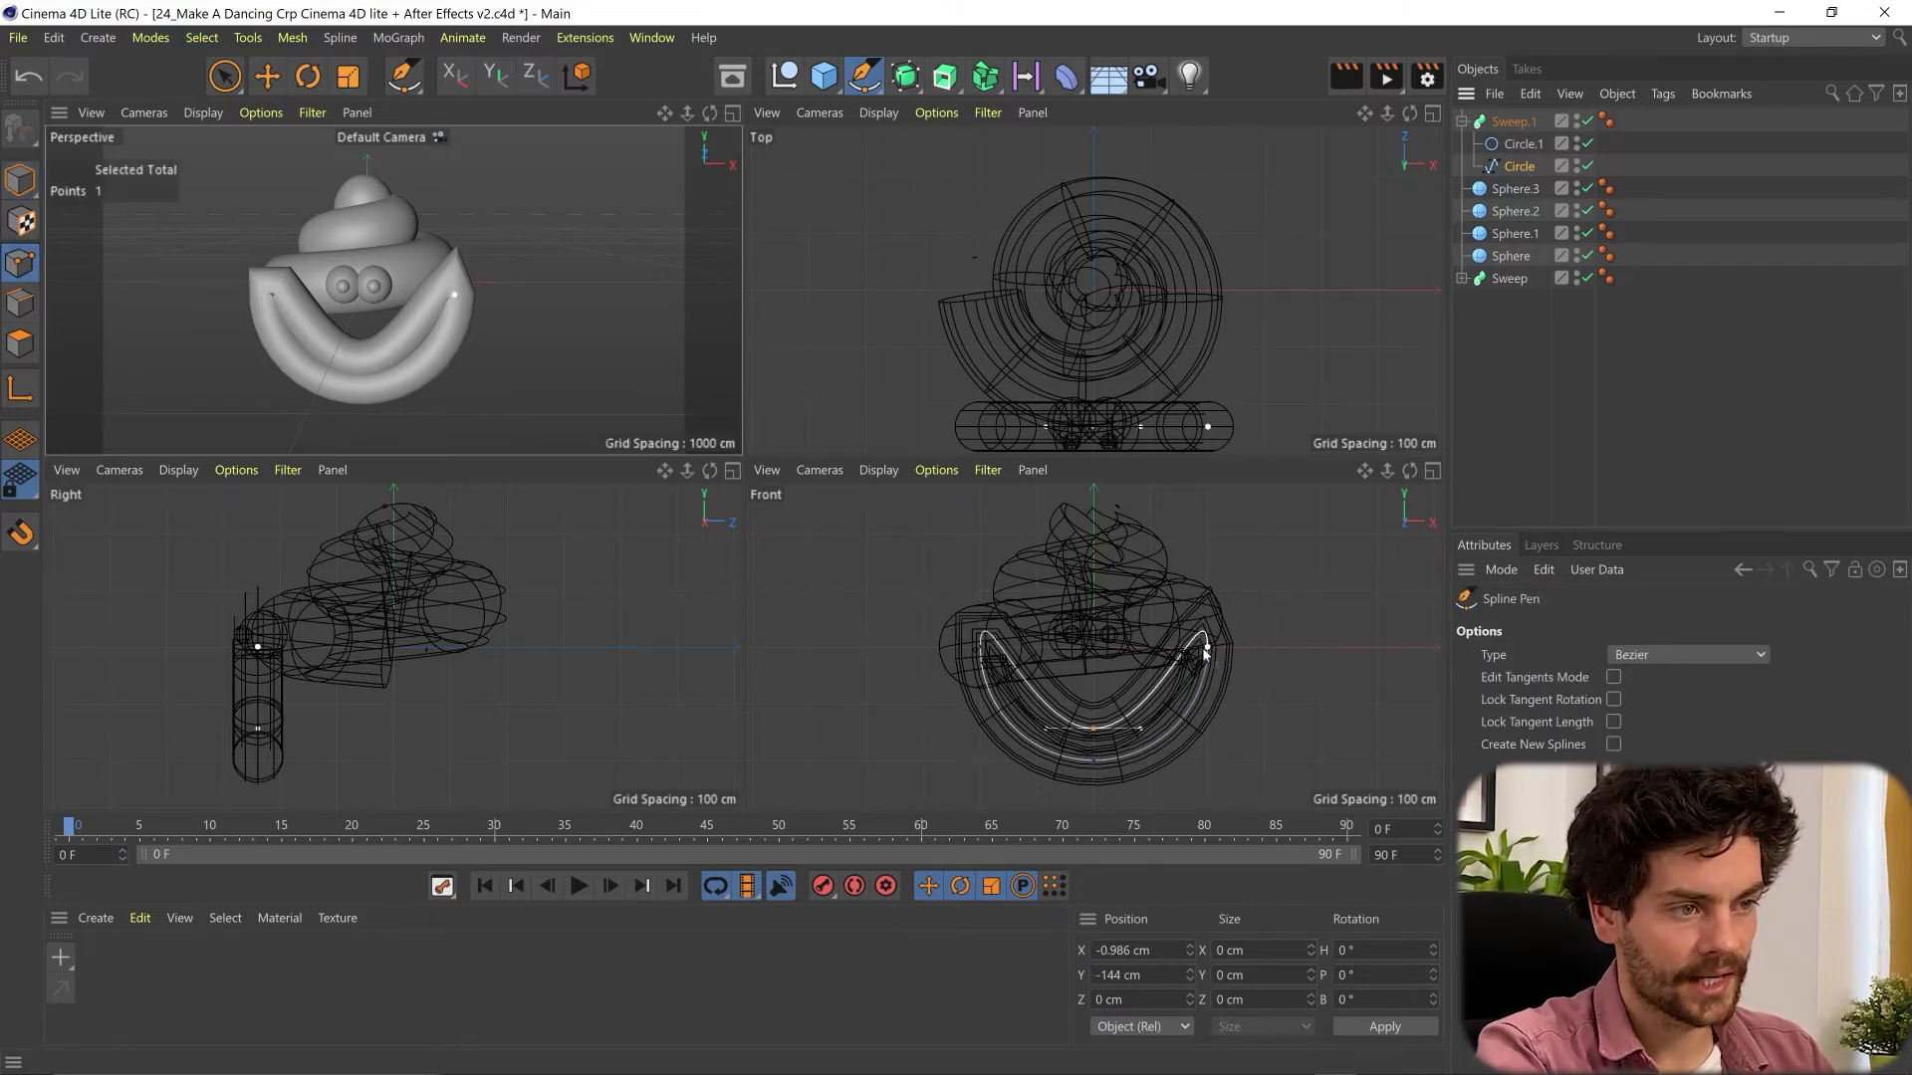
click(1208, 646)
drag(1207, 600, 1173, 629)
click(980, 647)
drag(980, 601, 994, 639)
click(1208, 647)
drag(1249, 668, 1177, 629)
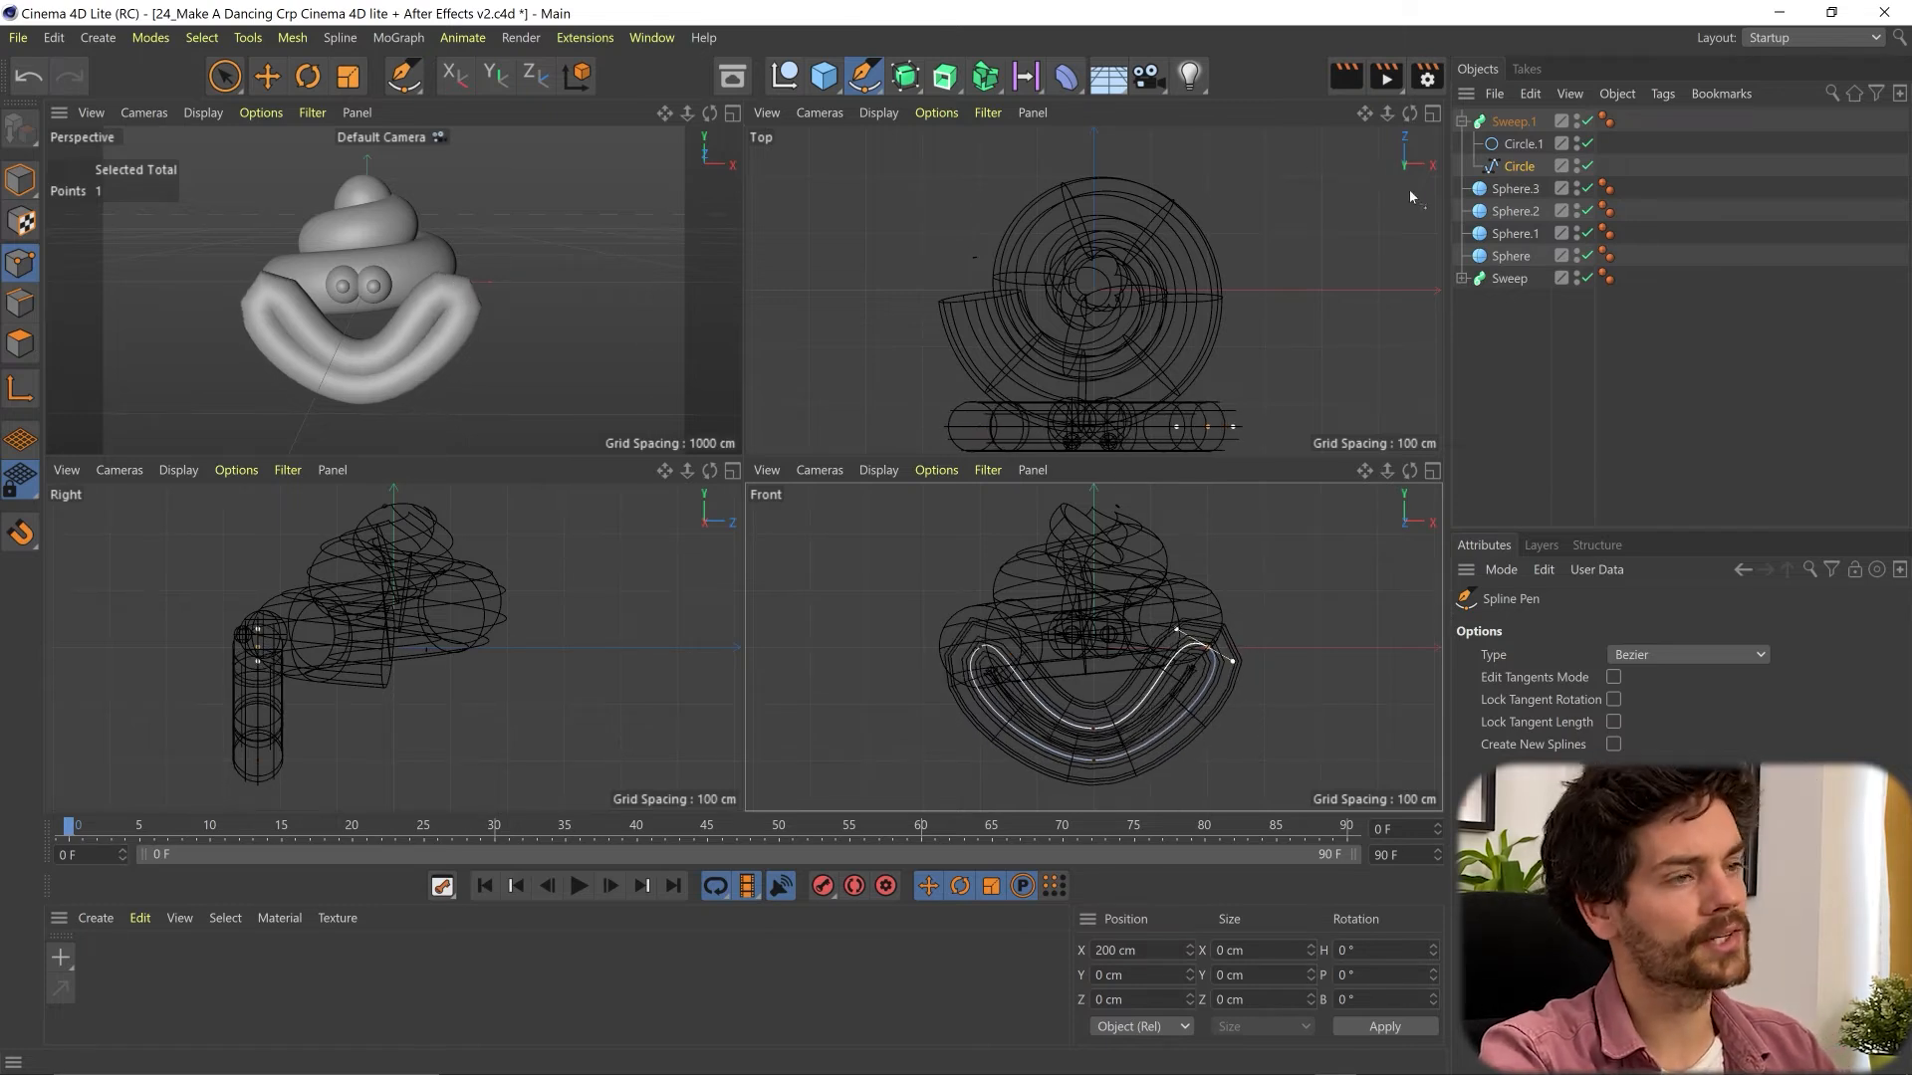
- Adjust the number of intermediate points on the mouth's path spline for a smooth curve
click(1506, 121)
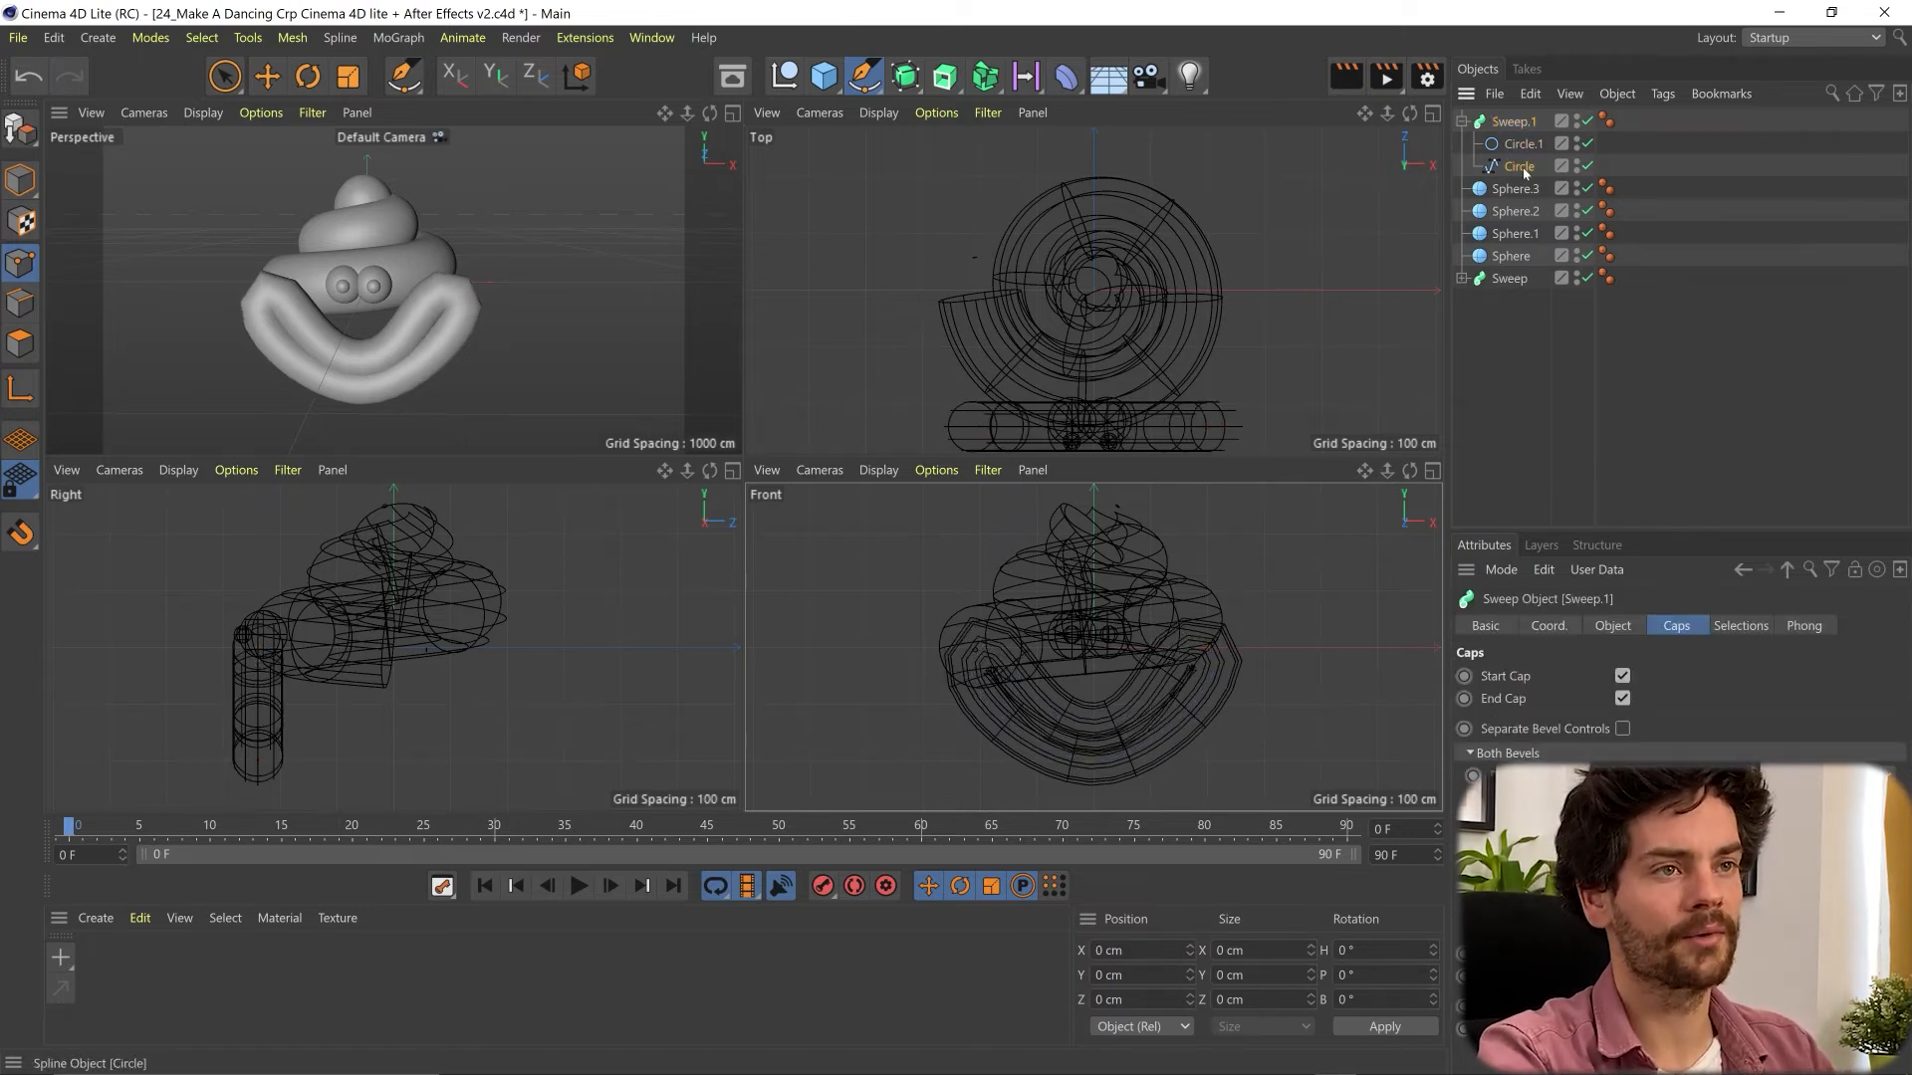
click(1519, 167)
drag(1661, 747, 1662, 787)
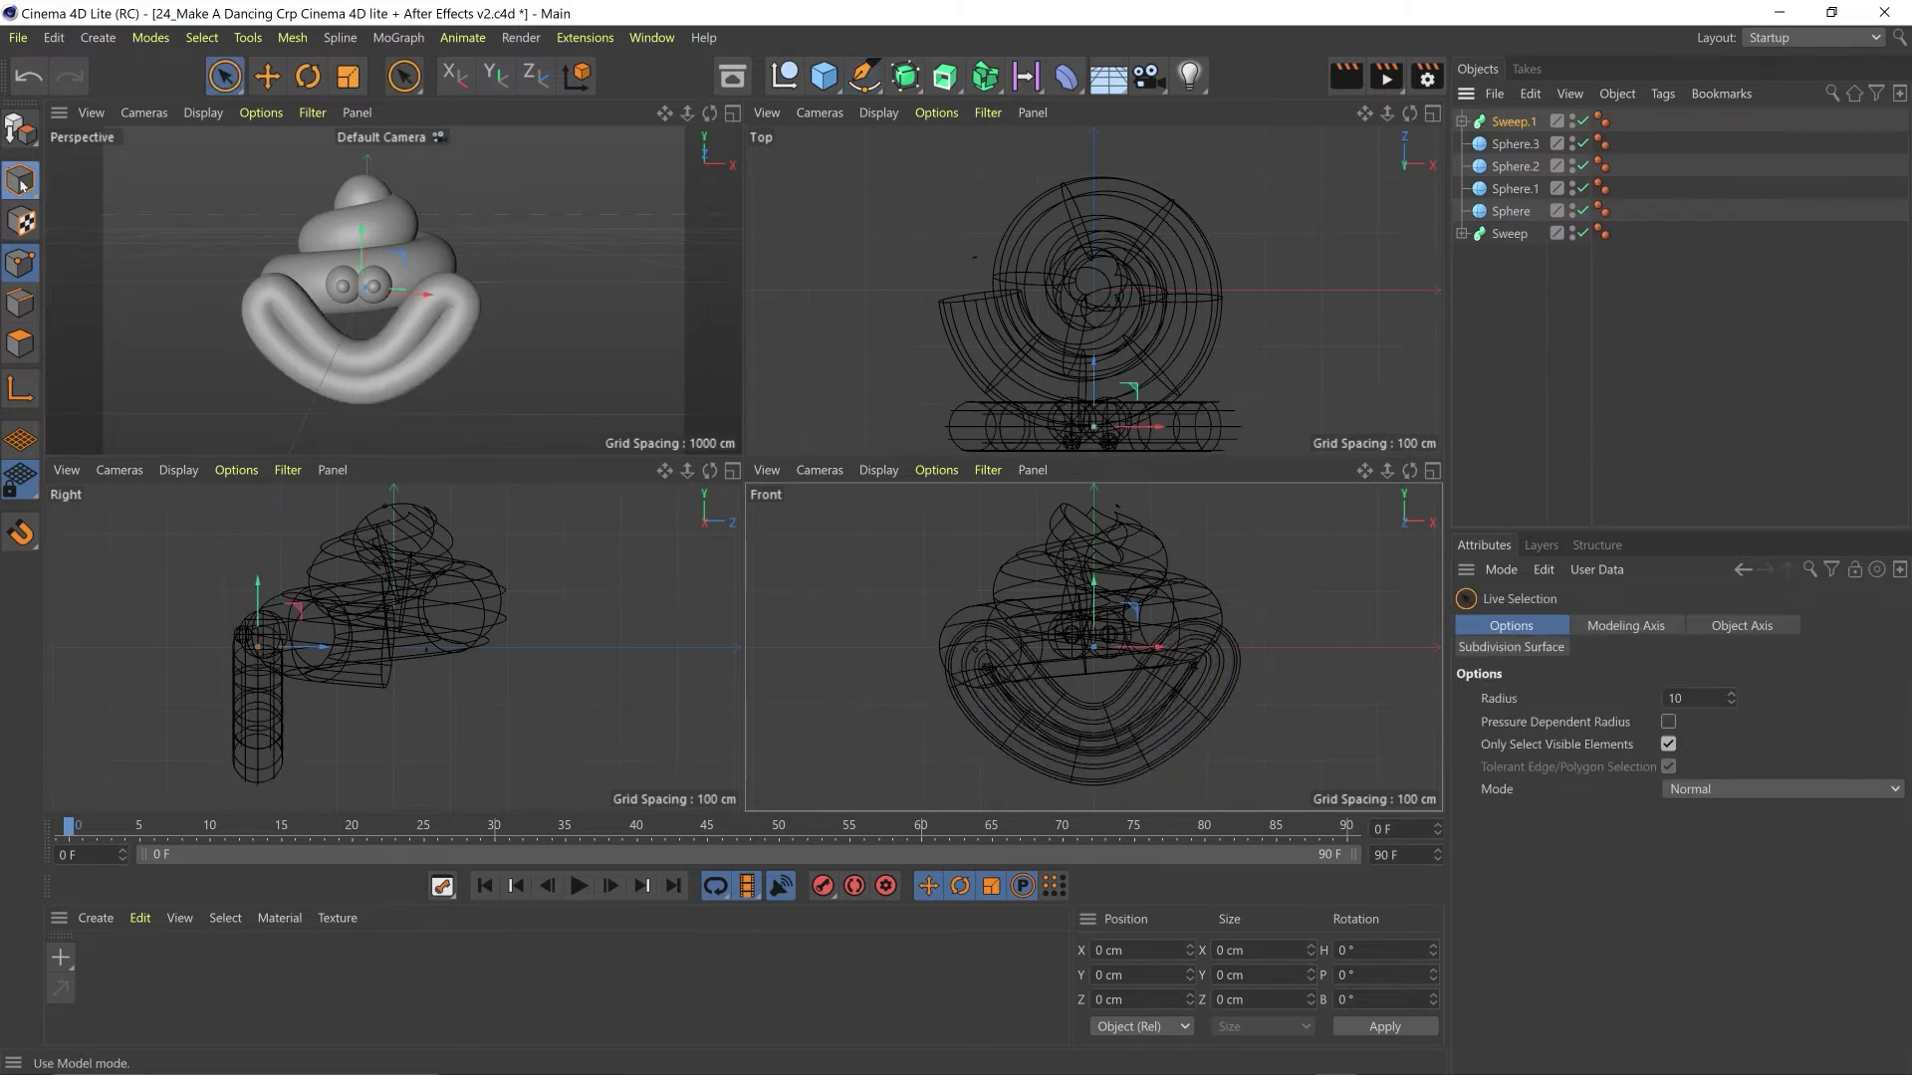
- Scale the mouth sweep down uniformly to about 225 cm wide and 127 cm high
click(20, 183)
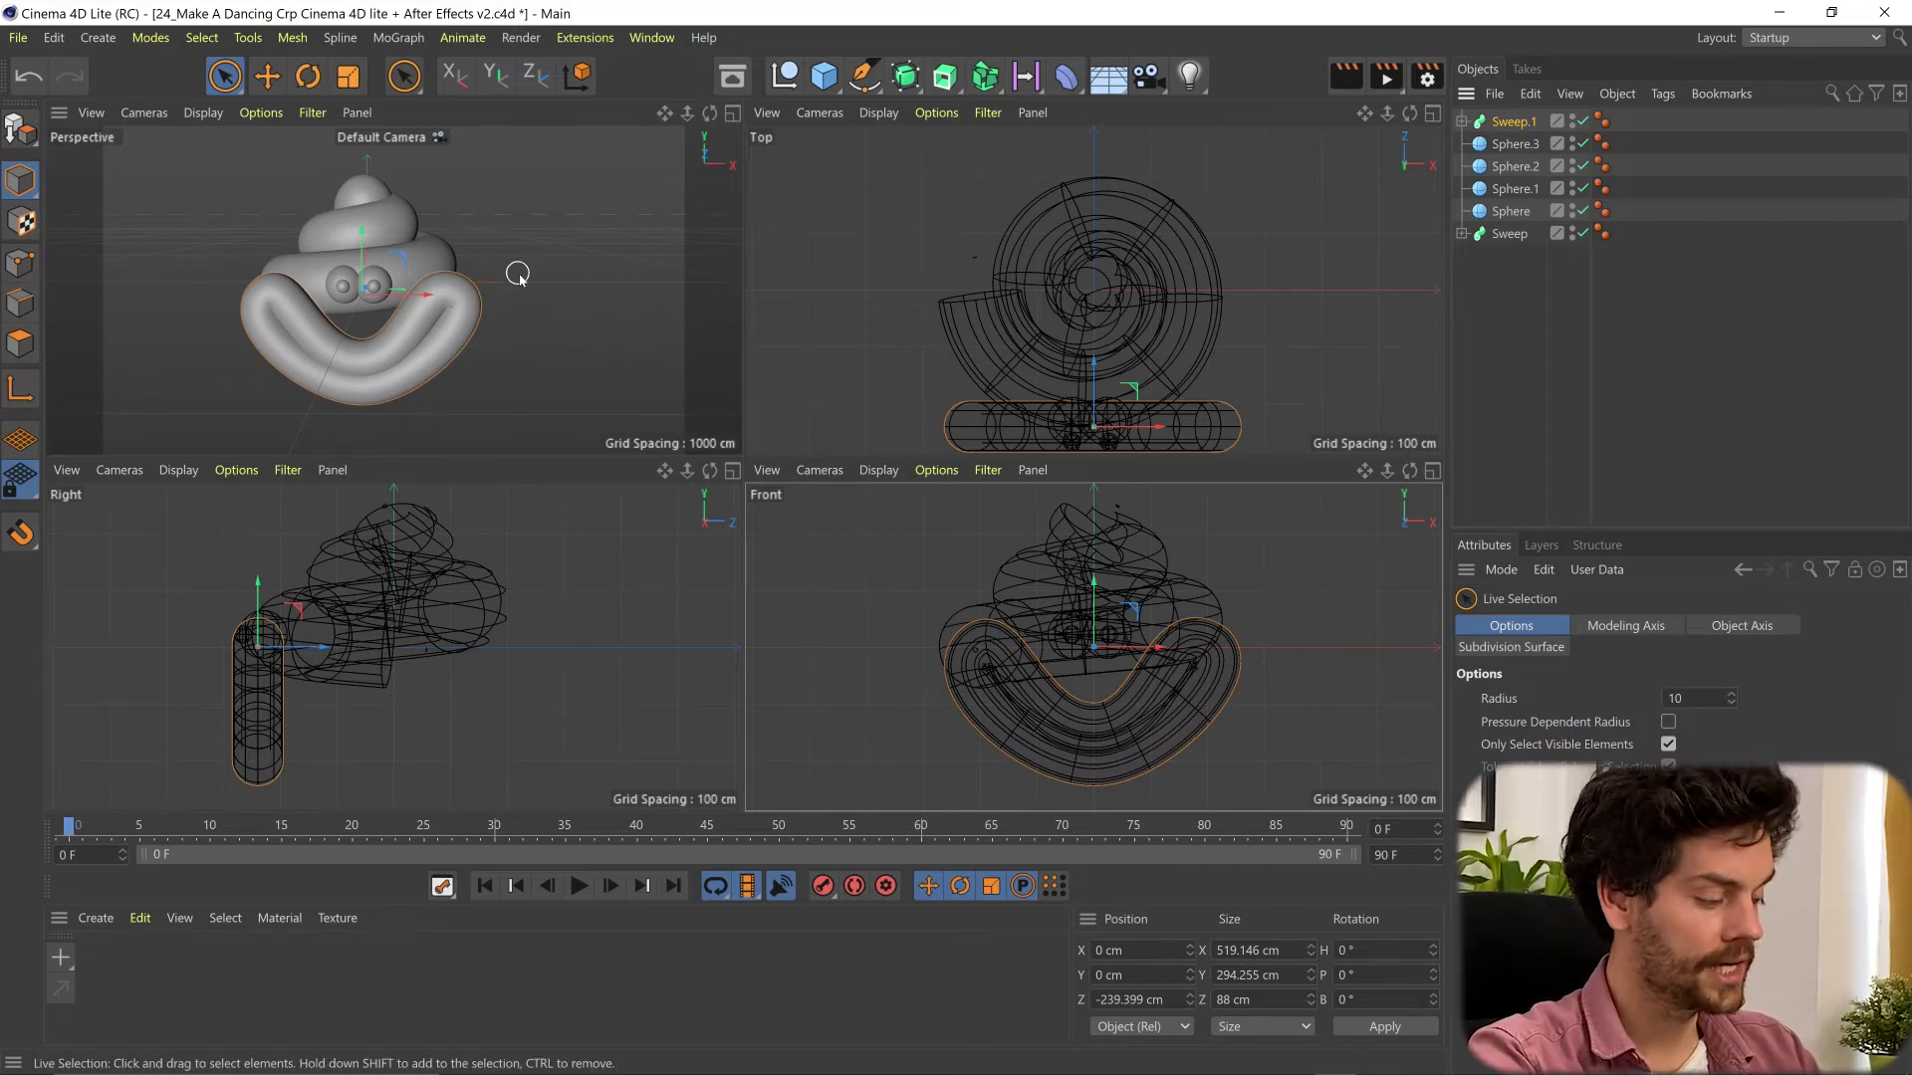
key(t)
drag(568, 222, 119, 375)
key(space)
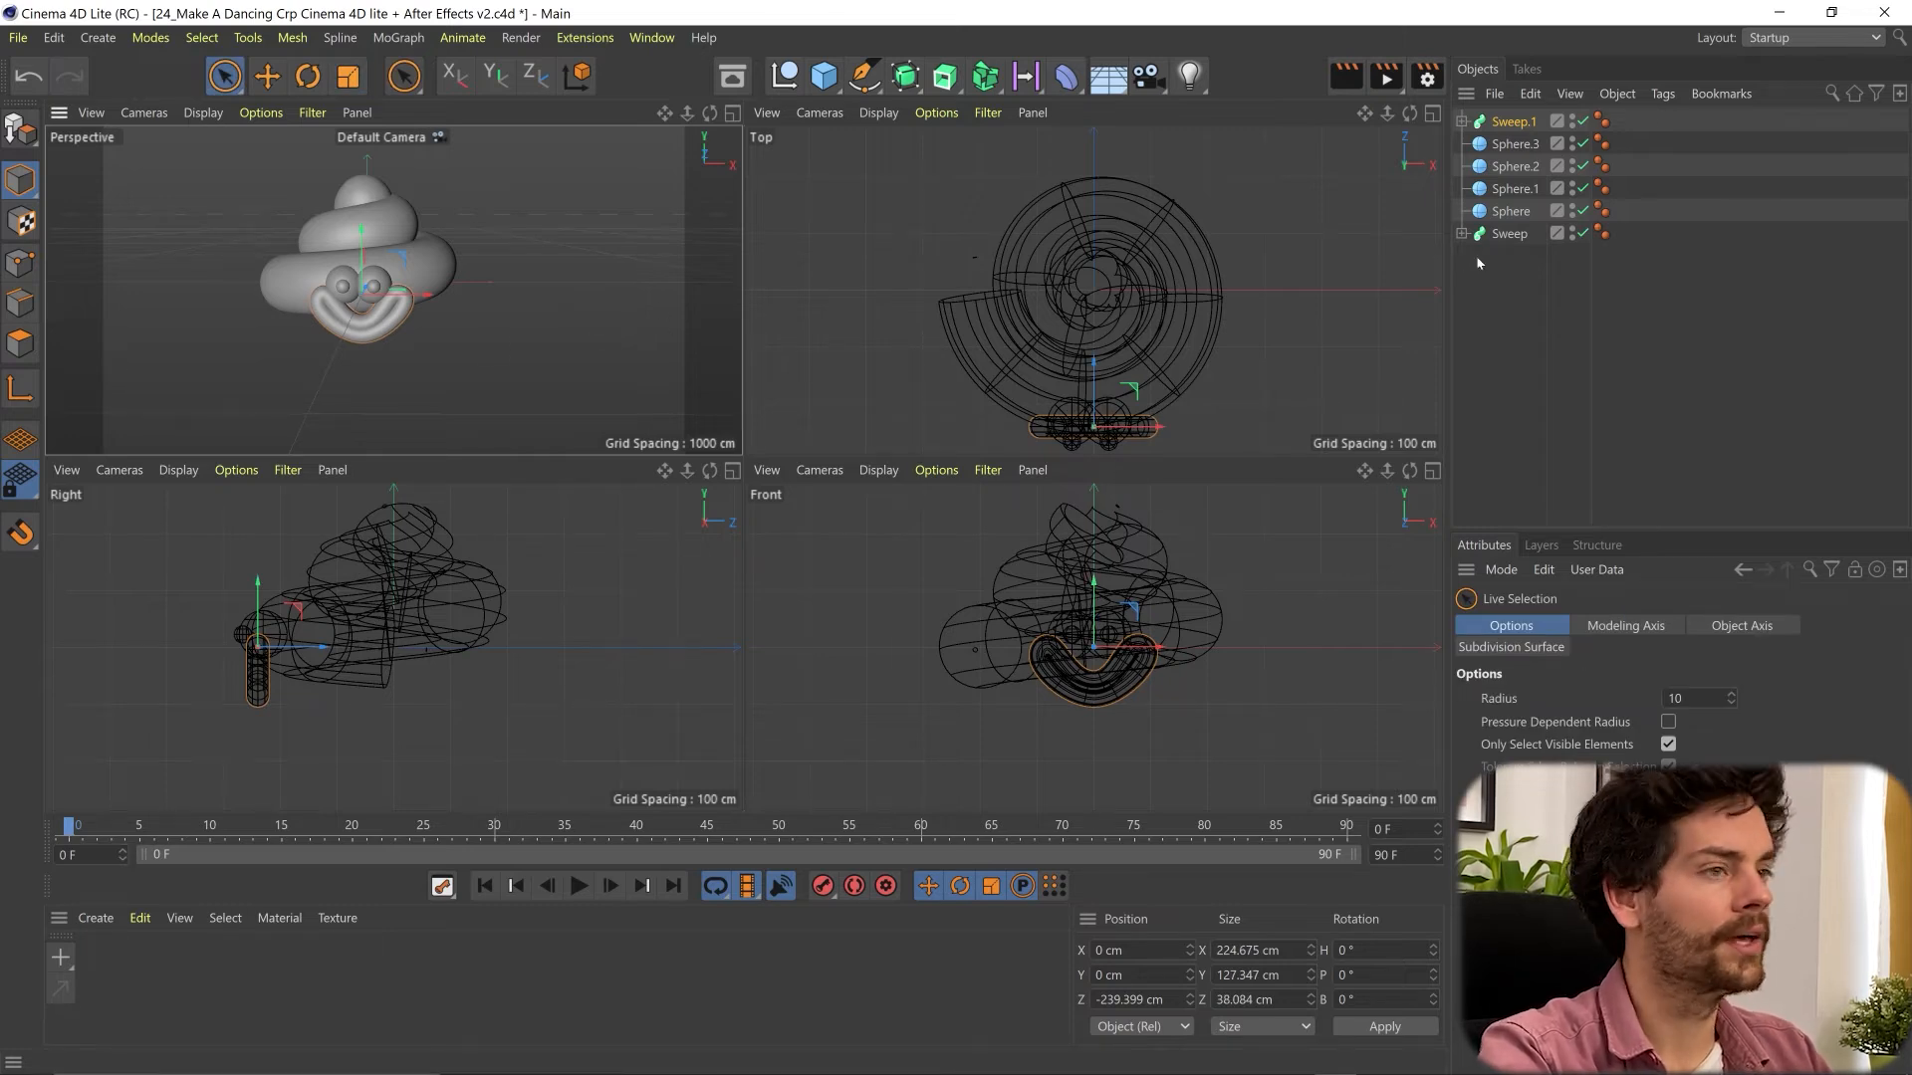
- Raise the mouth, eyes and pupils together by about 42 cm on the Y axis
shift+click(1510, 211)
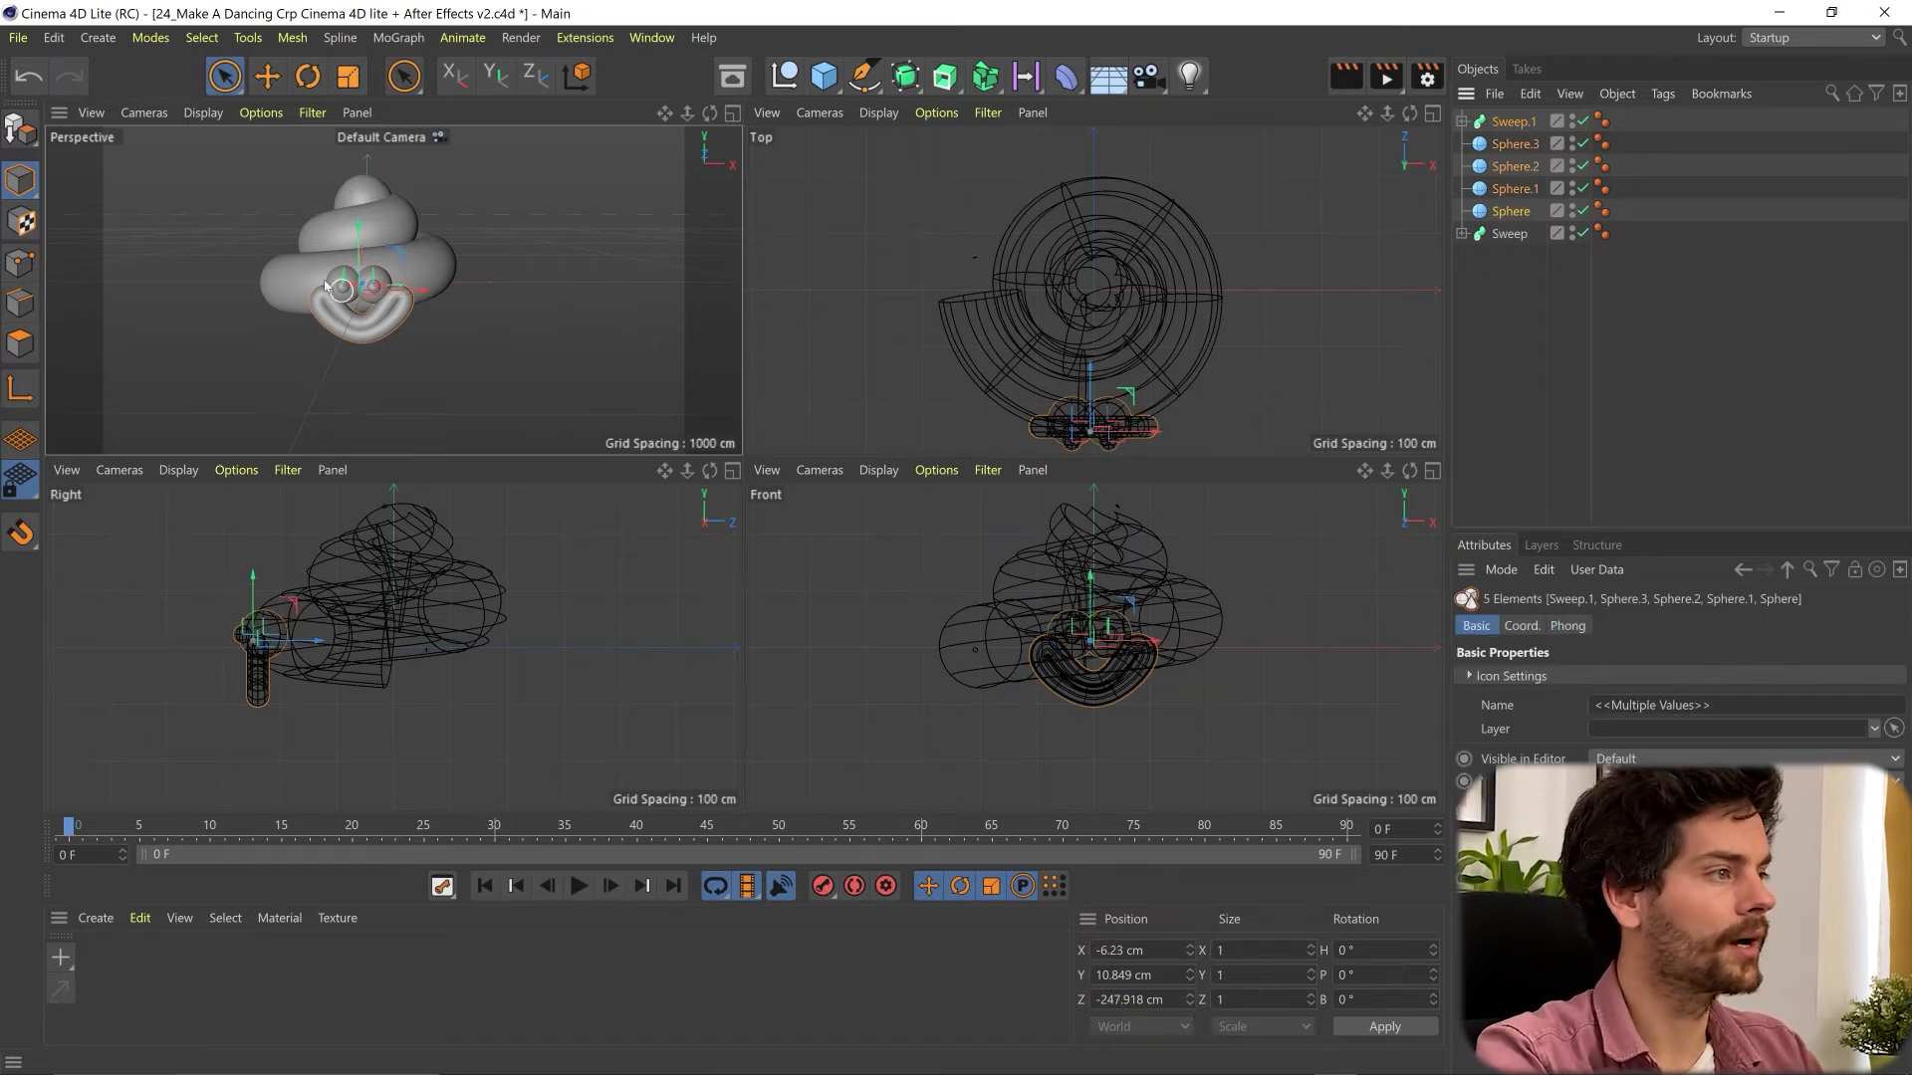
drag(358, 244, 350, 211)
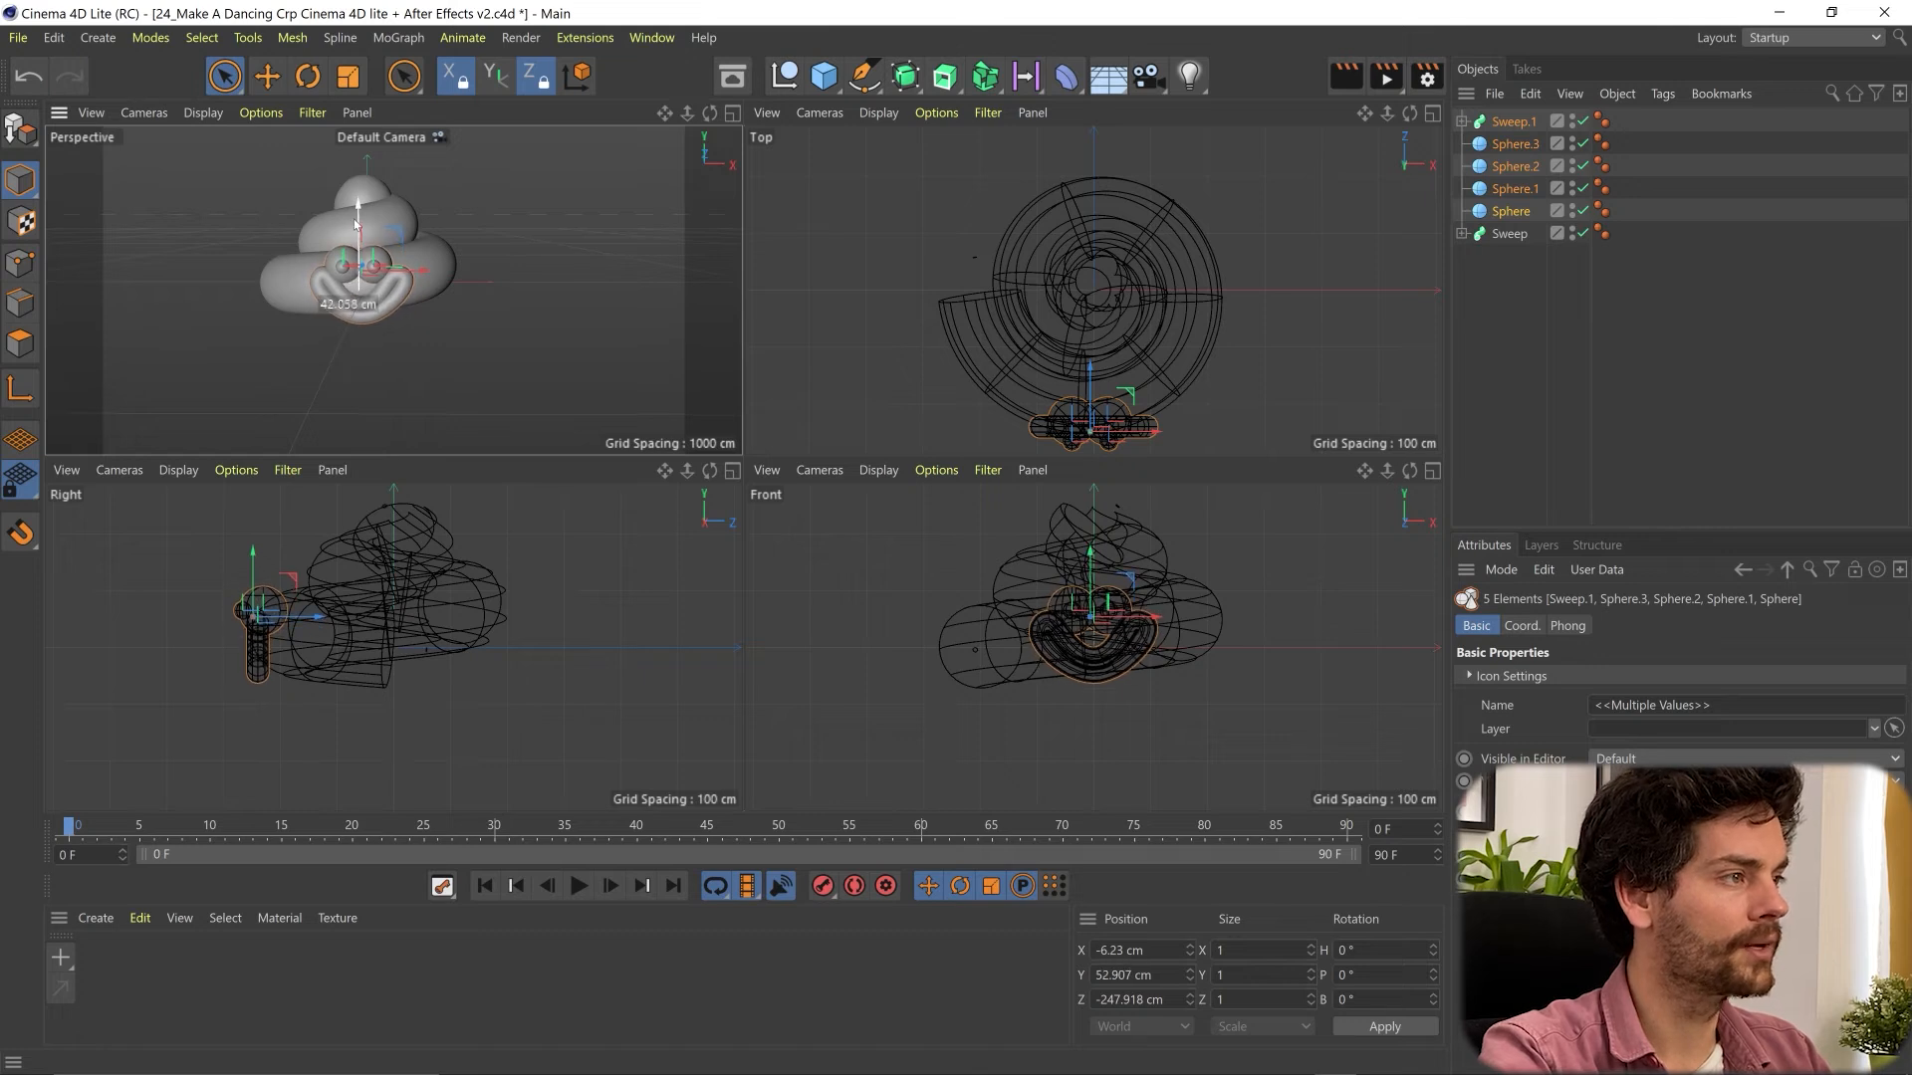
click(573, 355)
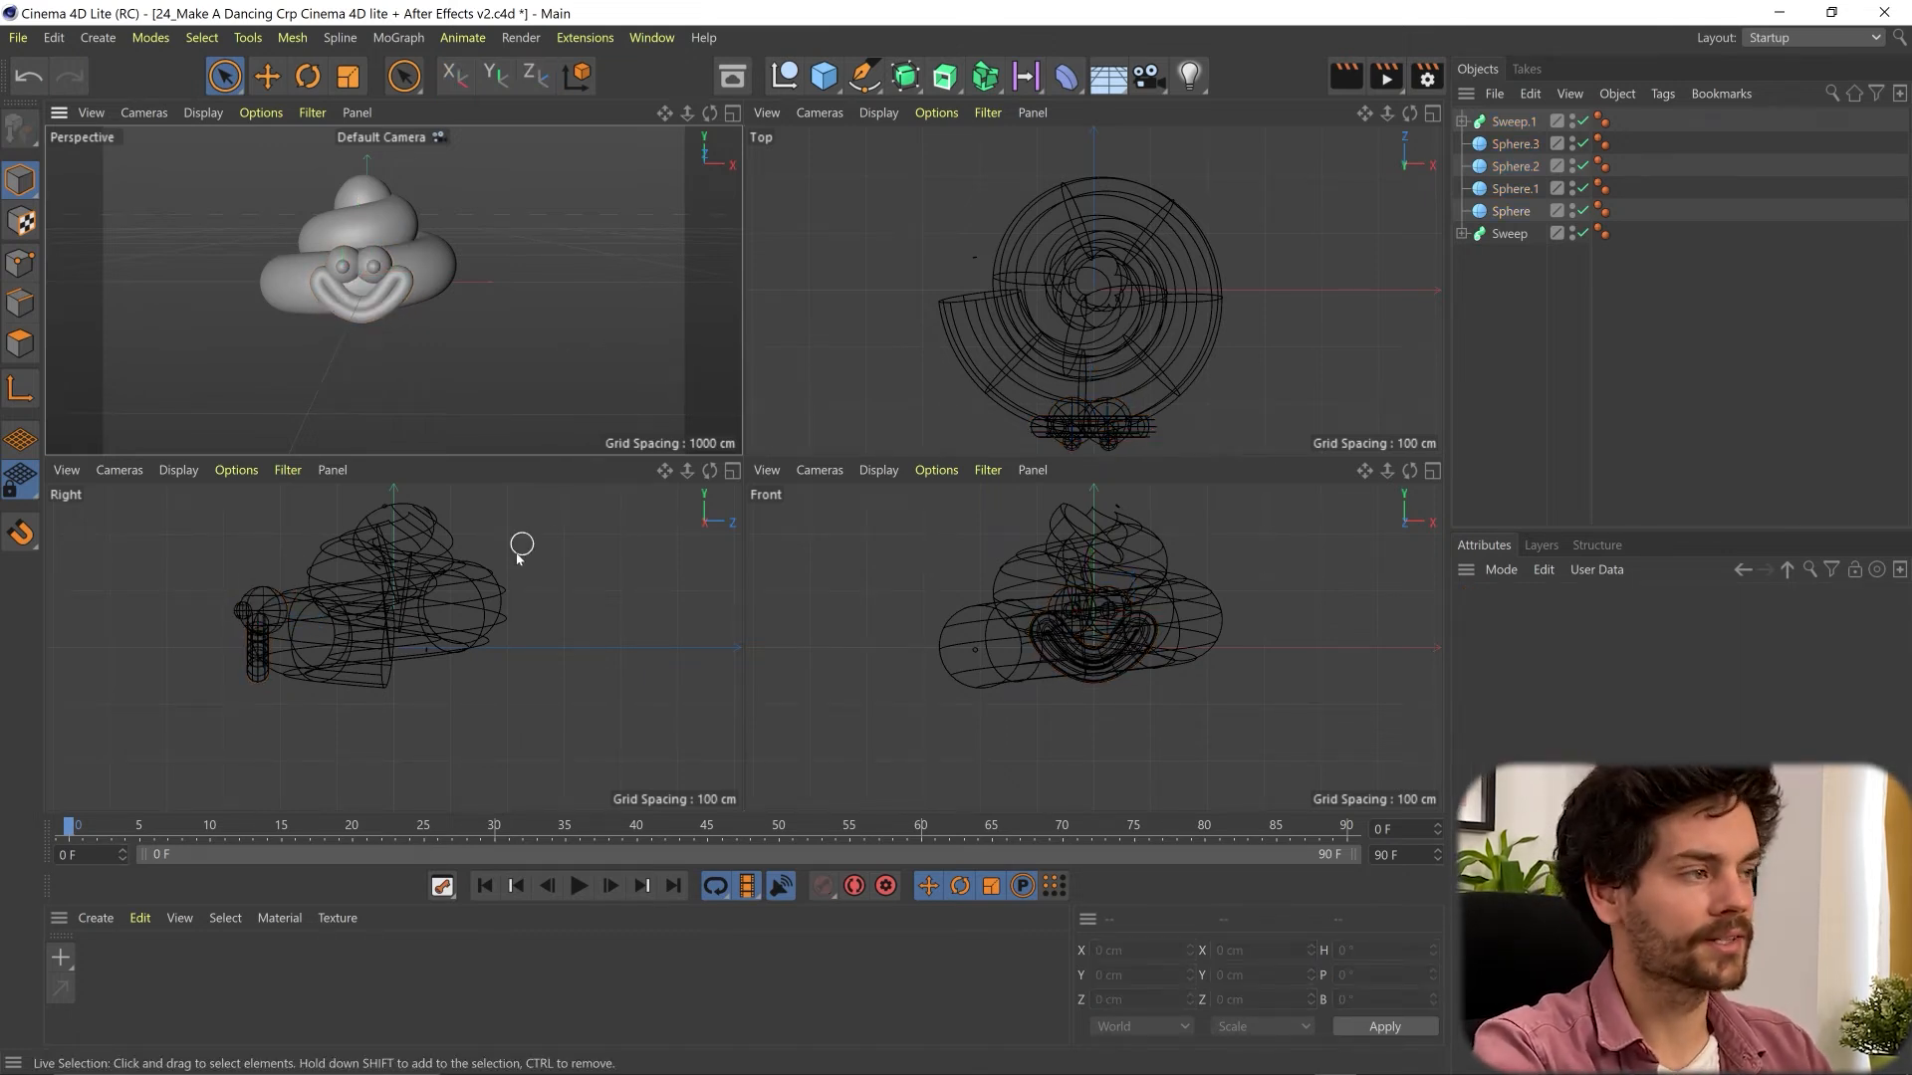
- Draw an open leg spline in the Right view from about Y 42 cm down to Y -234 cm, ending in a short forward foot segment
scroll(381, 583, down, 4)
alt+middle_drag(376, 588, 460, 603)
scroll(479, 623, up, 1)
click(864, 75)
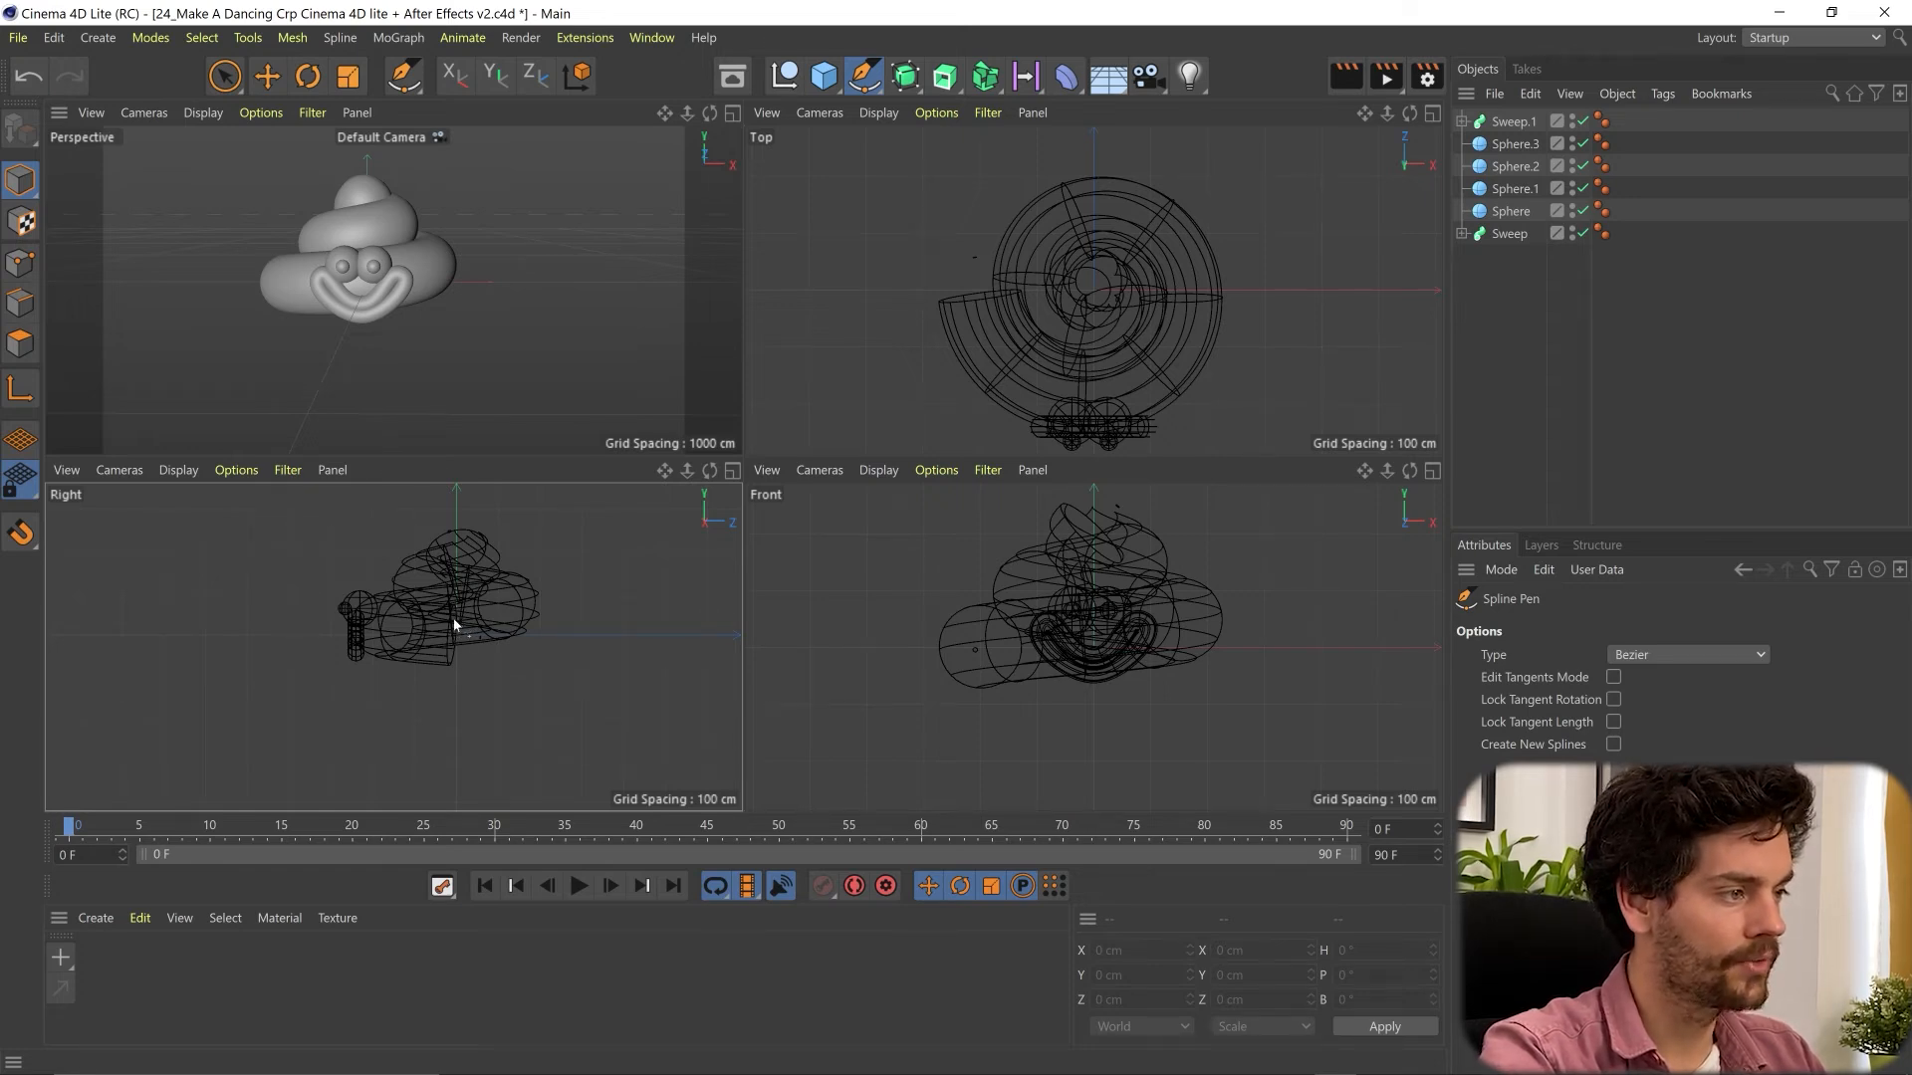
drag(453, 619, 448, 708)
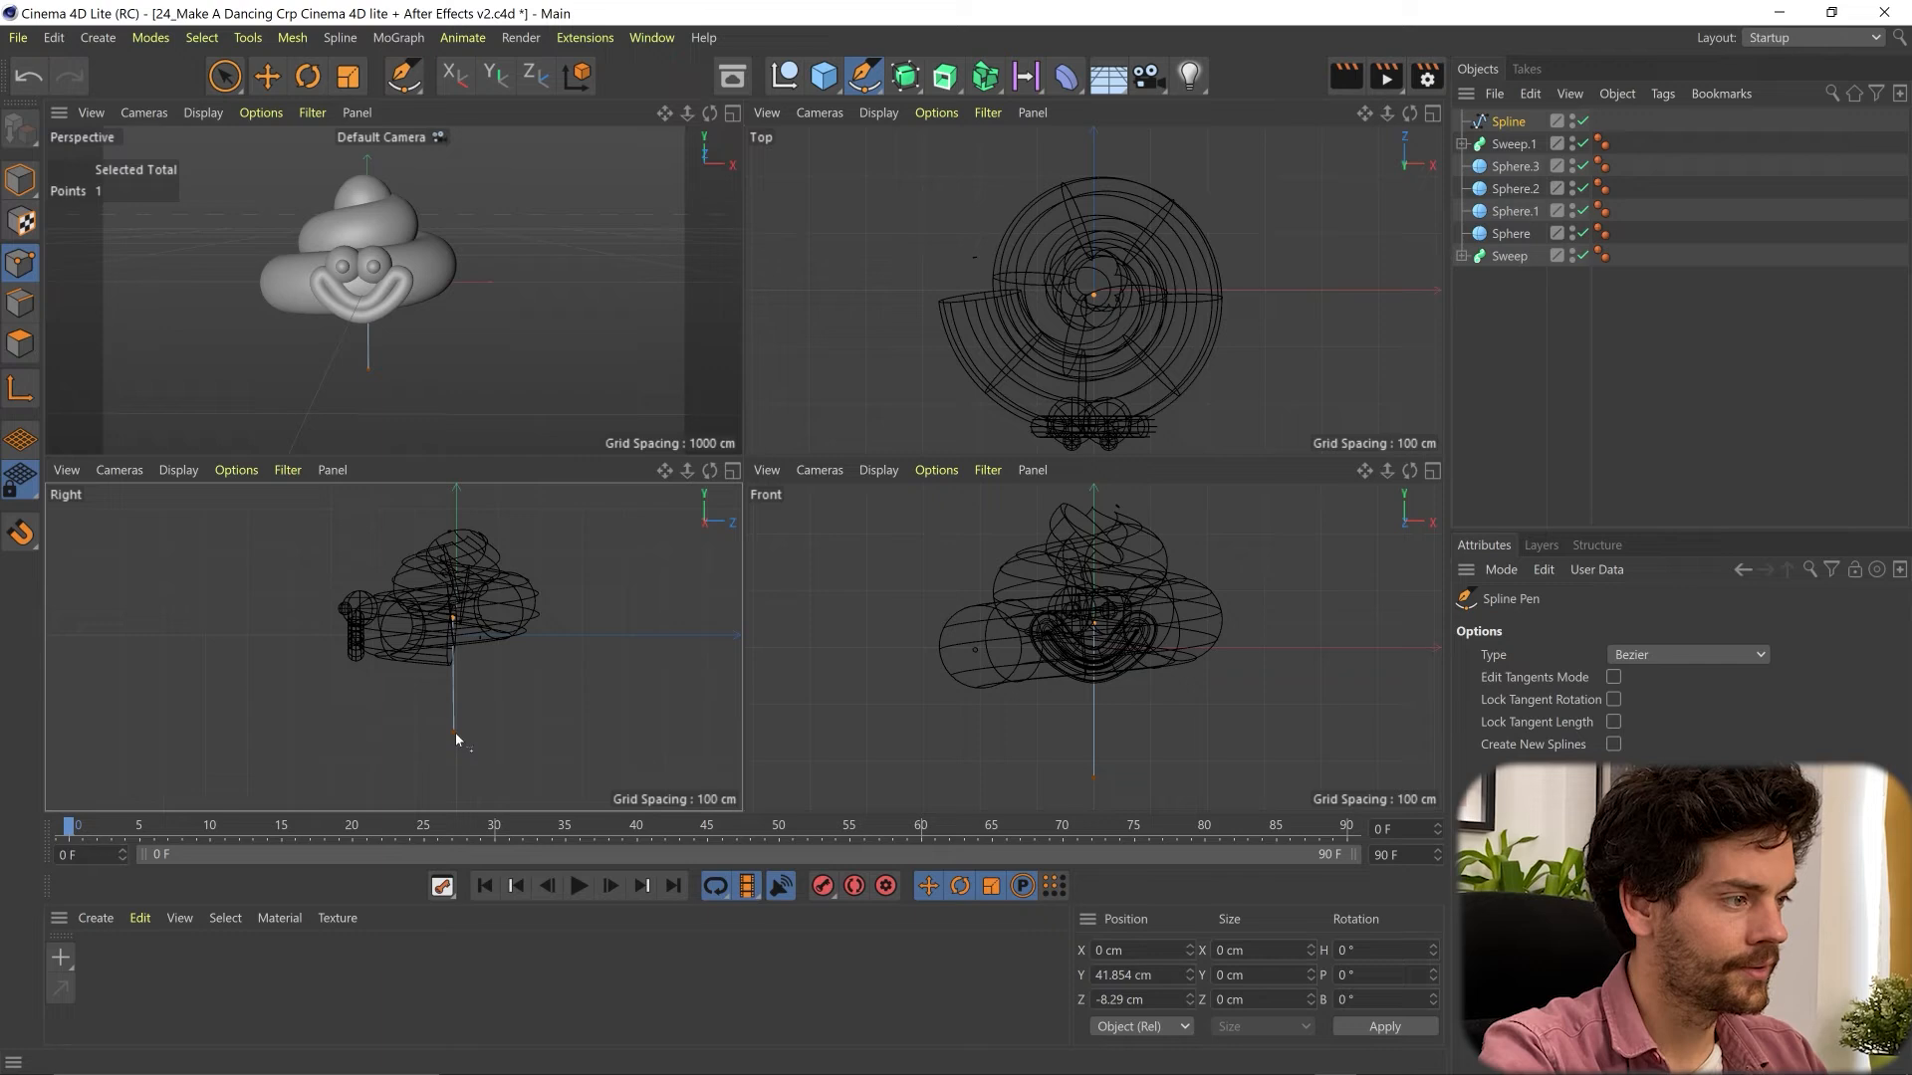
click(455, 733)
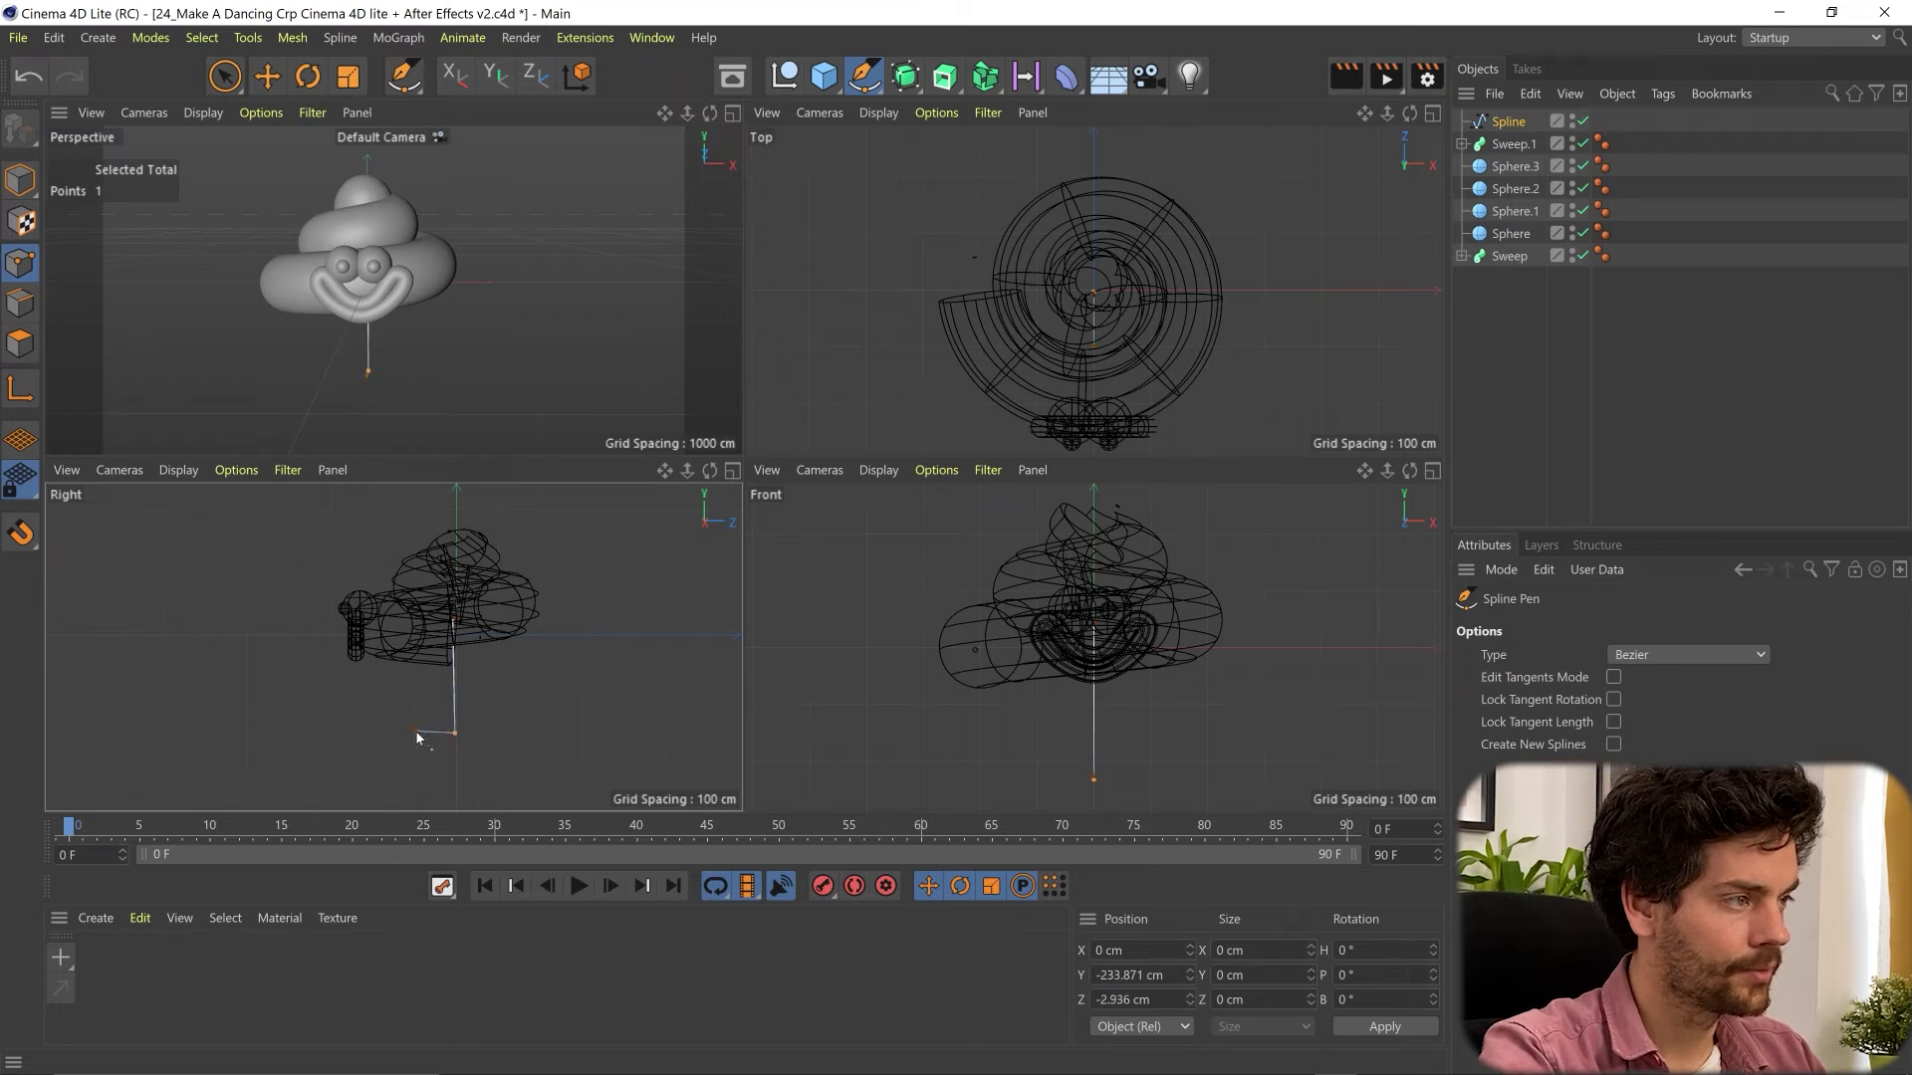
click(416, 734)
key(Escape)
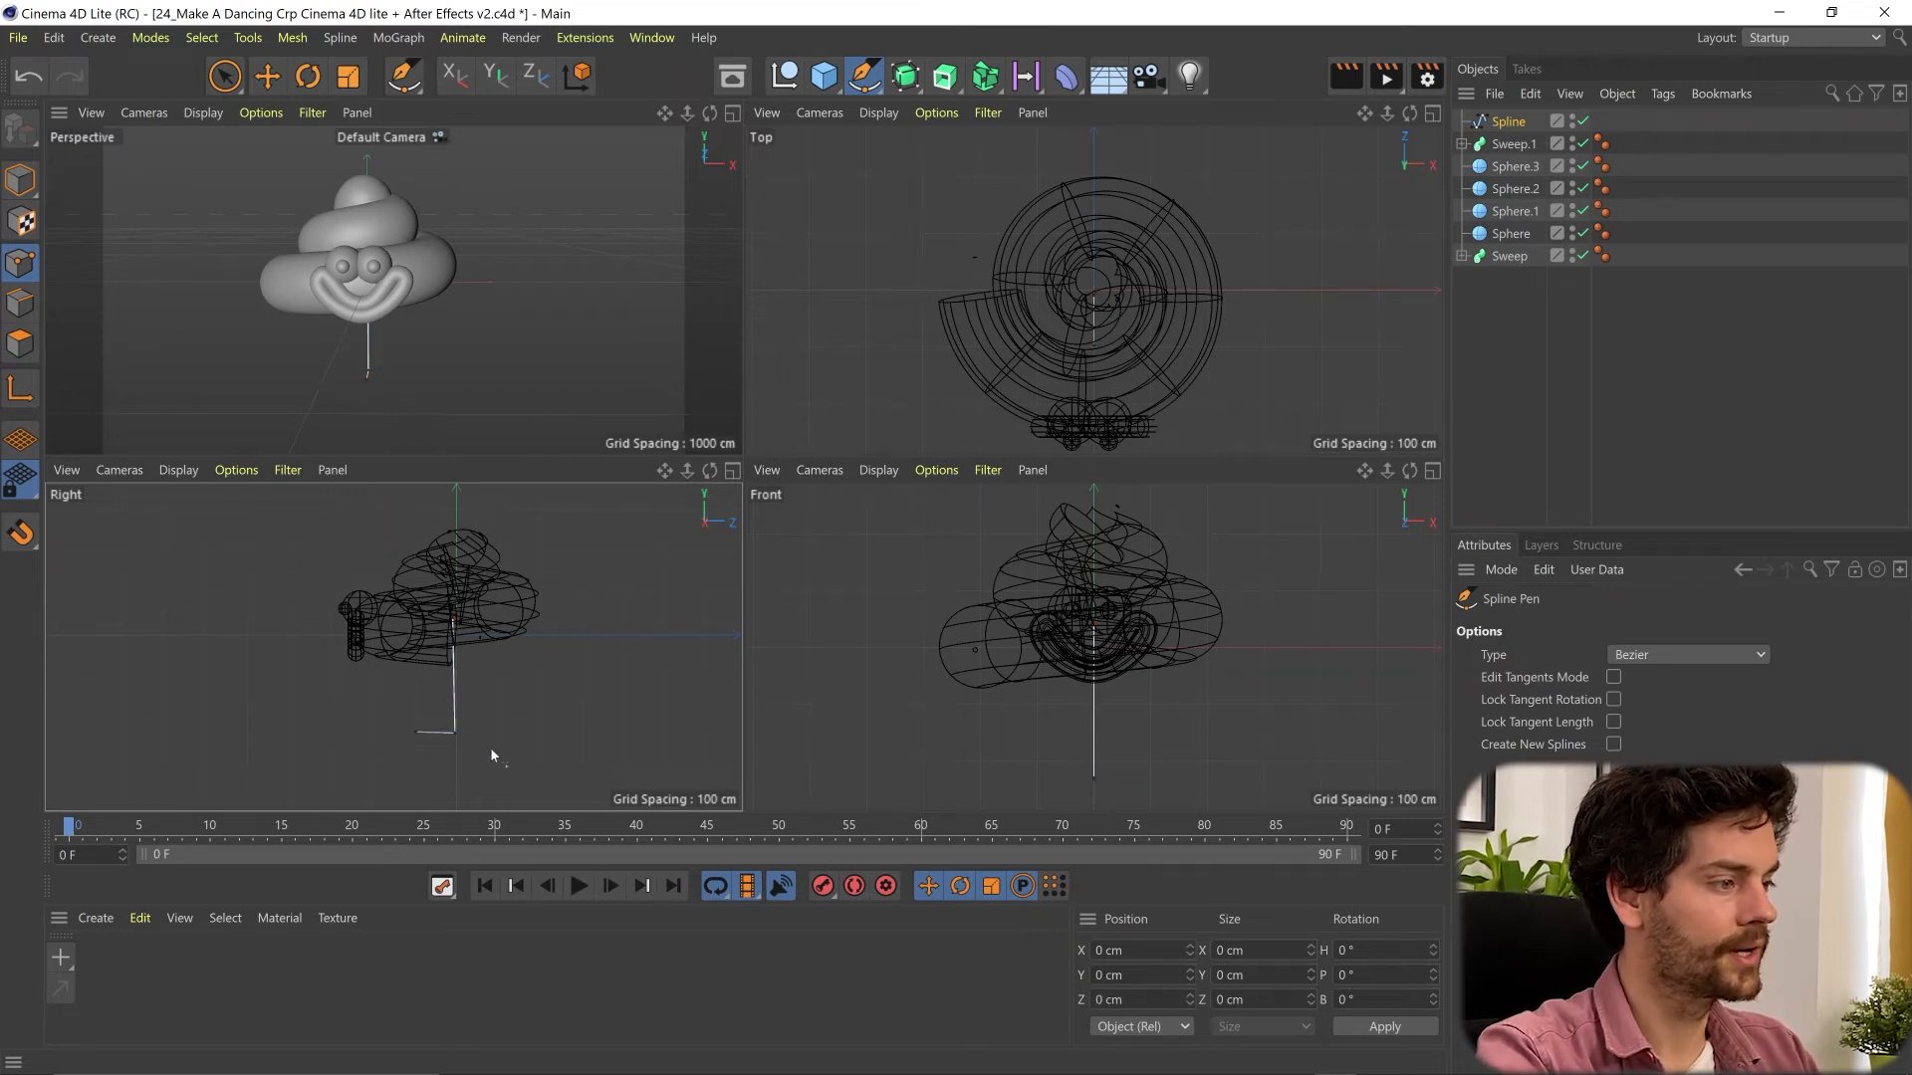
- Create a Sweep from the leg spline and a new Circle profile, with the circle placed above the path inside it
click(1508, 123)
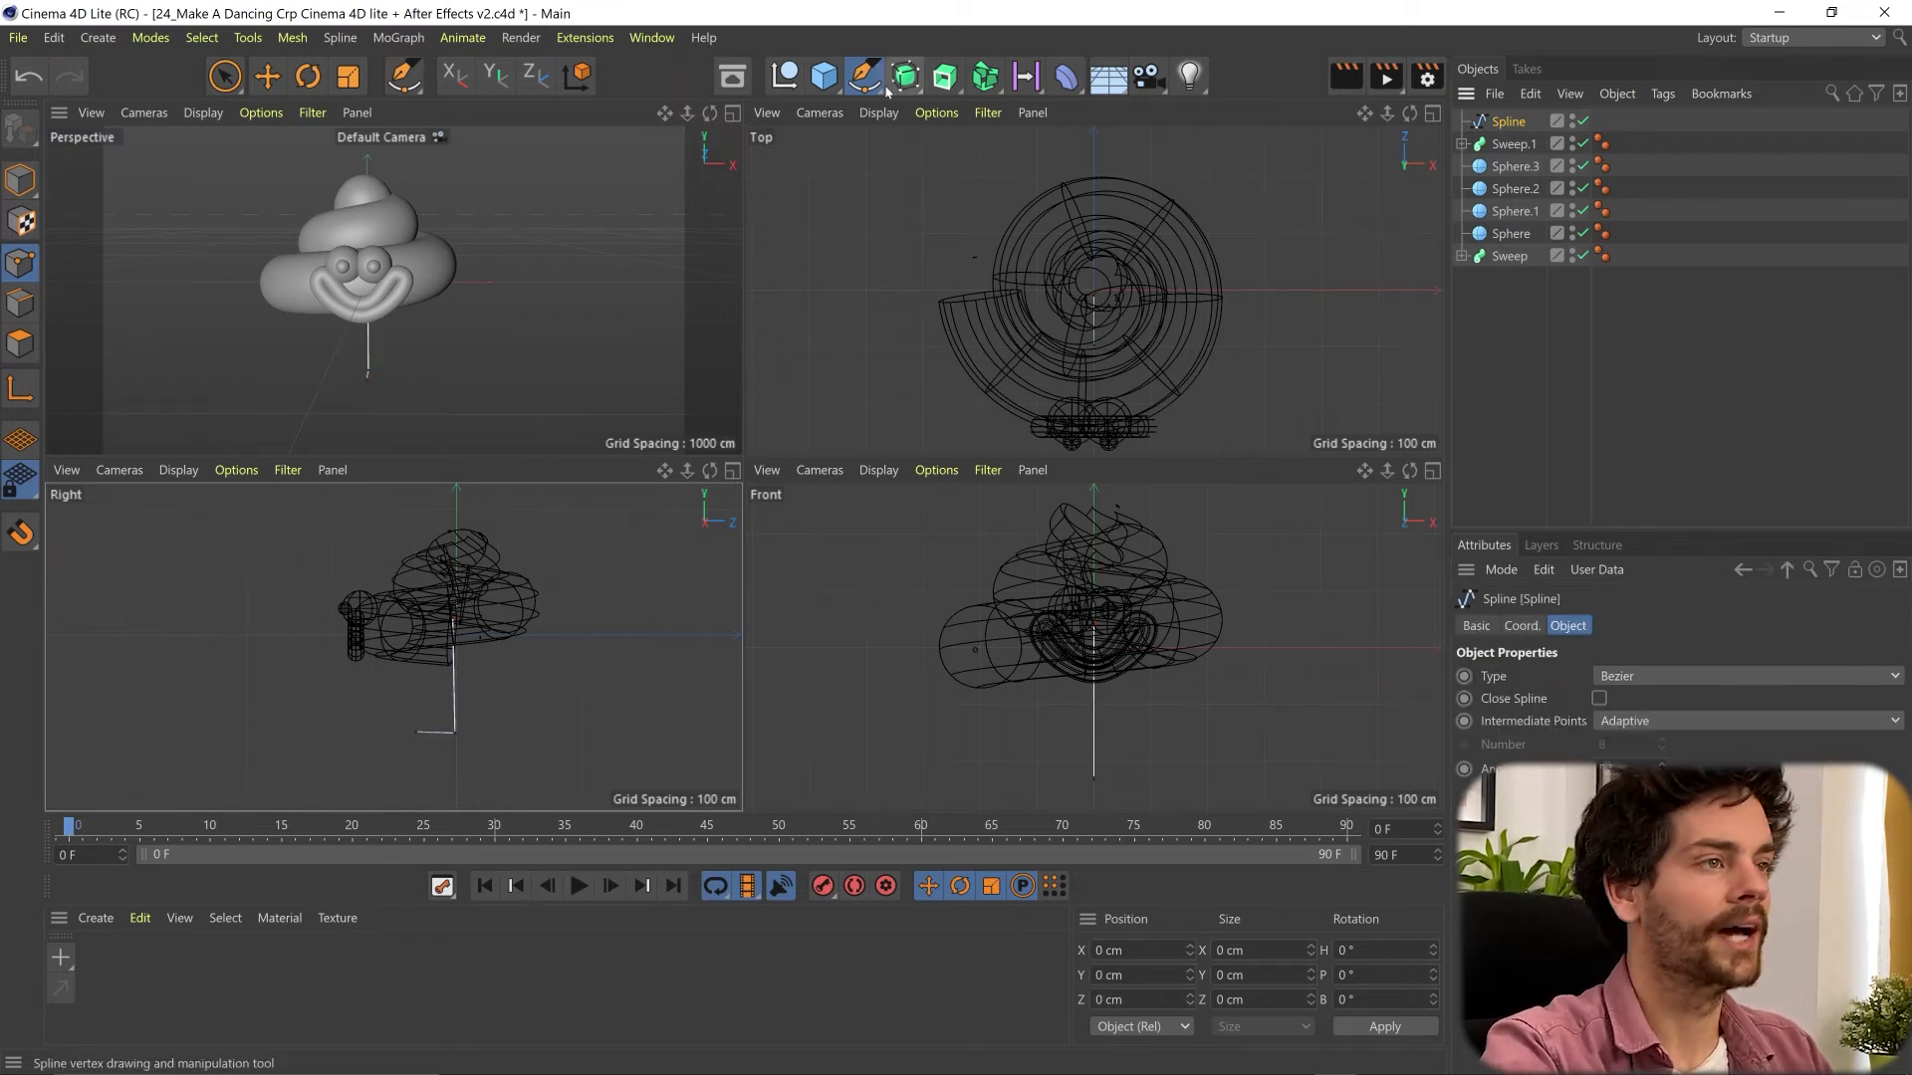
click(865, 73)
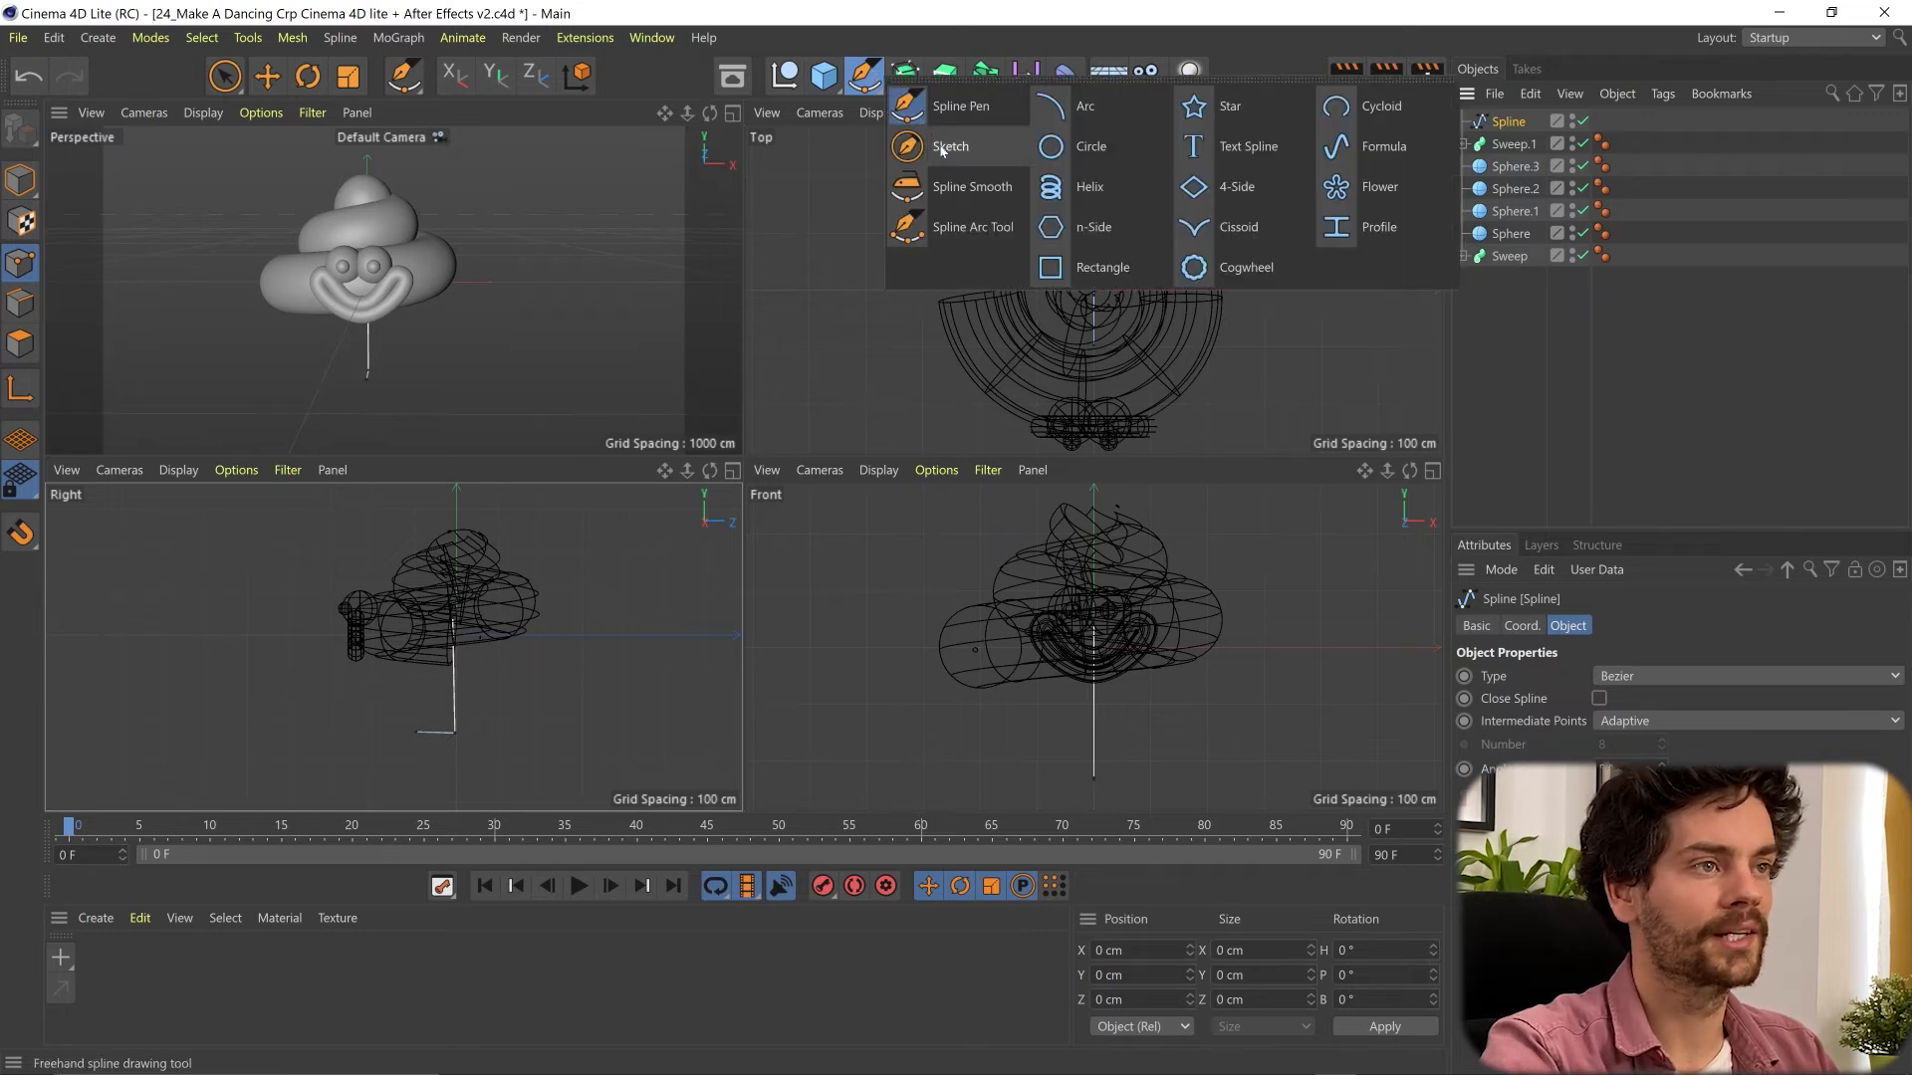
click(1088, 148)
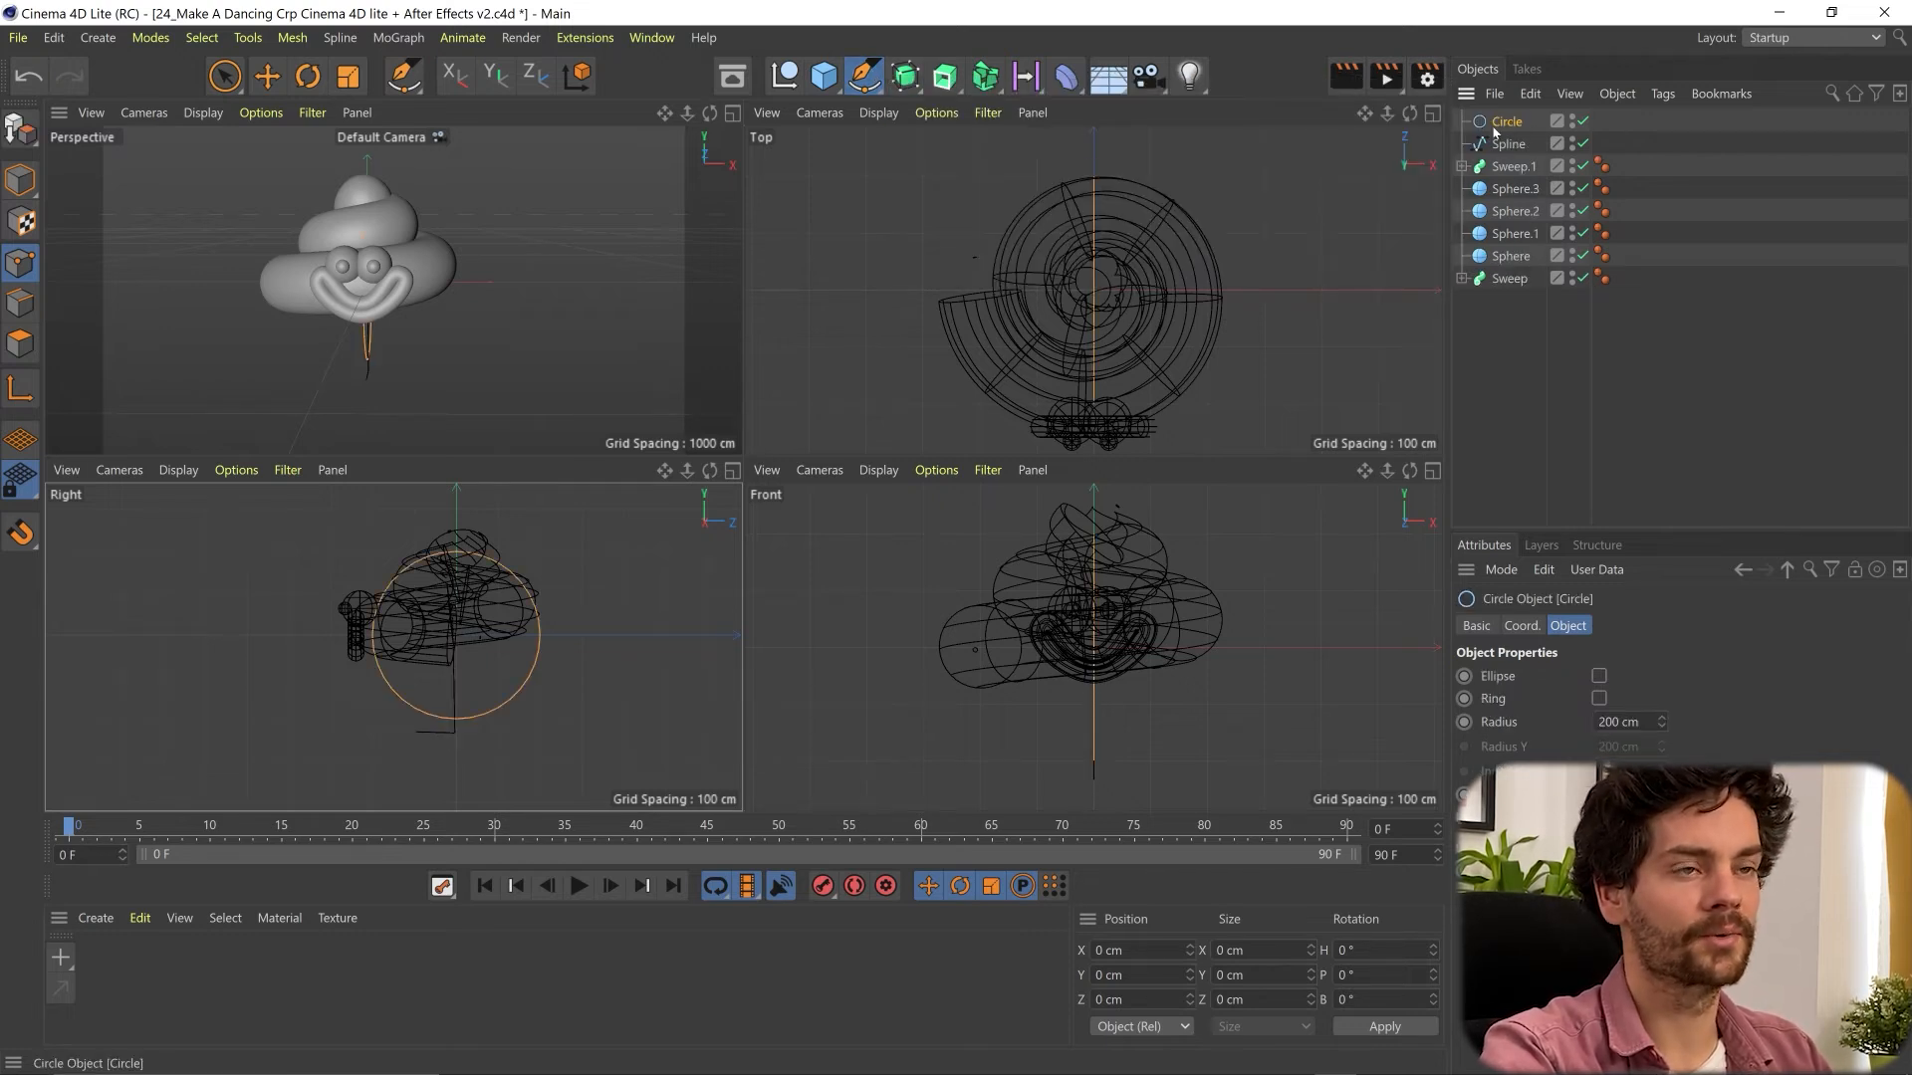
click(944, 77)
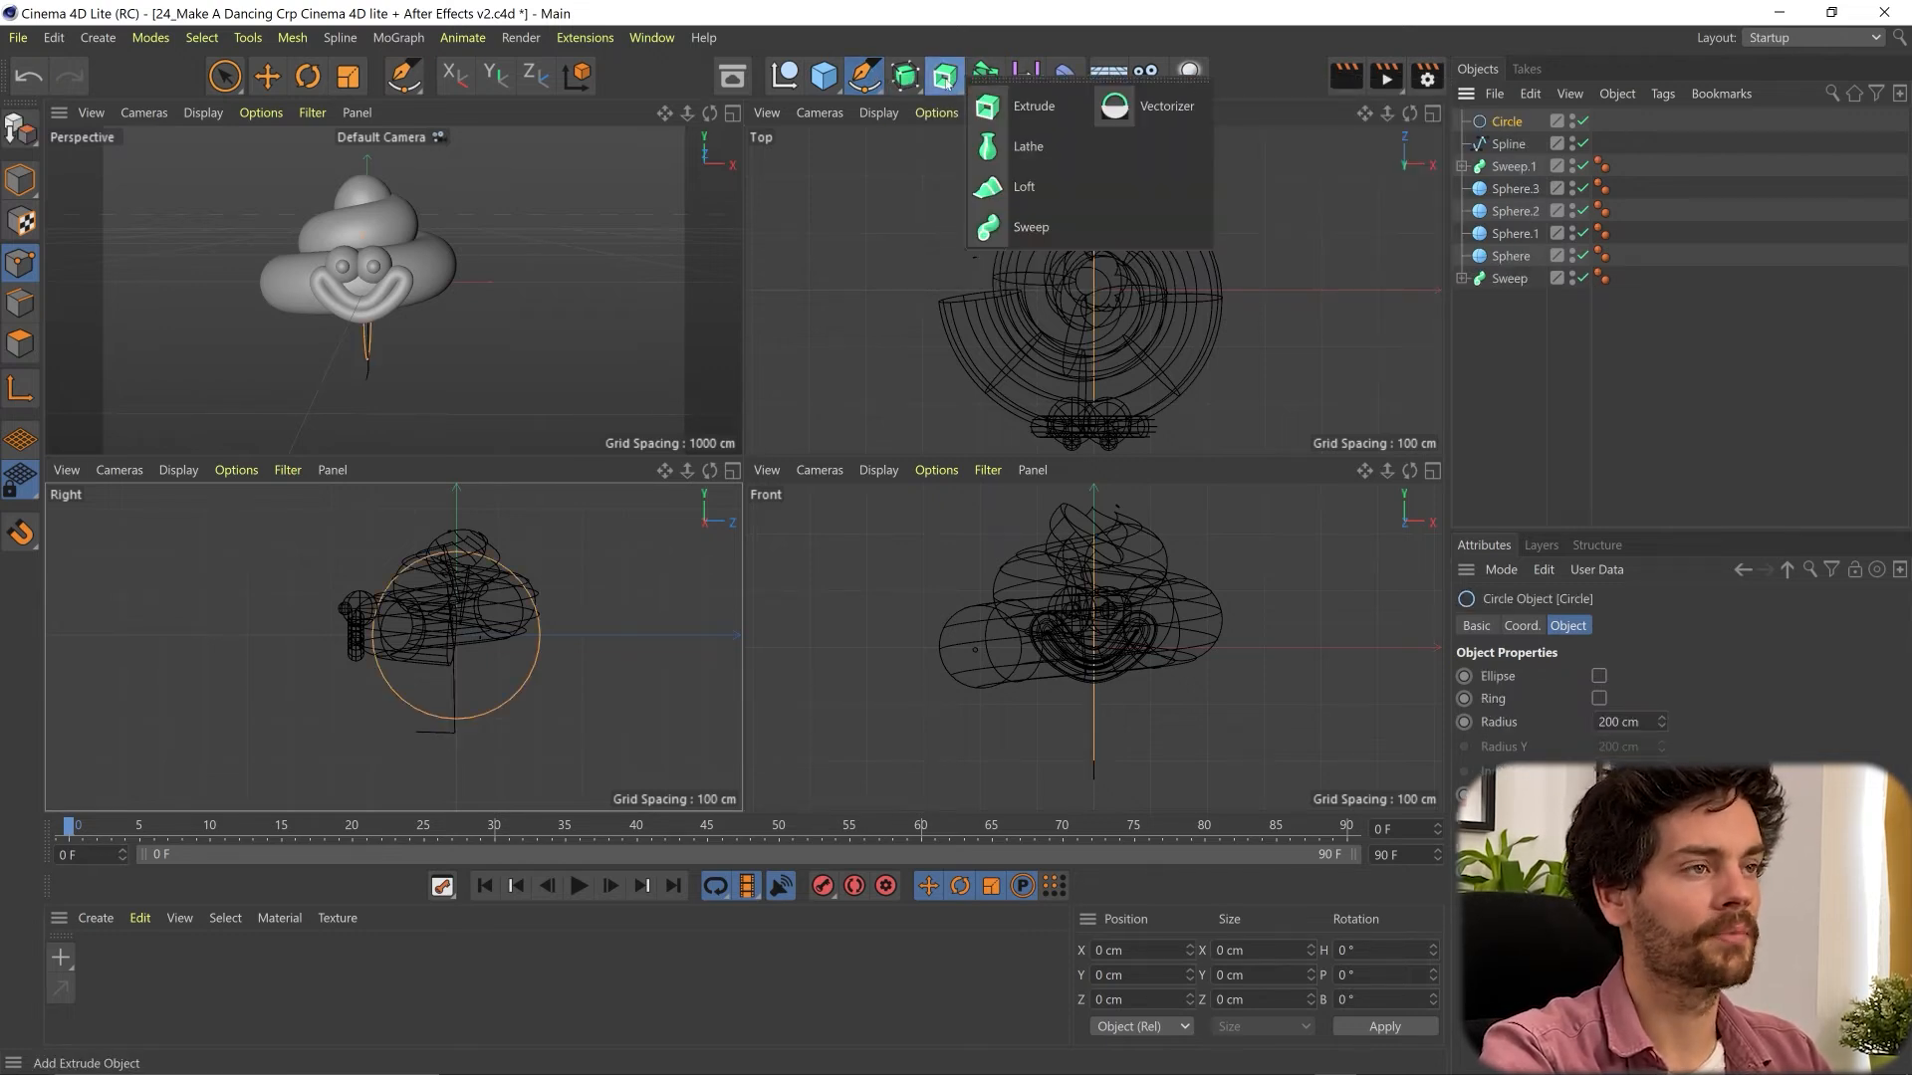
click(1029, 227)
click(1509, 167)
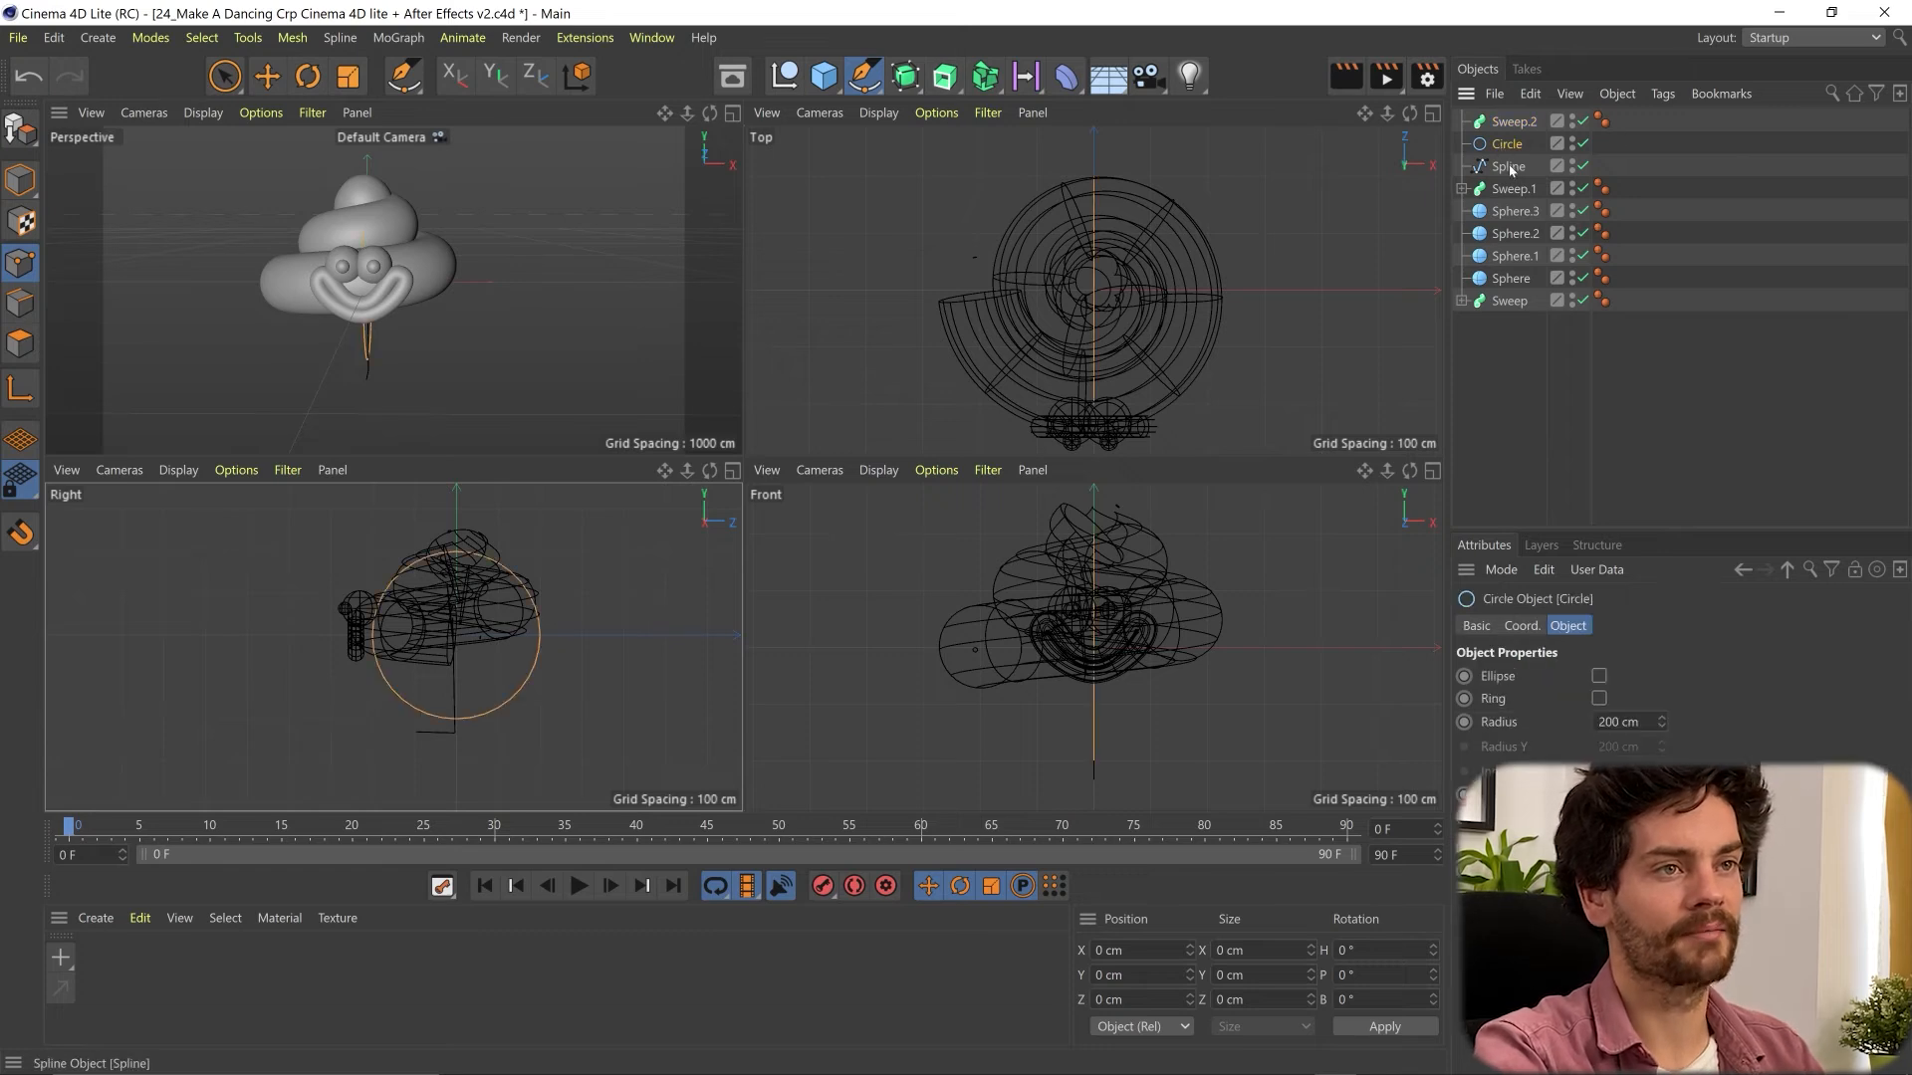
ctrl+click(1504, 145)
drag(1503, 147, 1520, 126)
click(1521, 147)
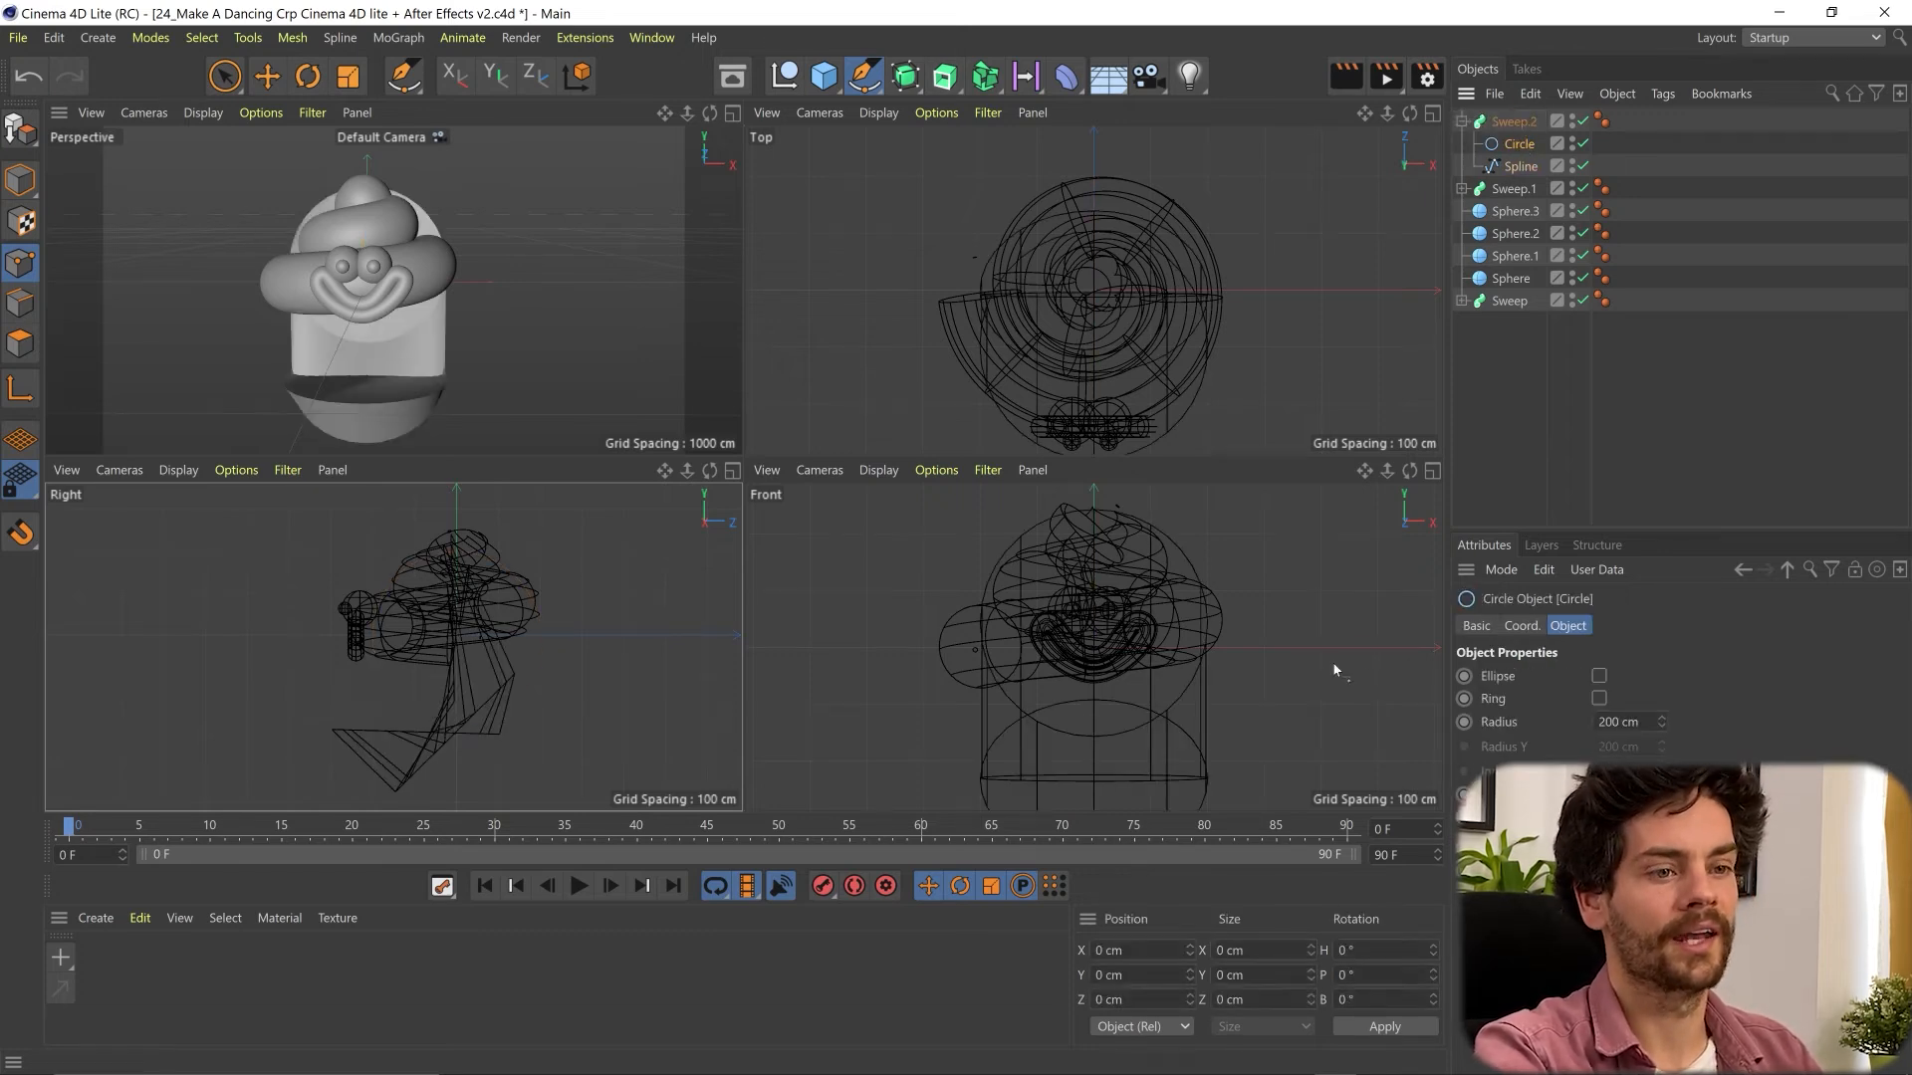
- Set the leg circle's radius to 21 cm and its plane to XY
double_click(1623, 722)
text(15)
key(Return)
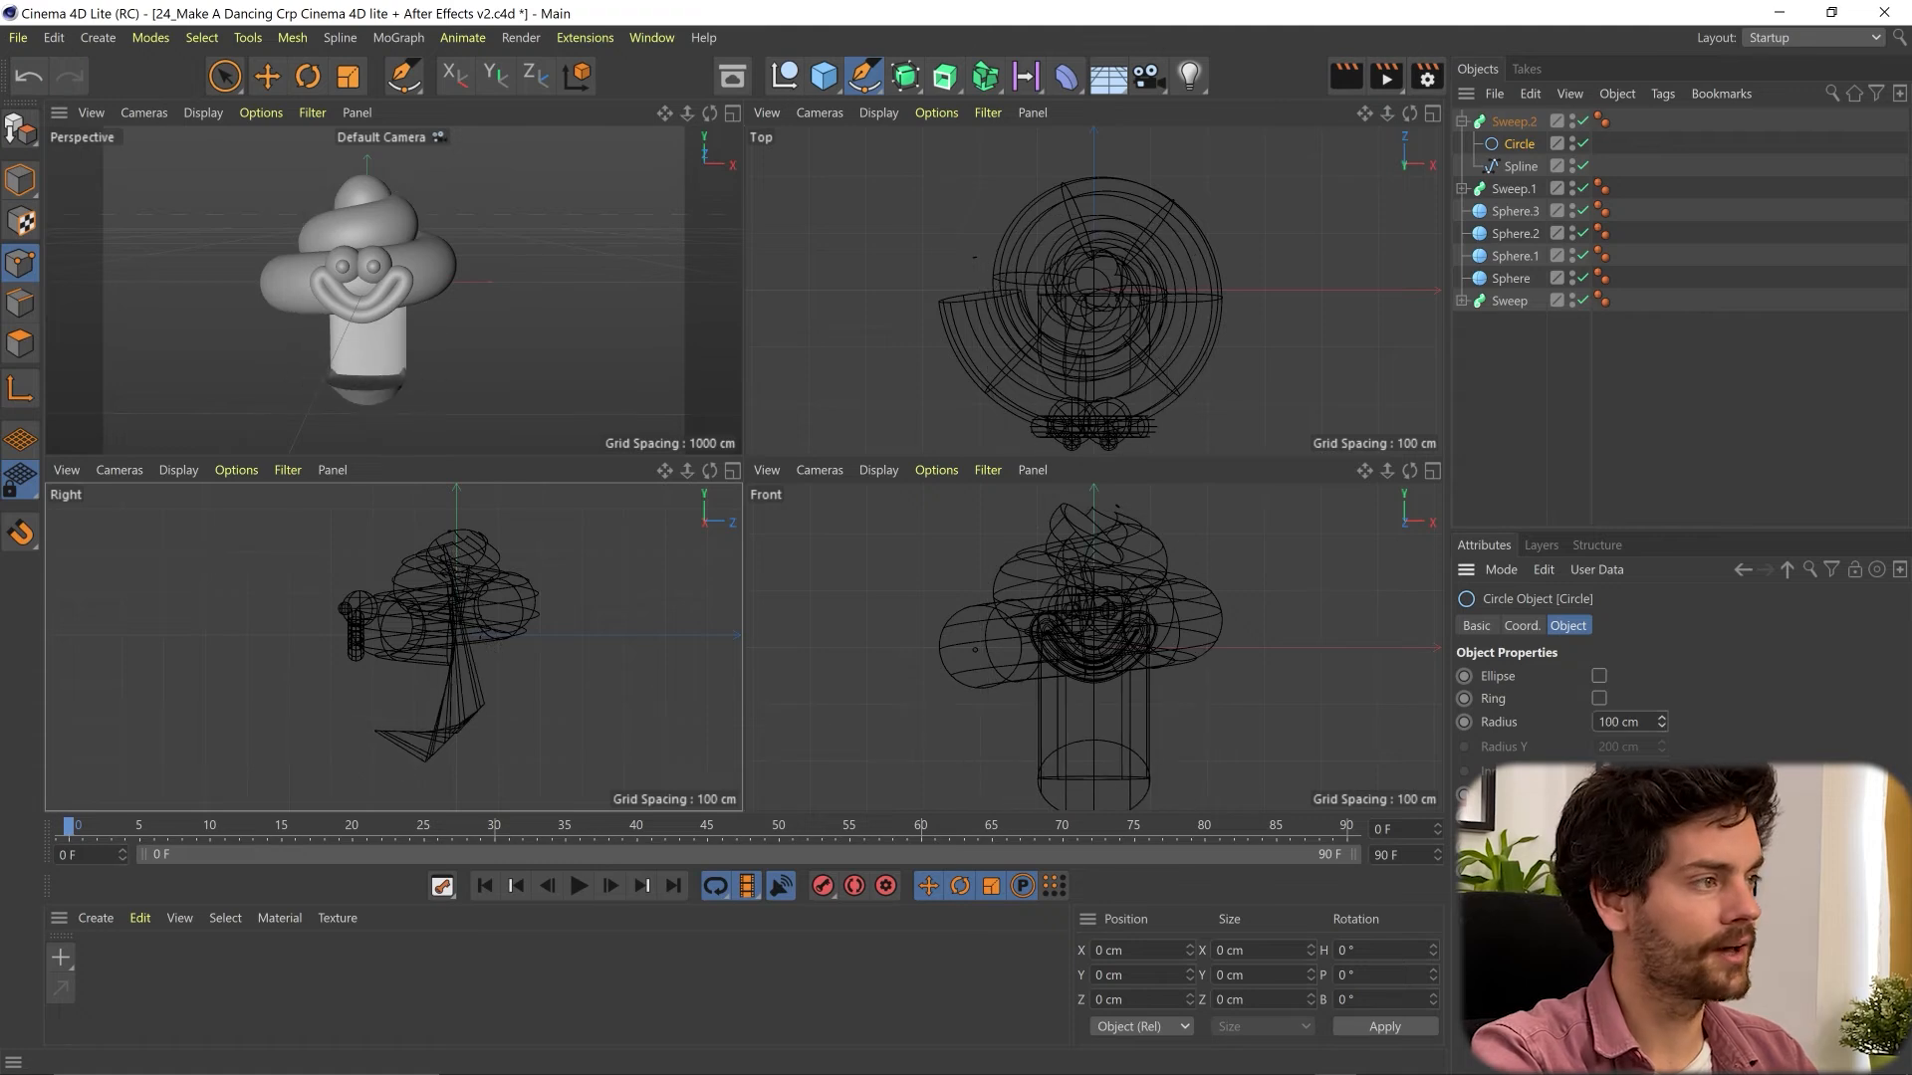
drag(1661, 722, 1660, 718)
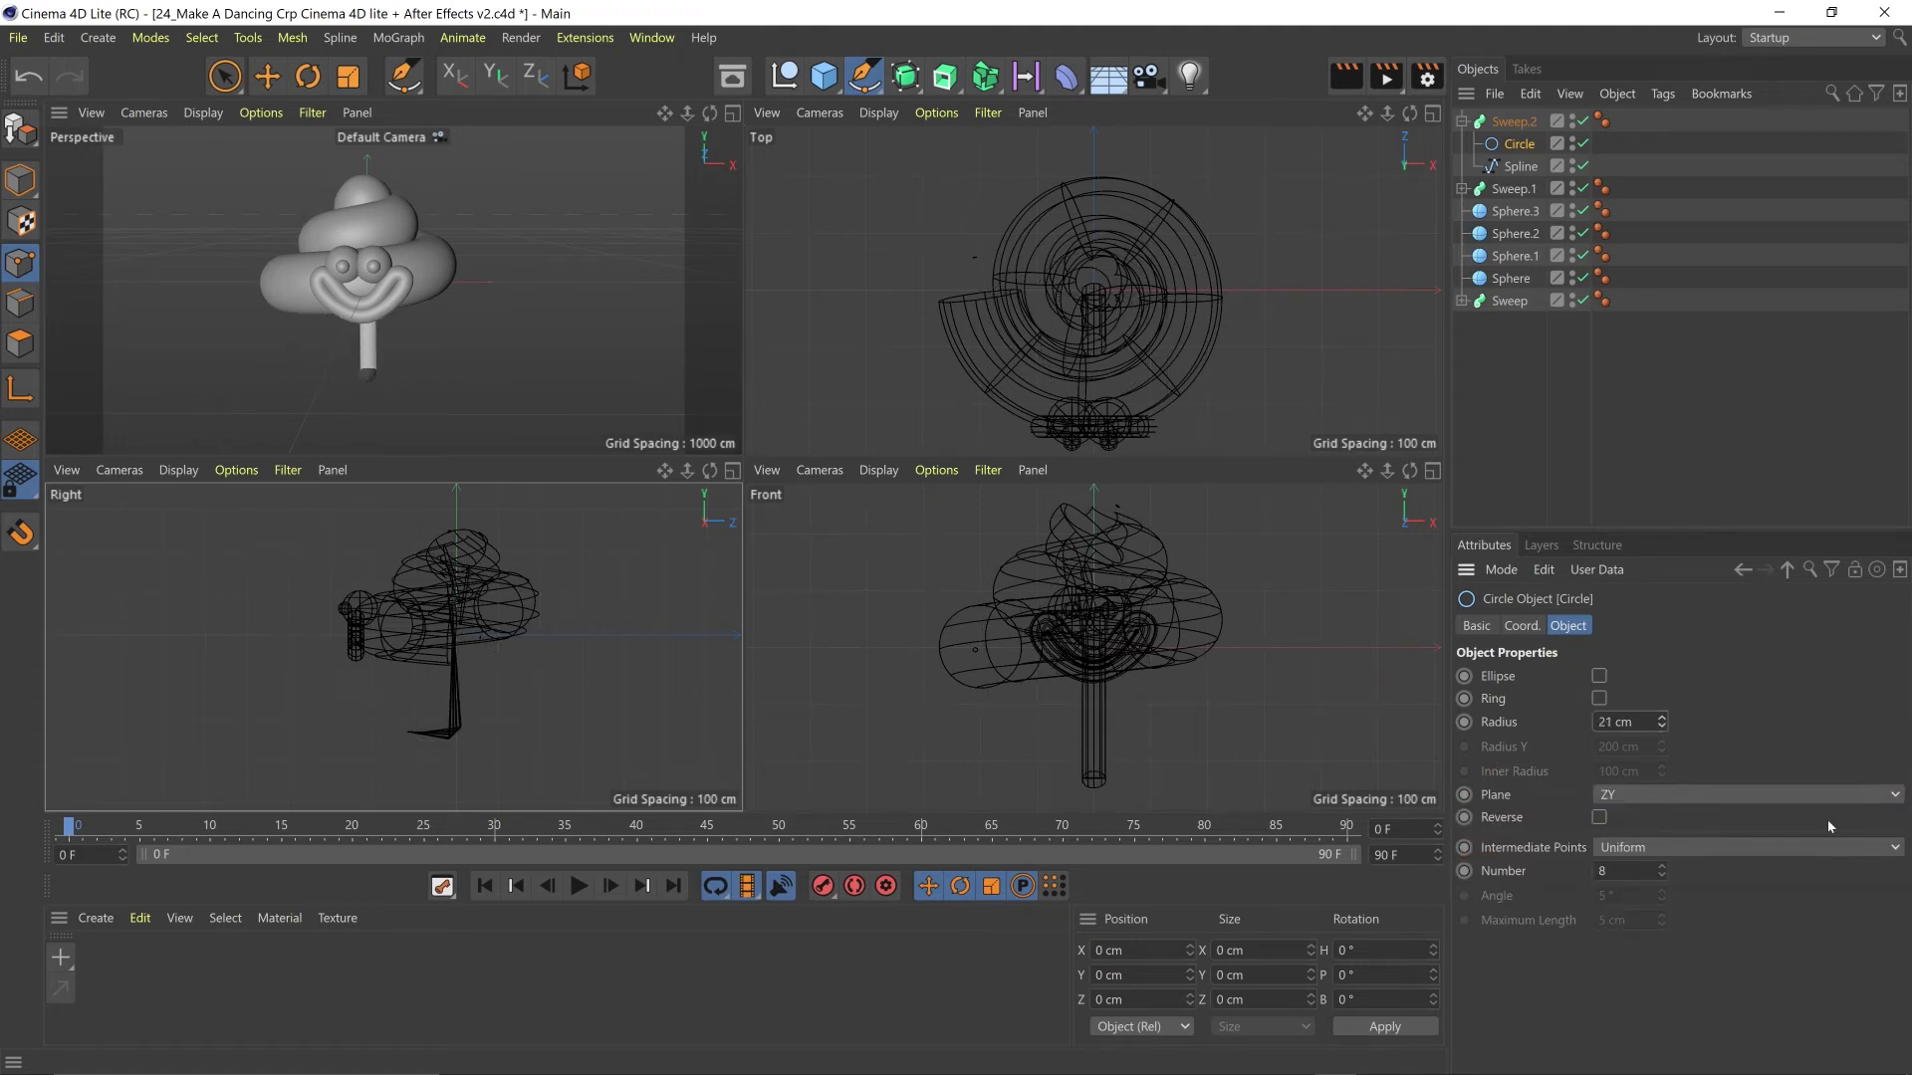
click(1622, 795)
click(1634, 826)
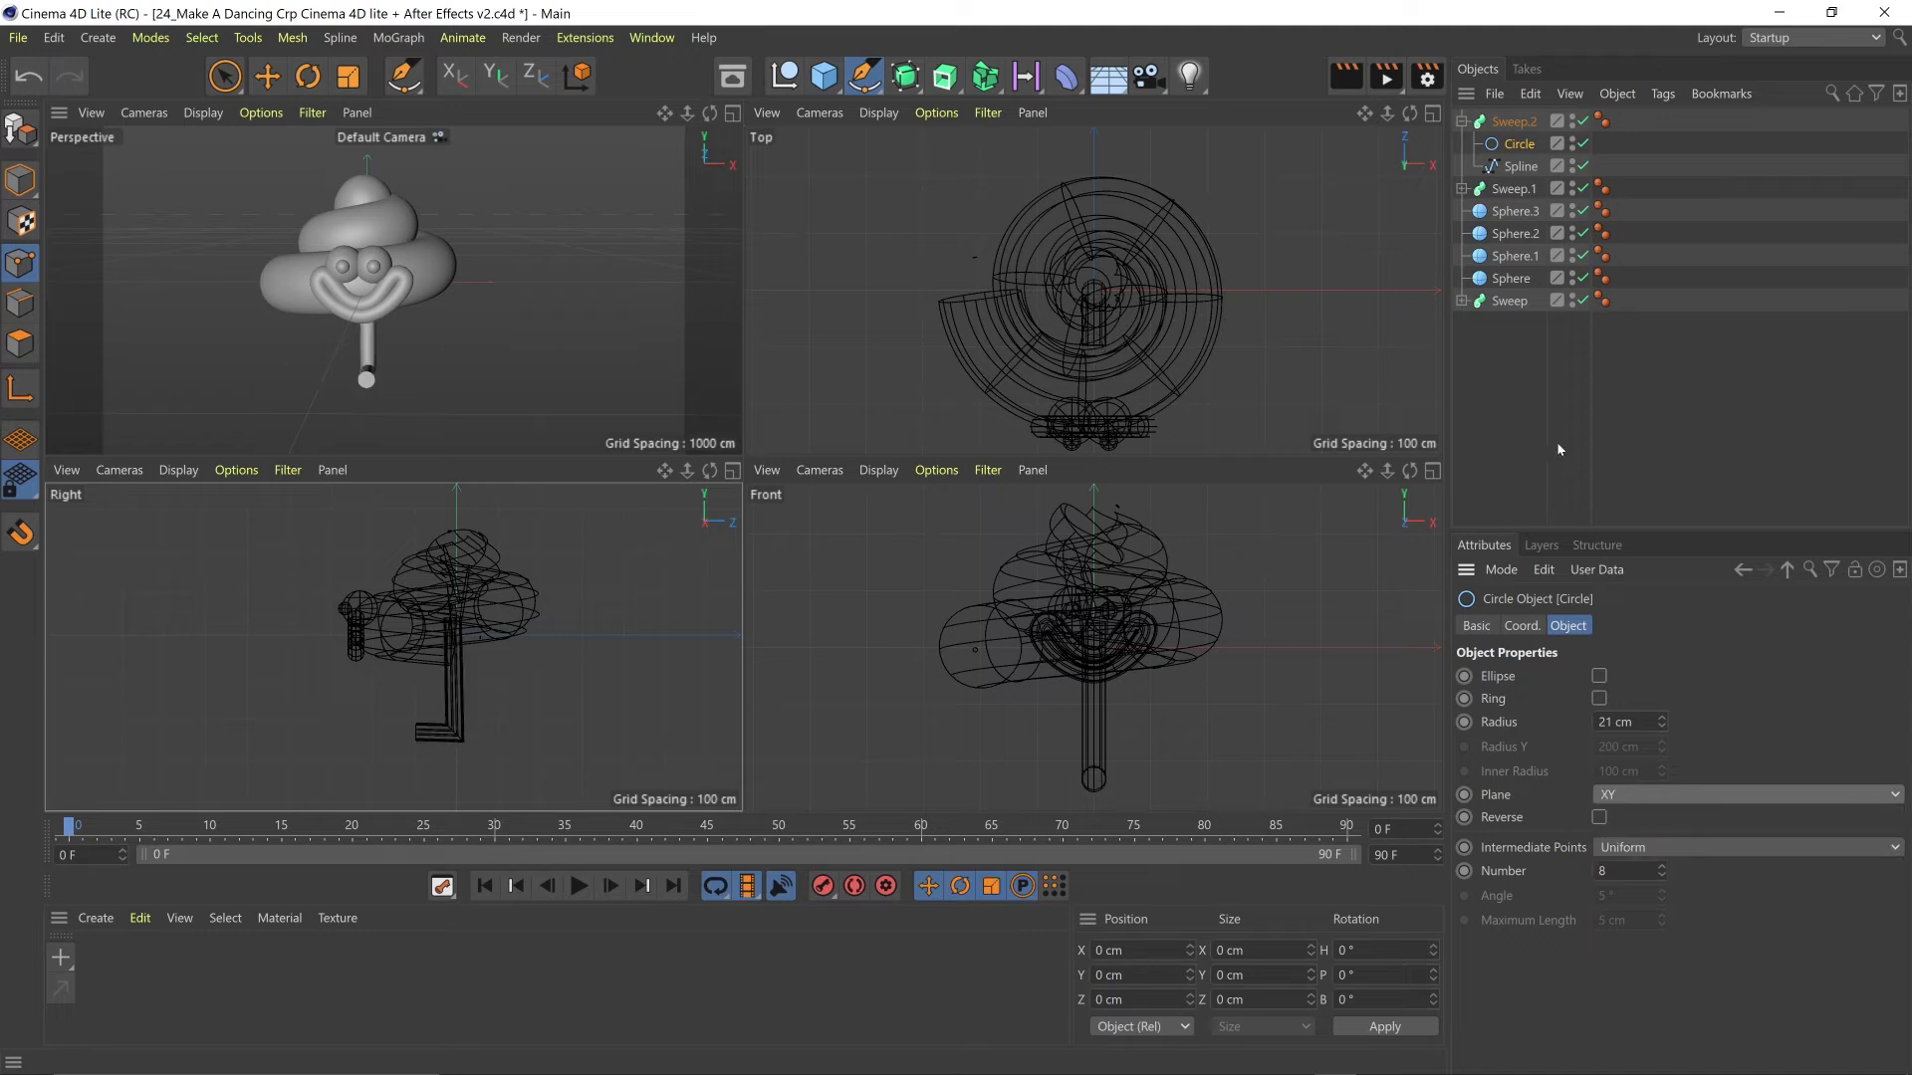
- Round off both end caps of the leg sweep with a Round bevel larger than 17 cm
click(1514, 122)
click(1676, 626)
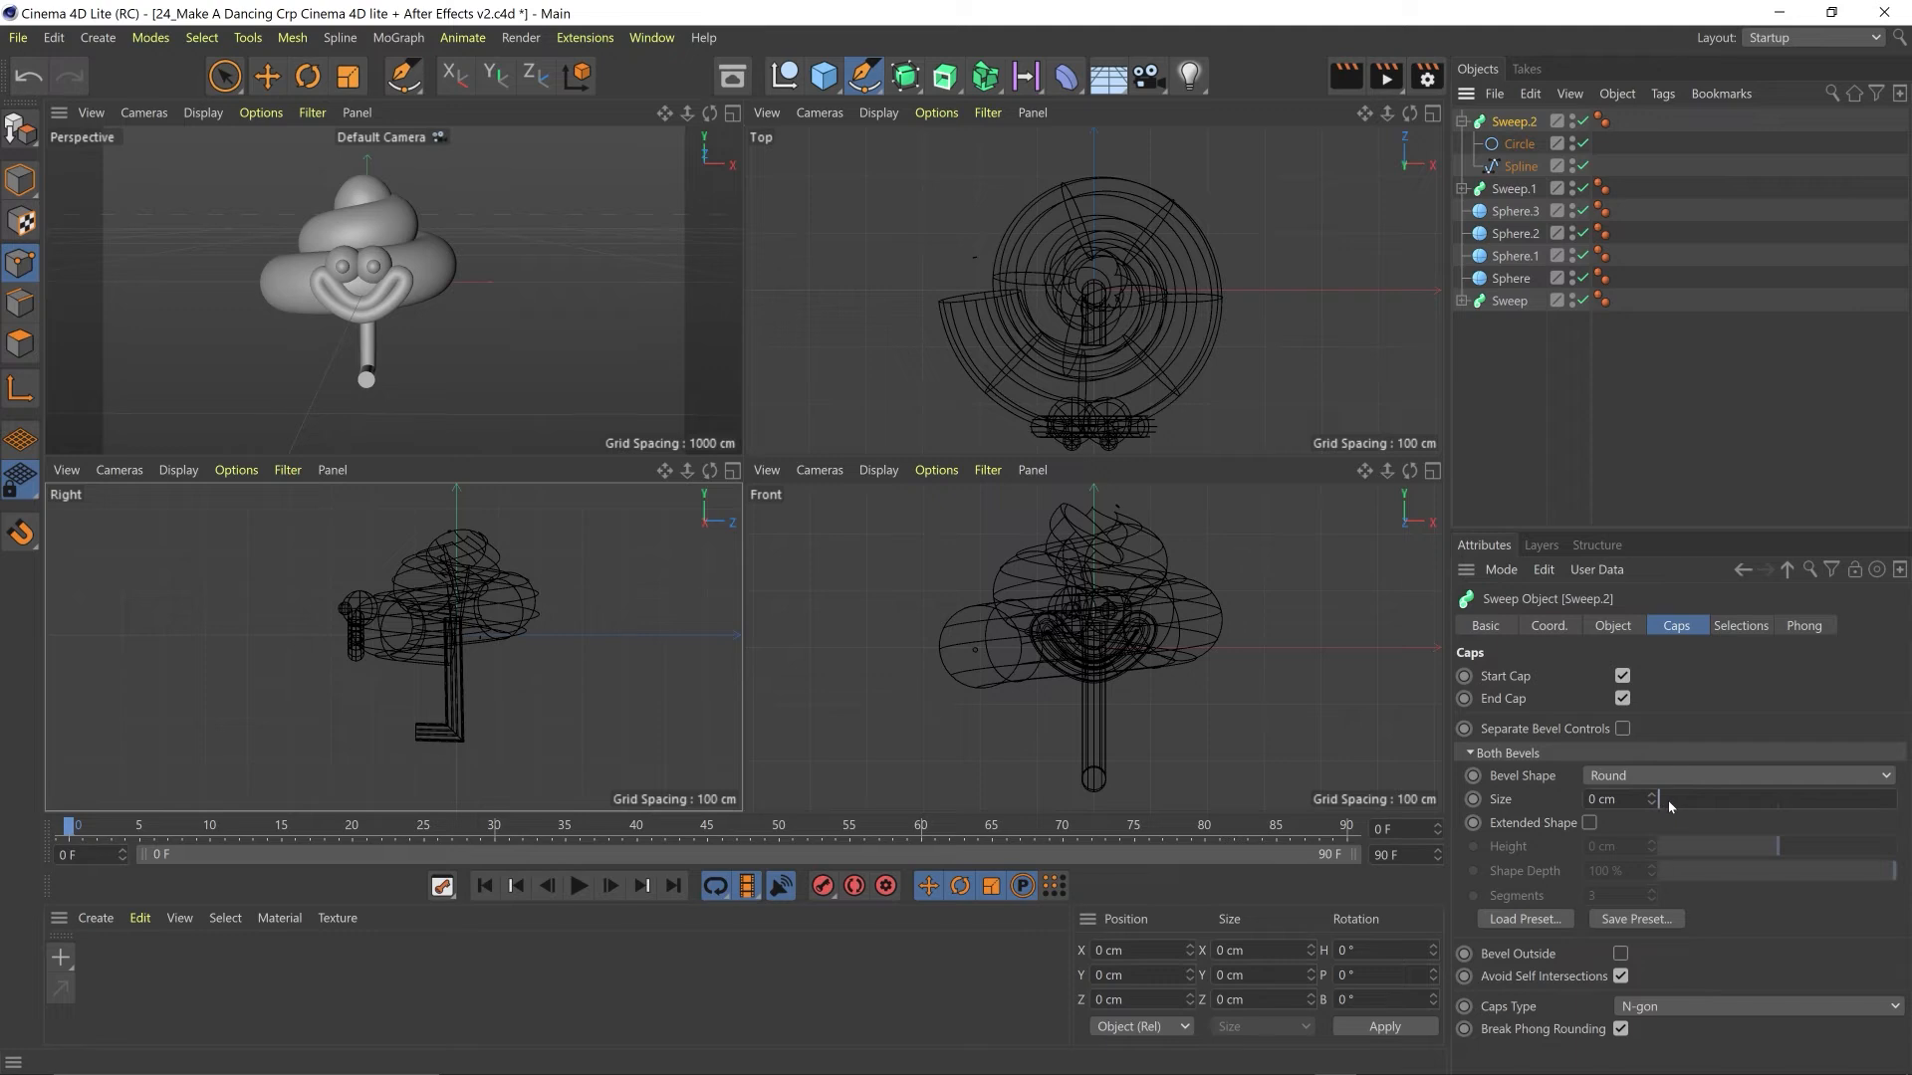
drag(1668, 798, 1713, 806)
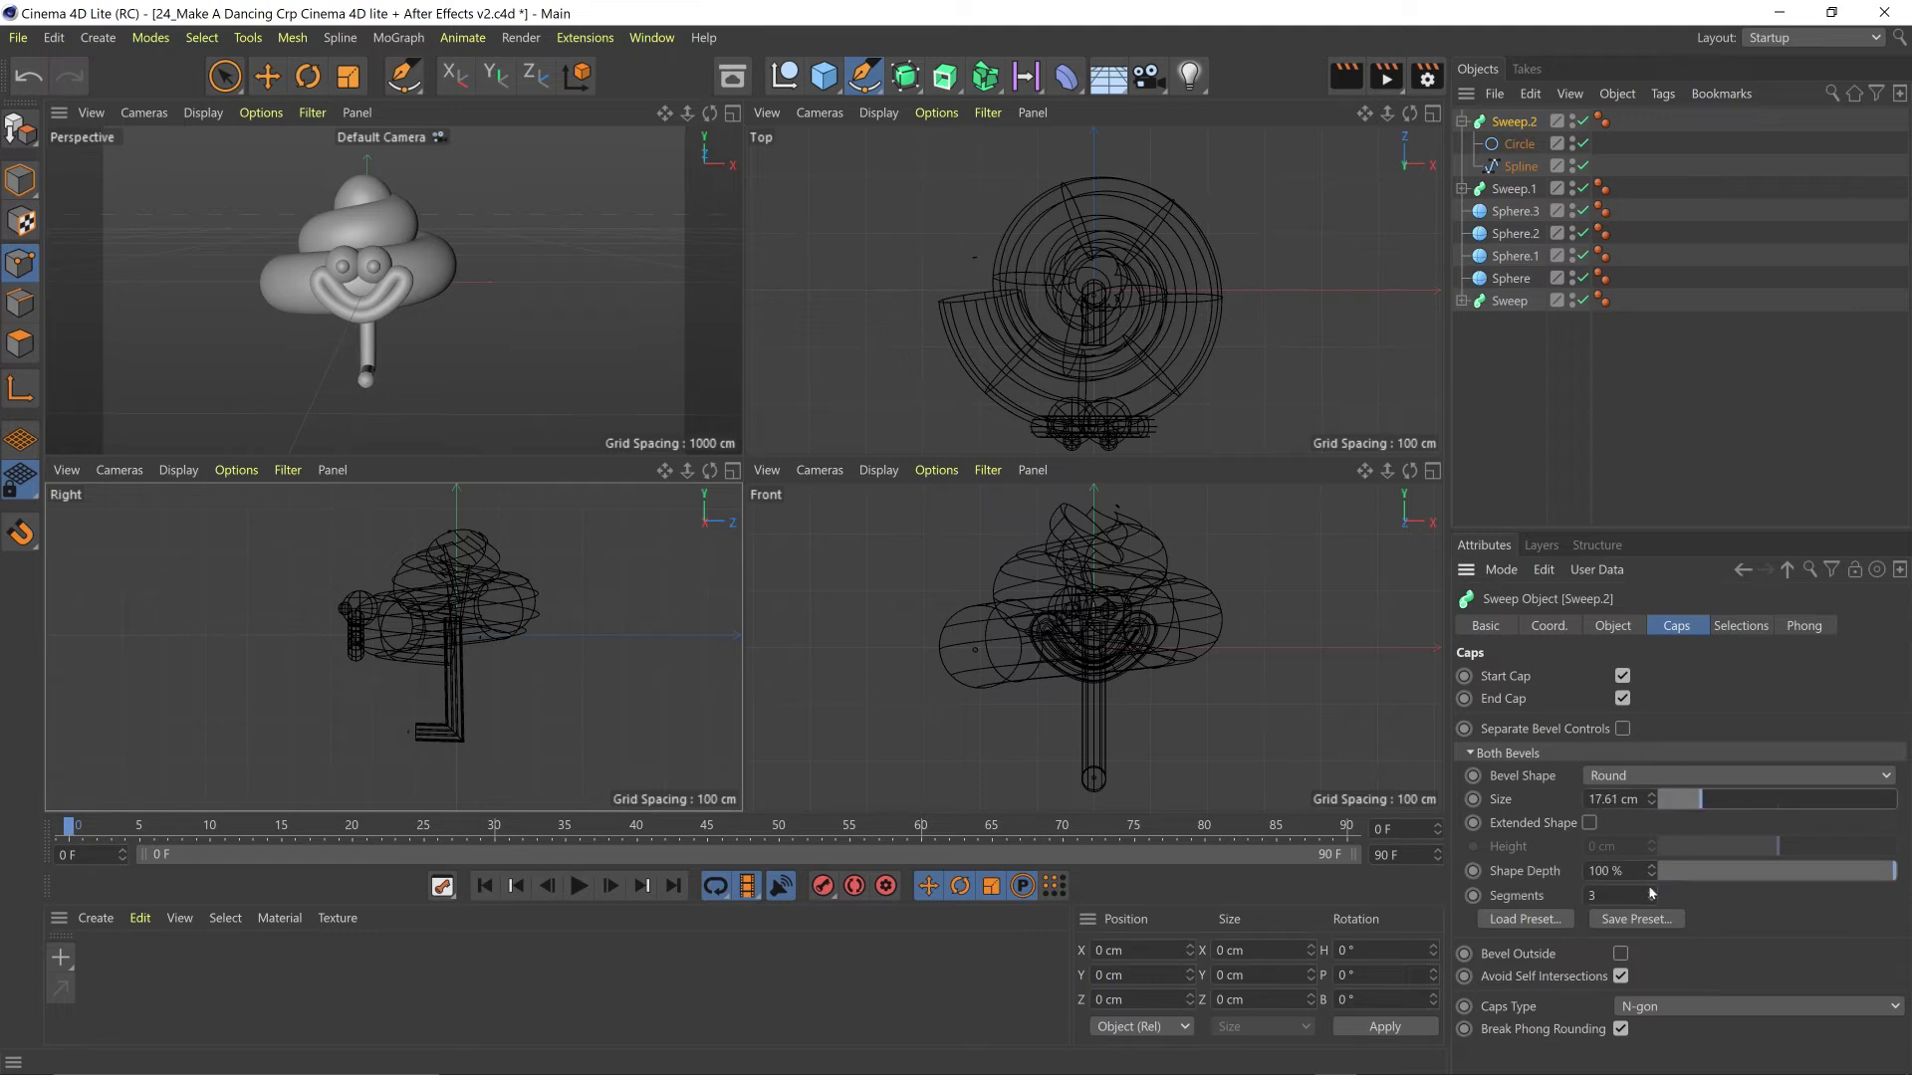
drag(1707, 800, 1715, 799)
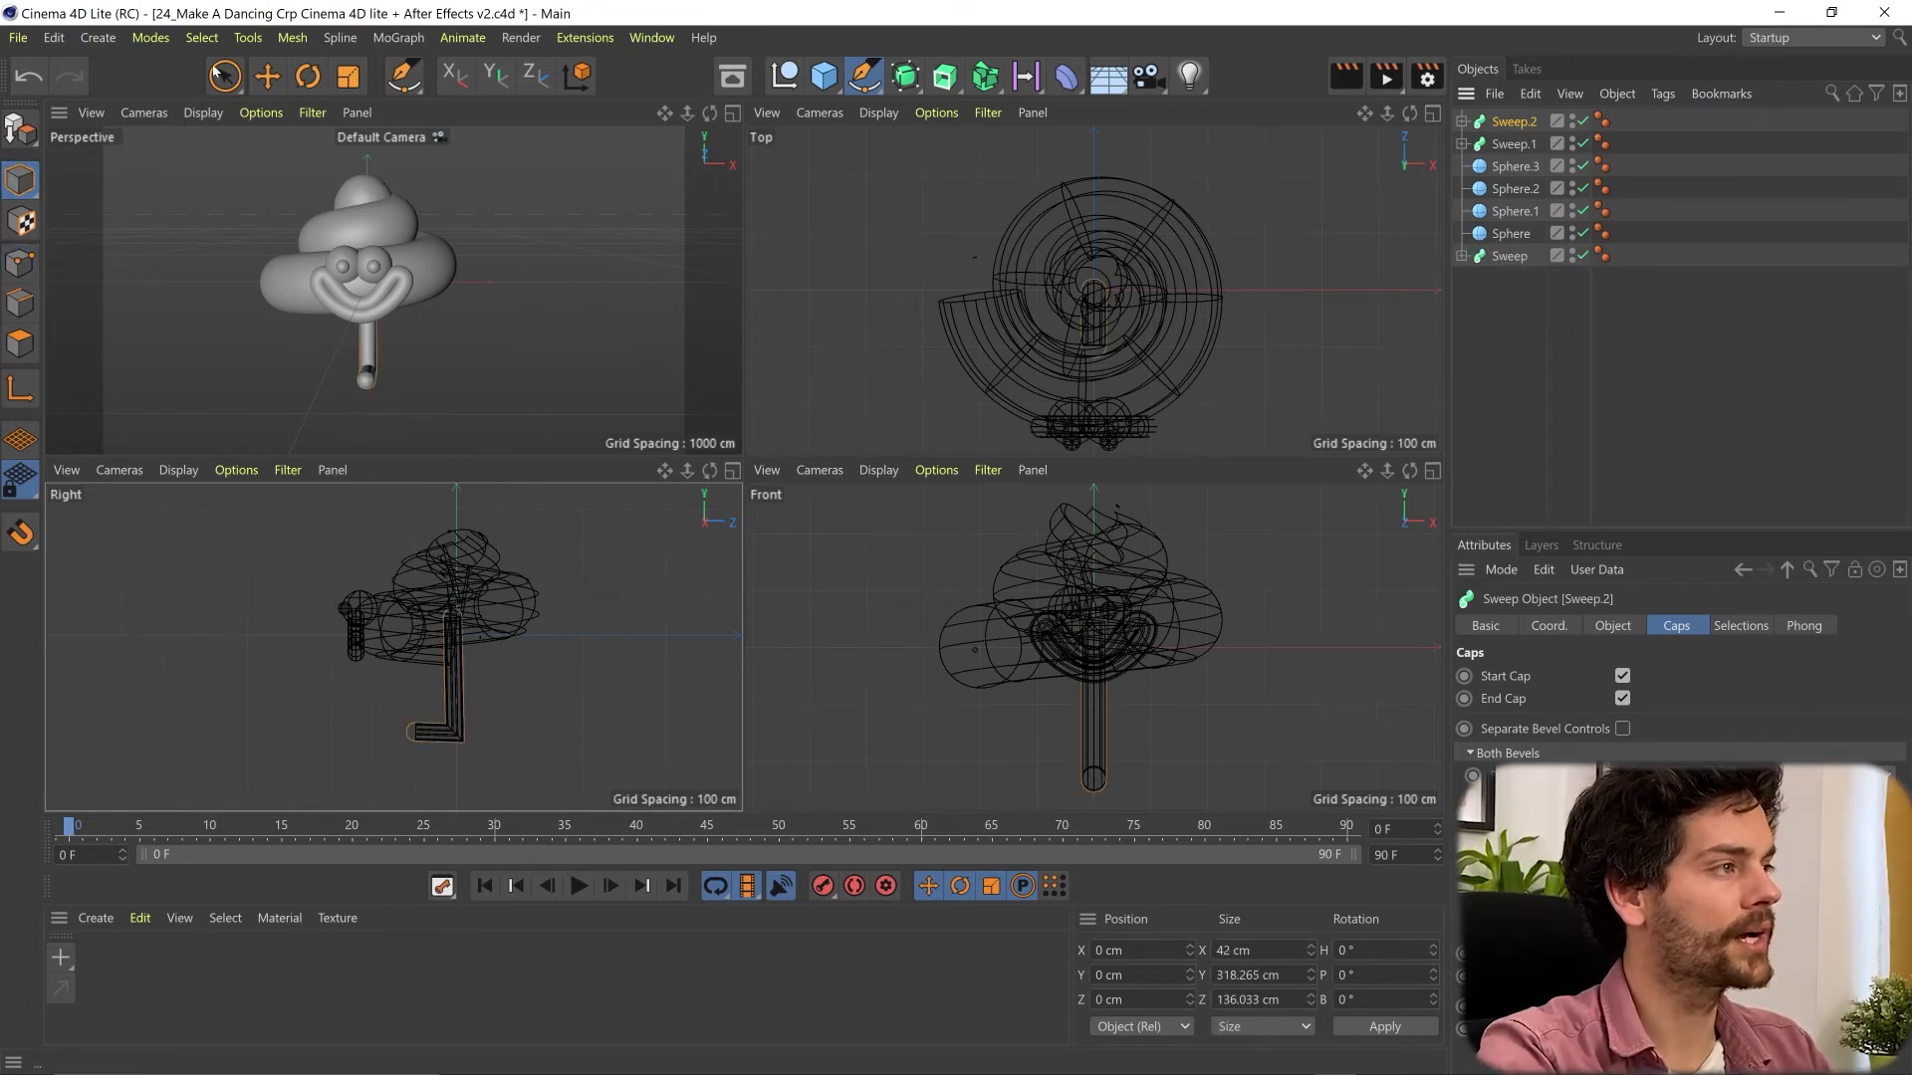
- Duplicate the leg about 93 cm along negative X, and shift both legs about 41 cm along positive X to centre them under the body
click(222, 74)
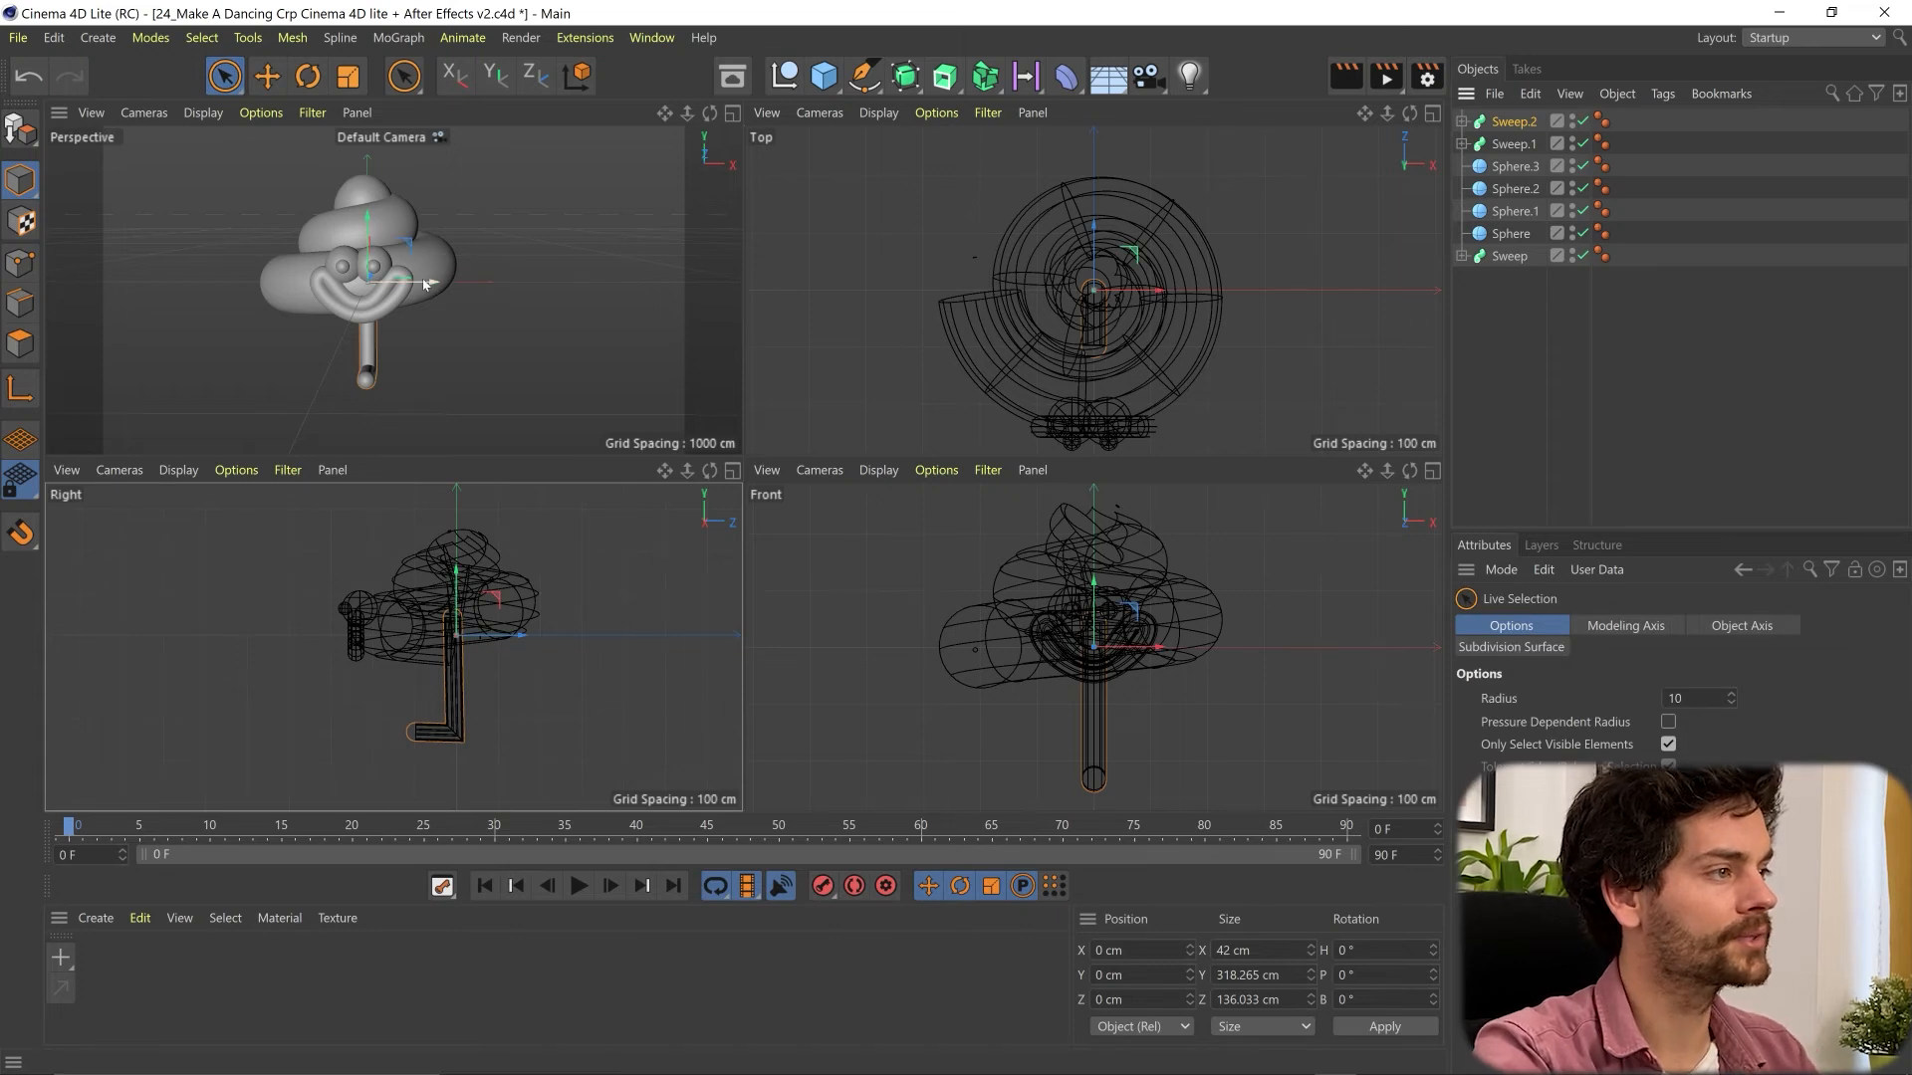
drag(423, 284, 394, 283)
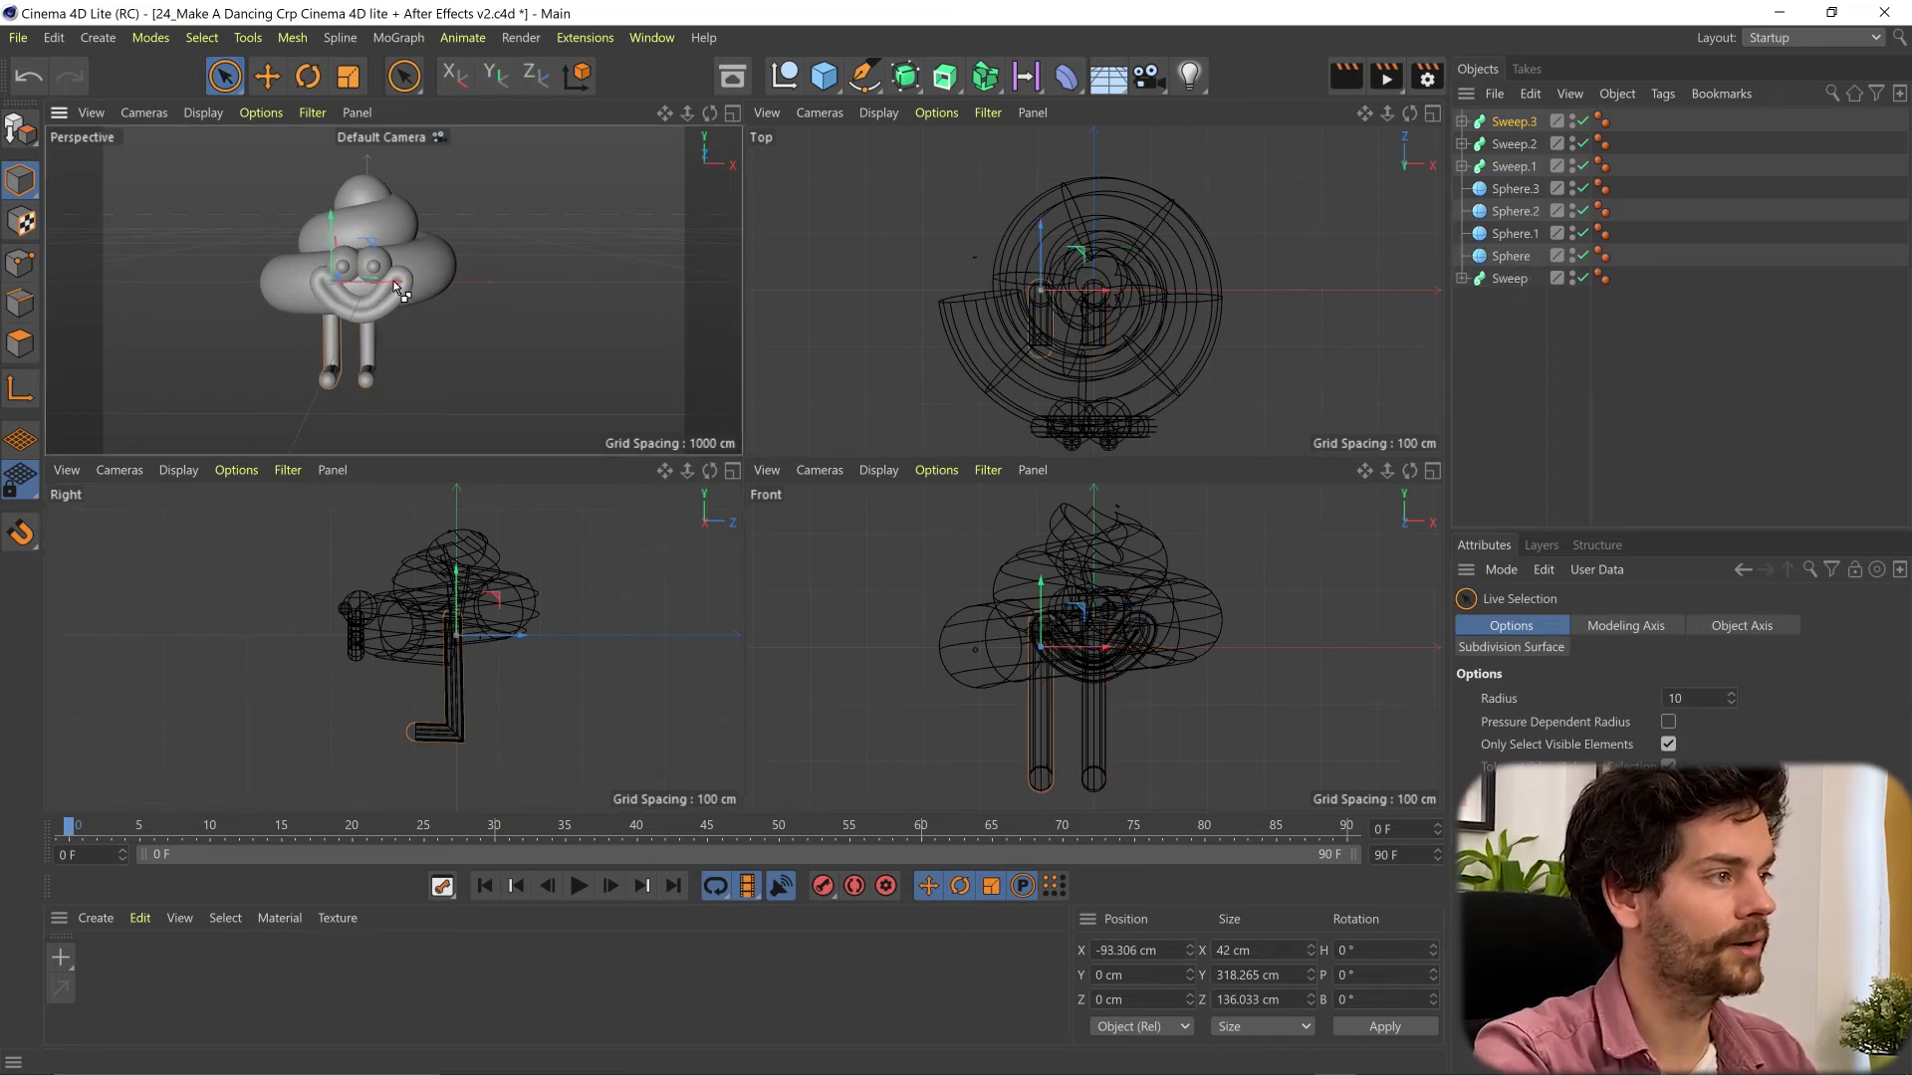
ctrl+click(1506, 144)
drag(1121, 290, 1145, 291)
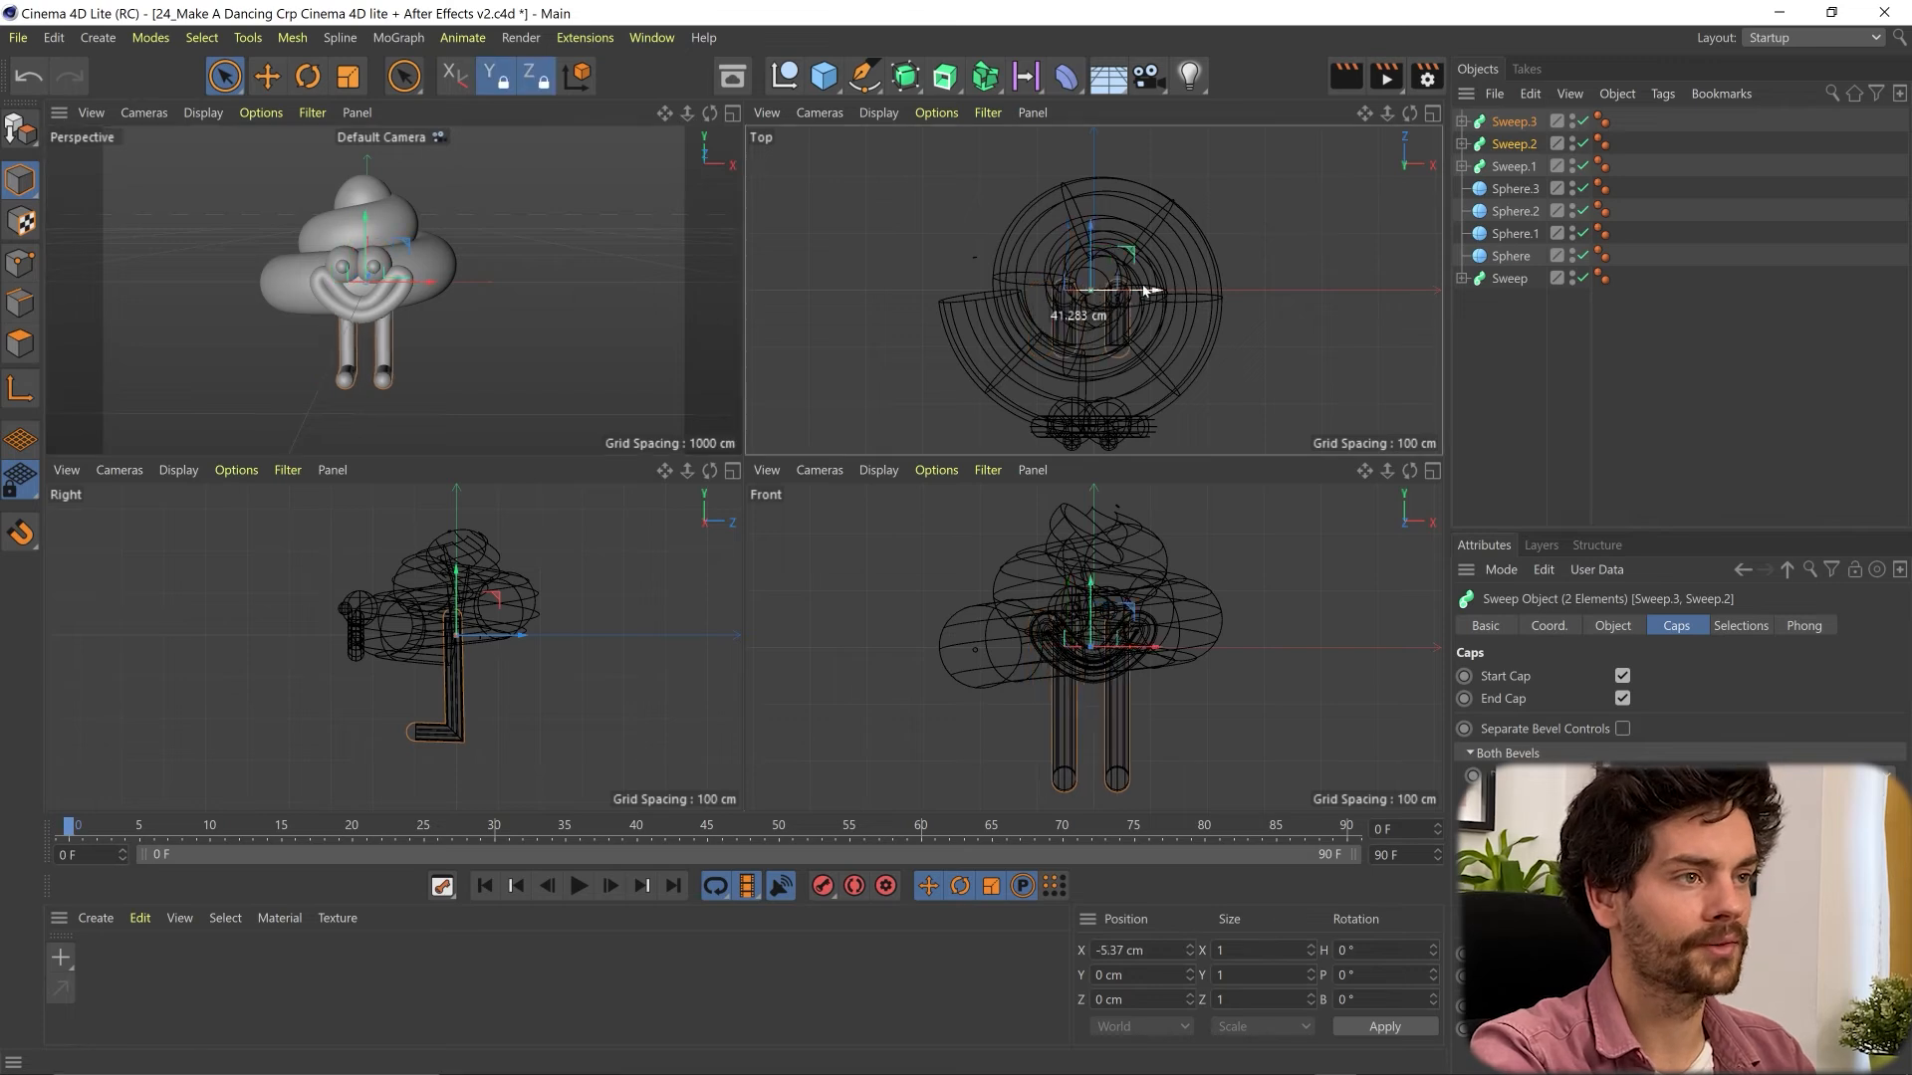
click(470, 371)
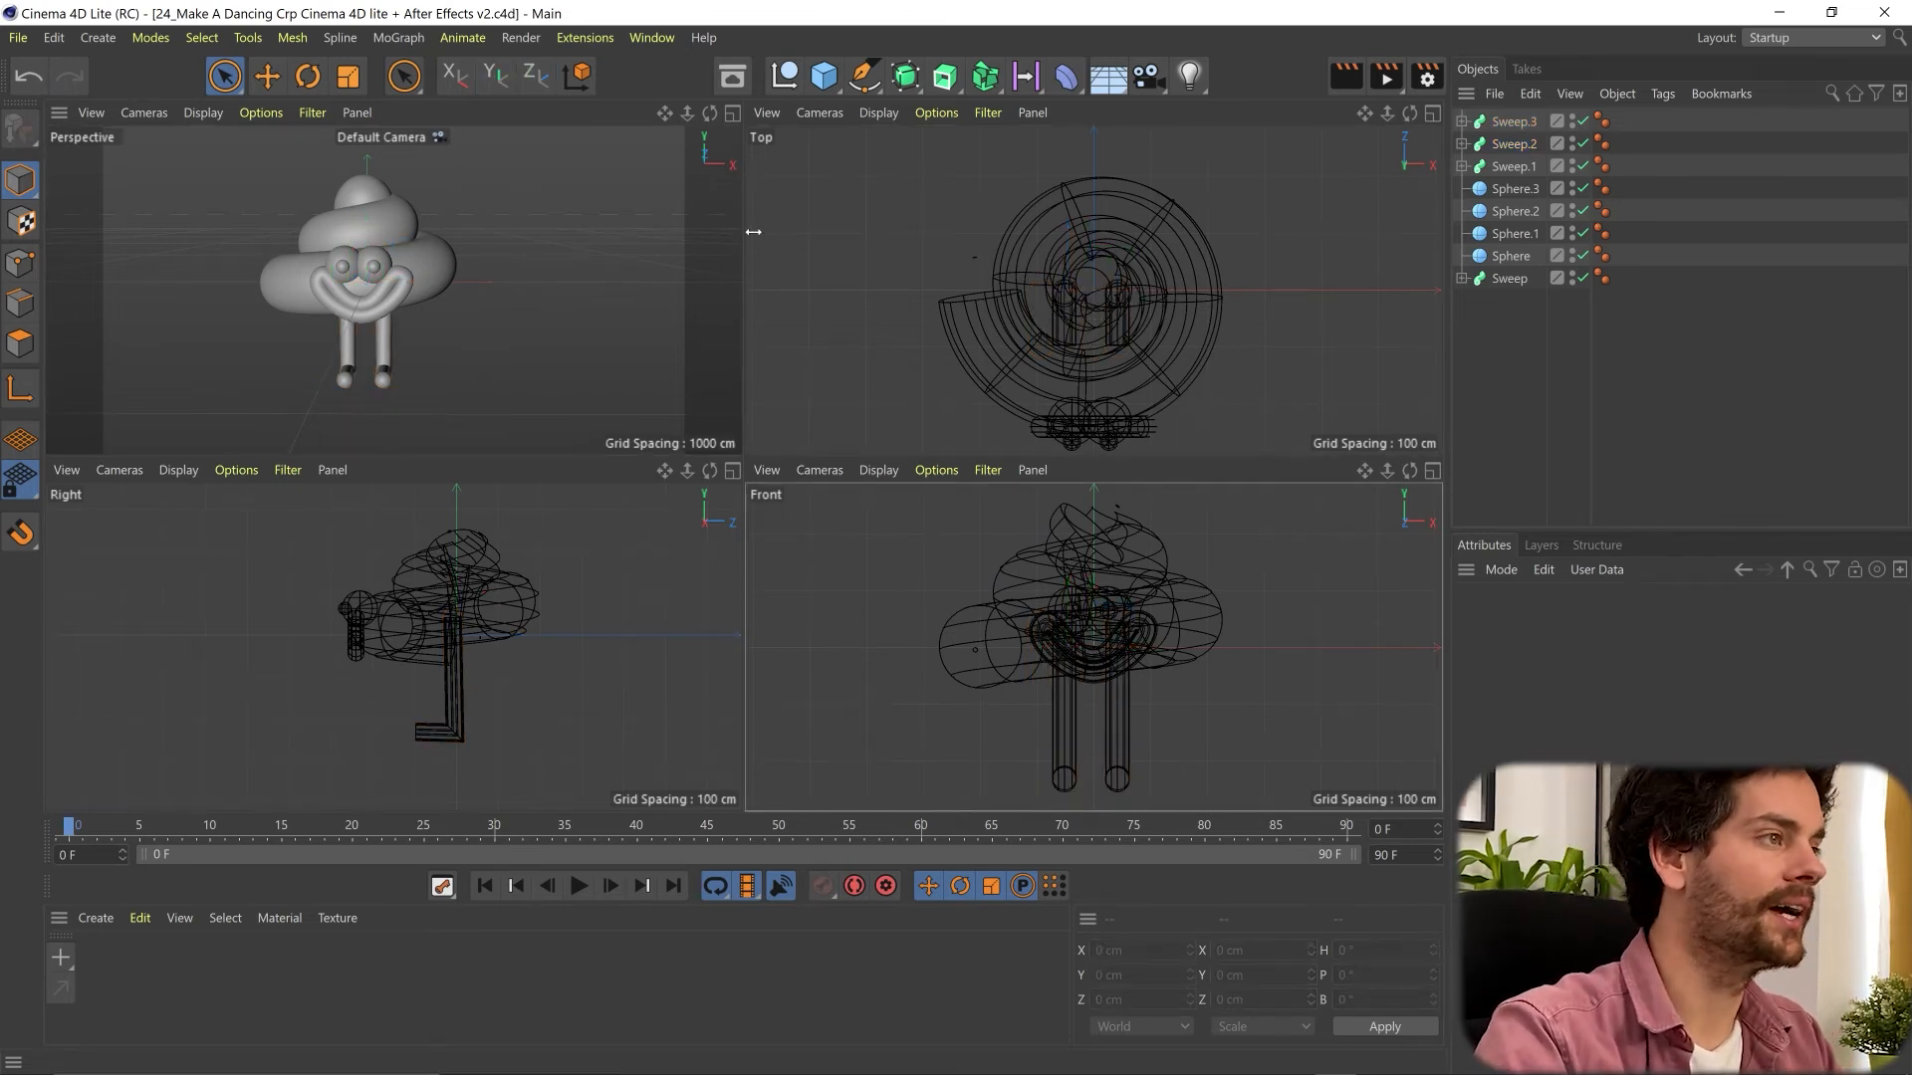
- Add a Bend deformer and group all of the character's sweeps and spheres under one null
click(734, 114)
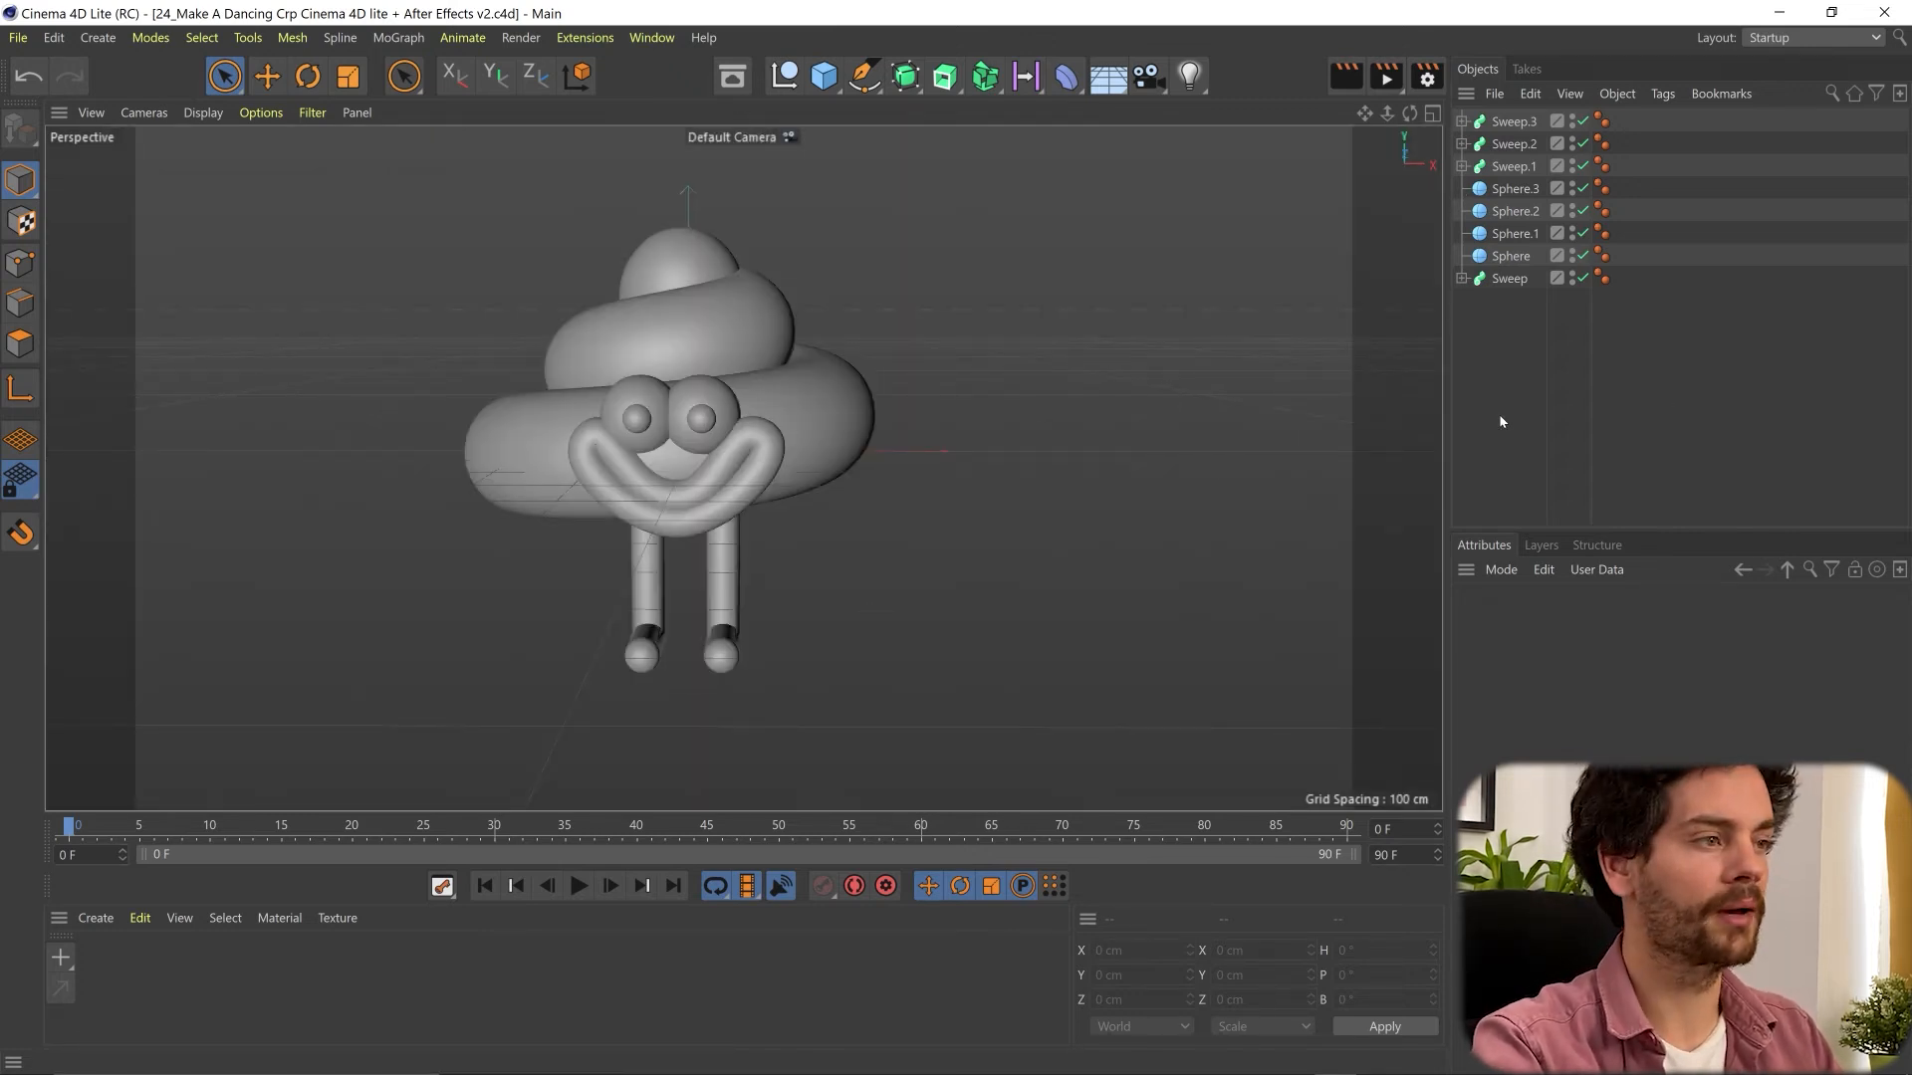
click(1065, 77)
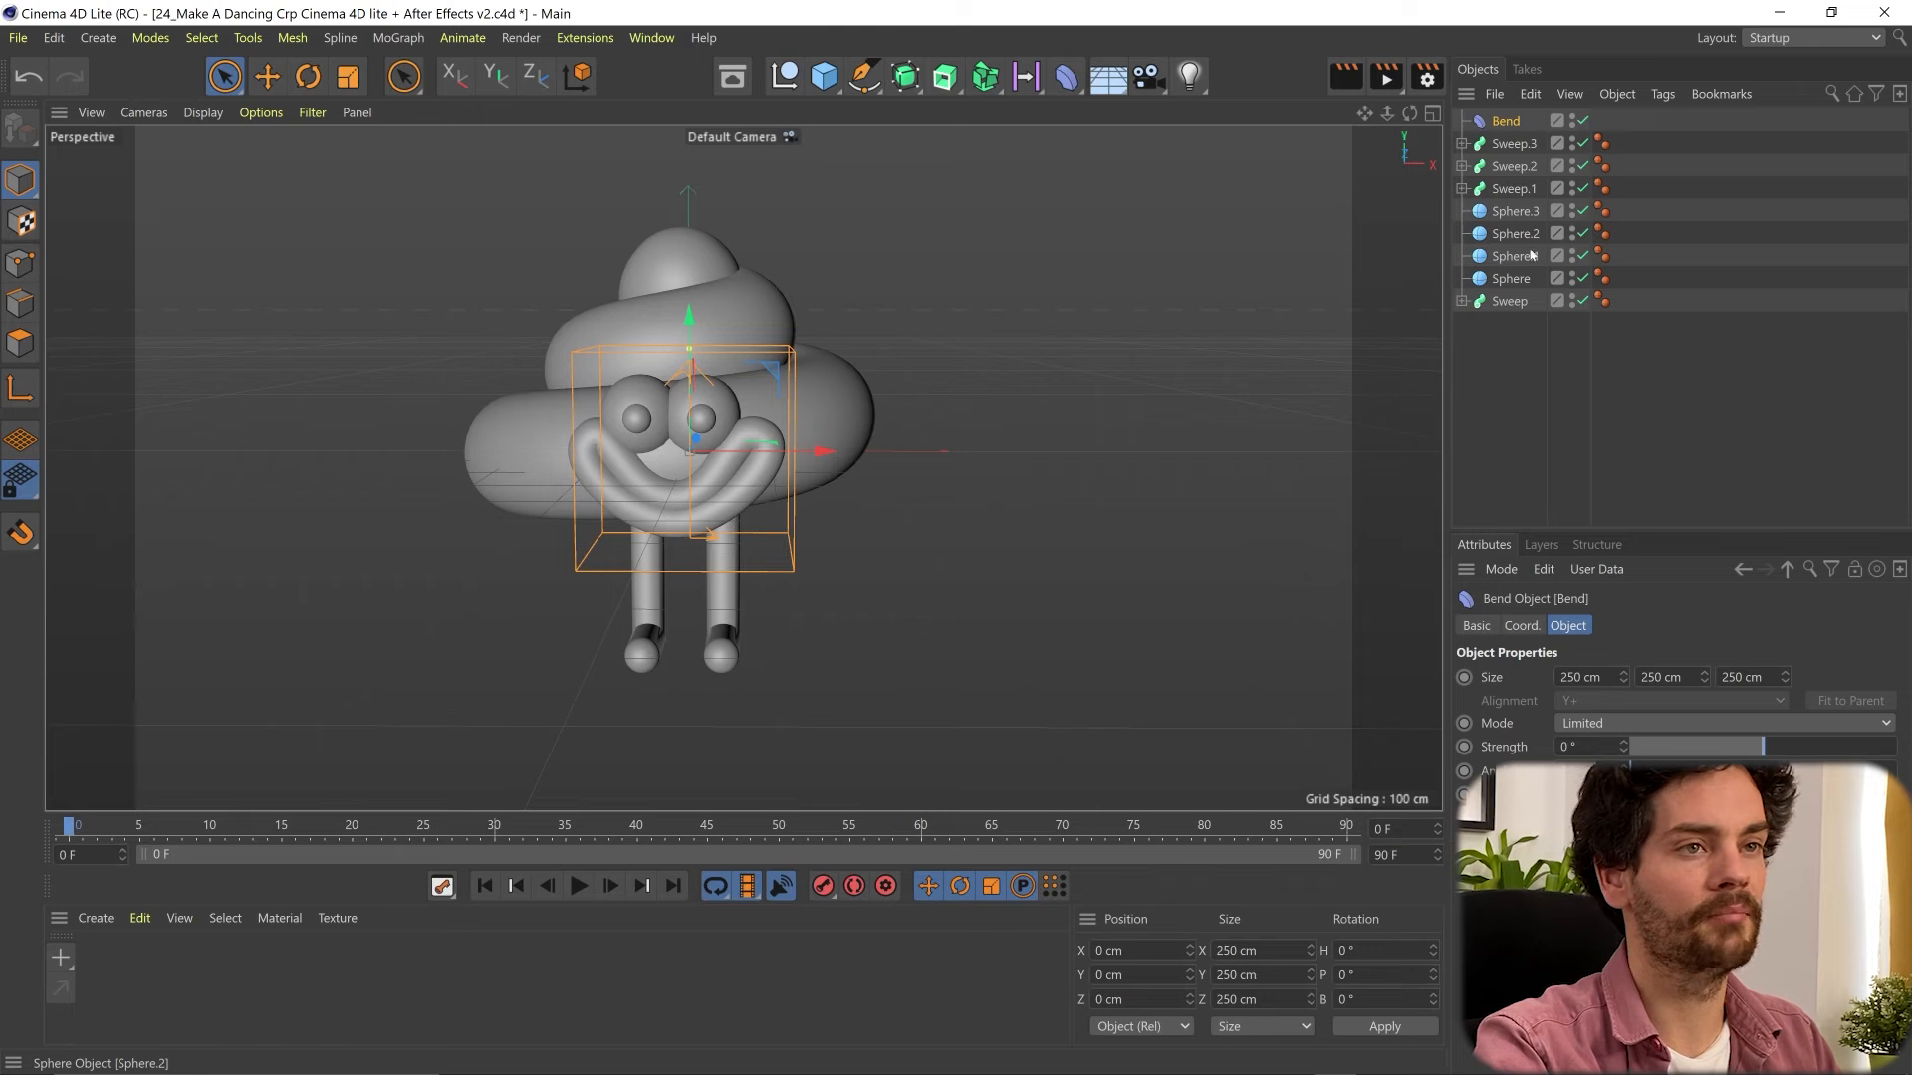
click(1515, 145)
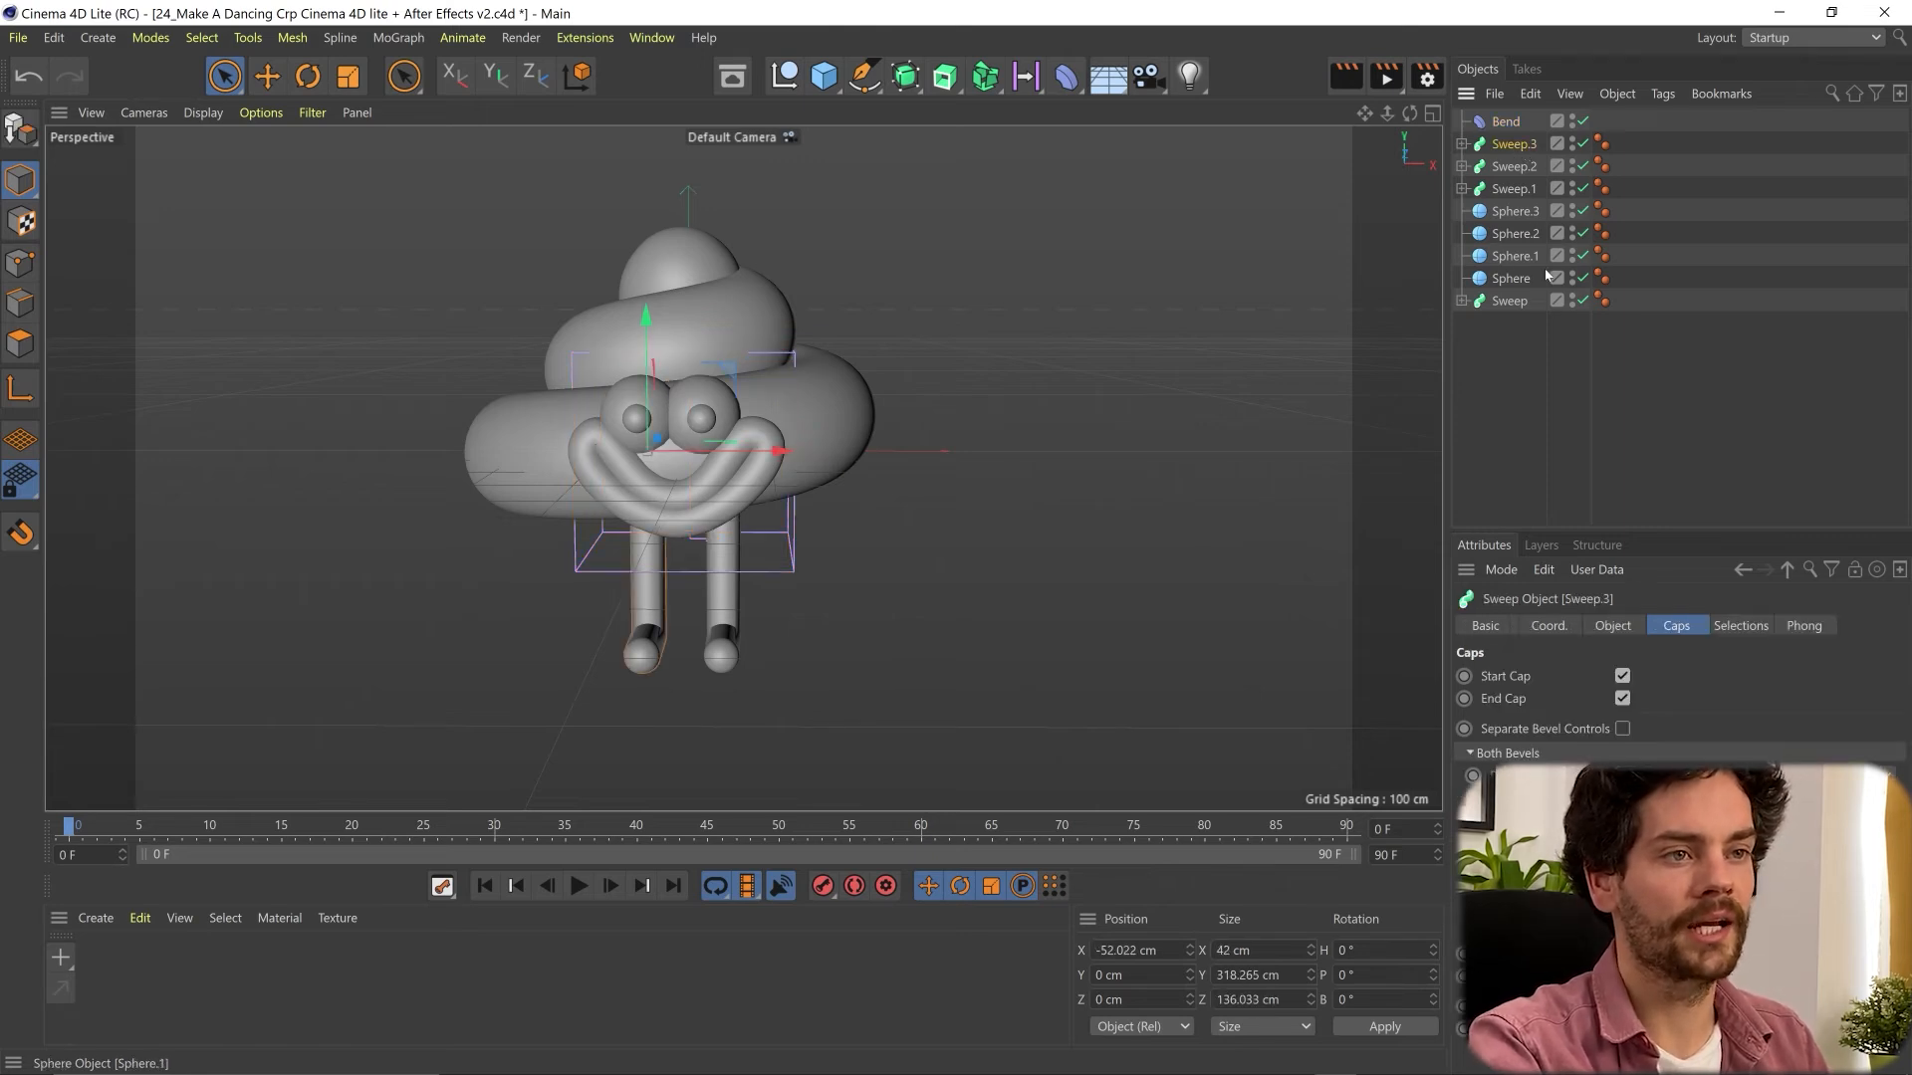
shift+click(1520, 302)
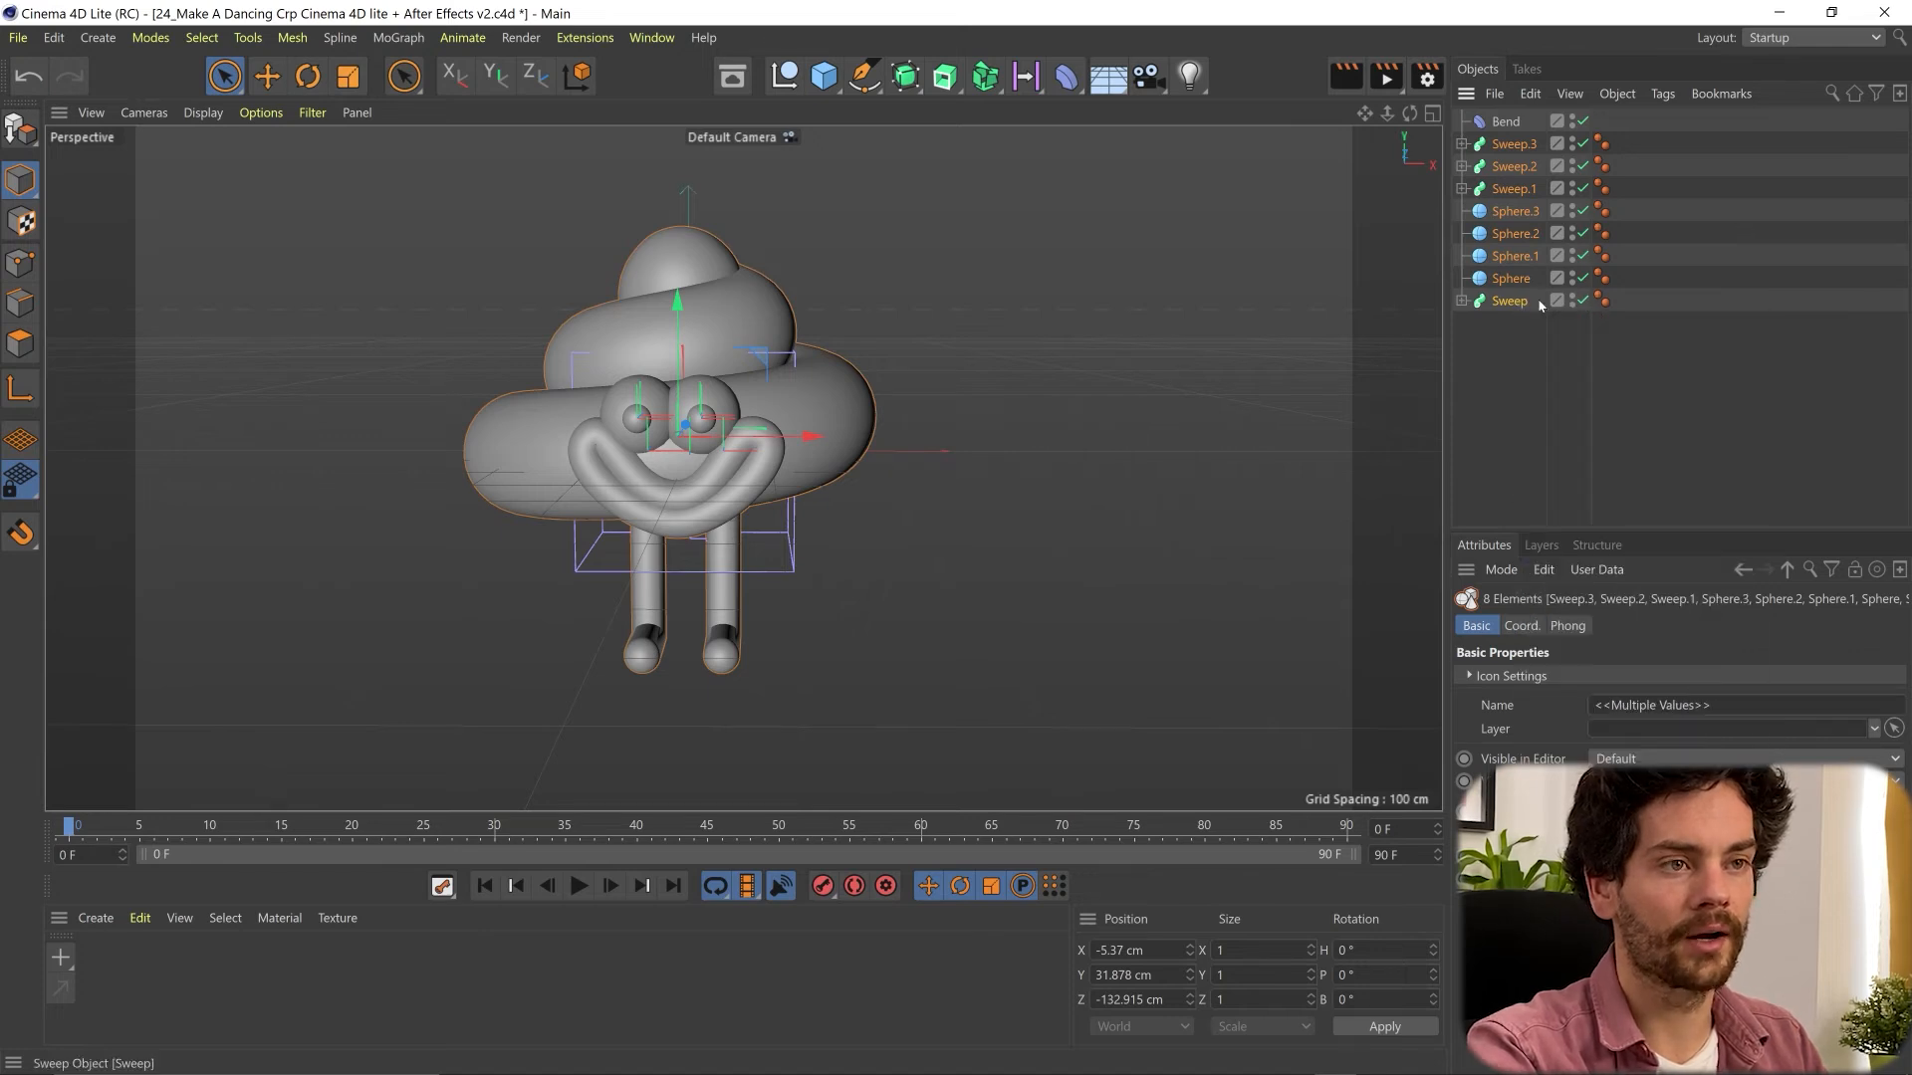
right_click(1516, 301)
click(1573, 816)
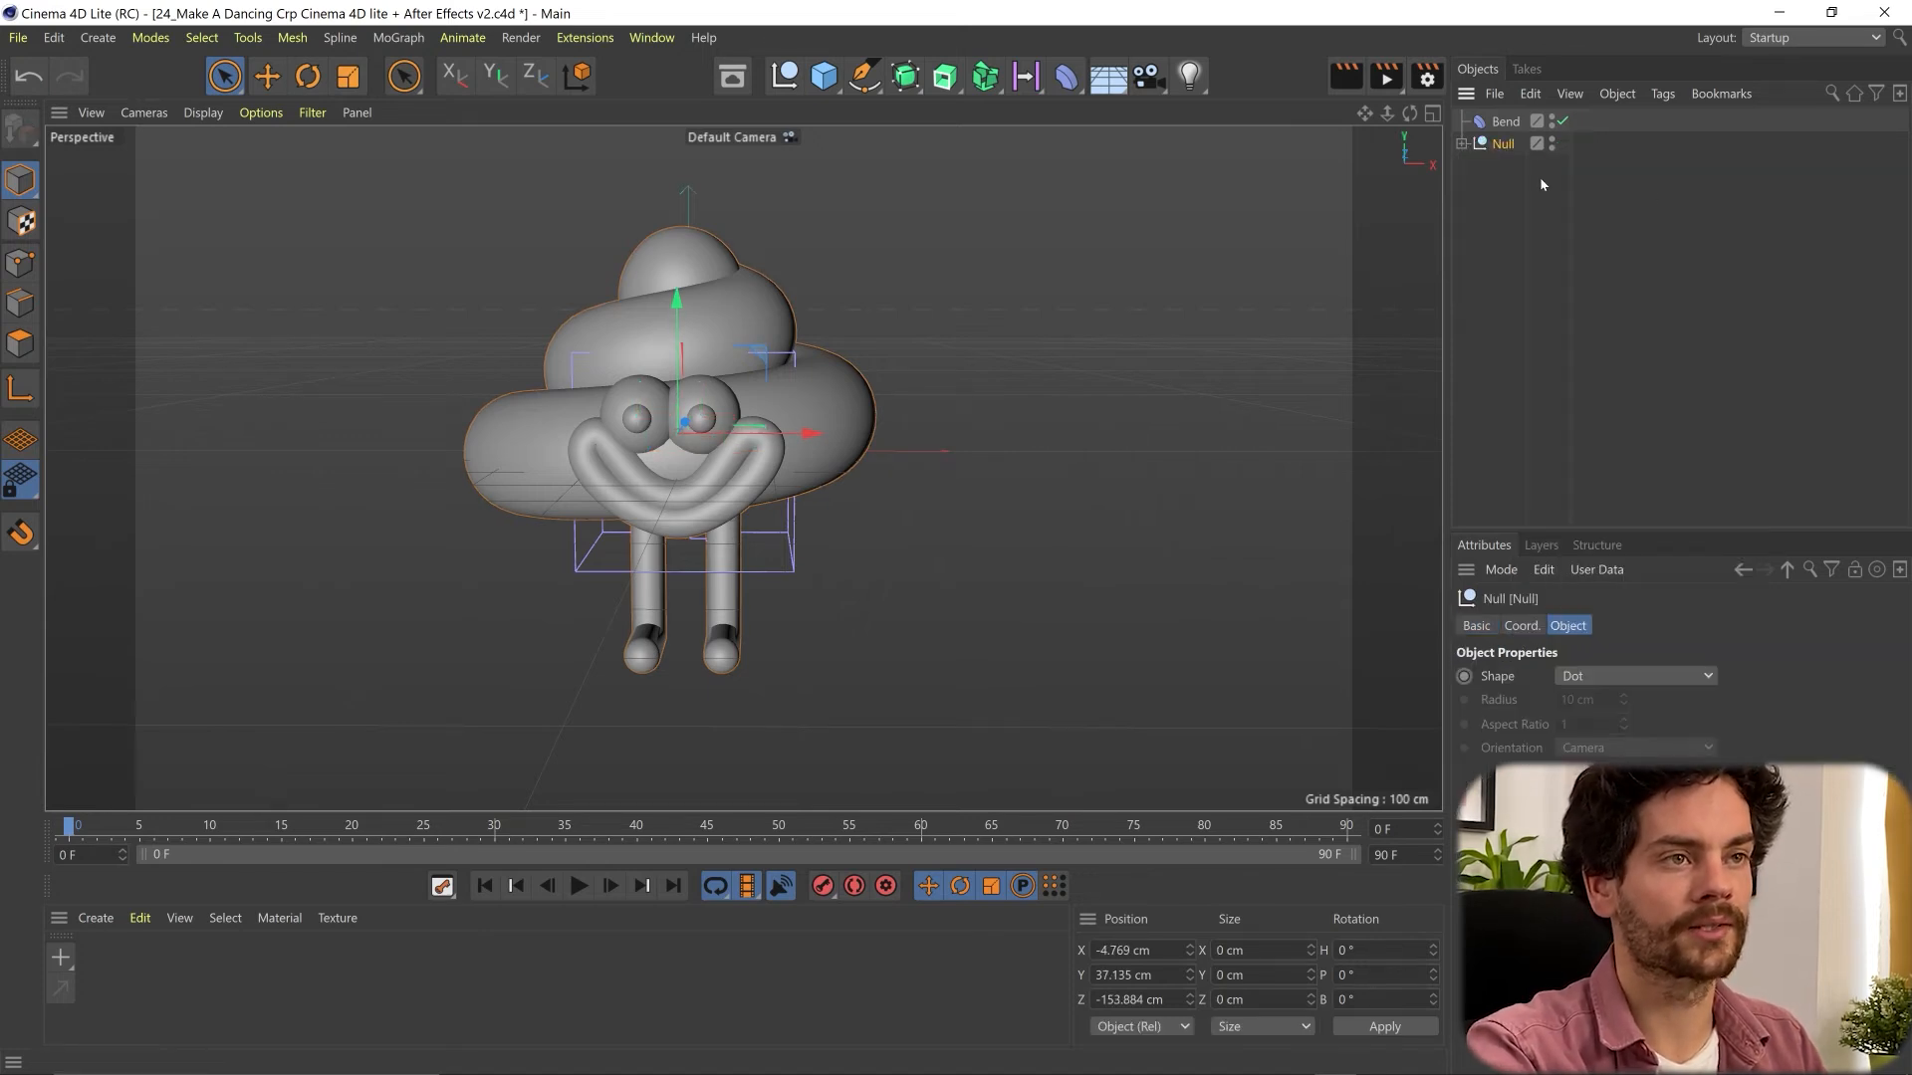
- Place the Bend deformer inside the character's null as its first child and rename the null Crap
click(1467, 146)
click(1461, 144)
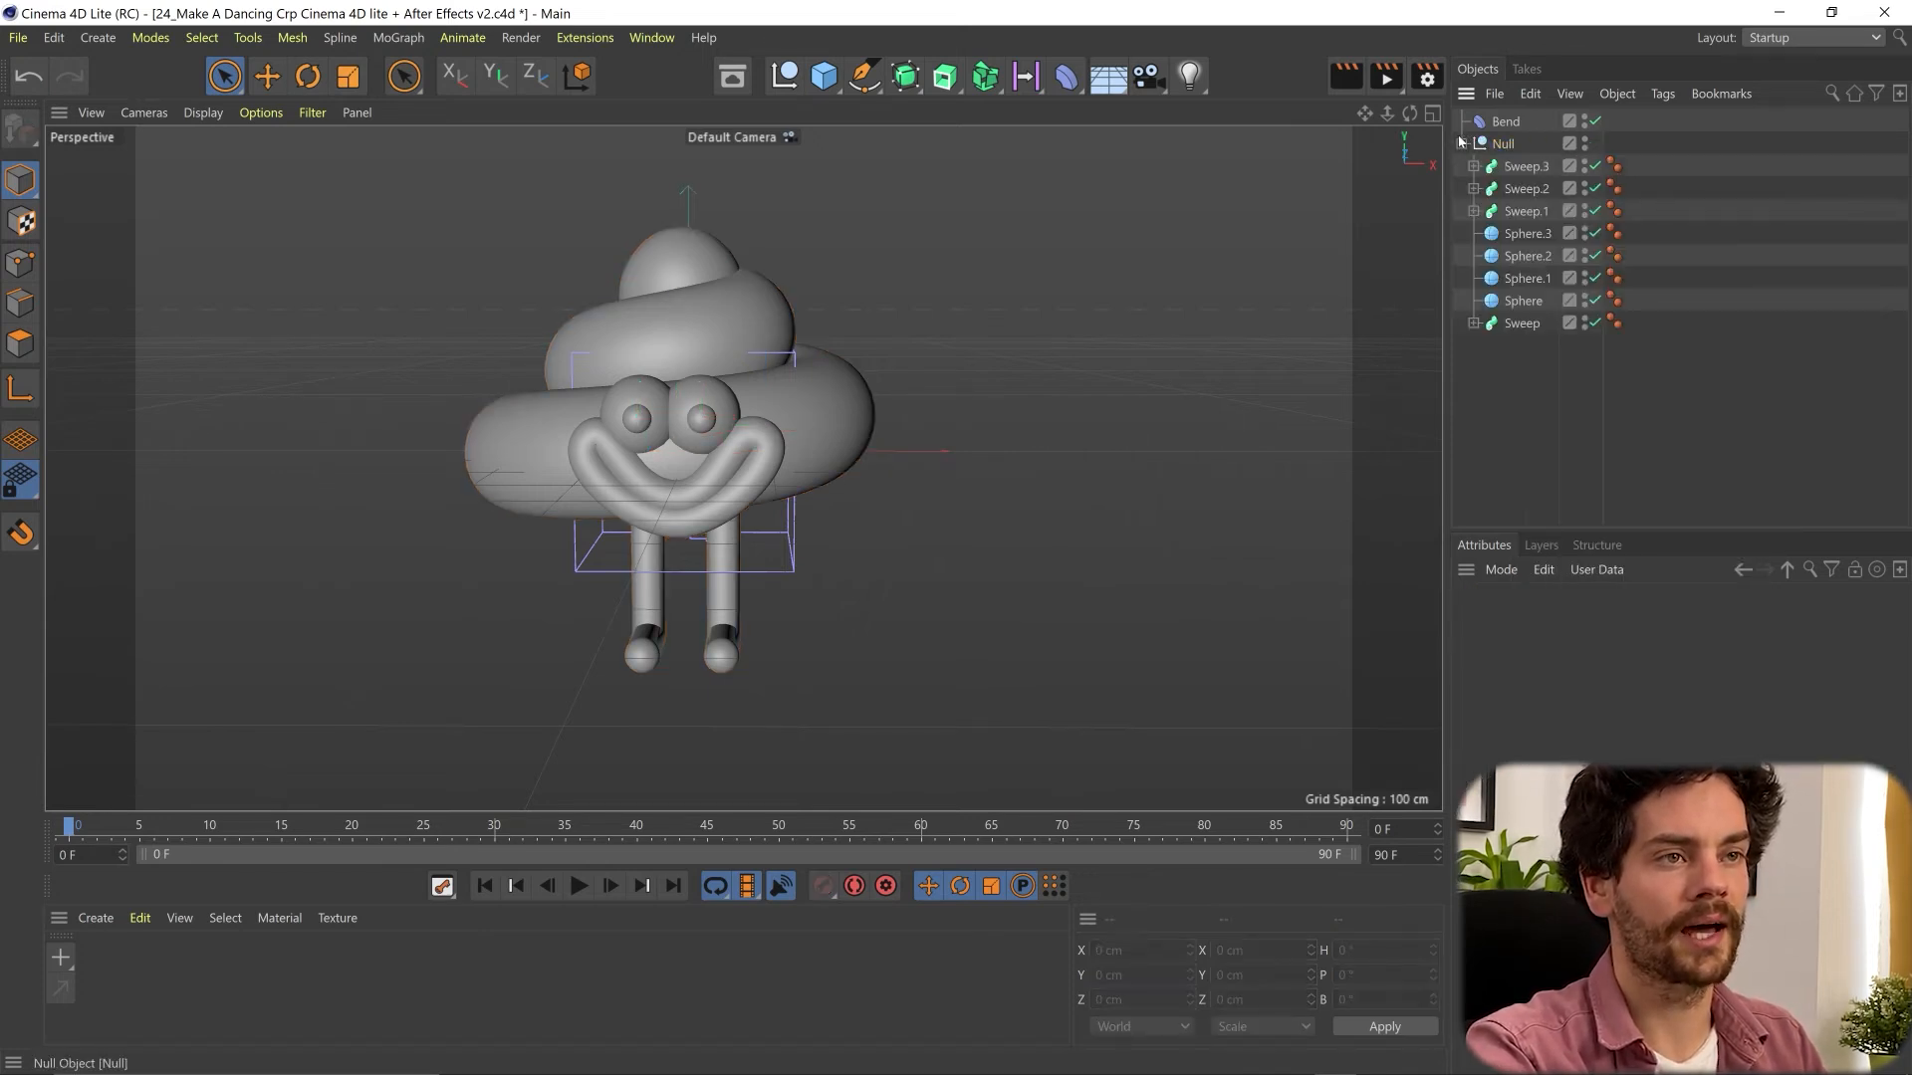
drag(1511, 123, 1505, 145)
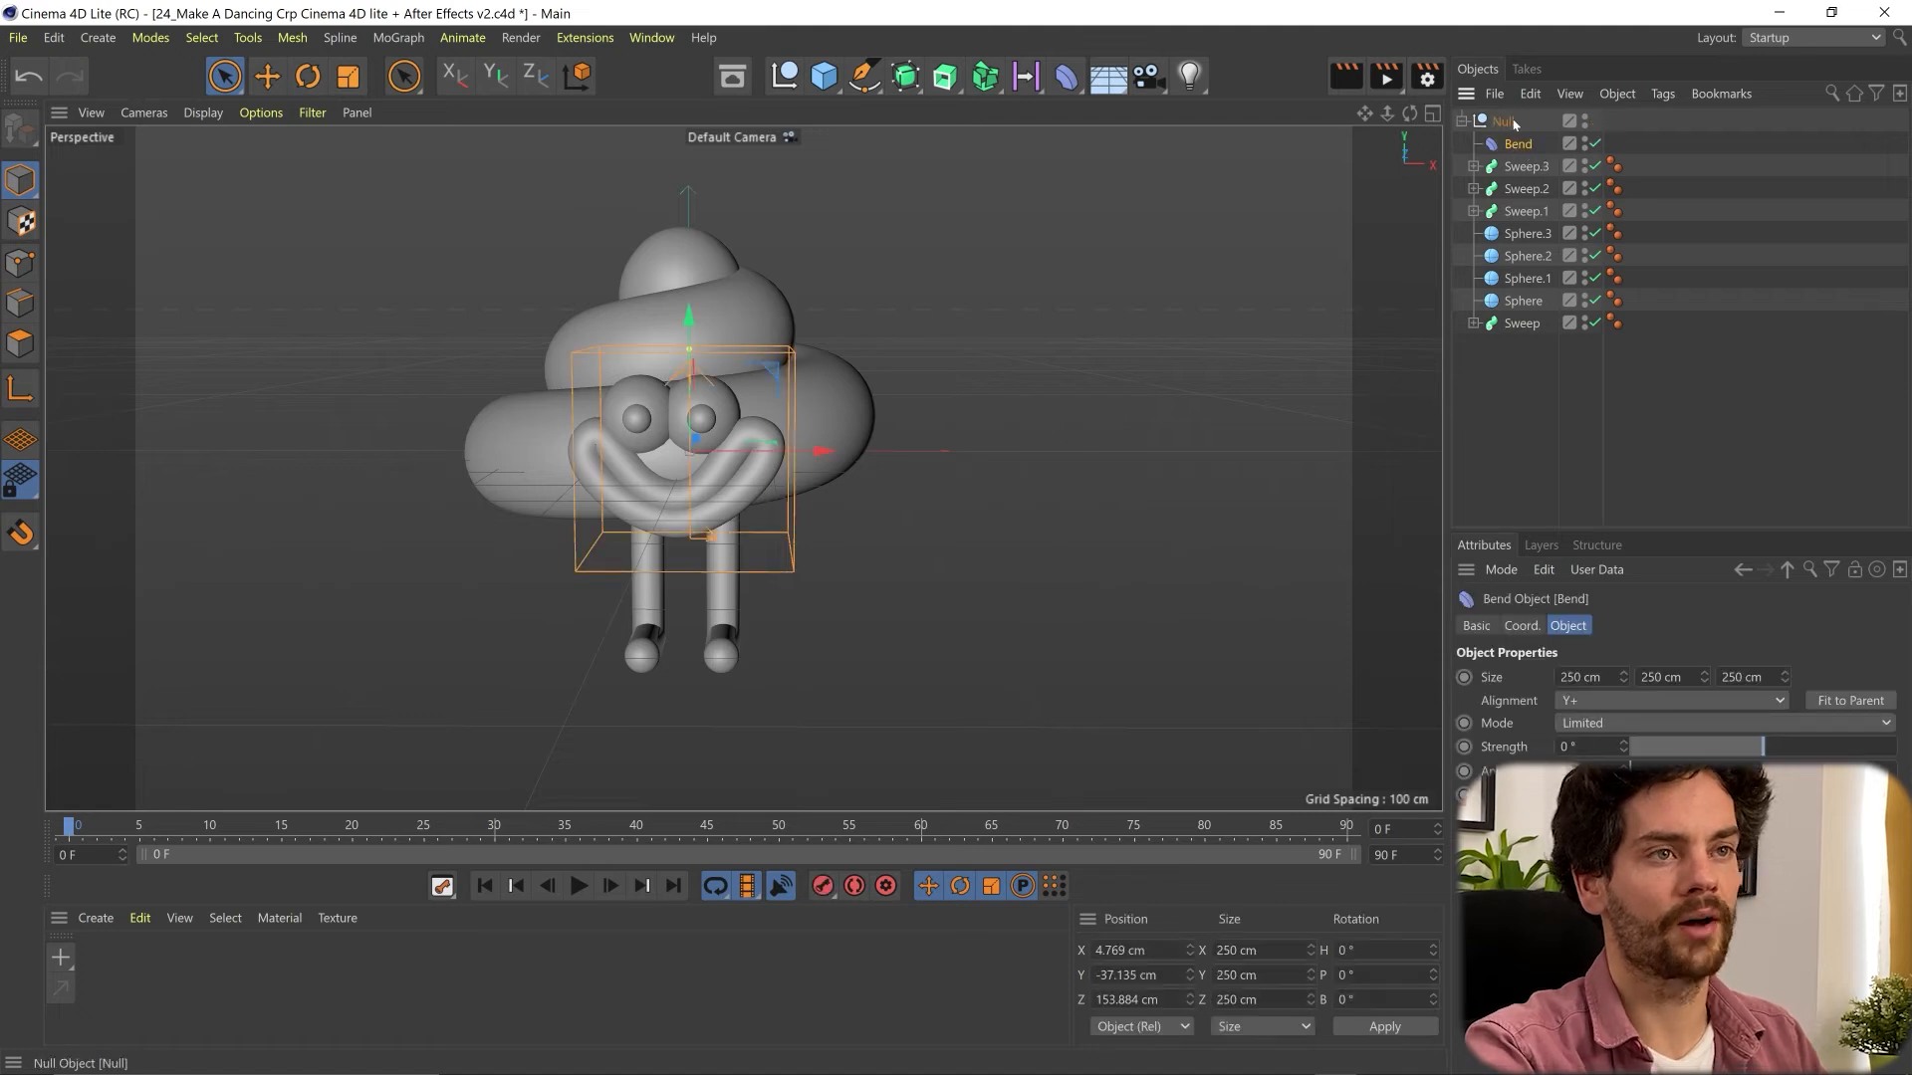
double_click(1506, 122)
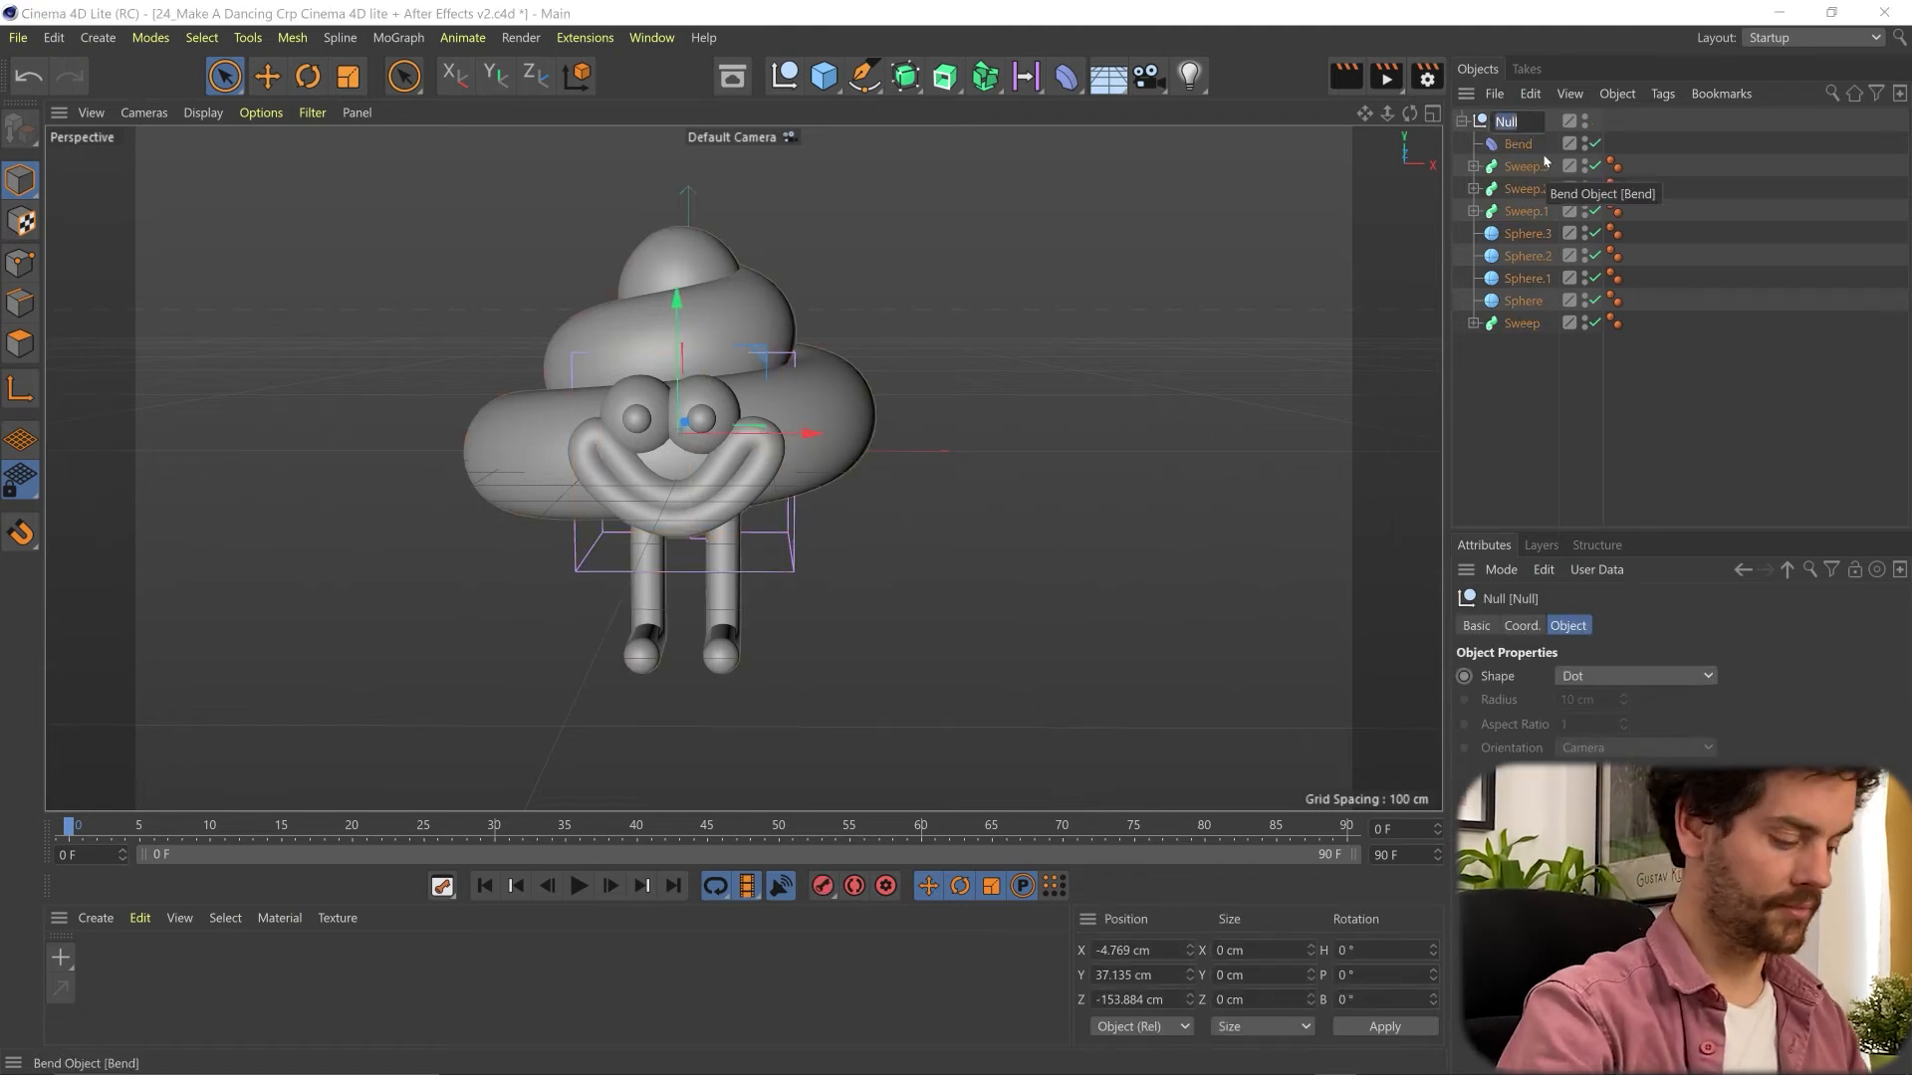
text(Crap)
- Test the Bend deformer at a strength of about 74° and reset the strength to 0°
click(1512, 143)
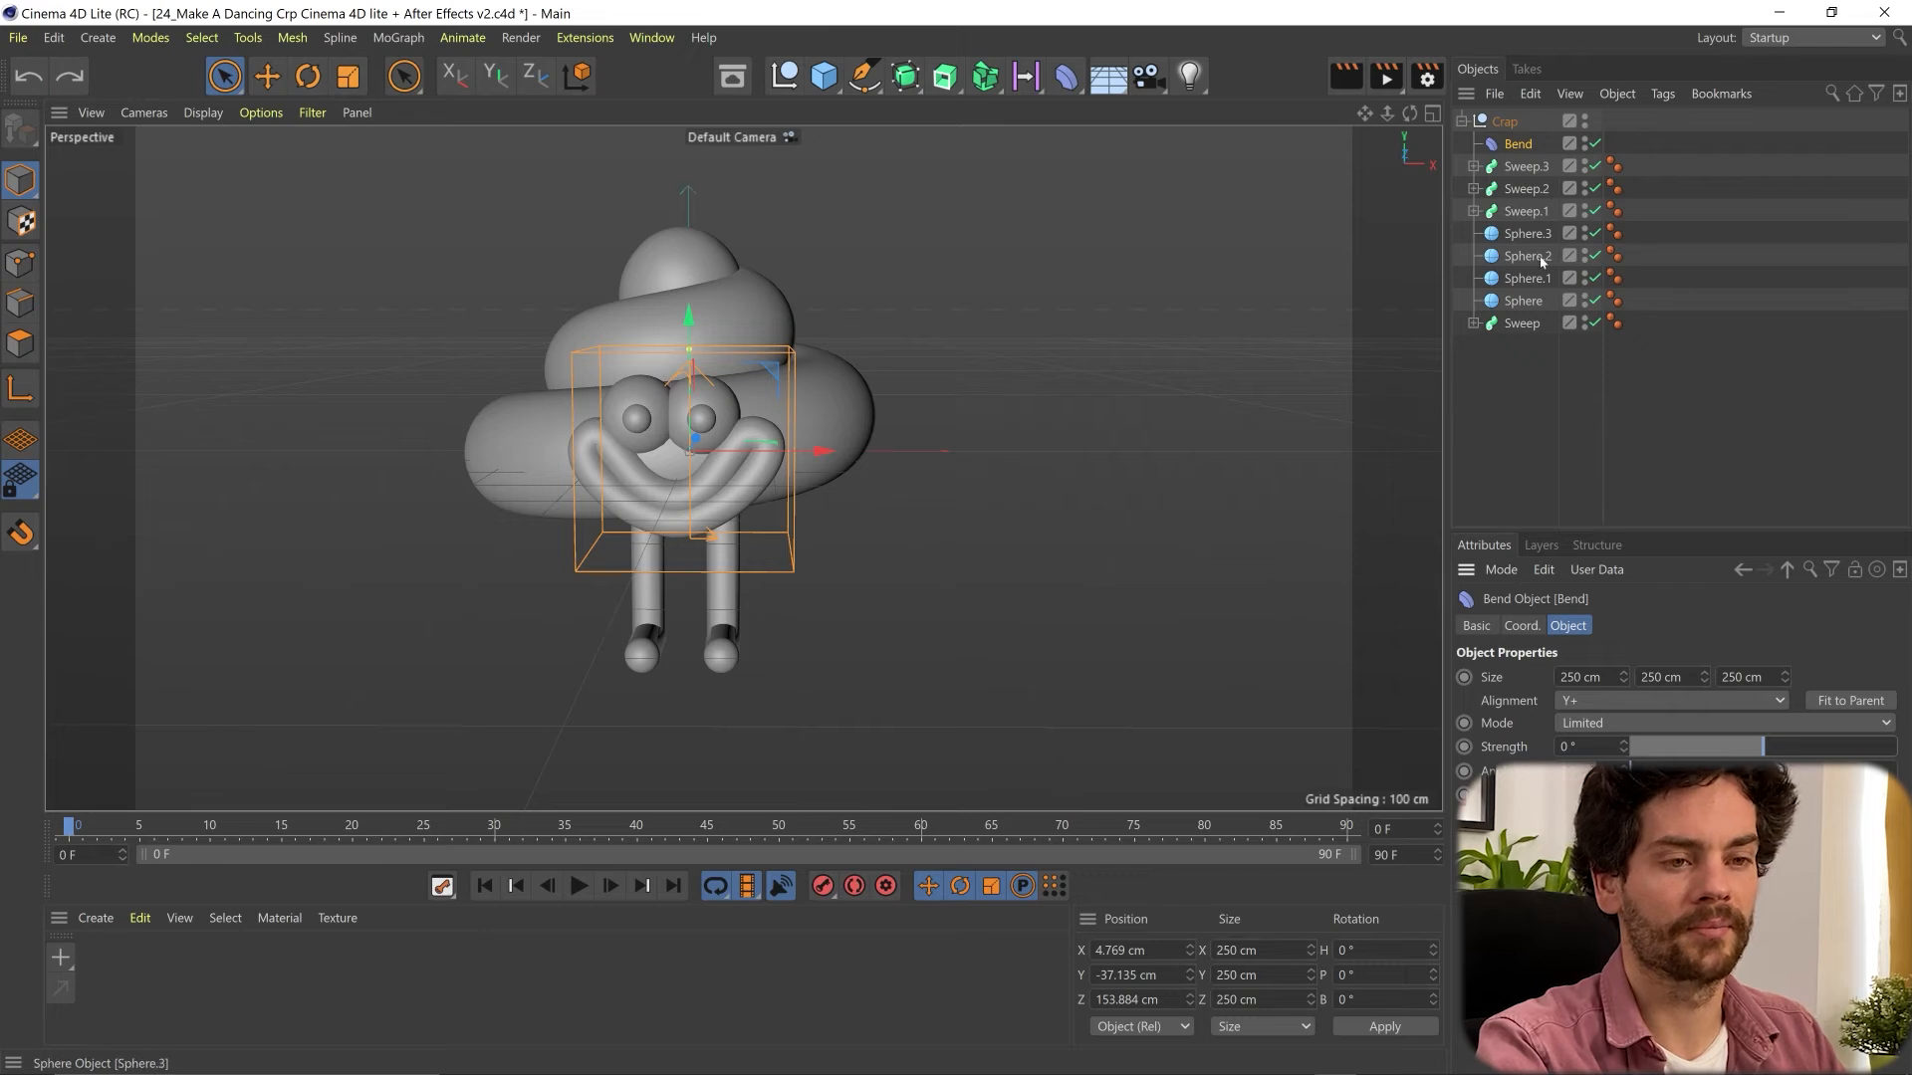
mouse_move(1762, 747)
mouse_down()
mouse_move(1808, 745)
mouse_move(1701, 752)
mouse_move(1789, 746)
mouse_up()
drag(1887, 695, 1379, 647)
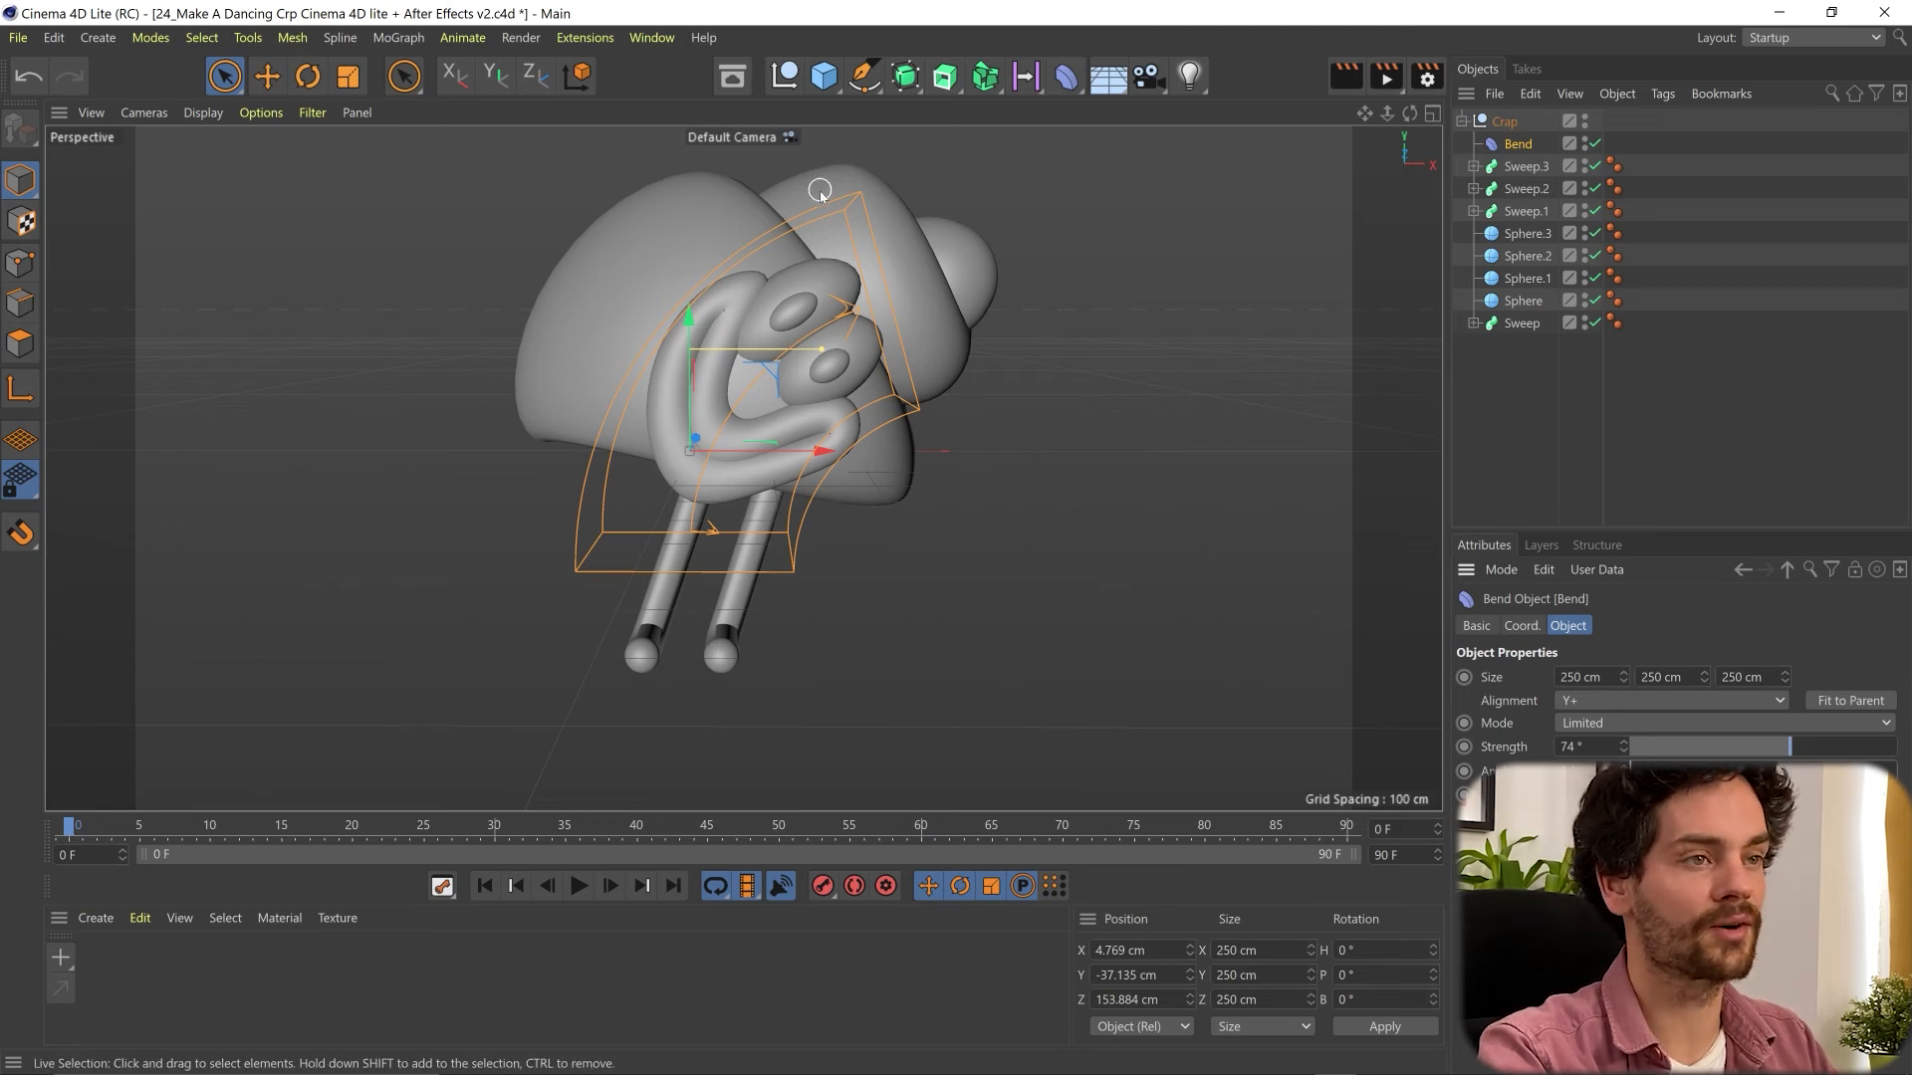
drag(1593, 747, 1432, 749)
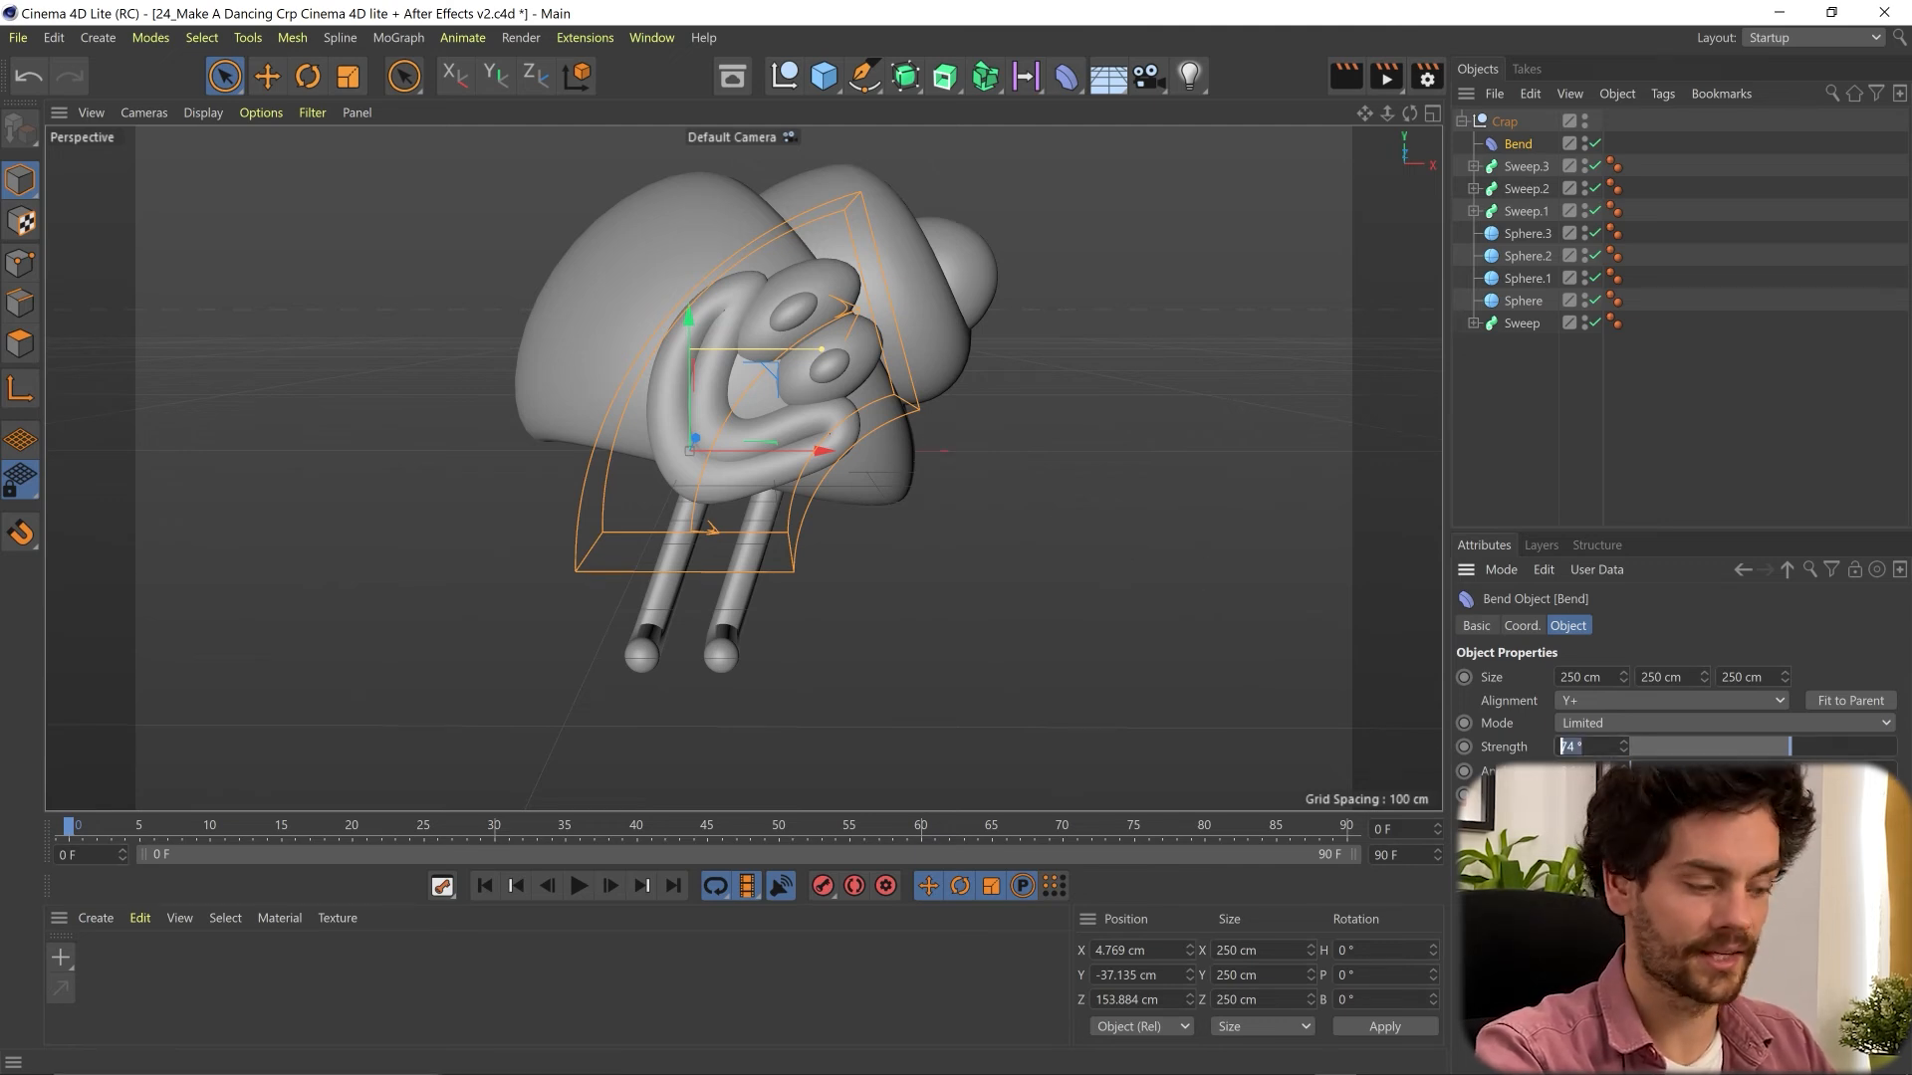
text(0)
key(Return)
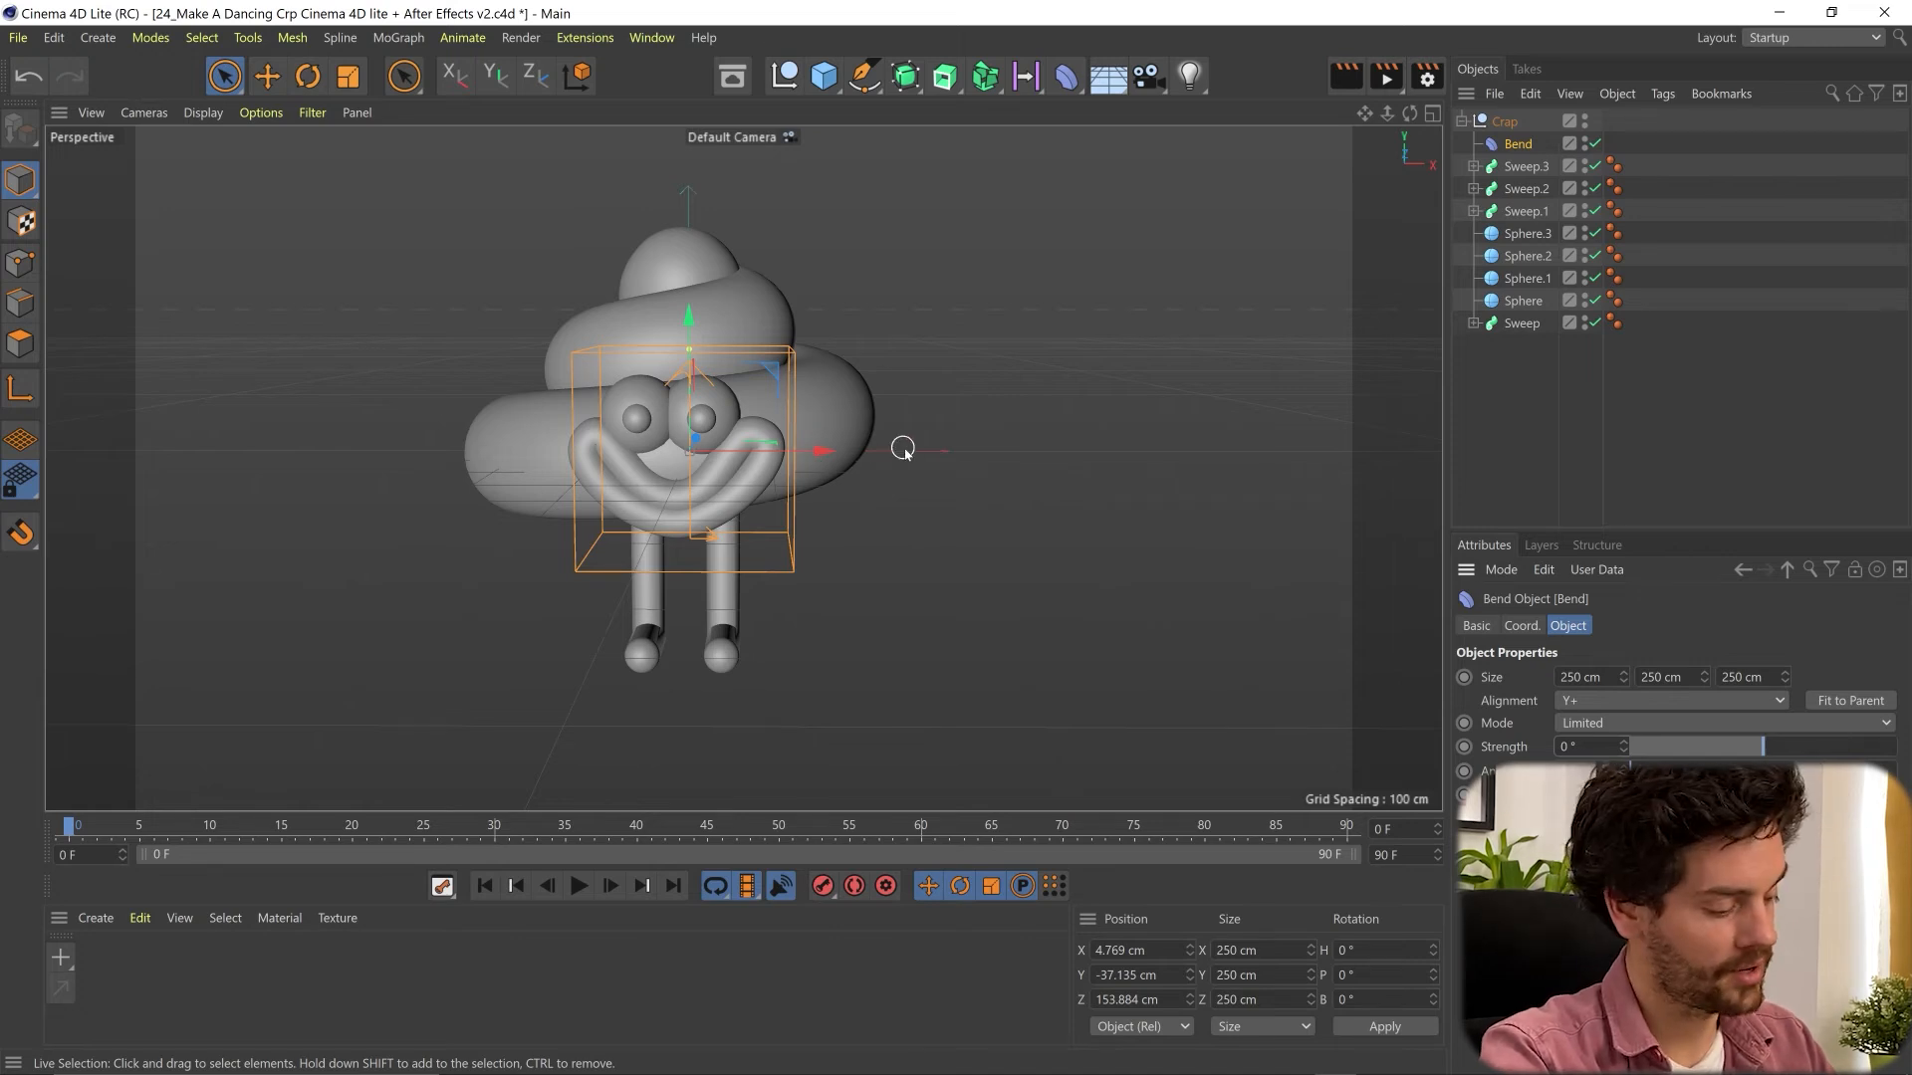
- Scale the Bend deformer uniformly to about 438 cm on each side so it spans the body's width
key(space)
key(space)
key(space)
key(space)
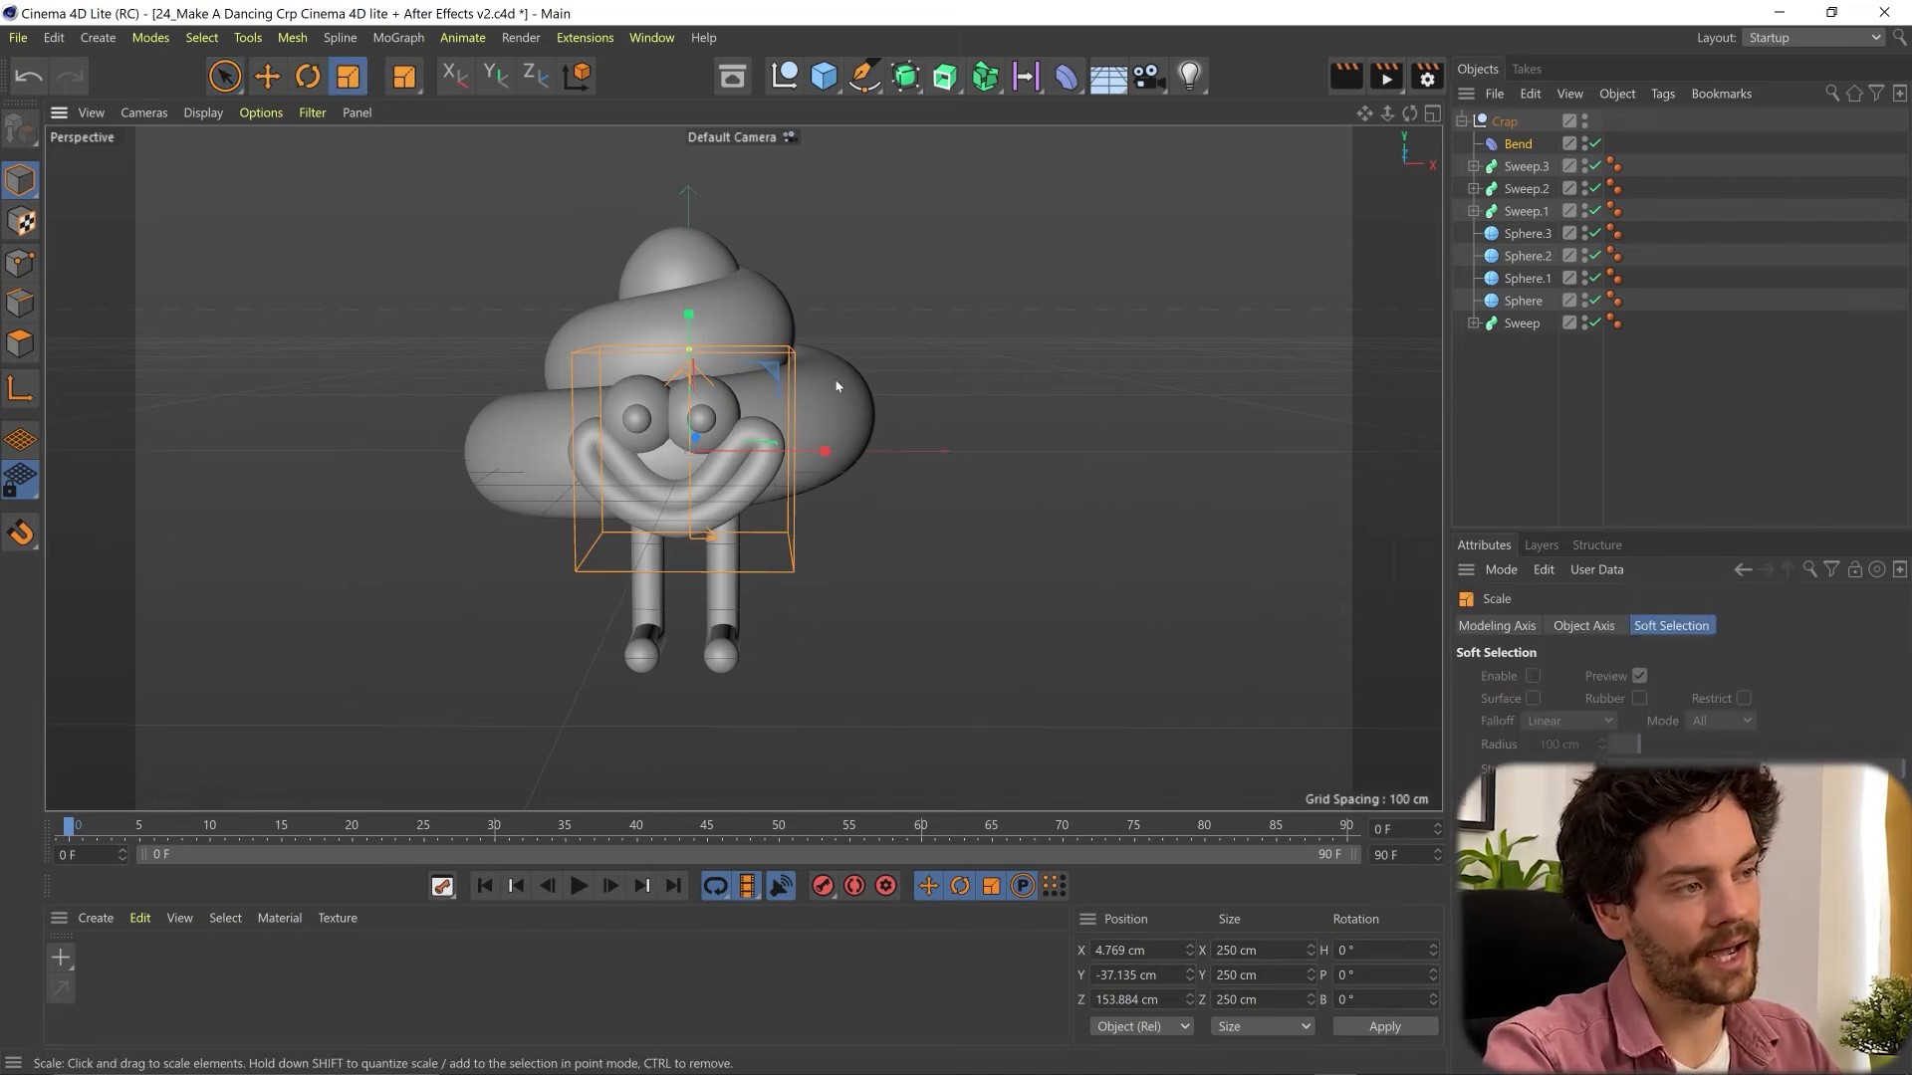
key(space)
drag(913, 537, 1250, 415)
key(space)
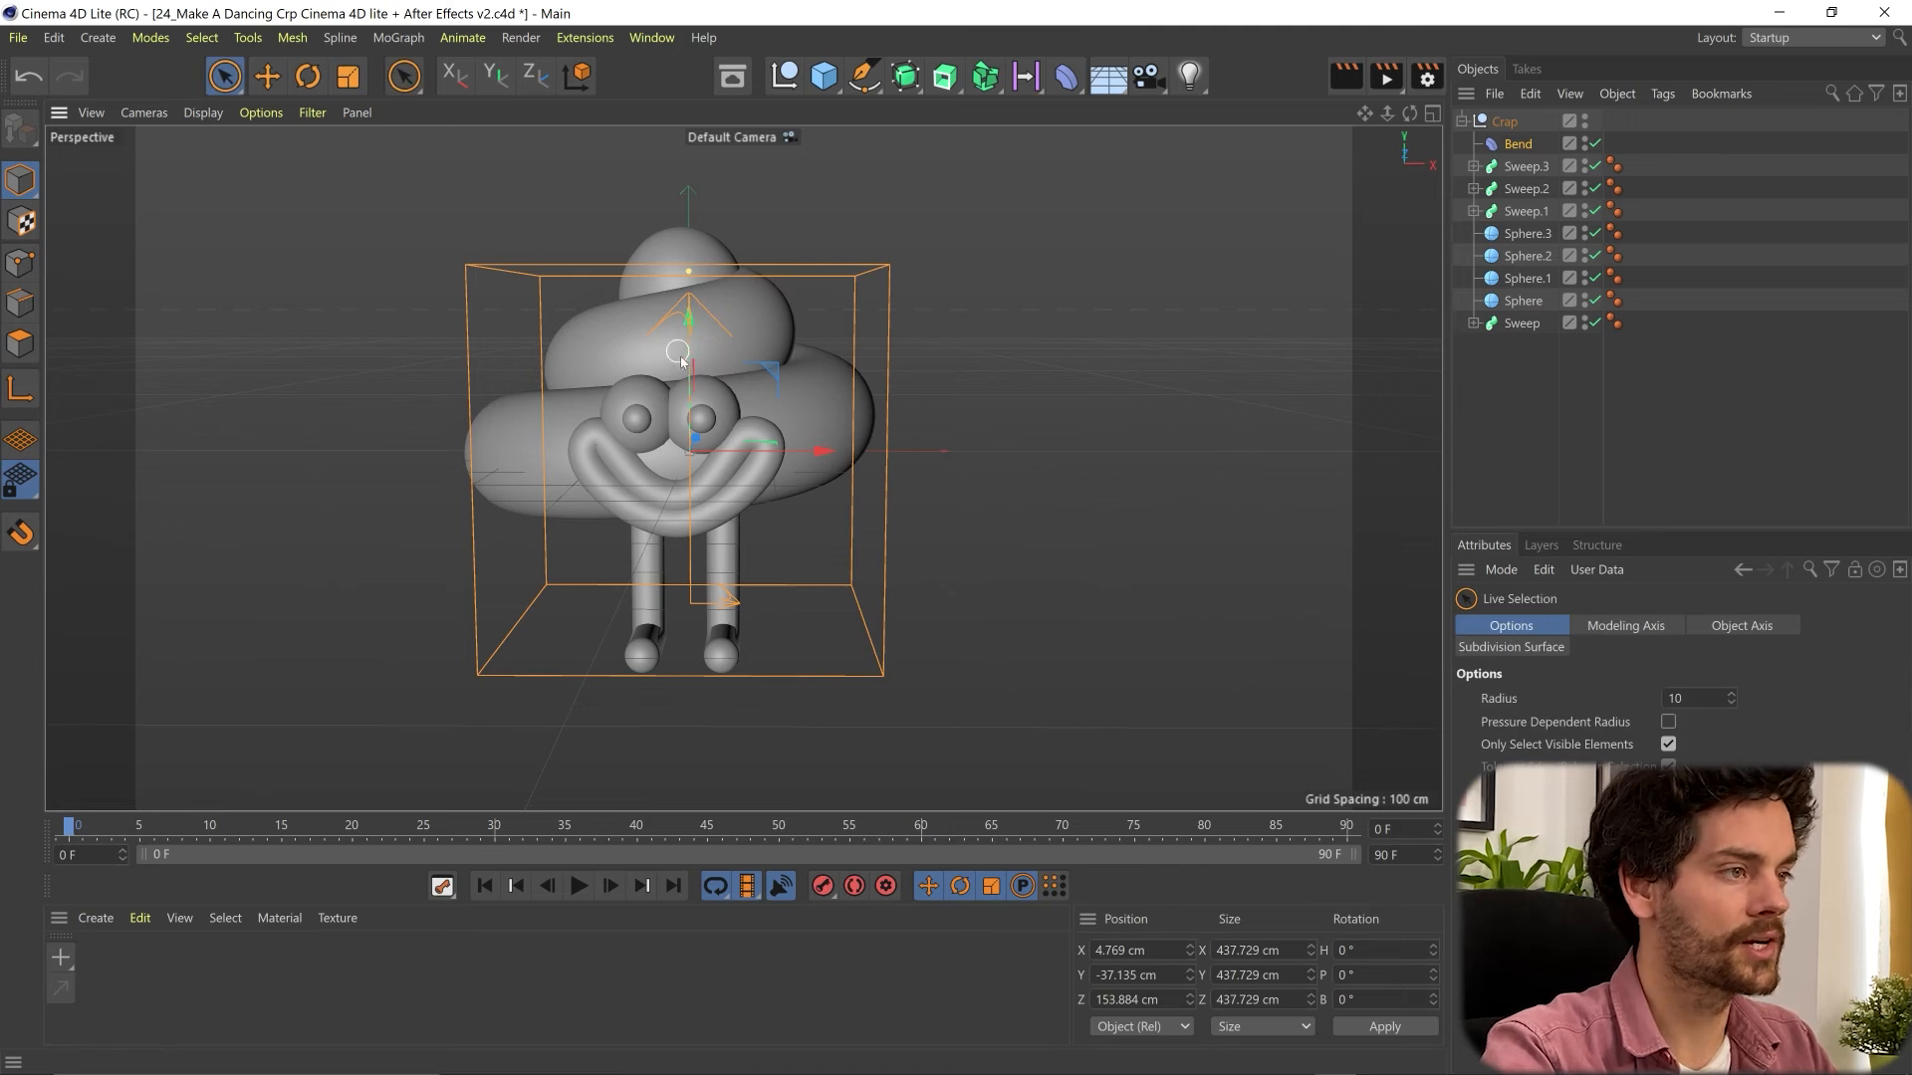
- Raise the Bend deformer to about Y 281 cm and set its strength to about 68° to bend the upper coils
drag(686, 373, 673, 189)
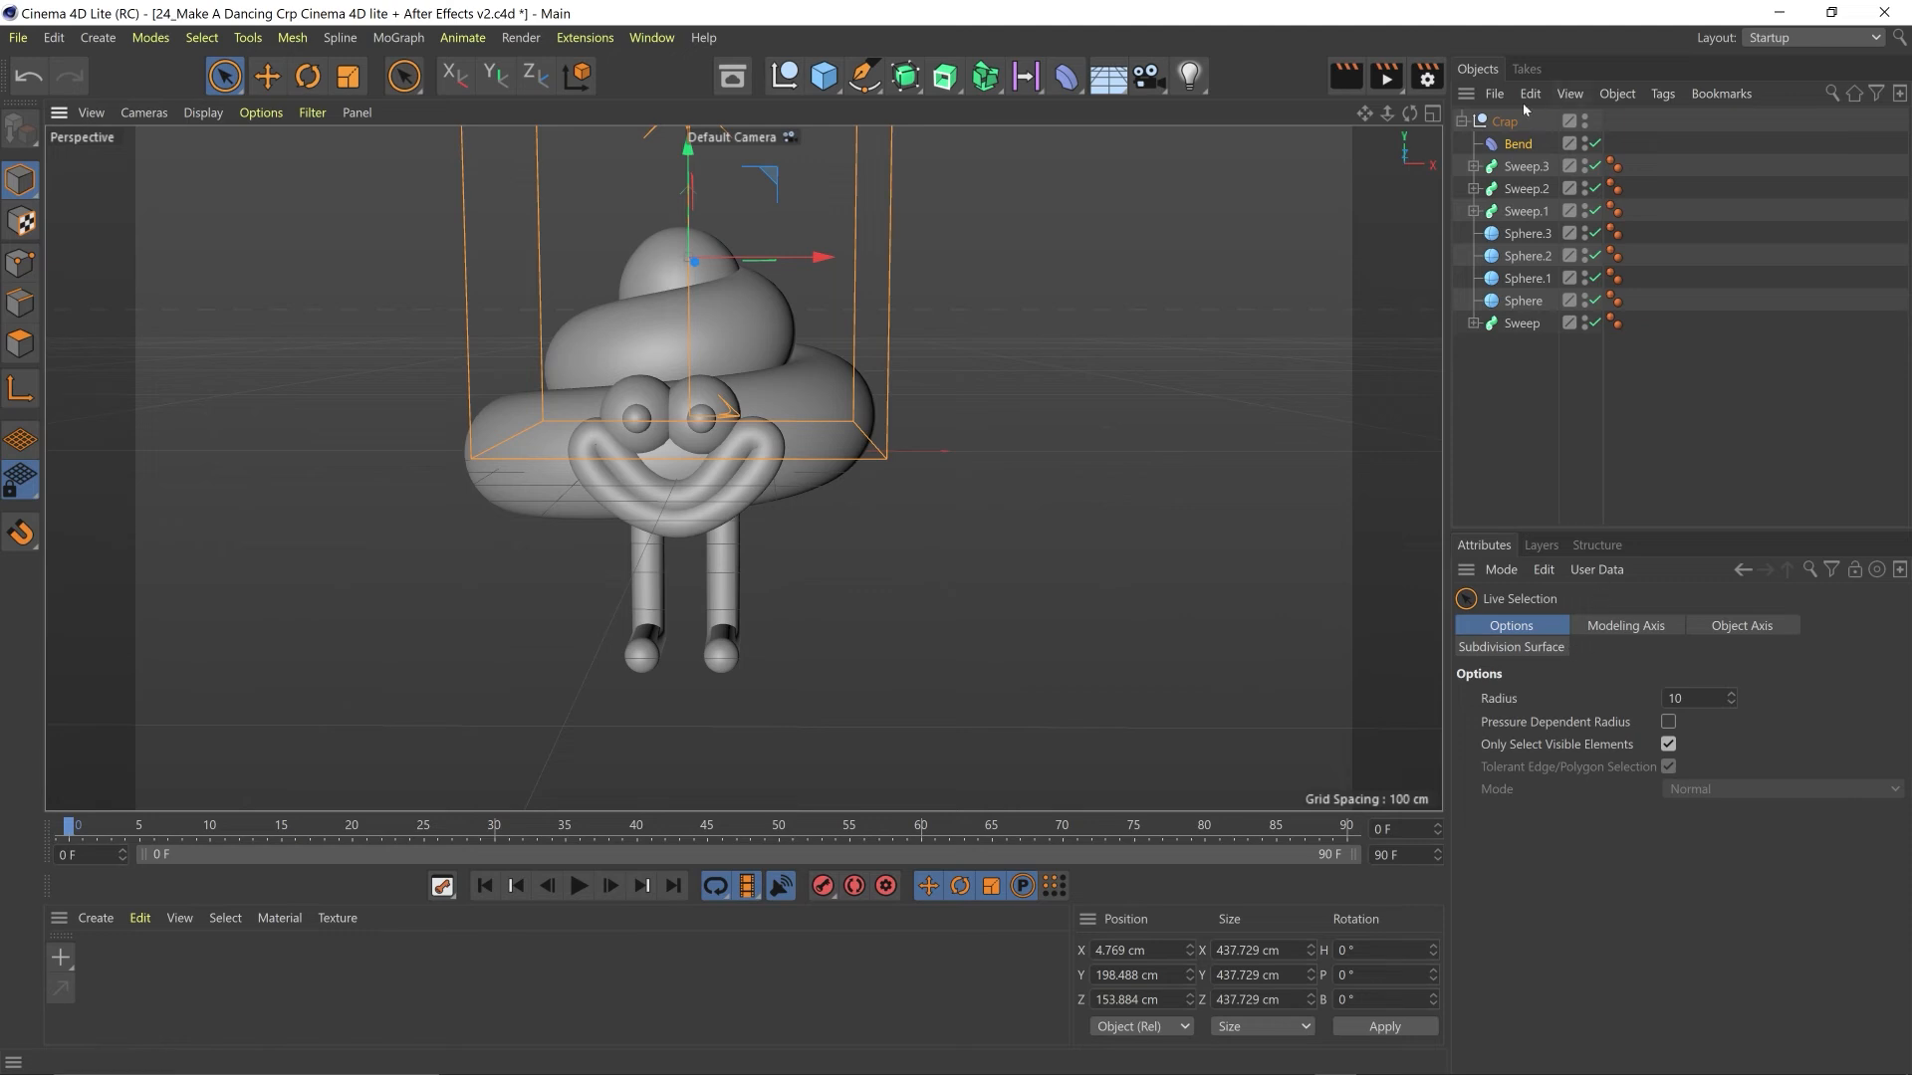
click(1517, 145)
drag(1759, 751, 1782, 745)
drag(687, 224, 687, 160)
drag(1784, 749, 1789, 757)
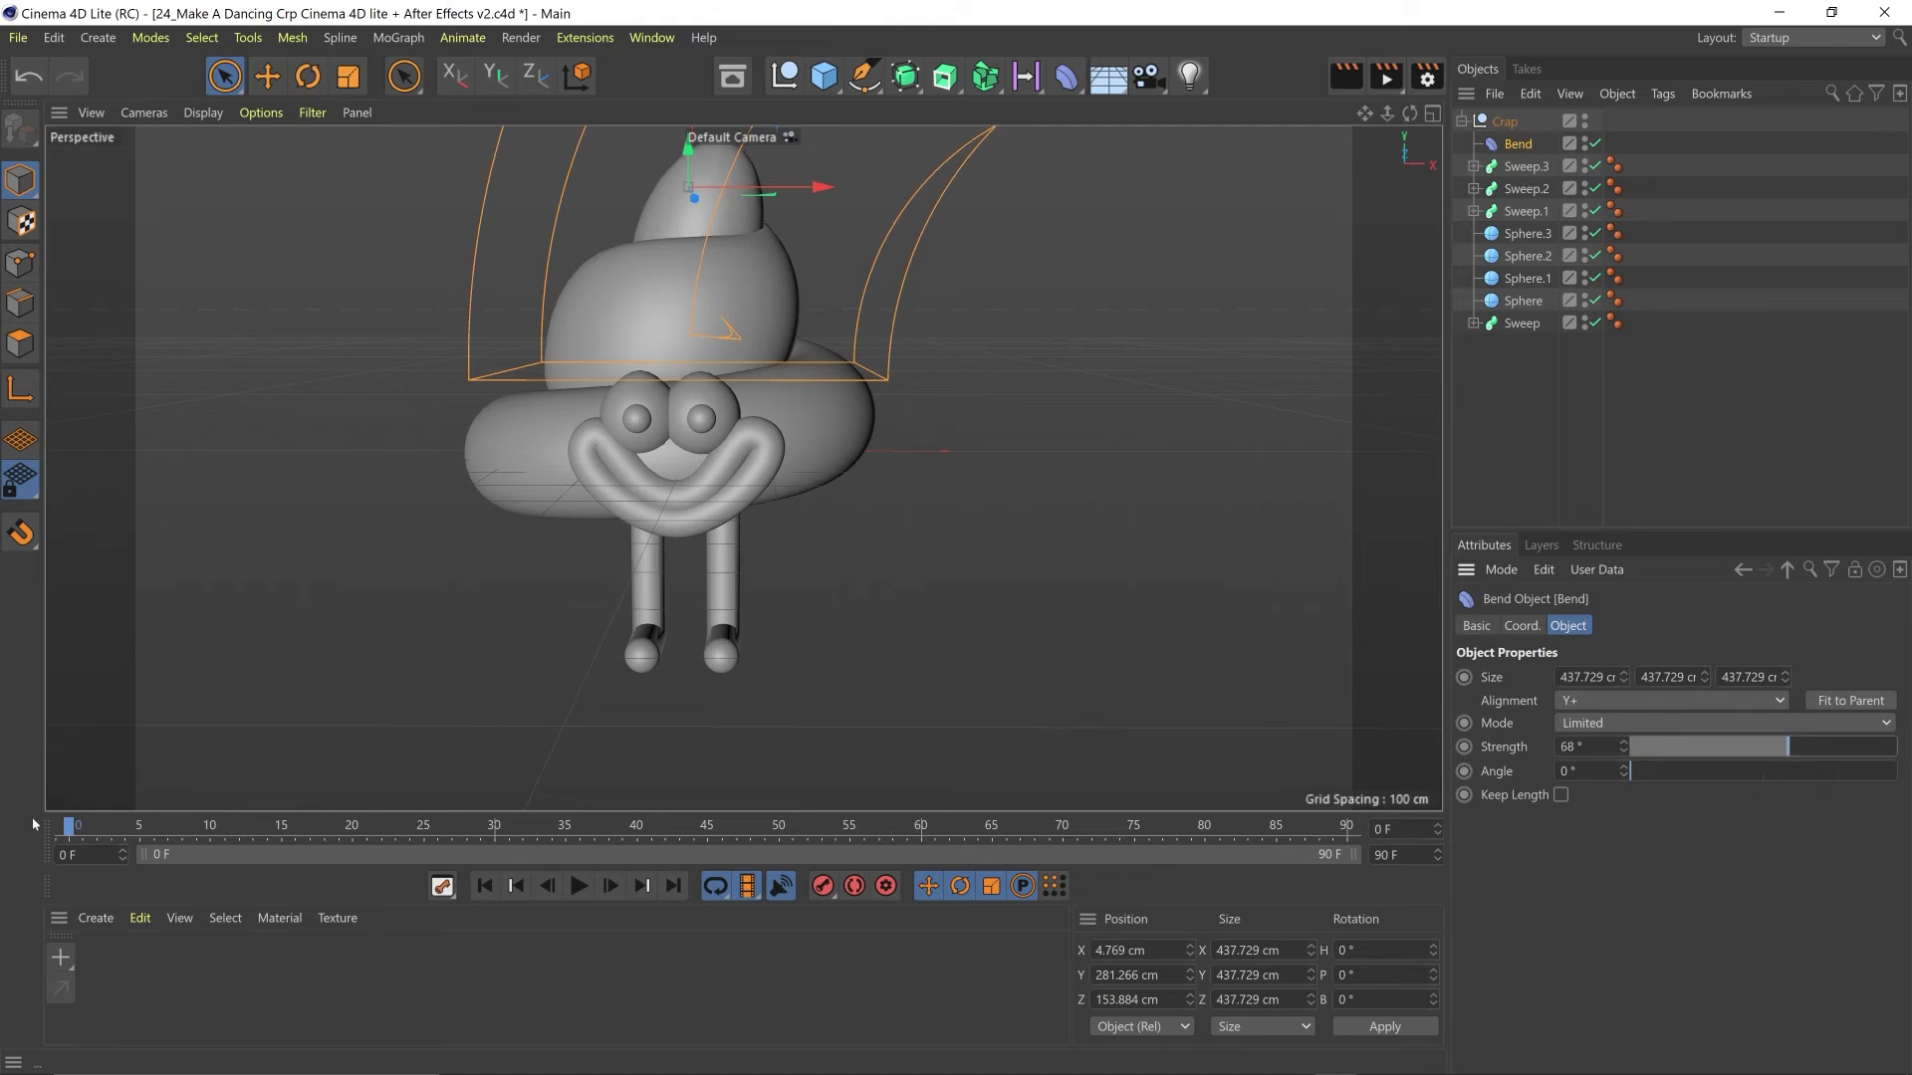
- Keyframe the Bend deformer's angle at 0° on frame 0, -160° on frame 30 and 30° on frame 51
drag(1623, 766, 1628, 774)
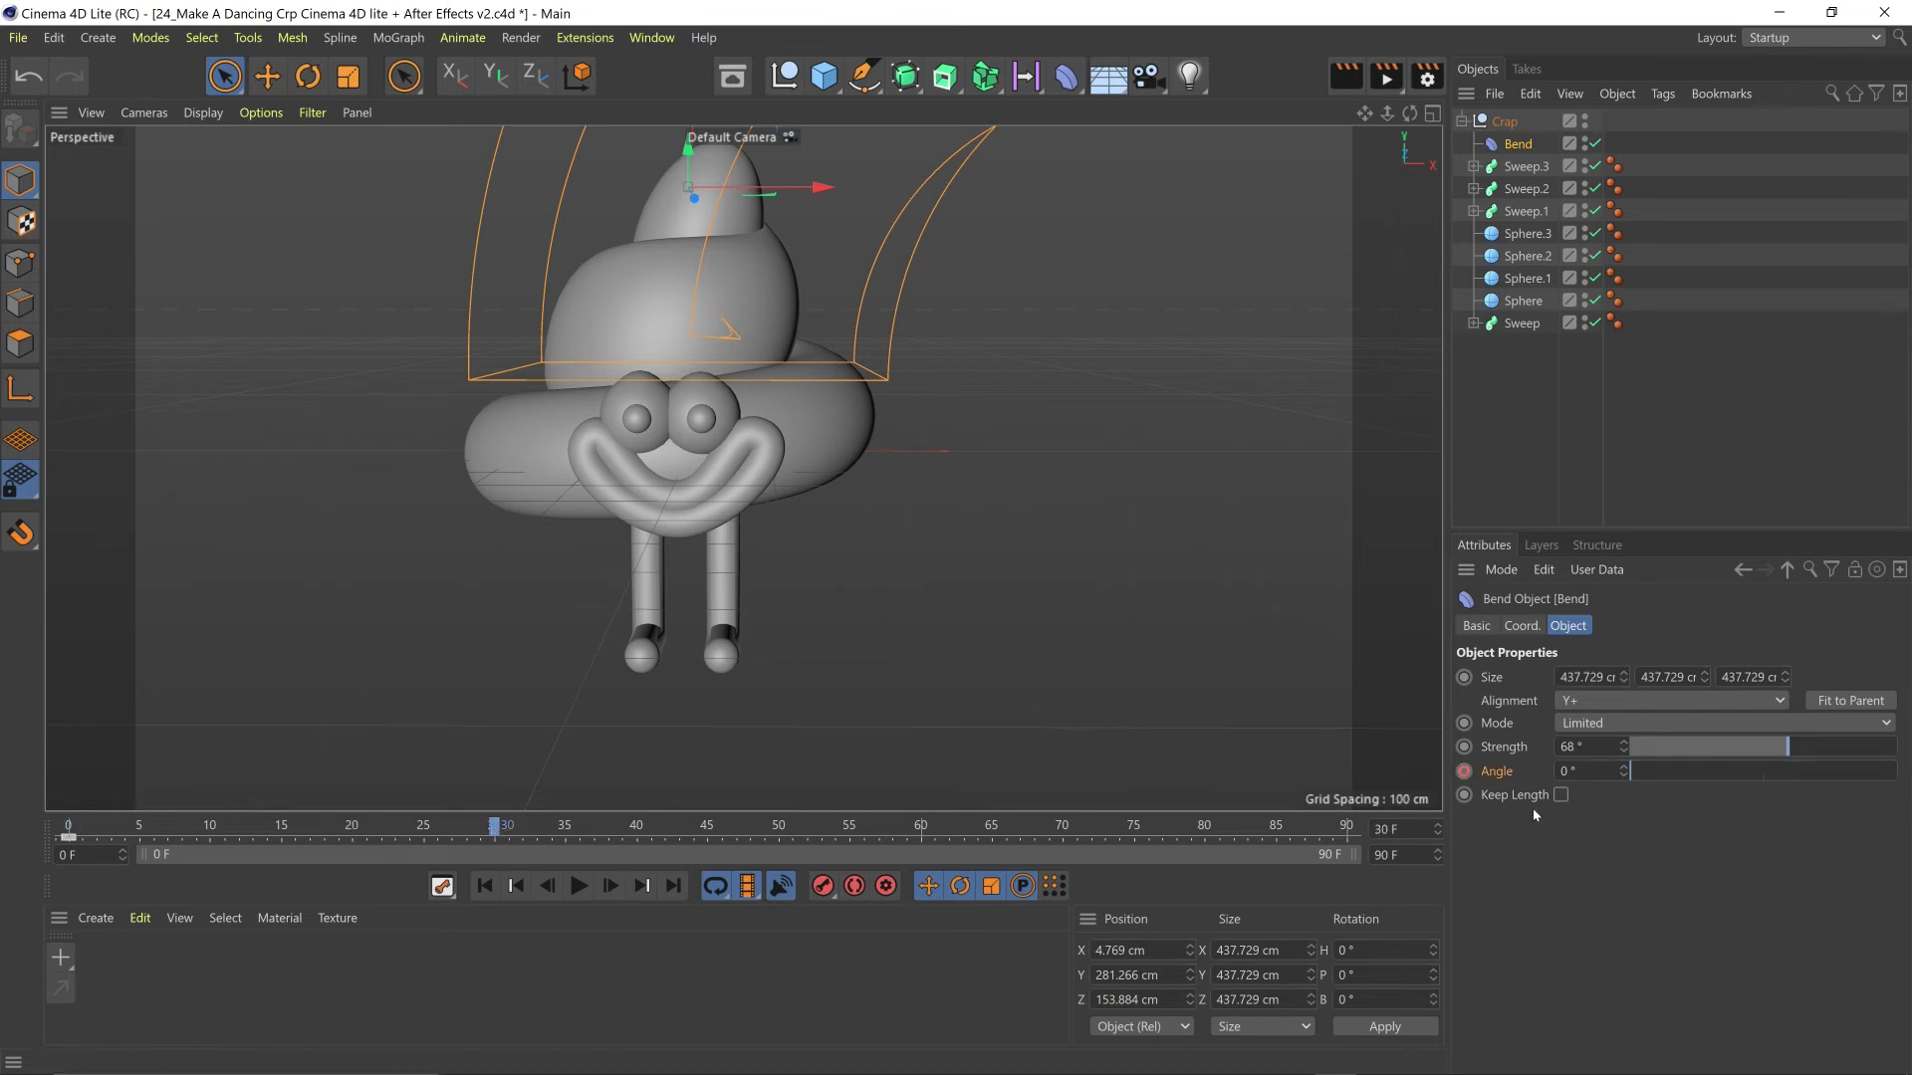
mouse_move(1625, 773)
mouse_down()
mouse_move(1588, 774)
mouse_move(1639, 774)
mouse_up()
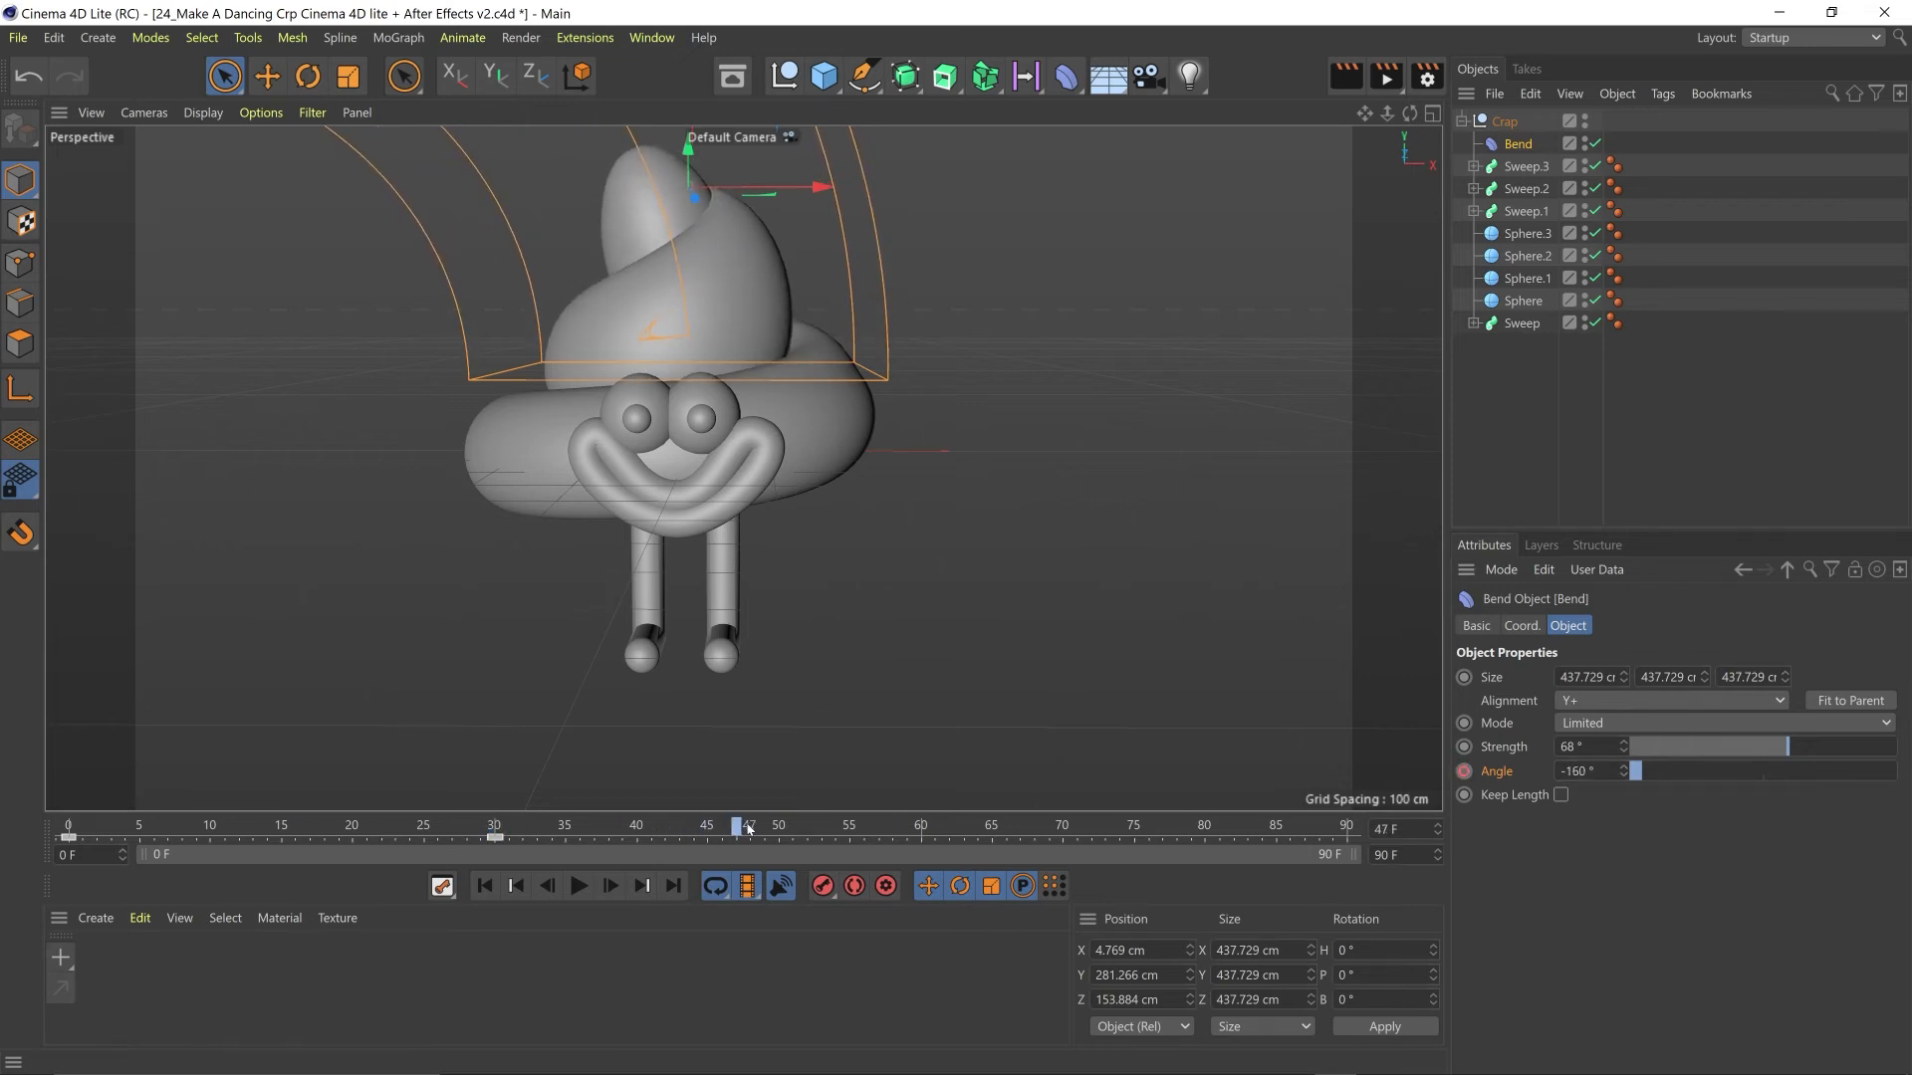
drag(1629, 776, 1714, 776)
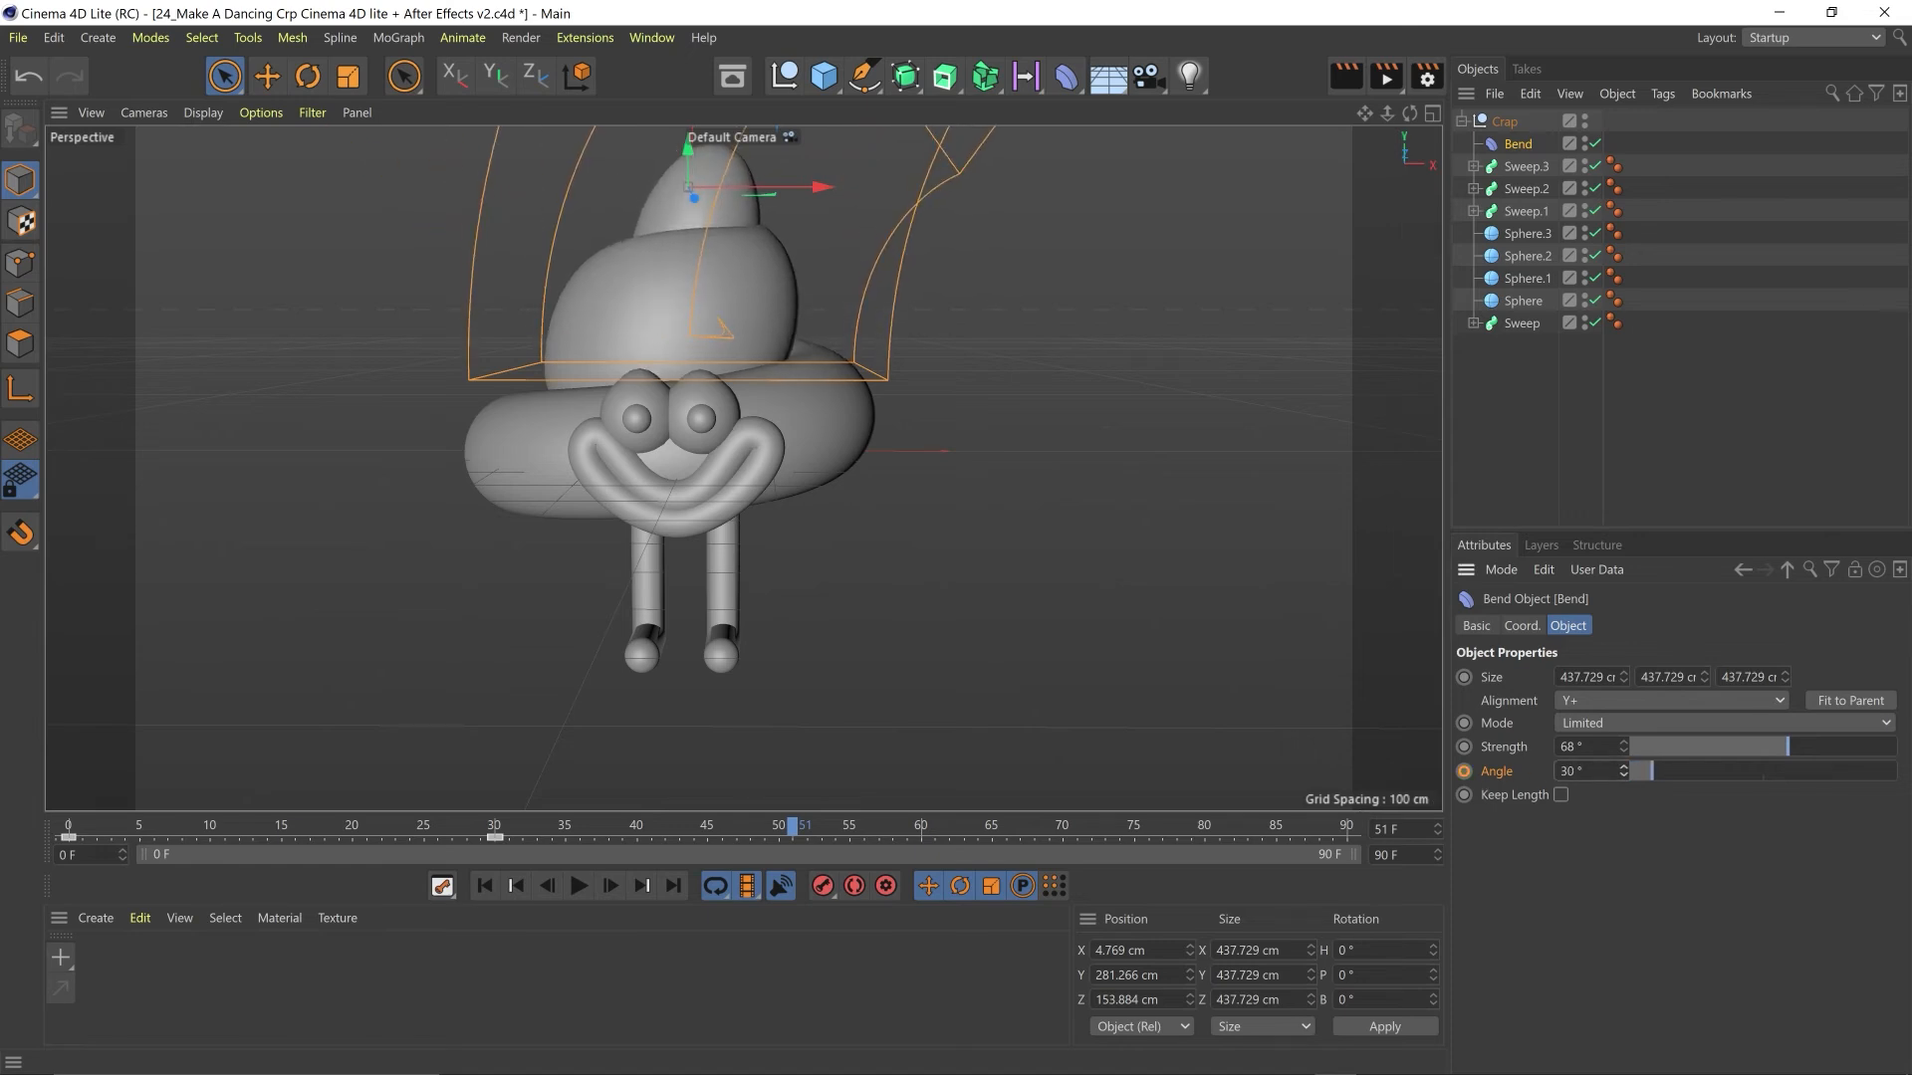
click(1465, 773)
- Play the bend animation from the first frame and park the playhead at frame 51
drag(728, 835, 4, 846)
key(F8)
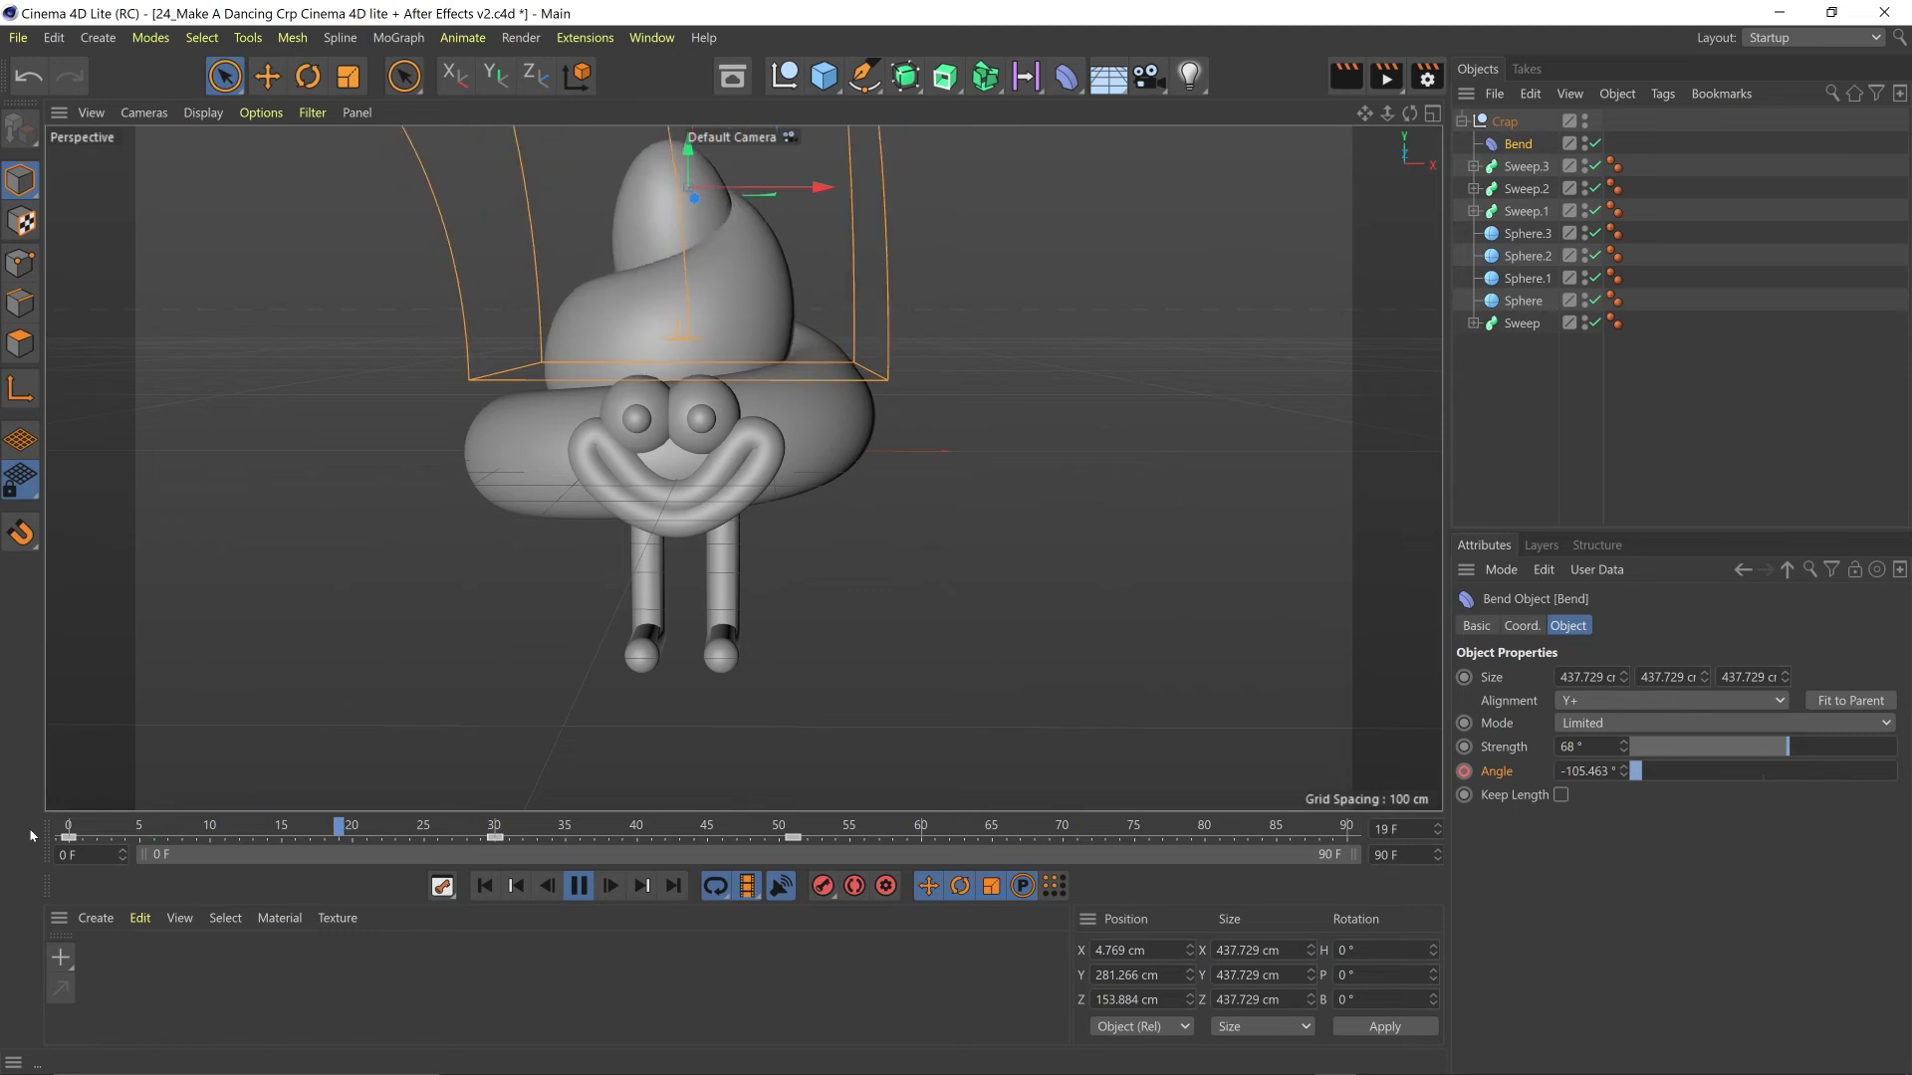
key(F8)
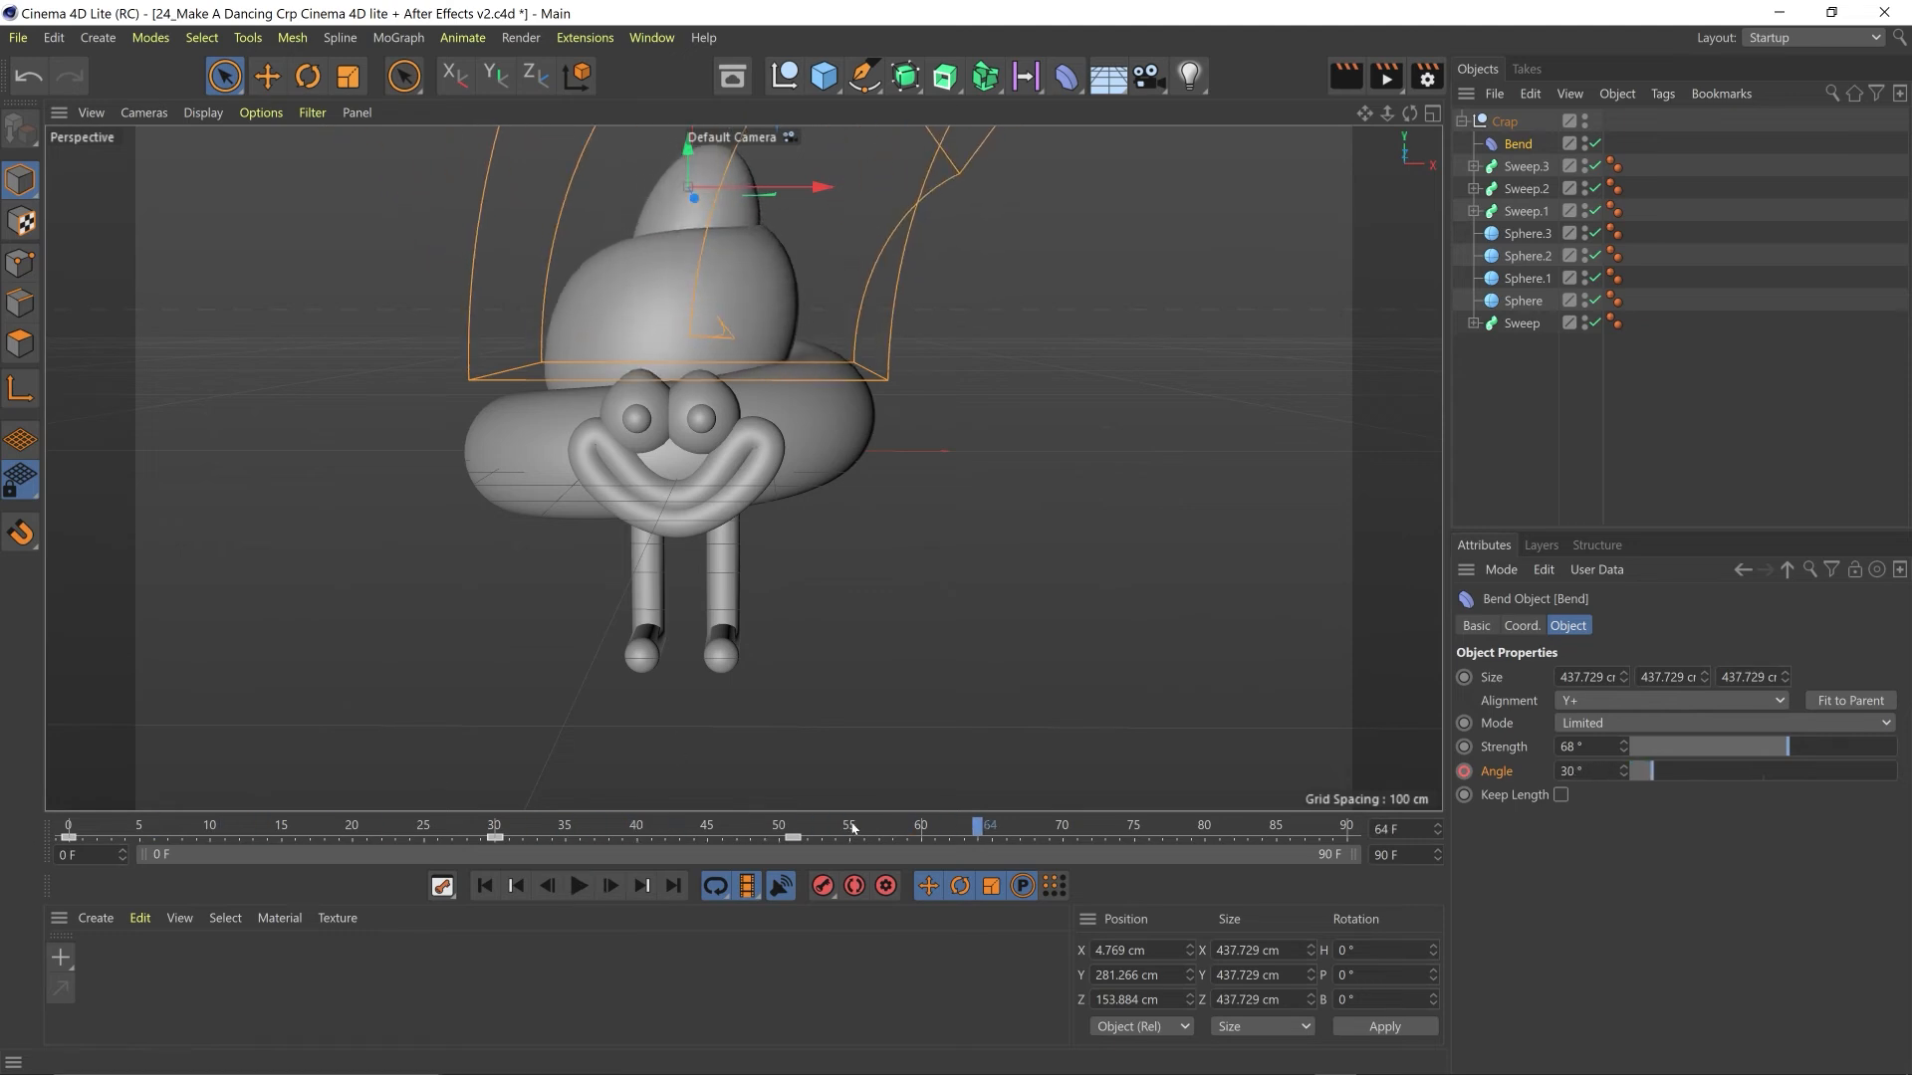
drag(808, 827, 792, 827)
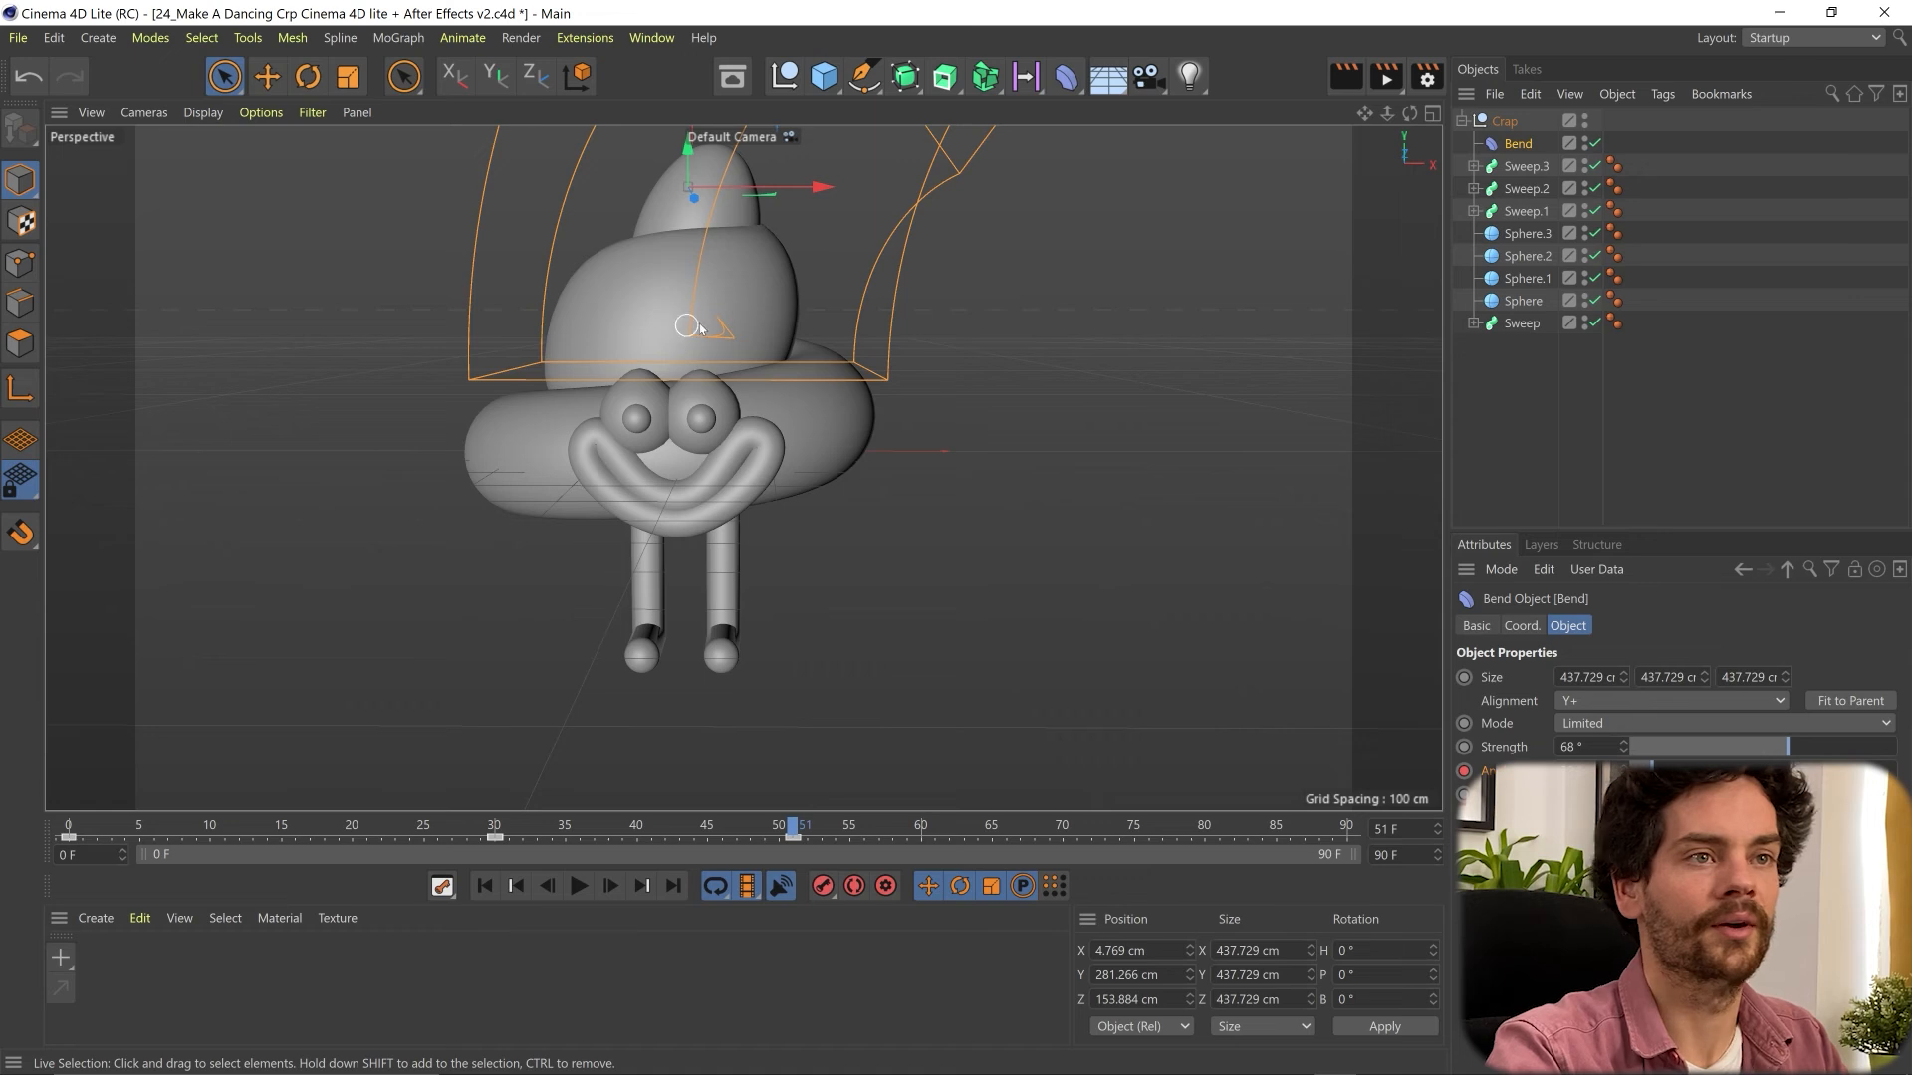
- Add a Twist deformer and place it inside the Crap null as its first child, above the Bend
click(1068, 81)
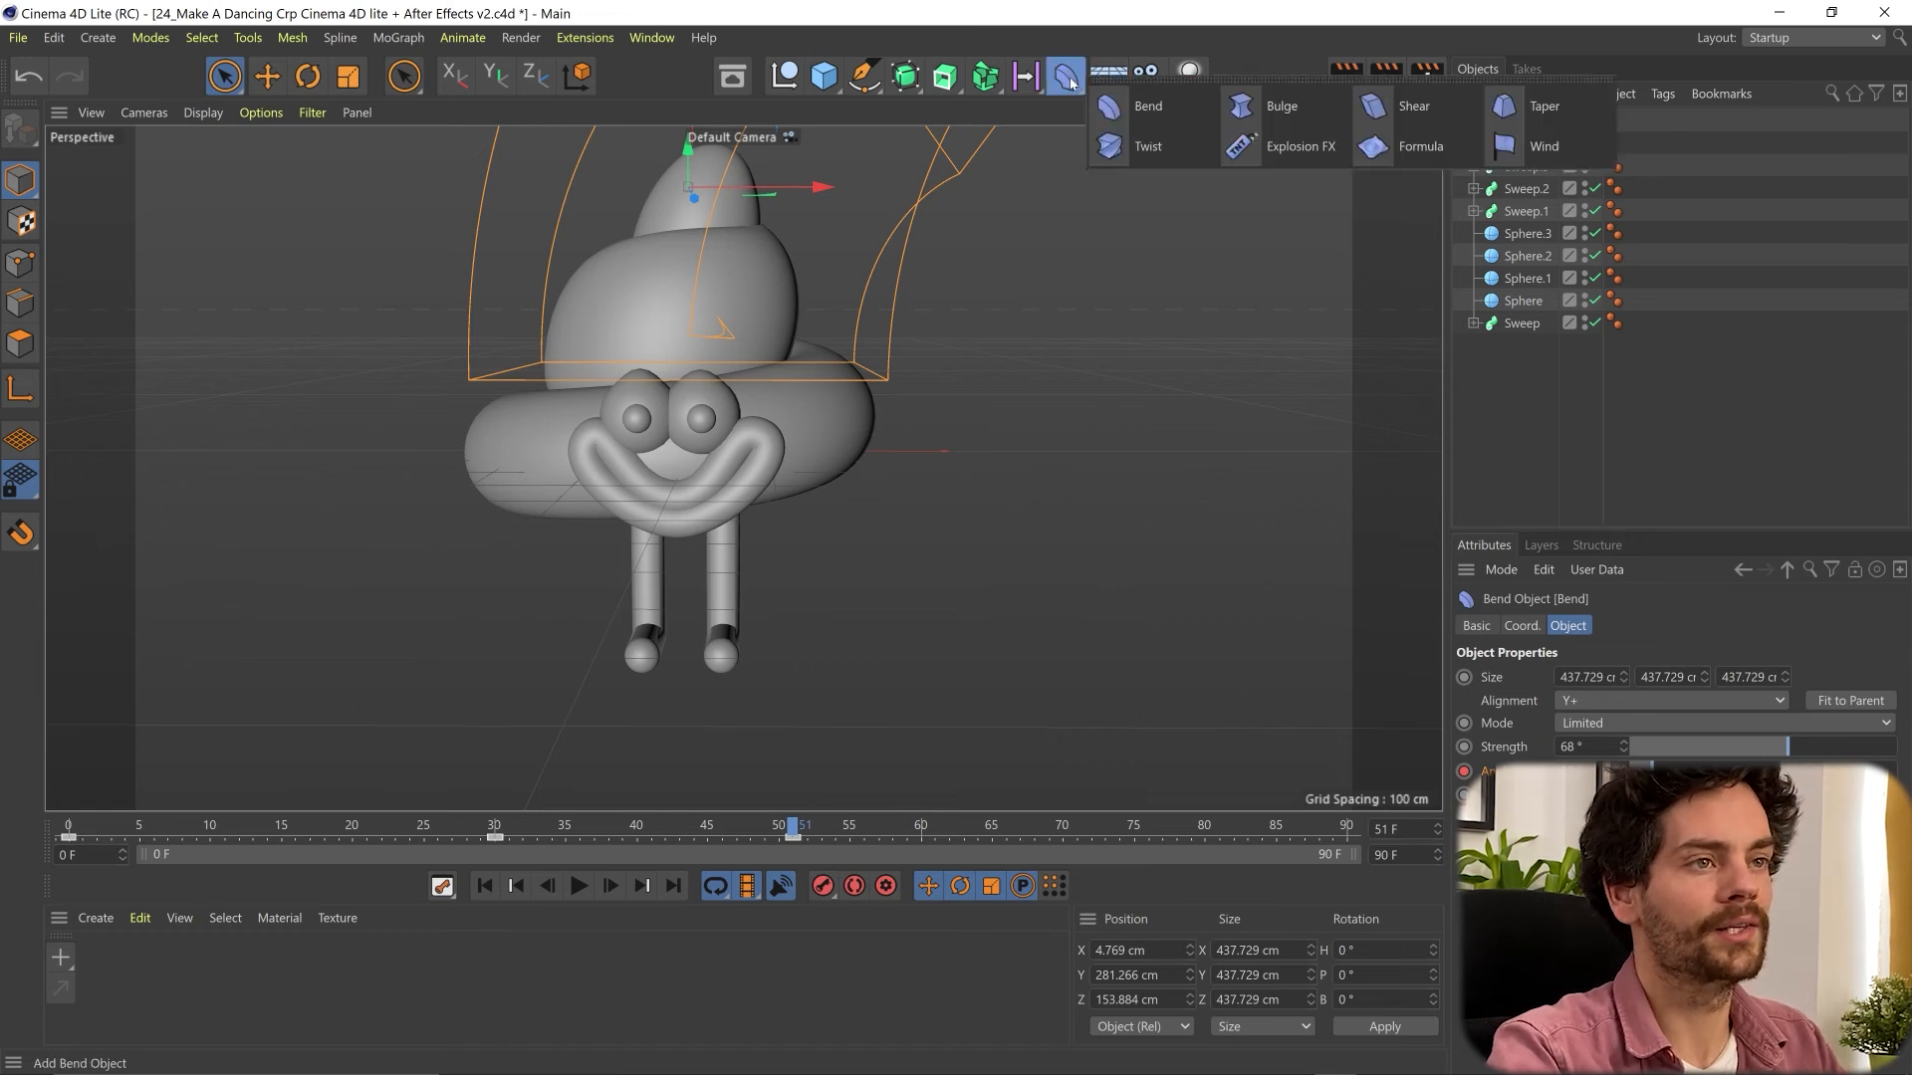
click(1146, 148)
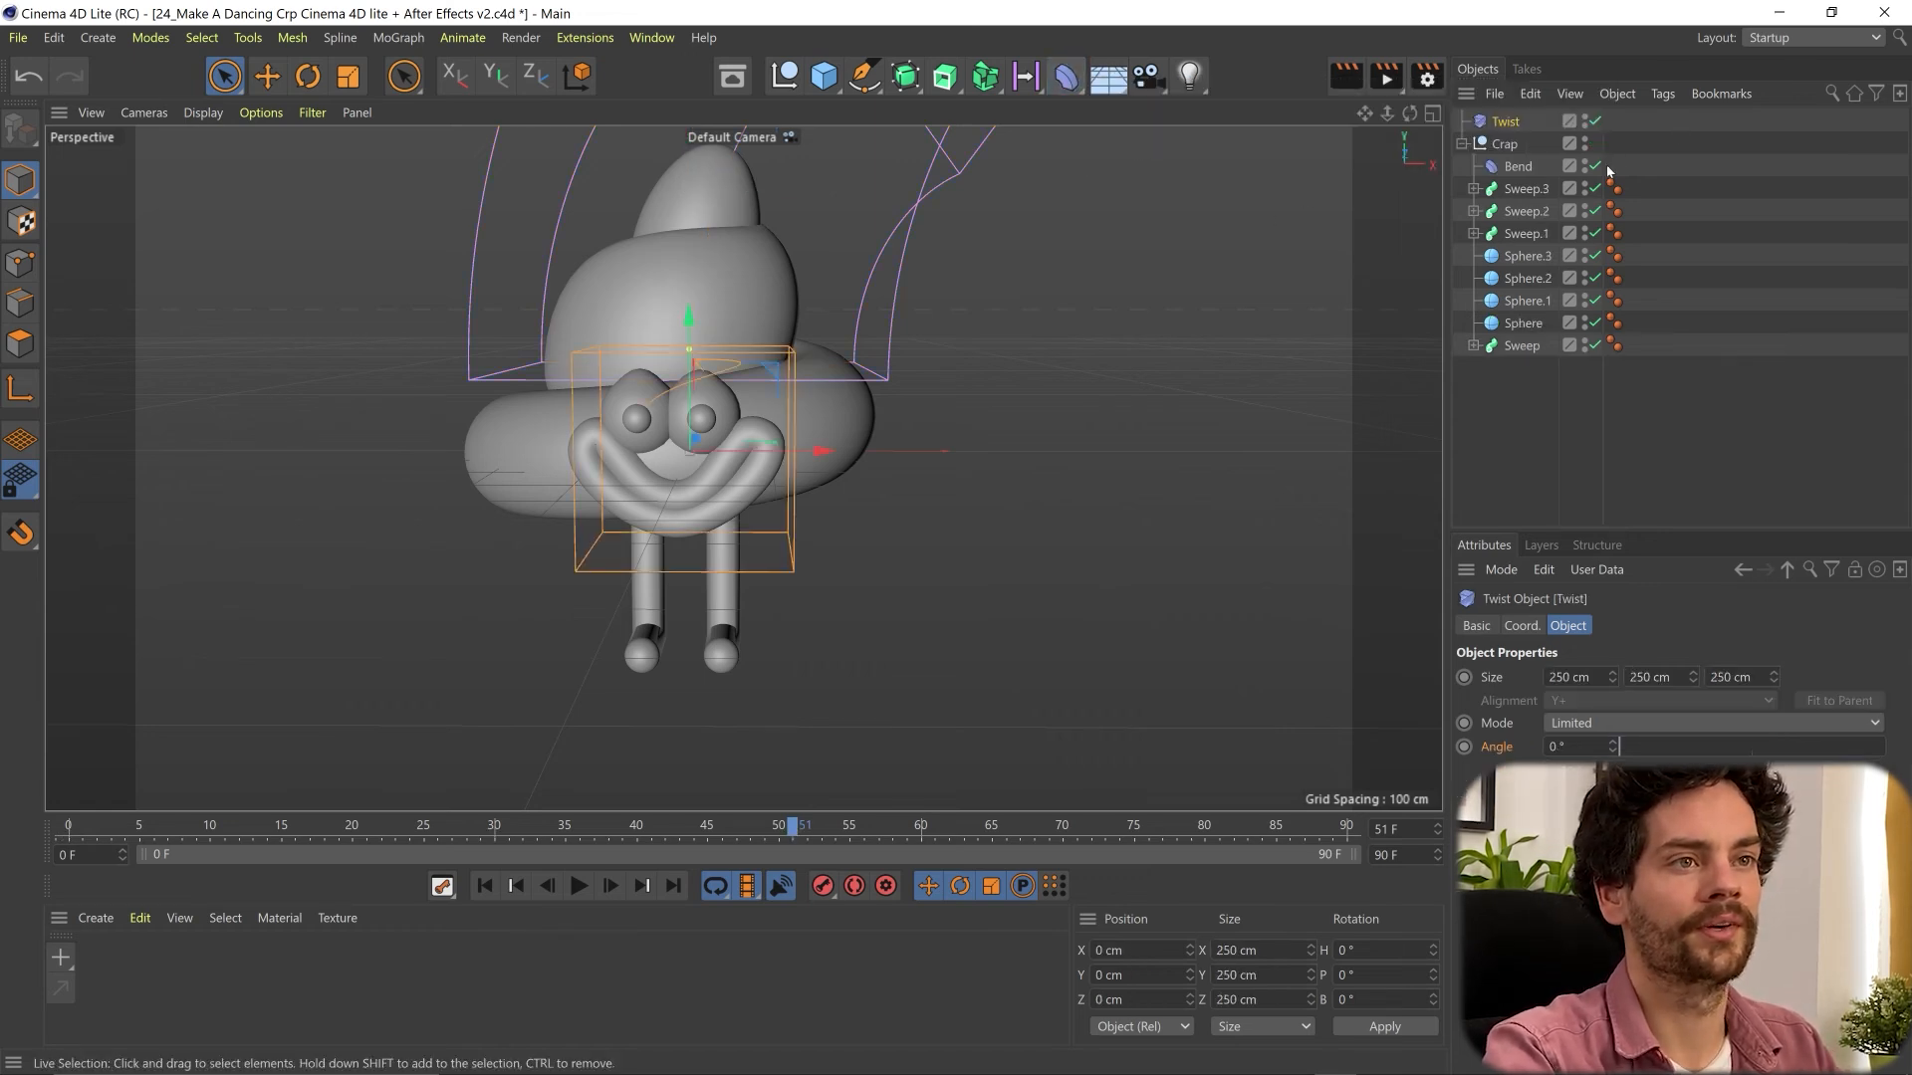
drag(1514, 151, 1510, 155)
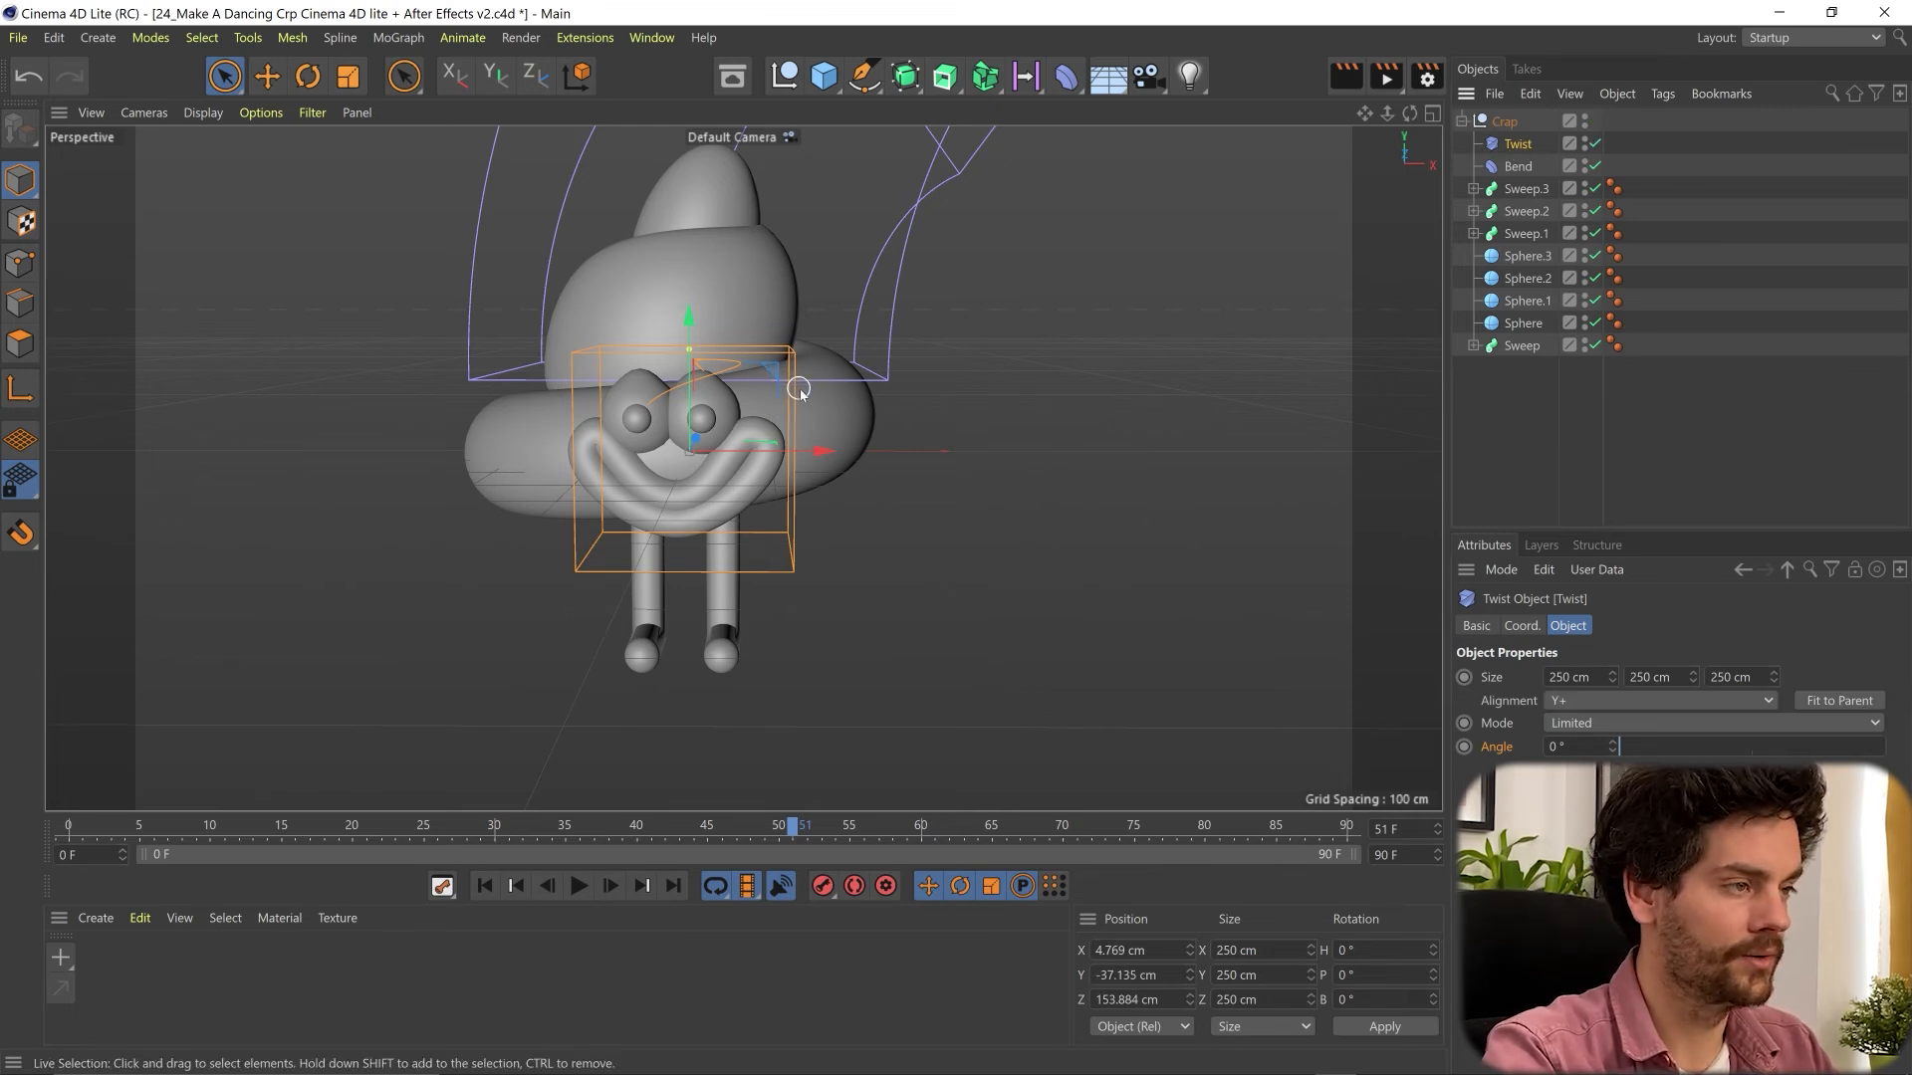
- Enlarge the Twist deformer to about 451.5 × 426.5 × 418.5 cm so it surrounds the lower body and legs
key(t)
drag(875, 431, 1430, 237)
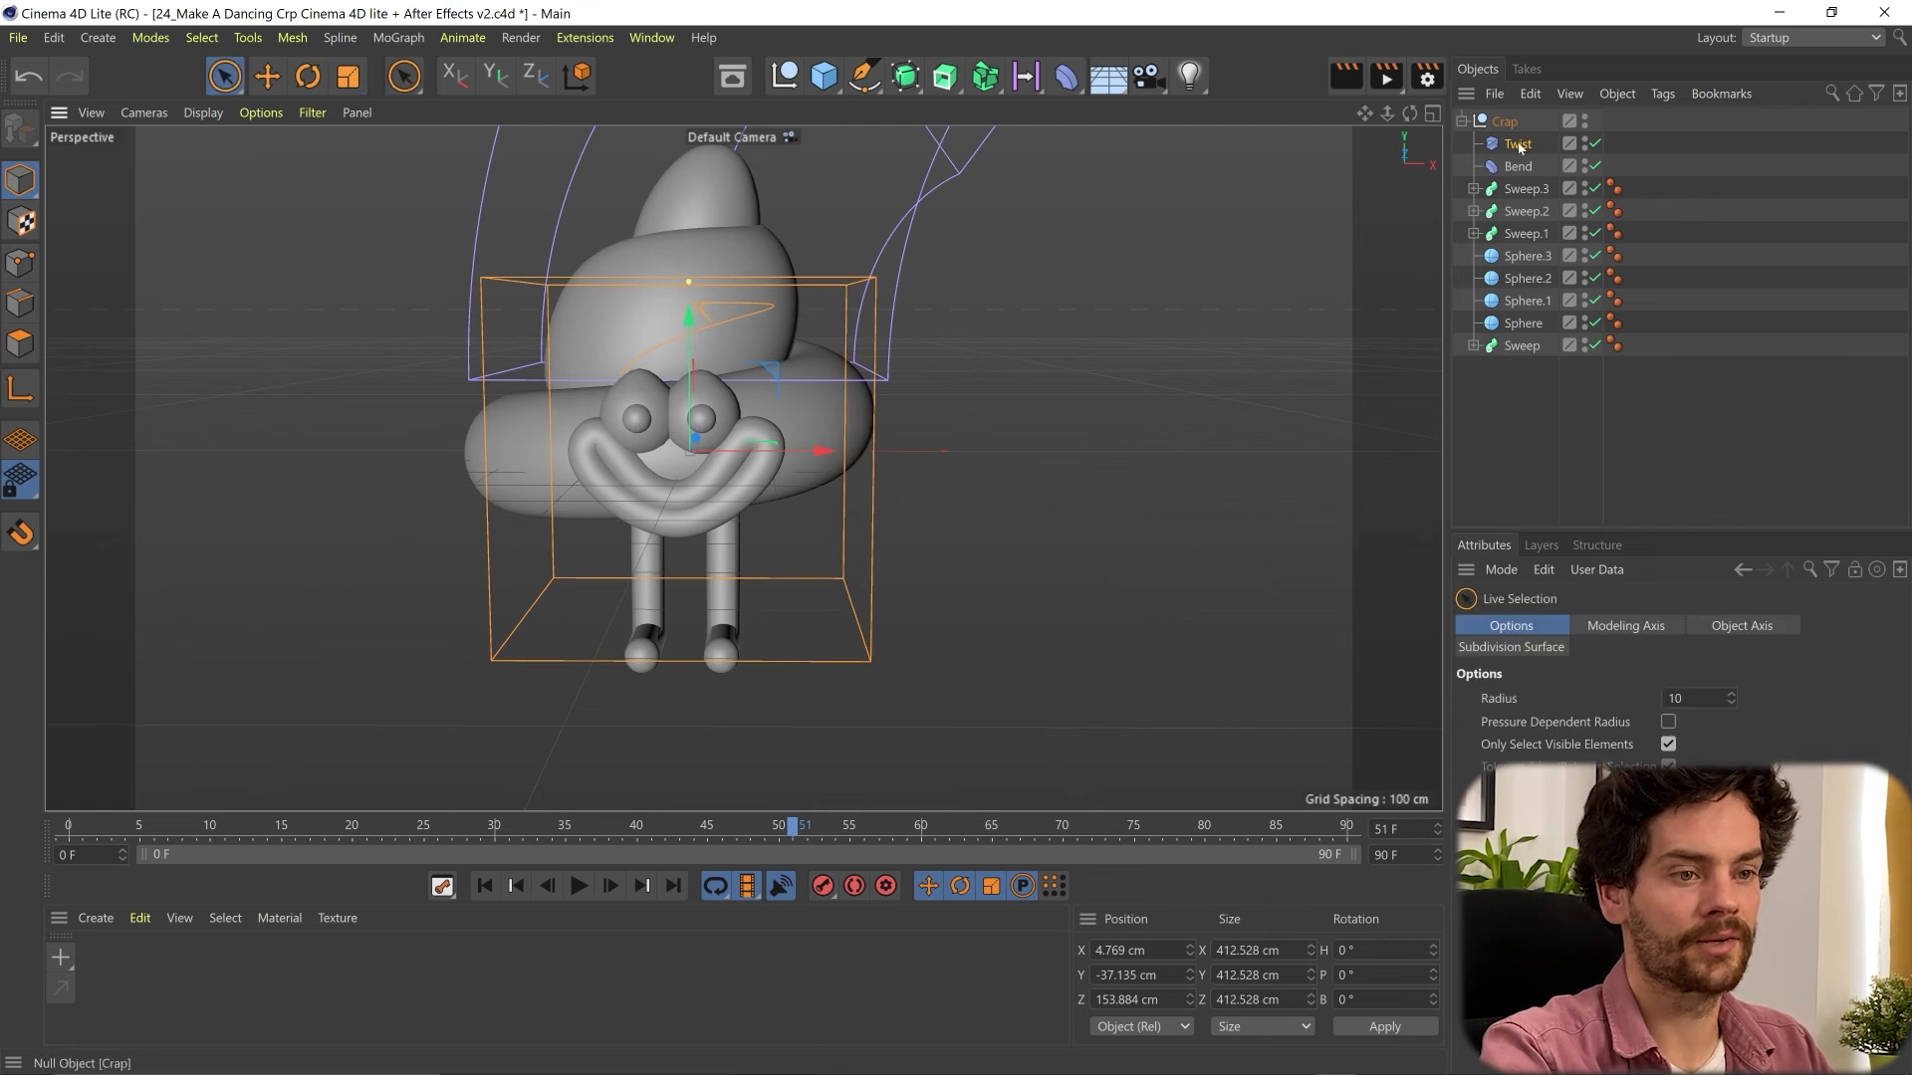
drag(1612, 677, 1773, 669)
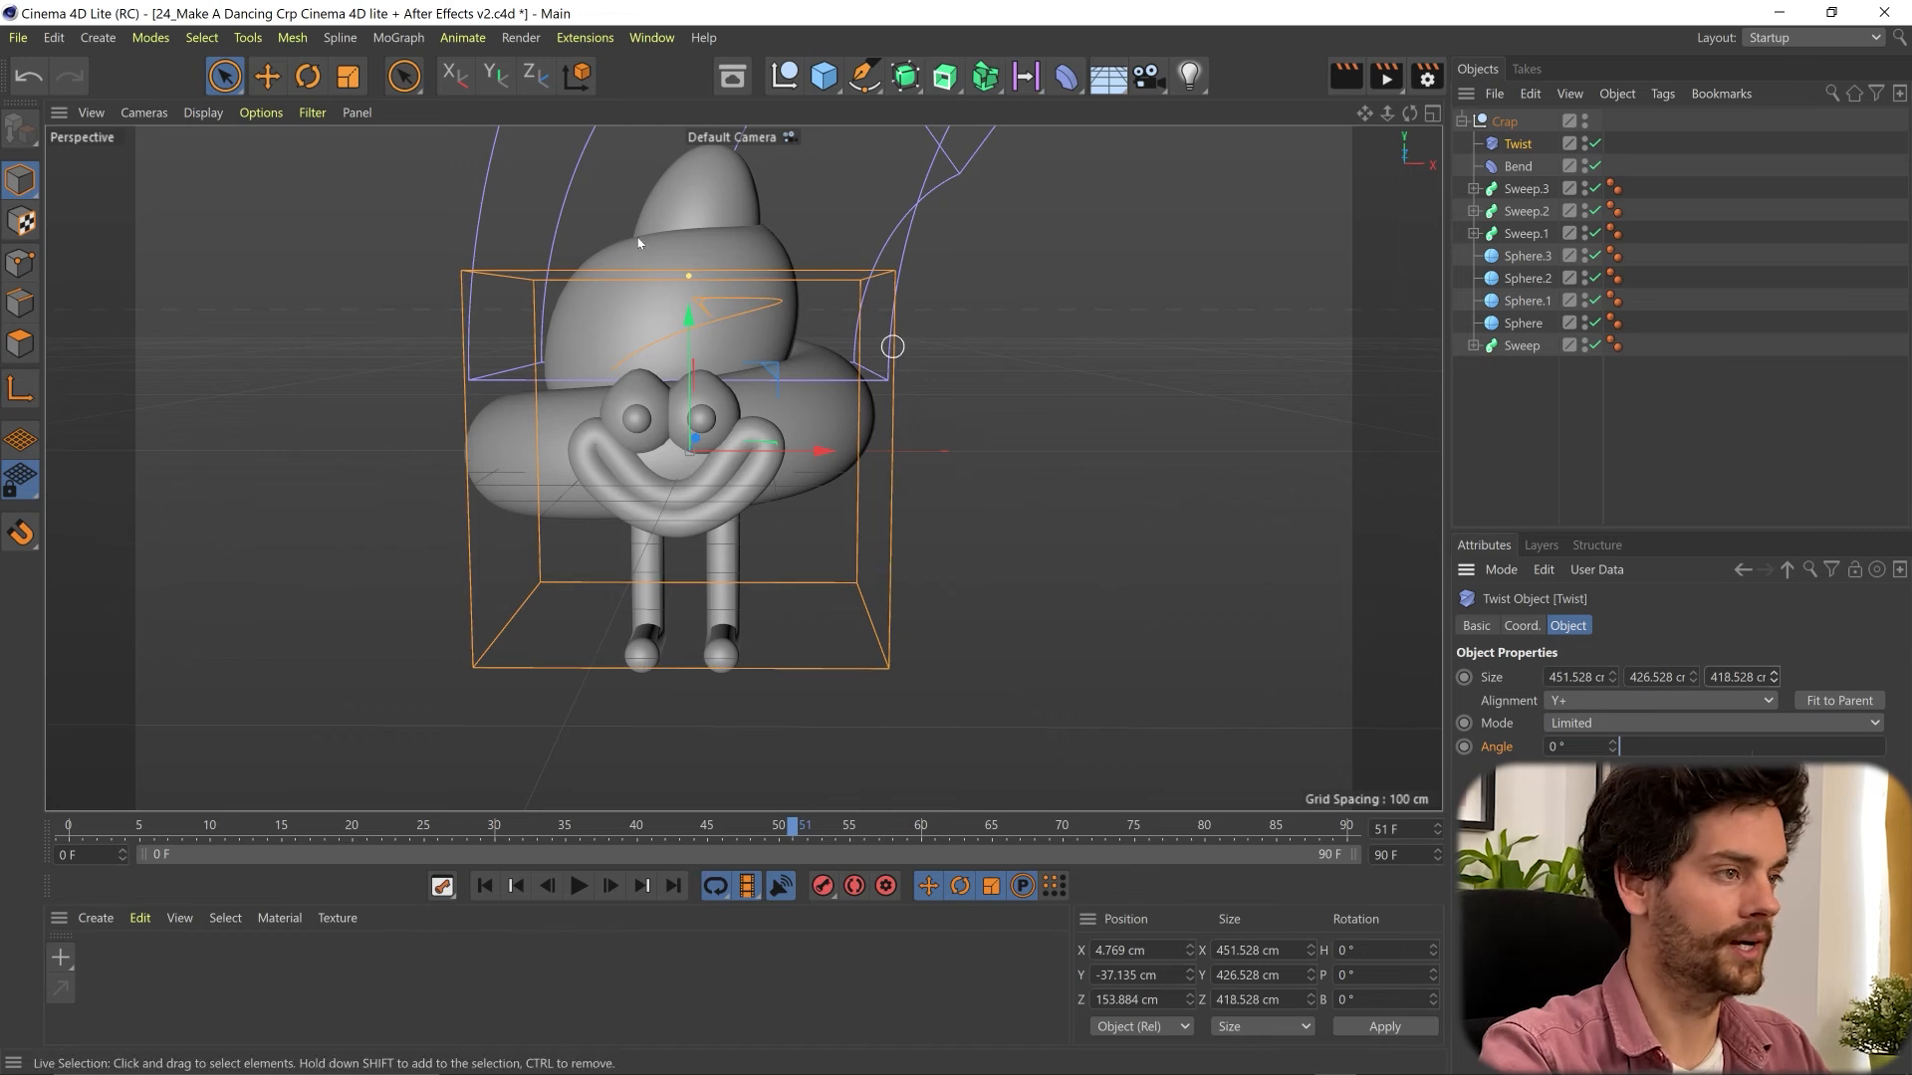
click(854, 436)
click(1344, 241)
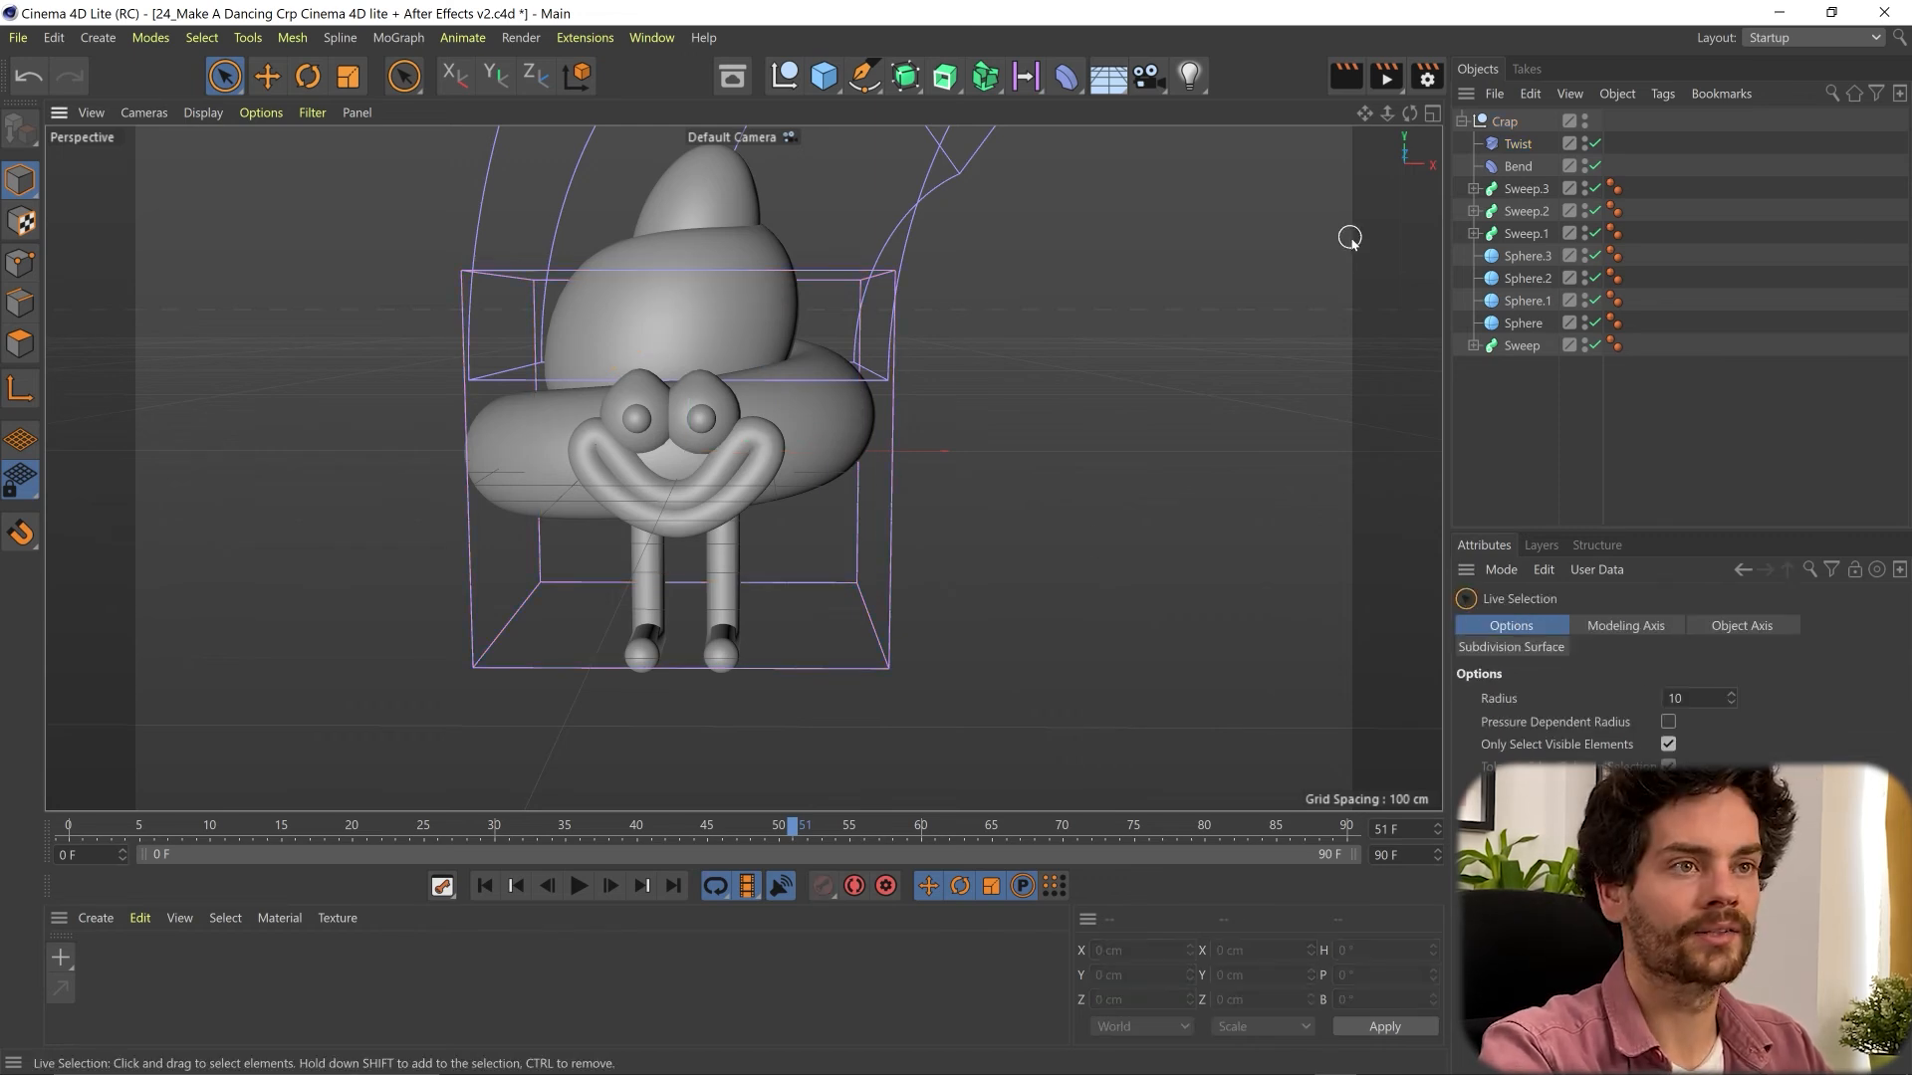
- Keyframe the Twist deformer's angle at frames 0 and 25, and turn it to about -9° near frame 50
click(1523, 148)
mouse_move(1622, 751)
mouse_down()
mouse_move(1639, 748)
mouse_move(1585, 761)
mouse_move(1638, 747)
mouse_move(1611, 746)
mouse_up()
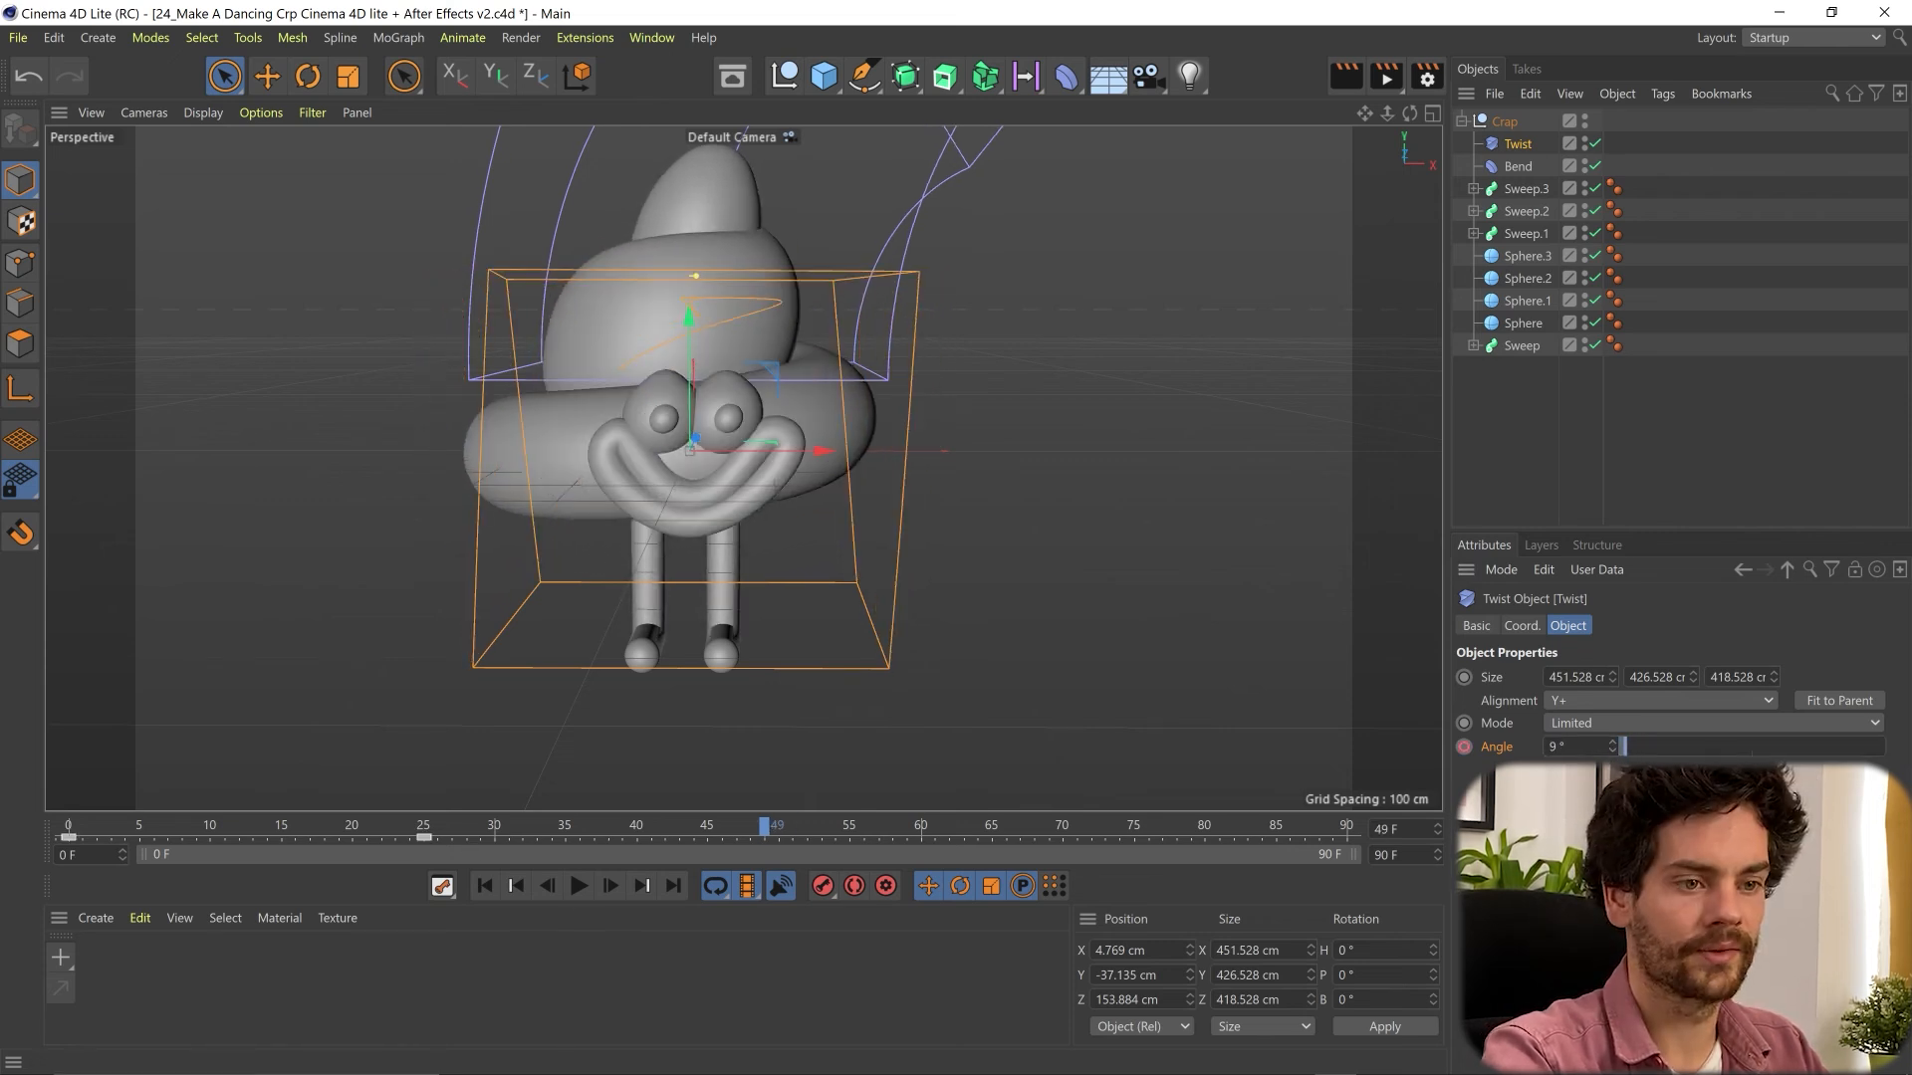
drag(1612, 747, 1523, 759)
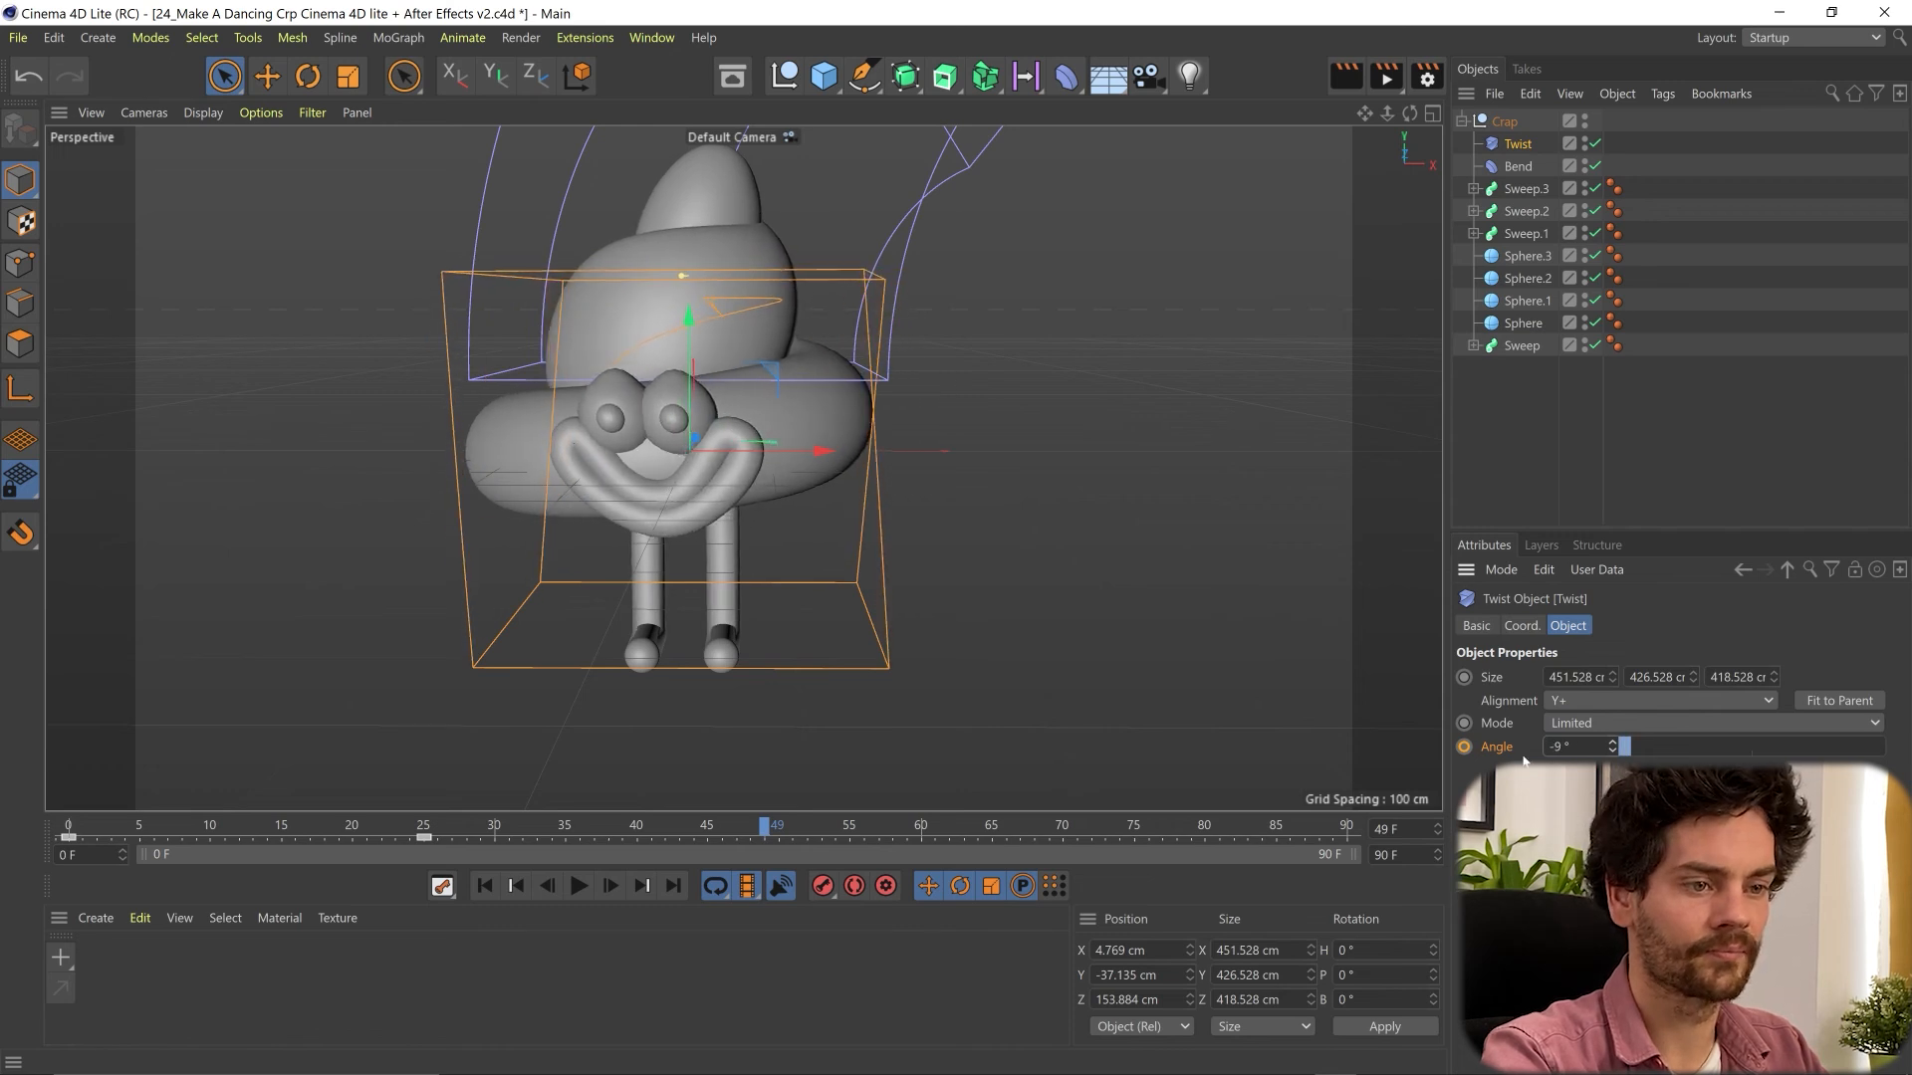
- Shorten the preview range to 50 F and play the animation from the first frame
drag(1370, 854, 786, 854)
drag(1179, 828, 2, 833)
key(F8)
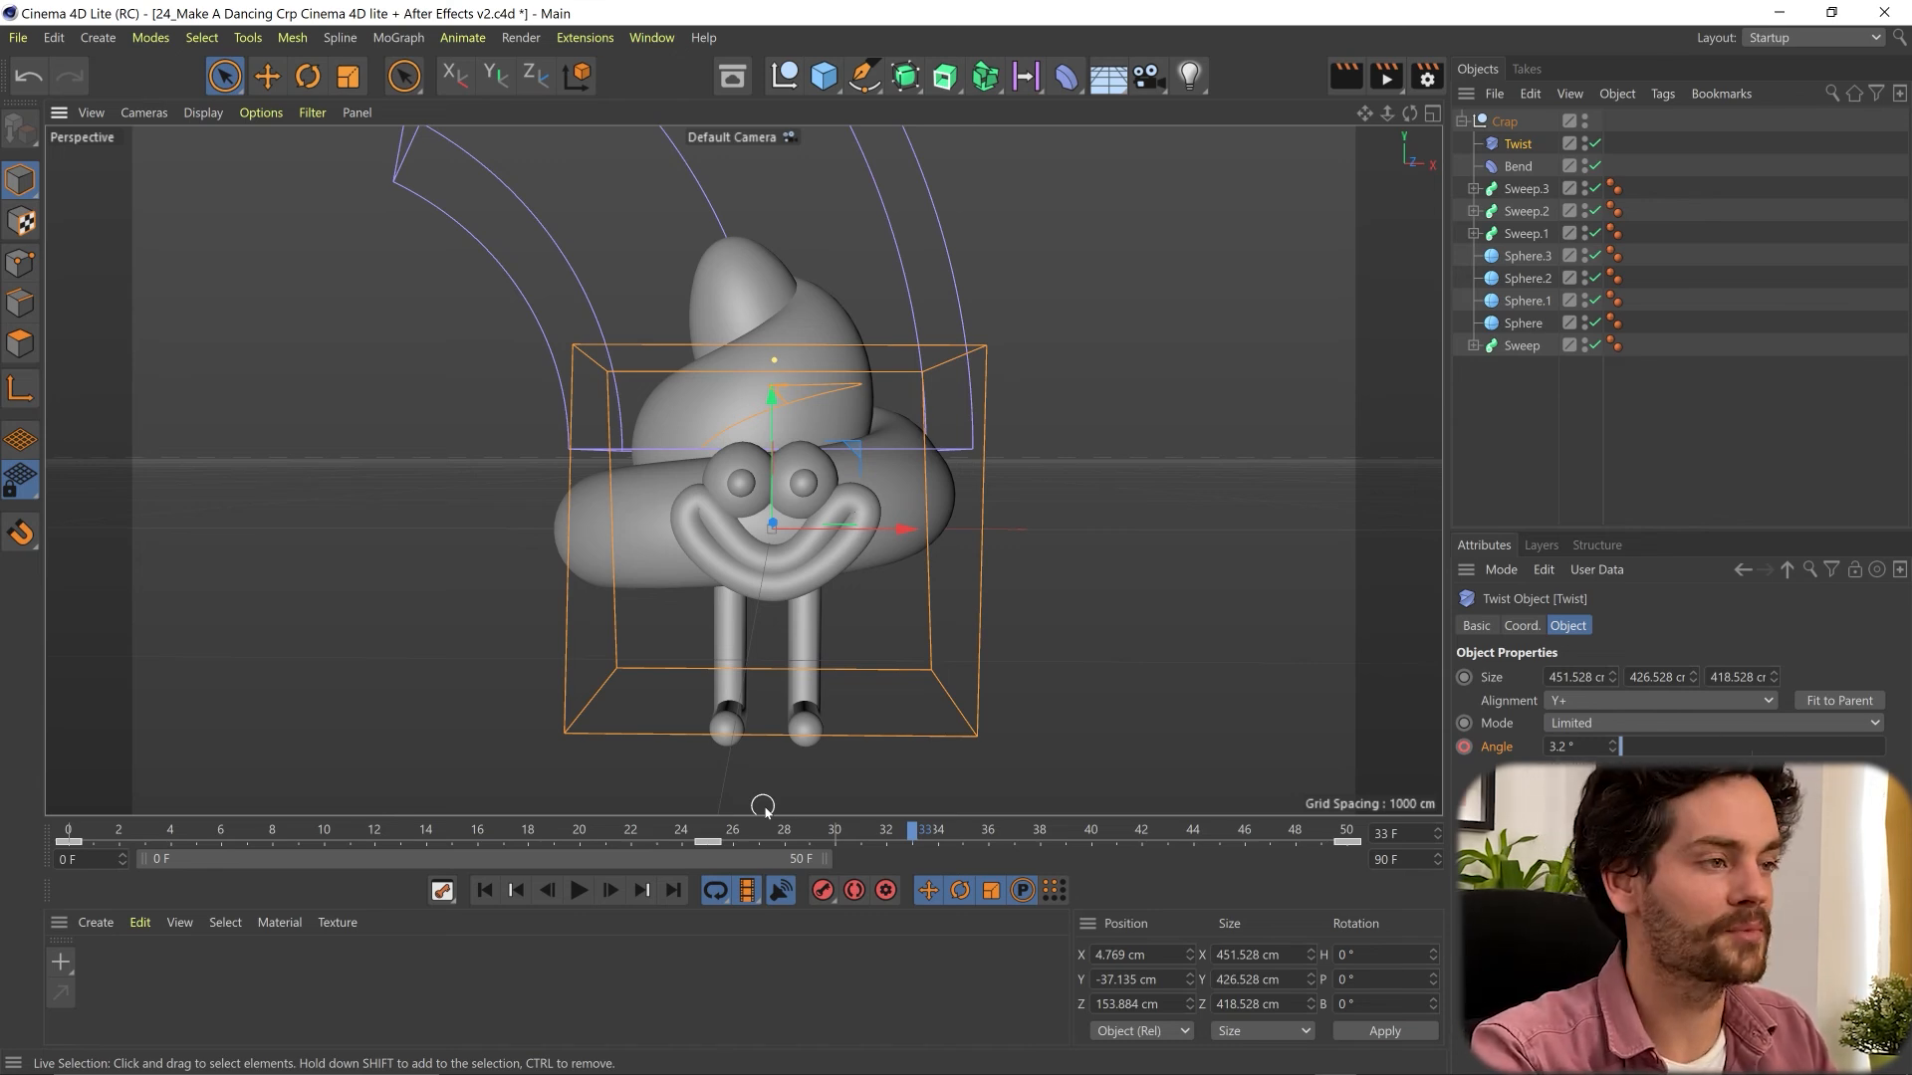
- Set the render output size to 1920 × 1080 pixels in the render settings
click(1632, 428)
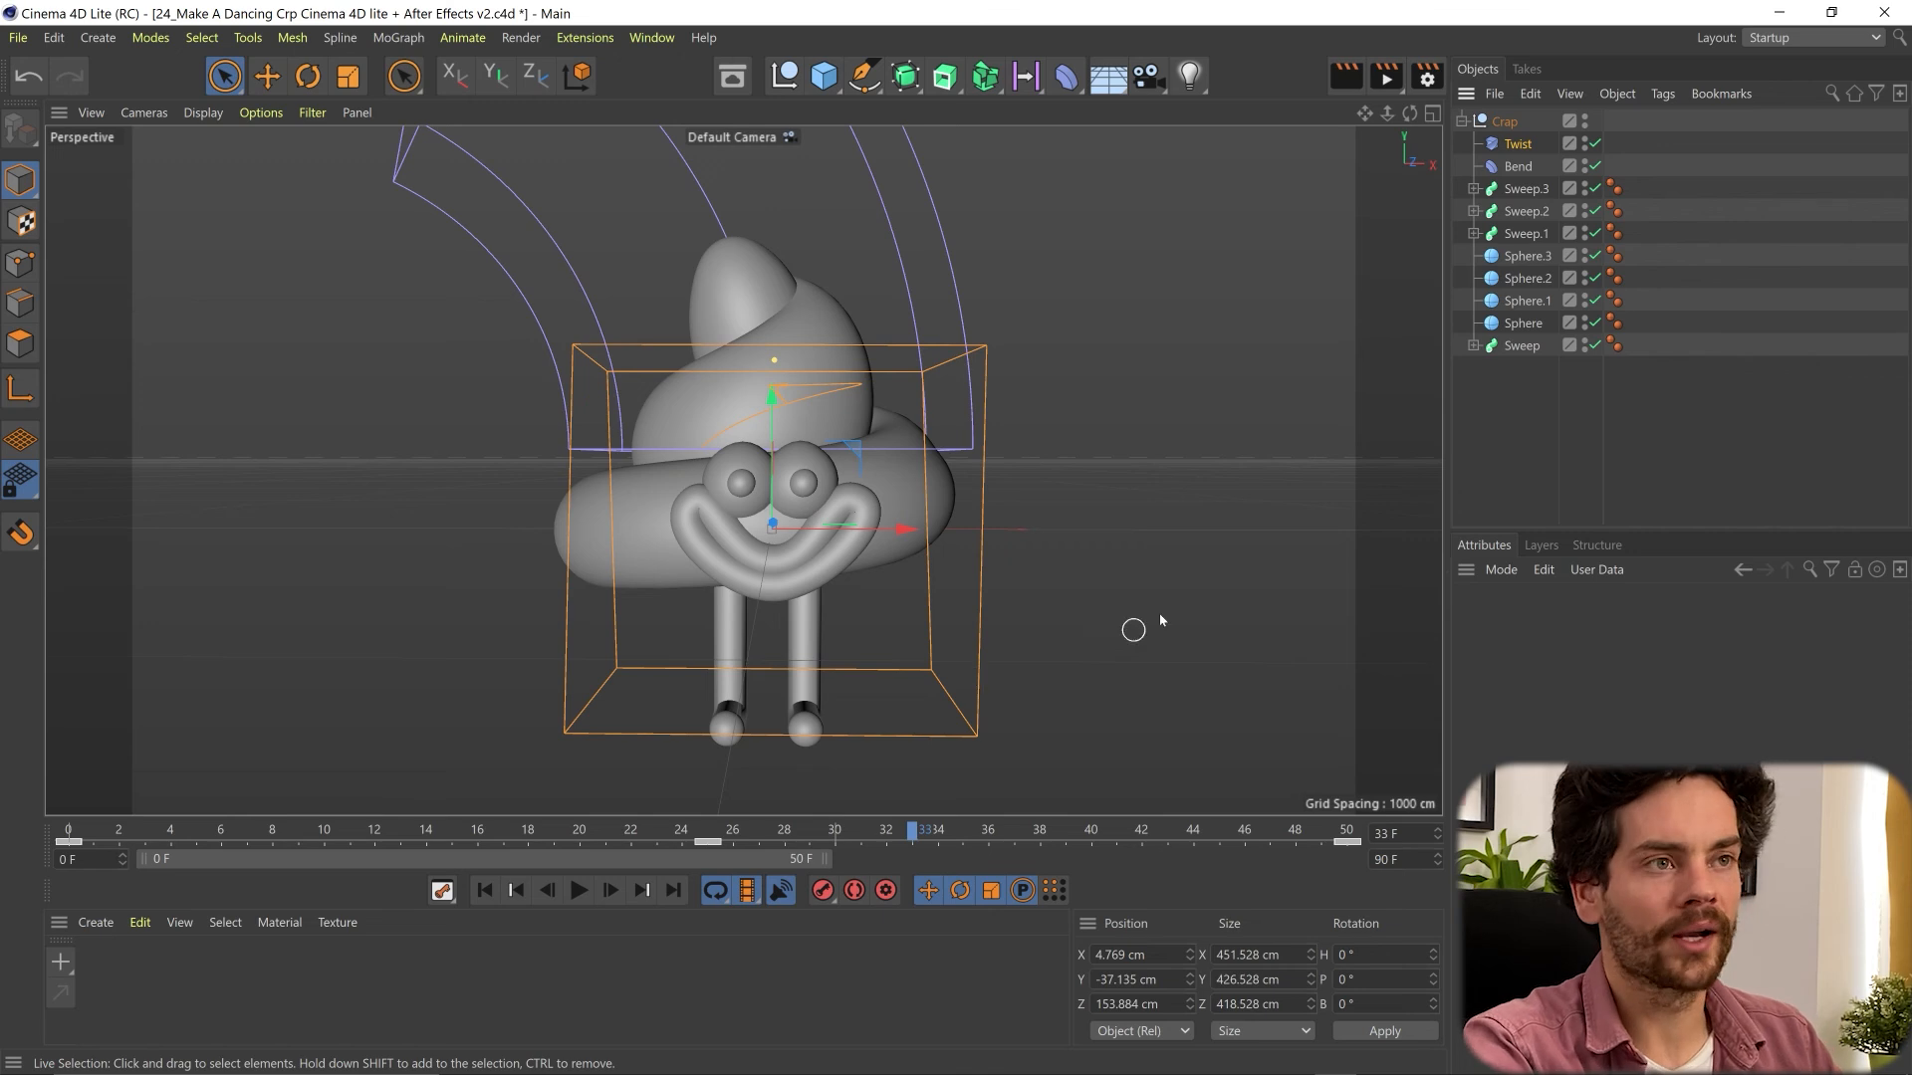
click(1429, 75)
drag(1484, 51, 1414, 131)
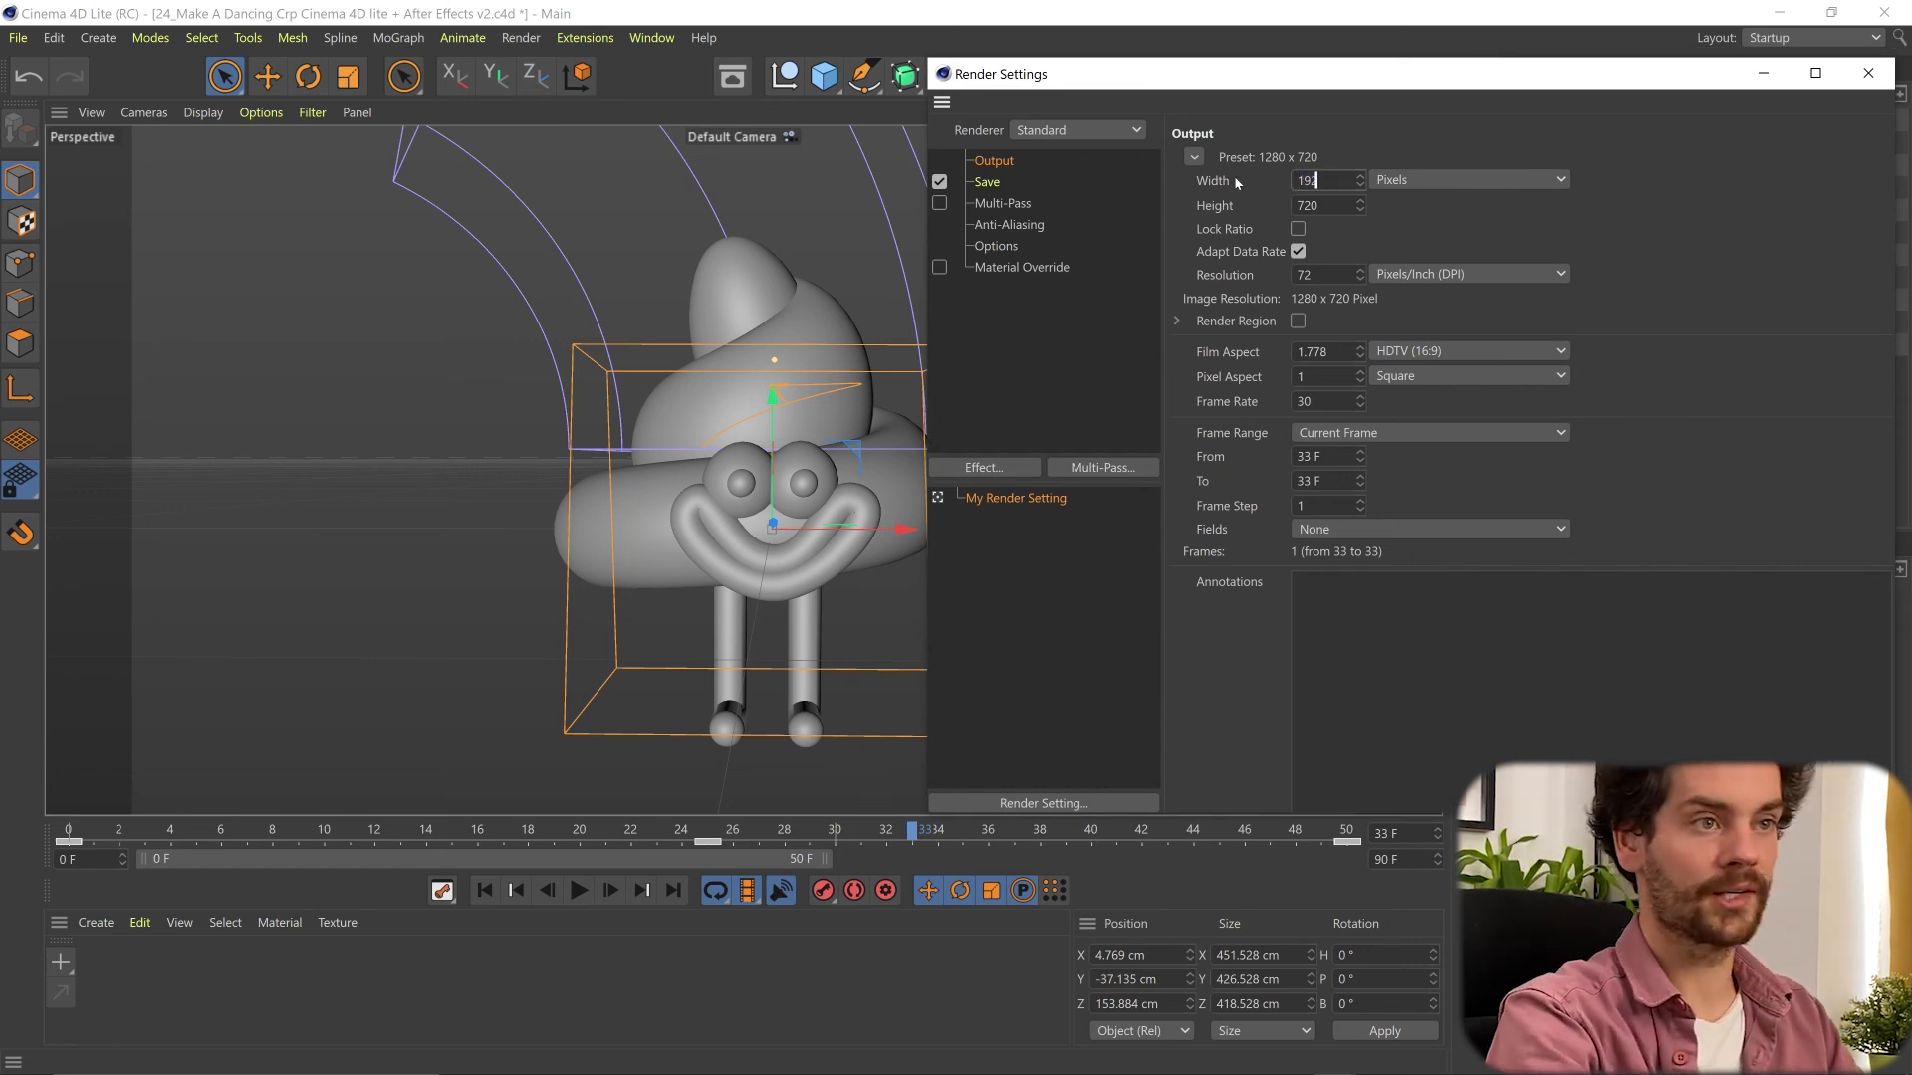
key(Tab)
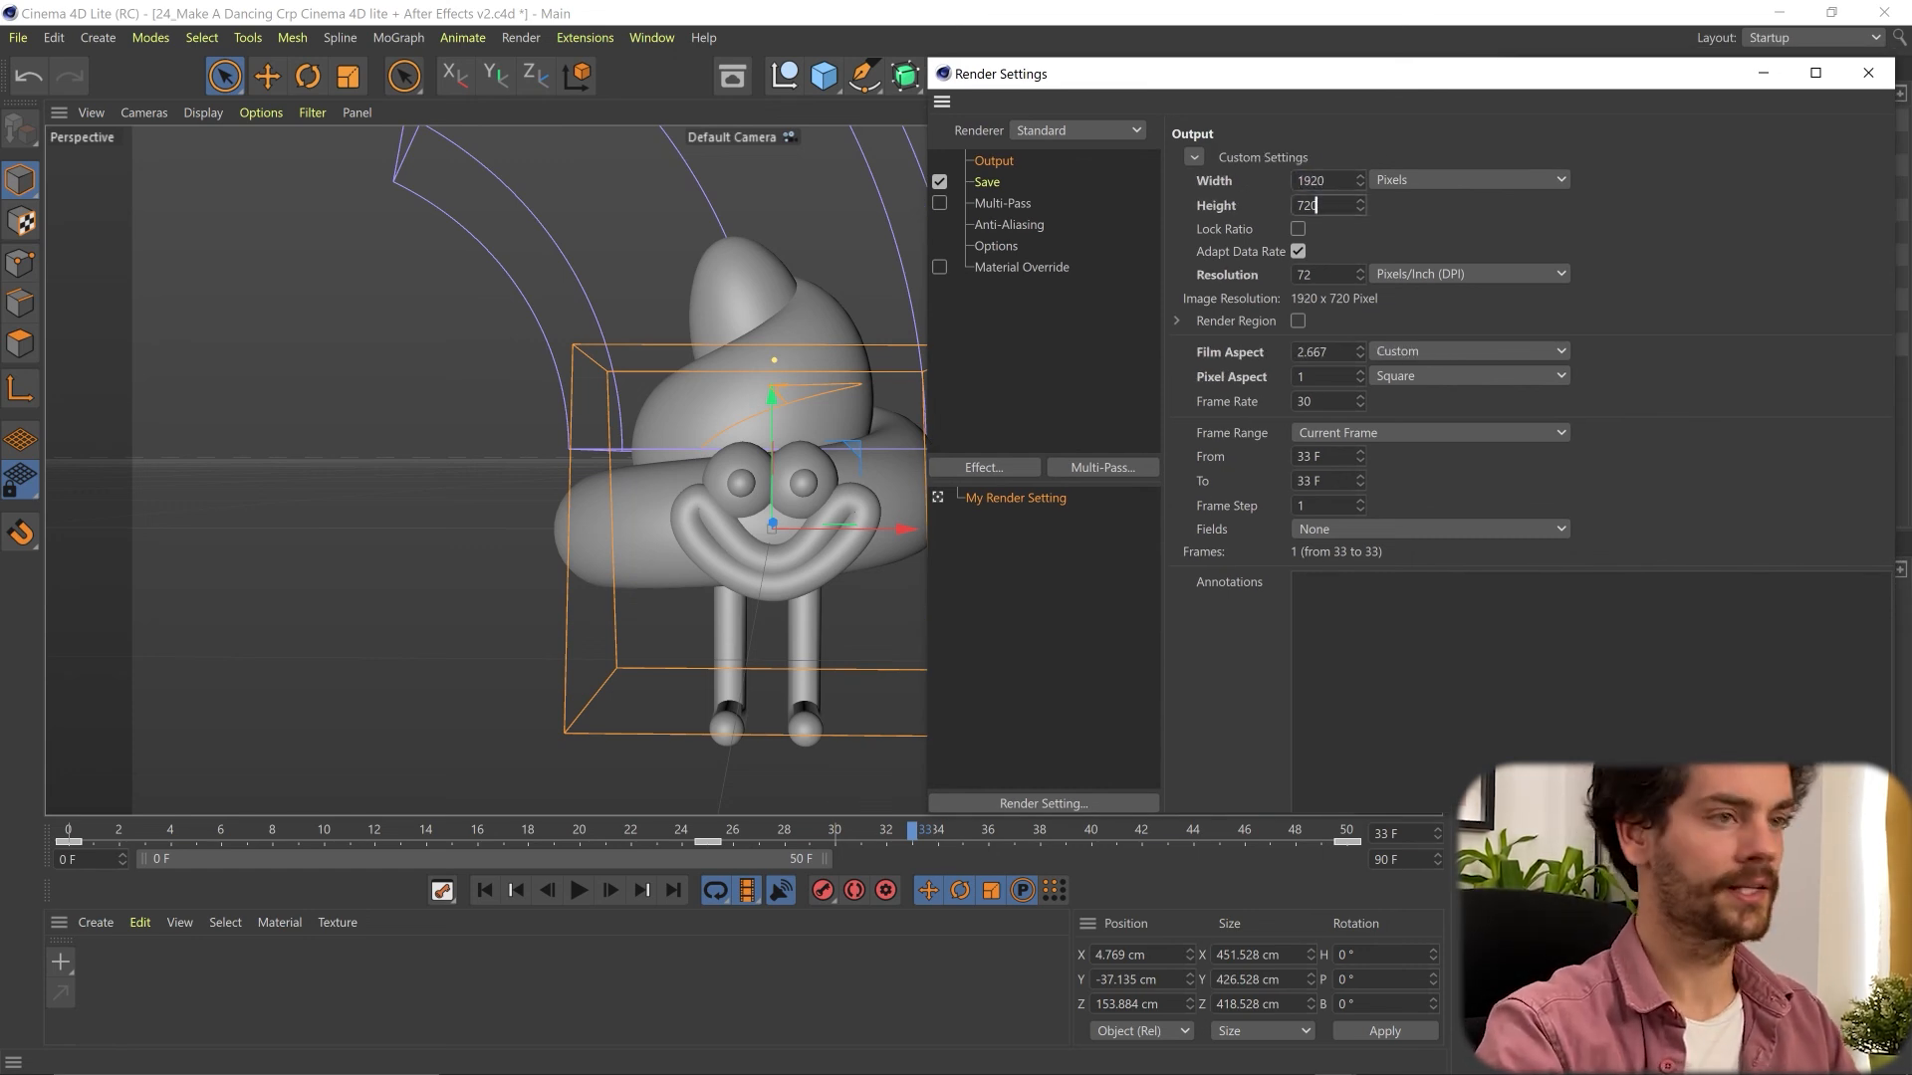
text(1080)
key(Return)
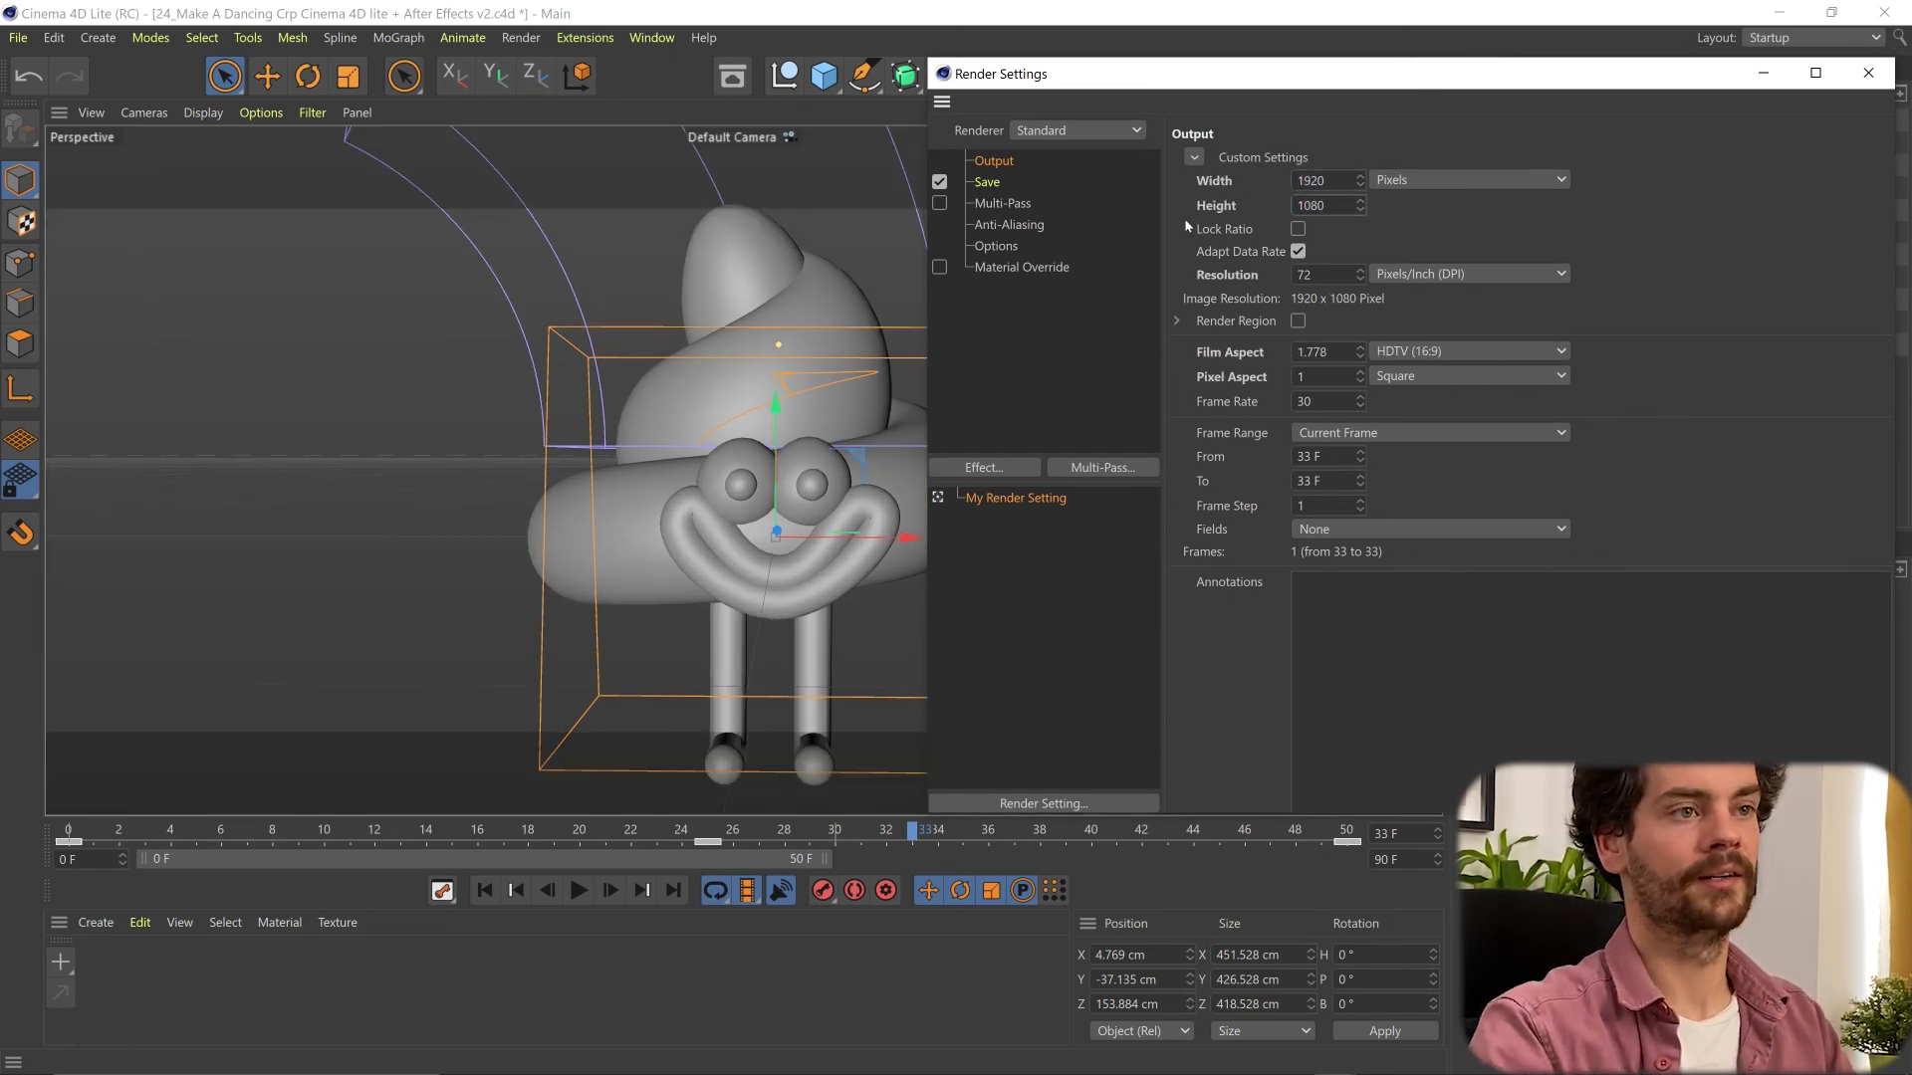
click(1868, 73)
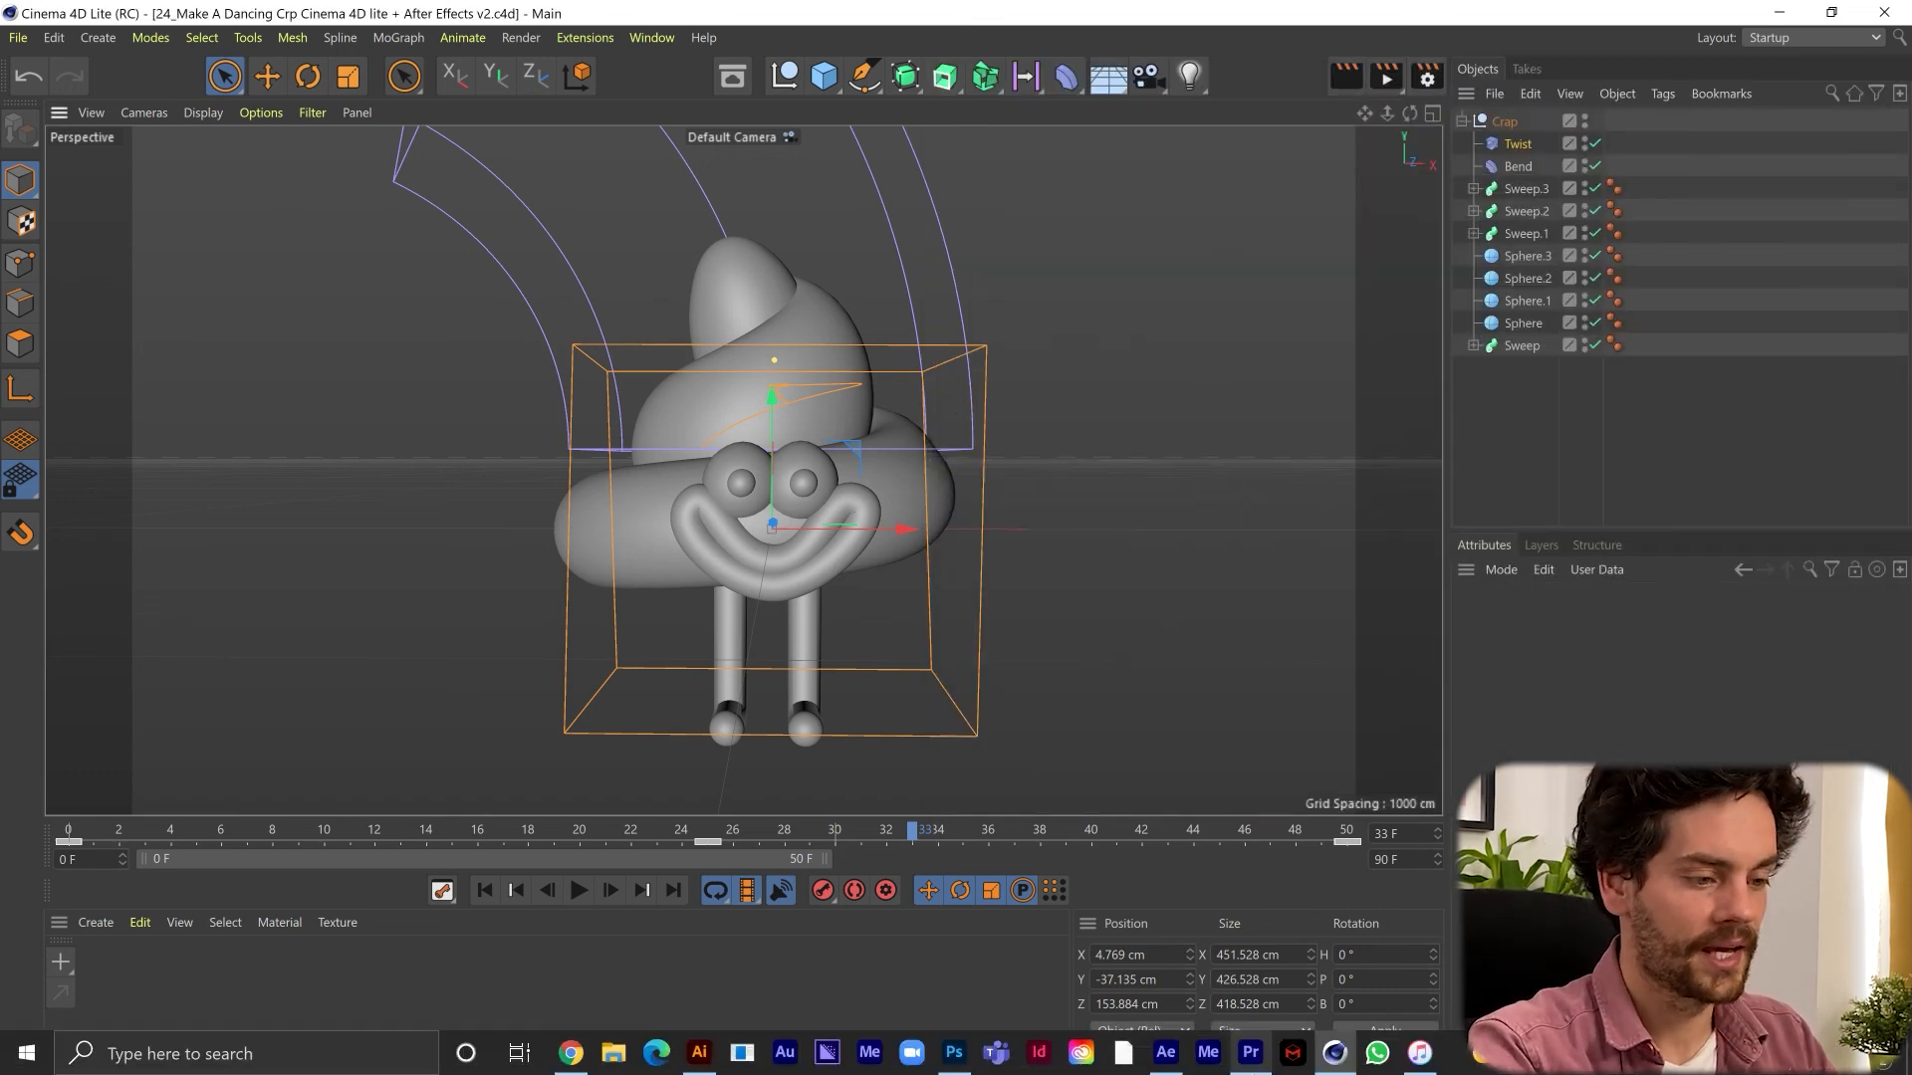
- Switch to After Effects, create a composition from the imported .c4d file and preview its playback
click(1165, 1052)
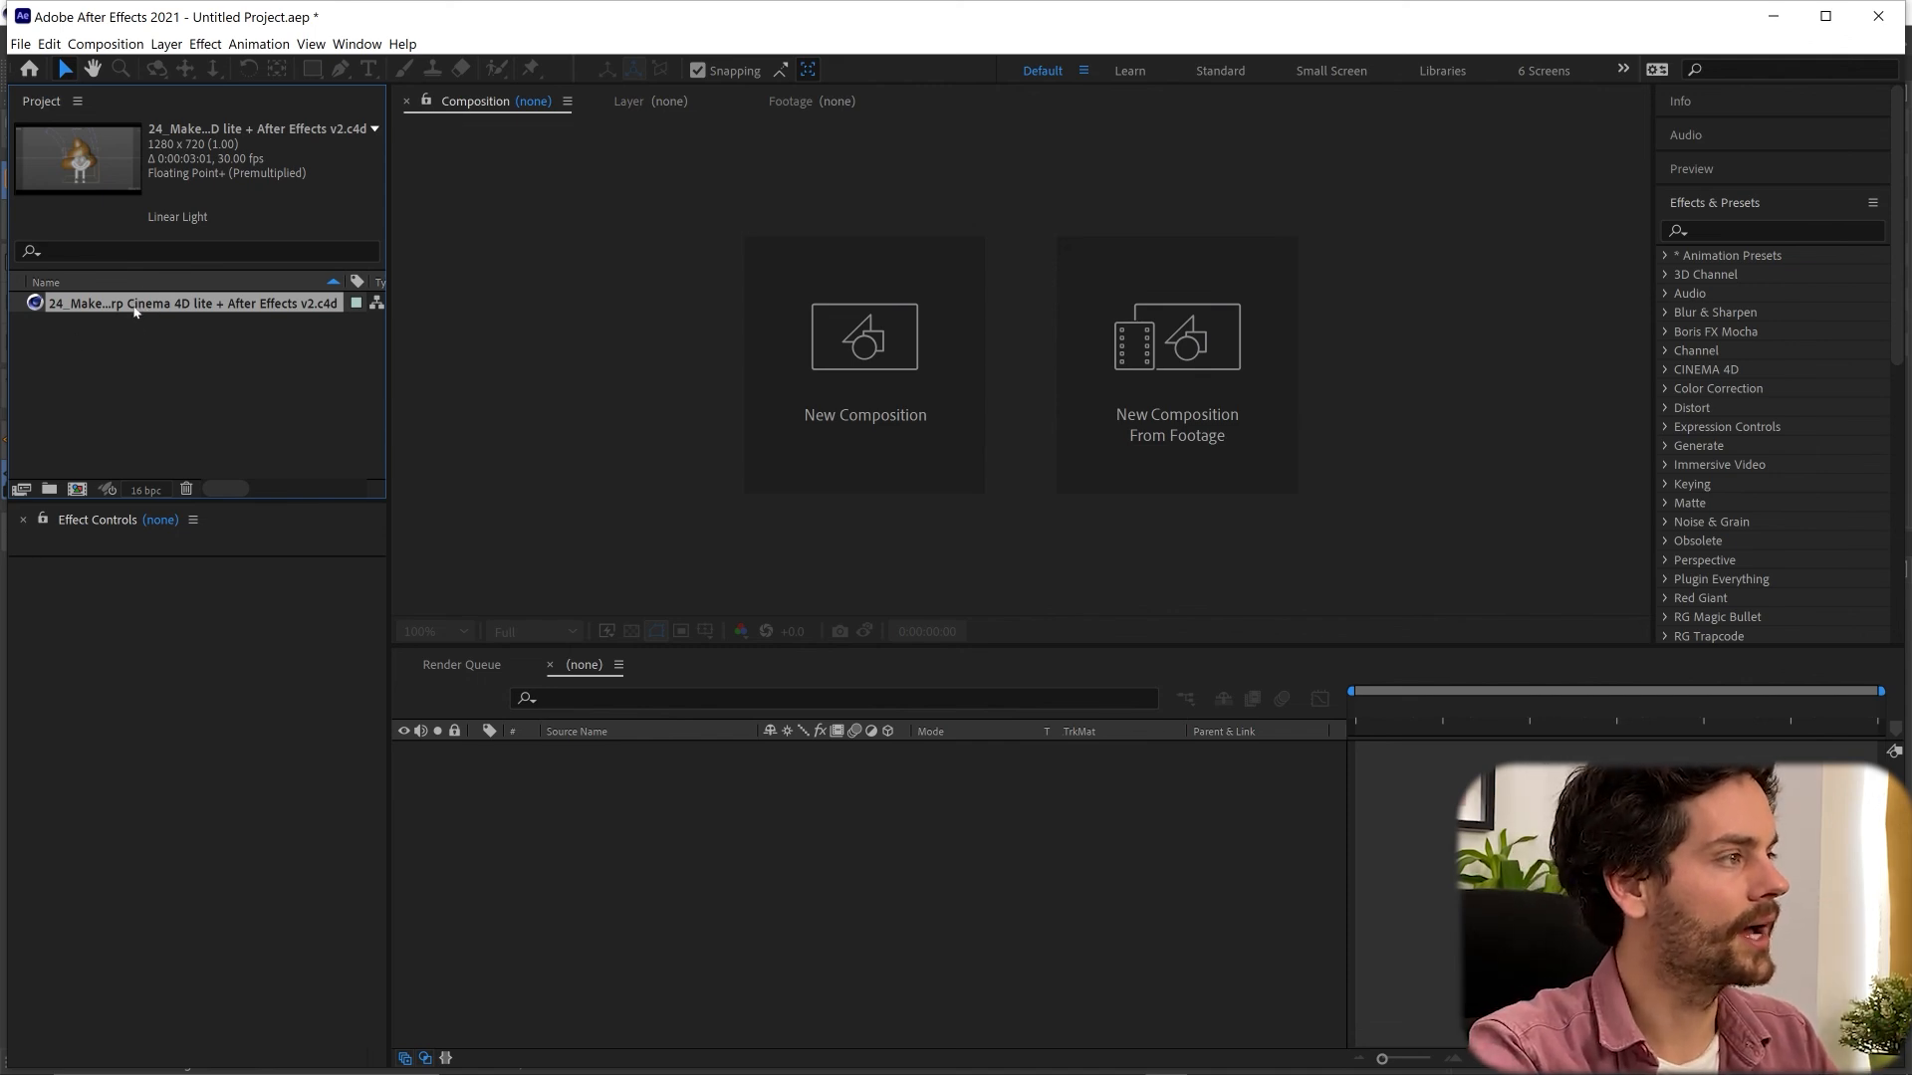
drag(139, 309, 72, 490)
key(space)
key(space)
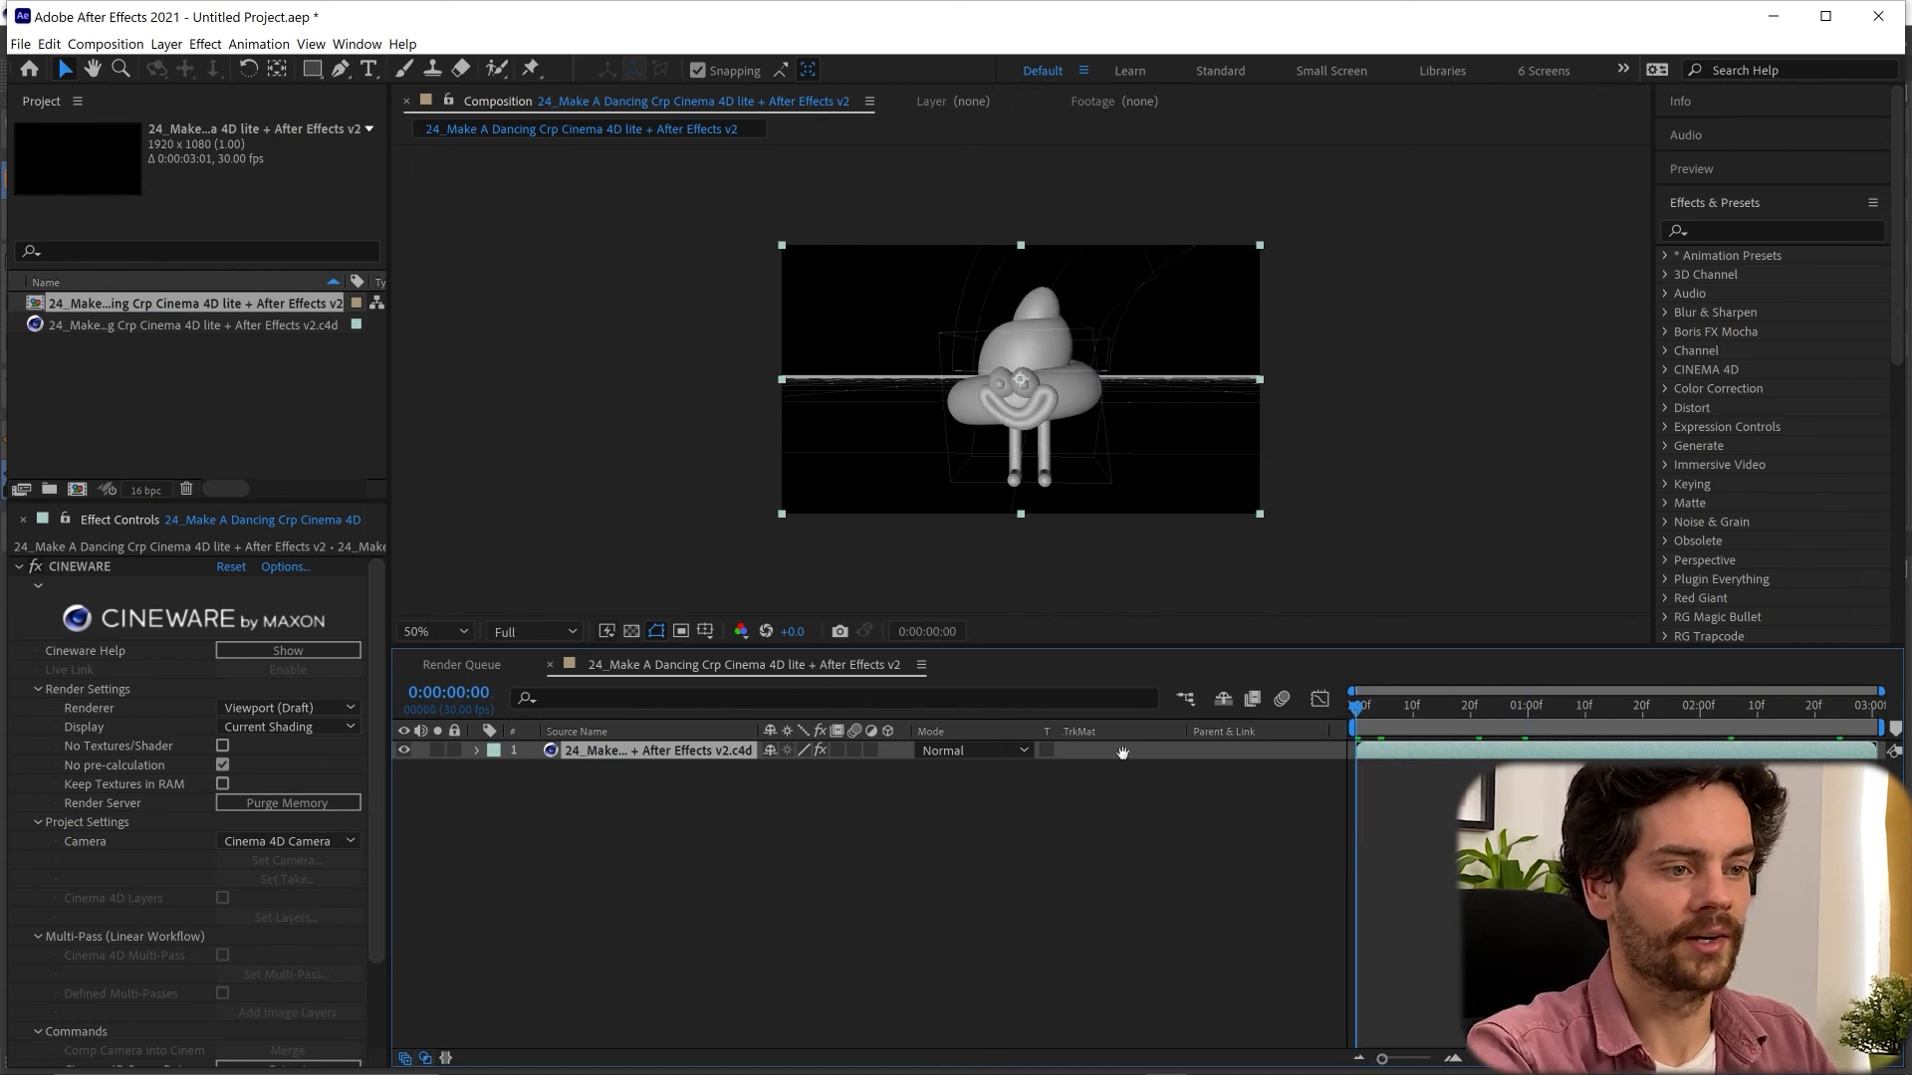
key(space)
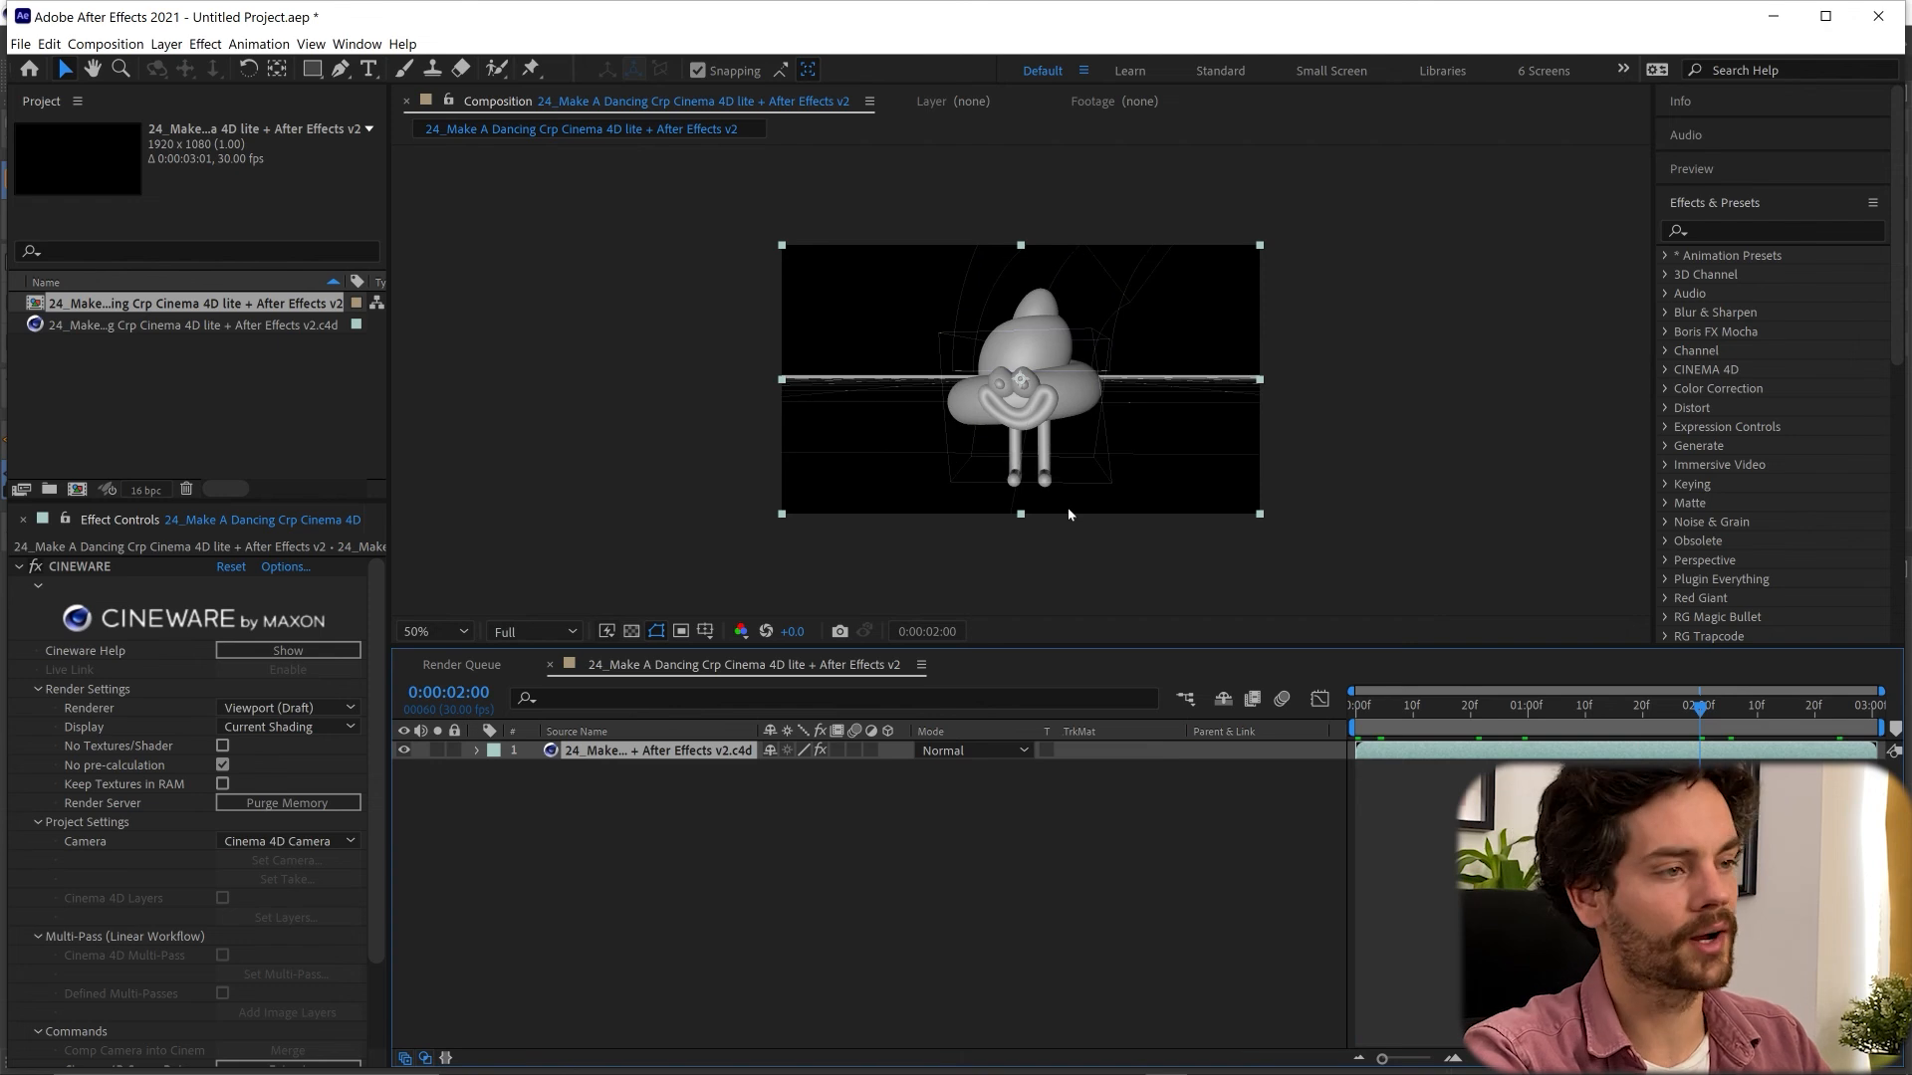
- Enlarge the composition view to 100% and set the Cineware effect's renderer to Current
scroll(1032, 479, up, 1)
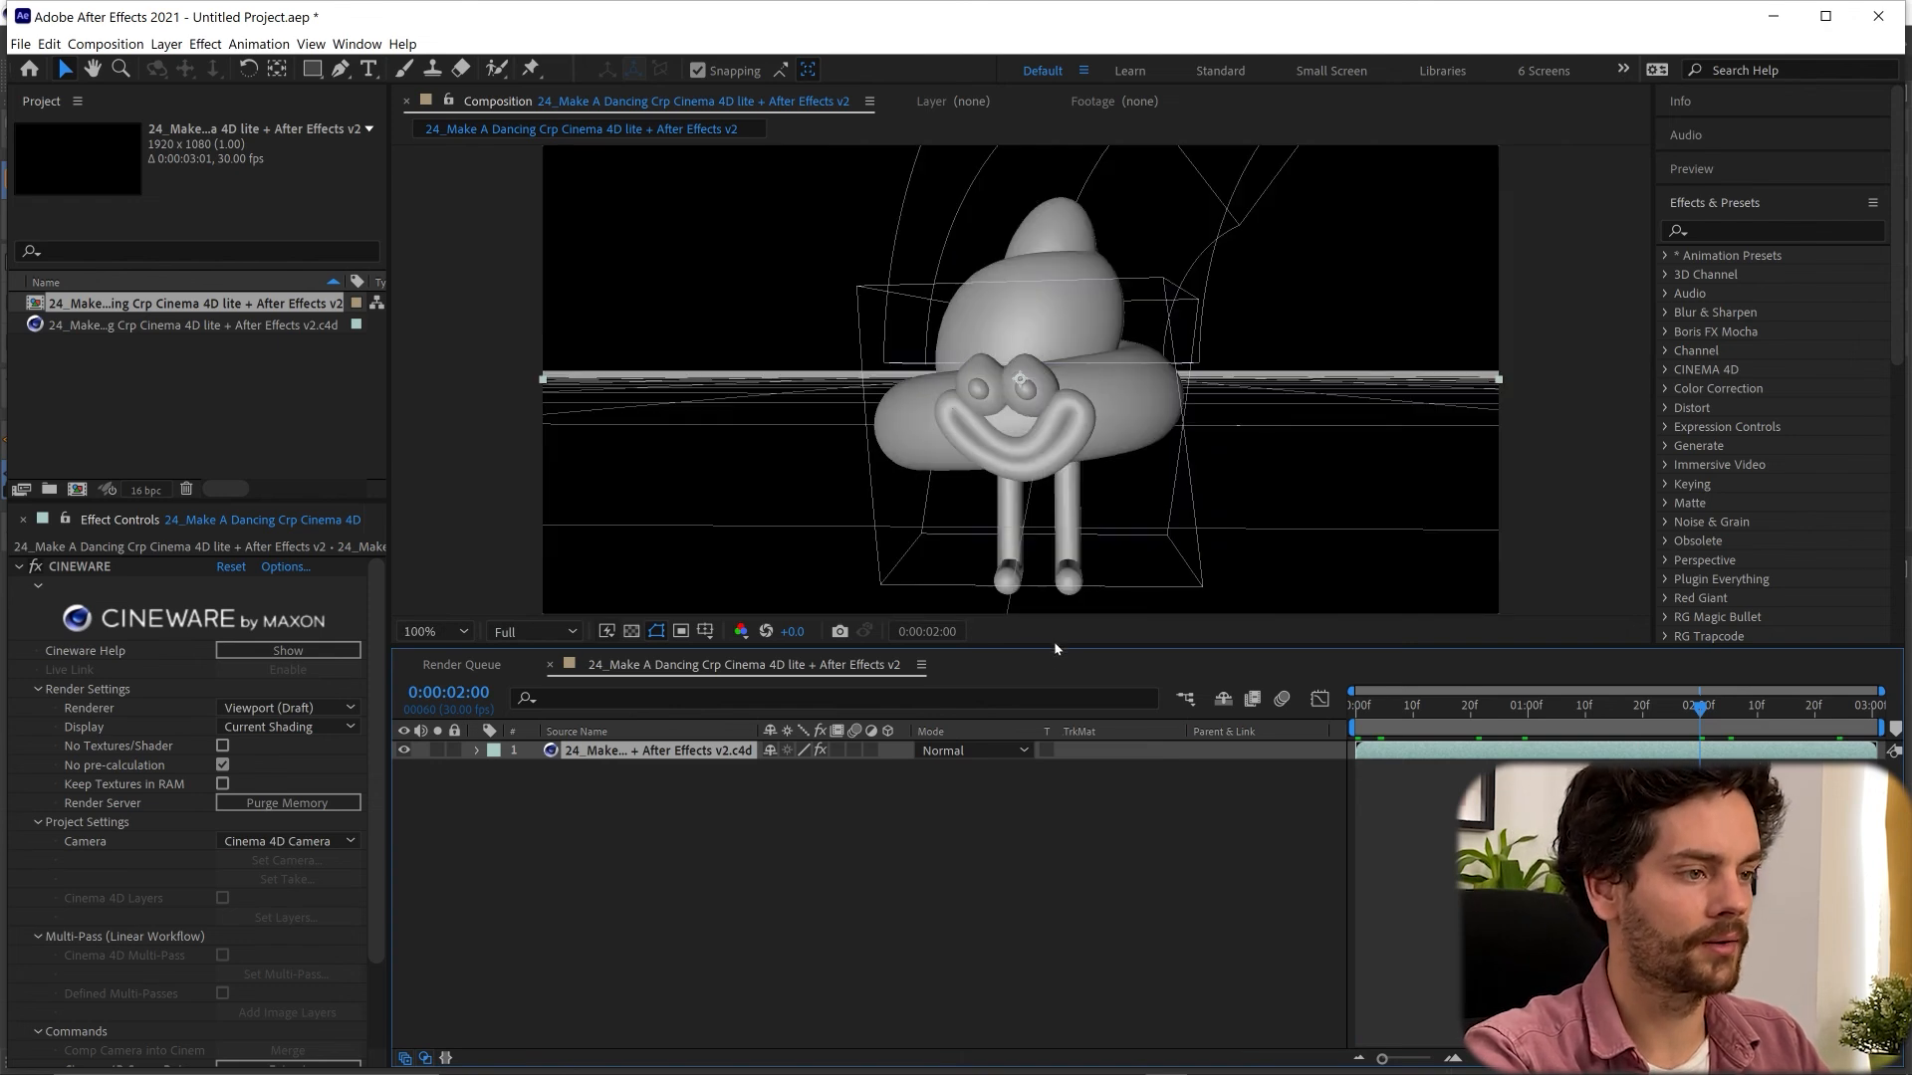
drag(1063, 651, 536, 816)
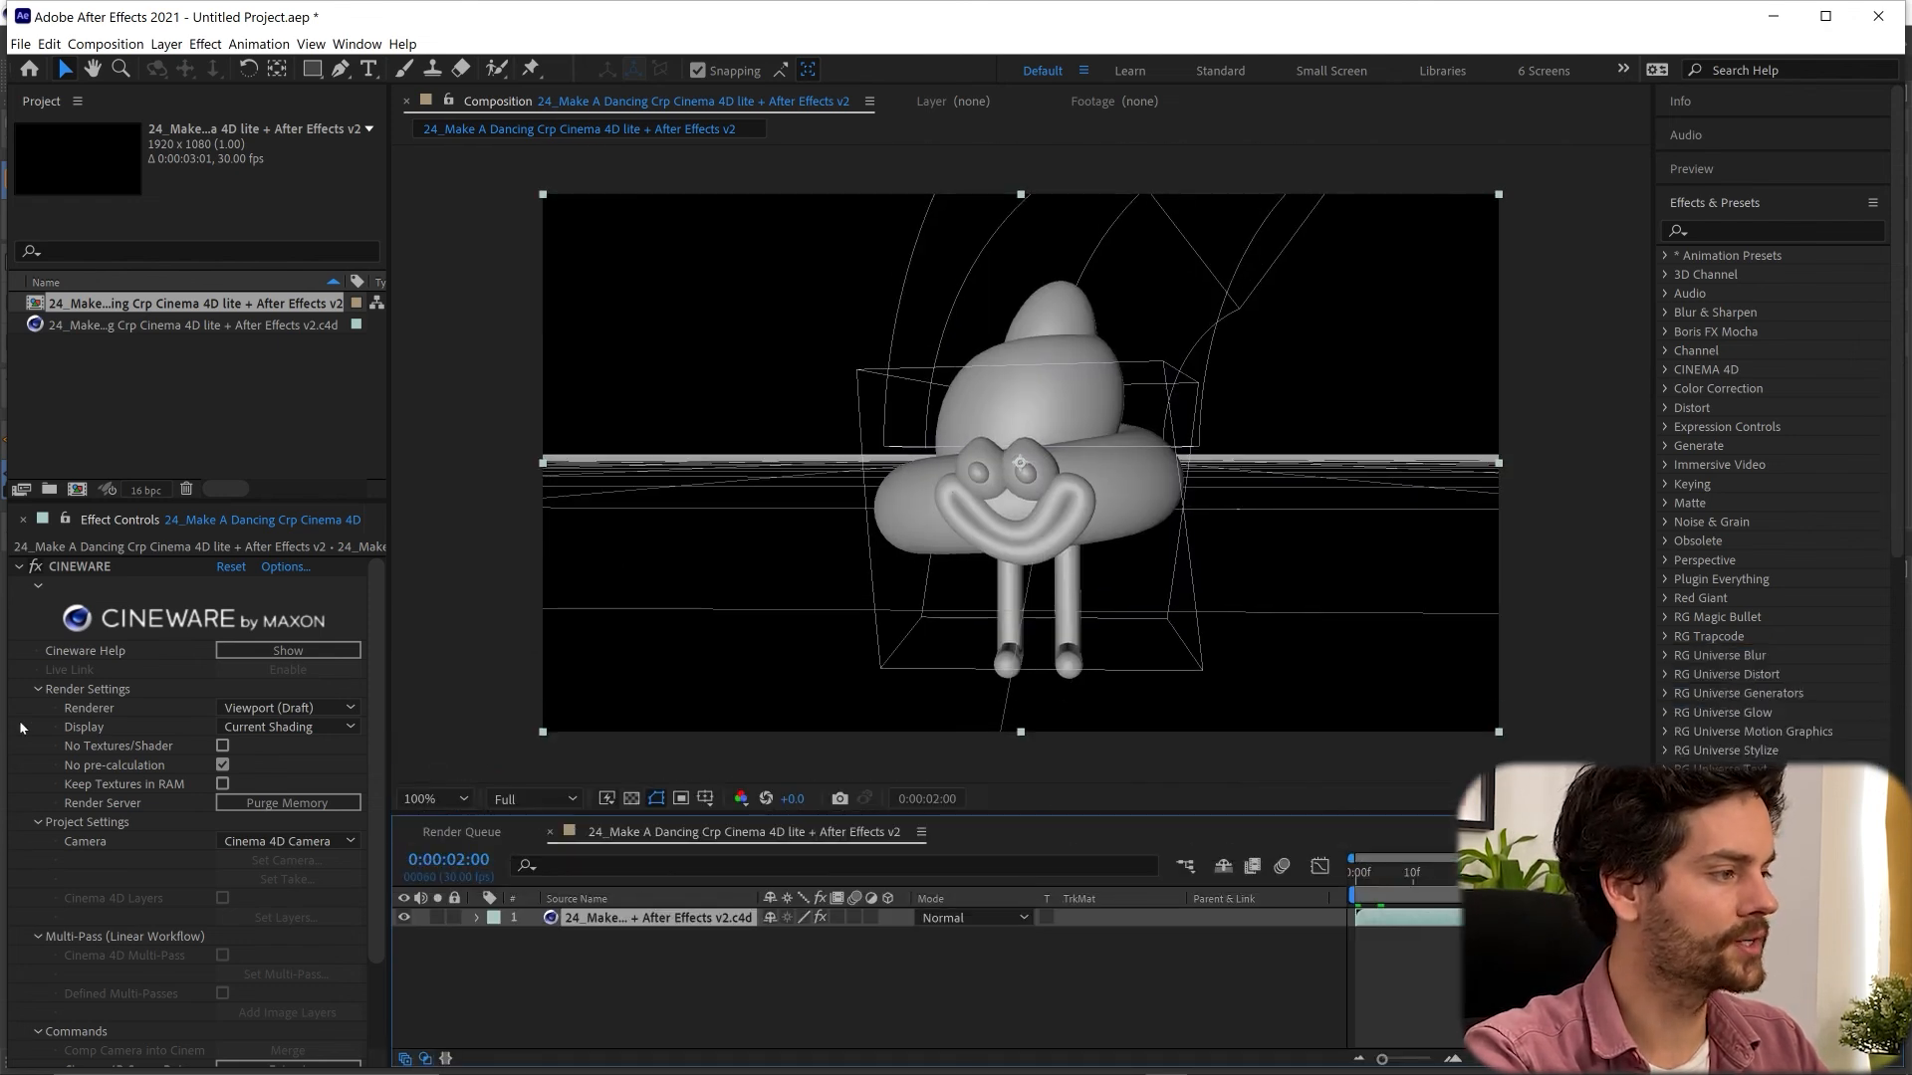
click(299, 709)
click(249, 726)
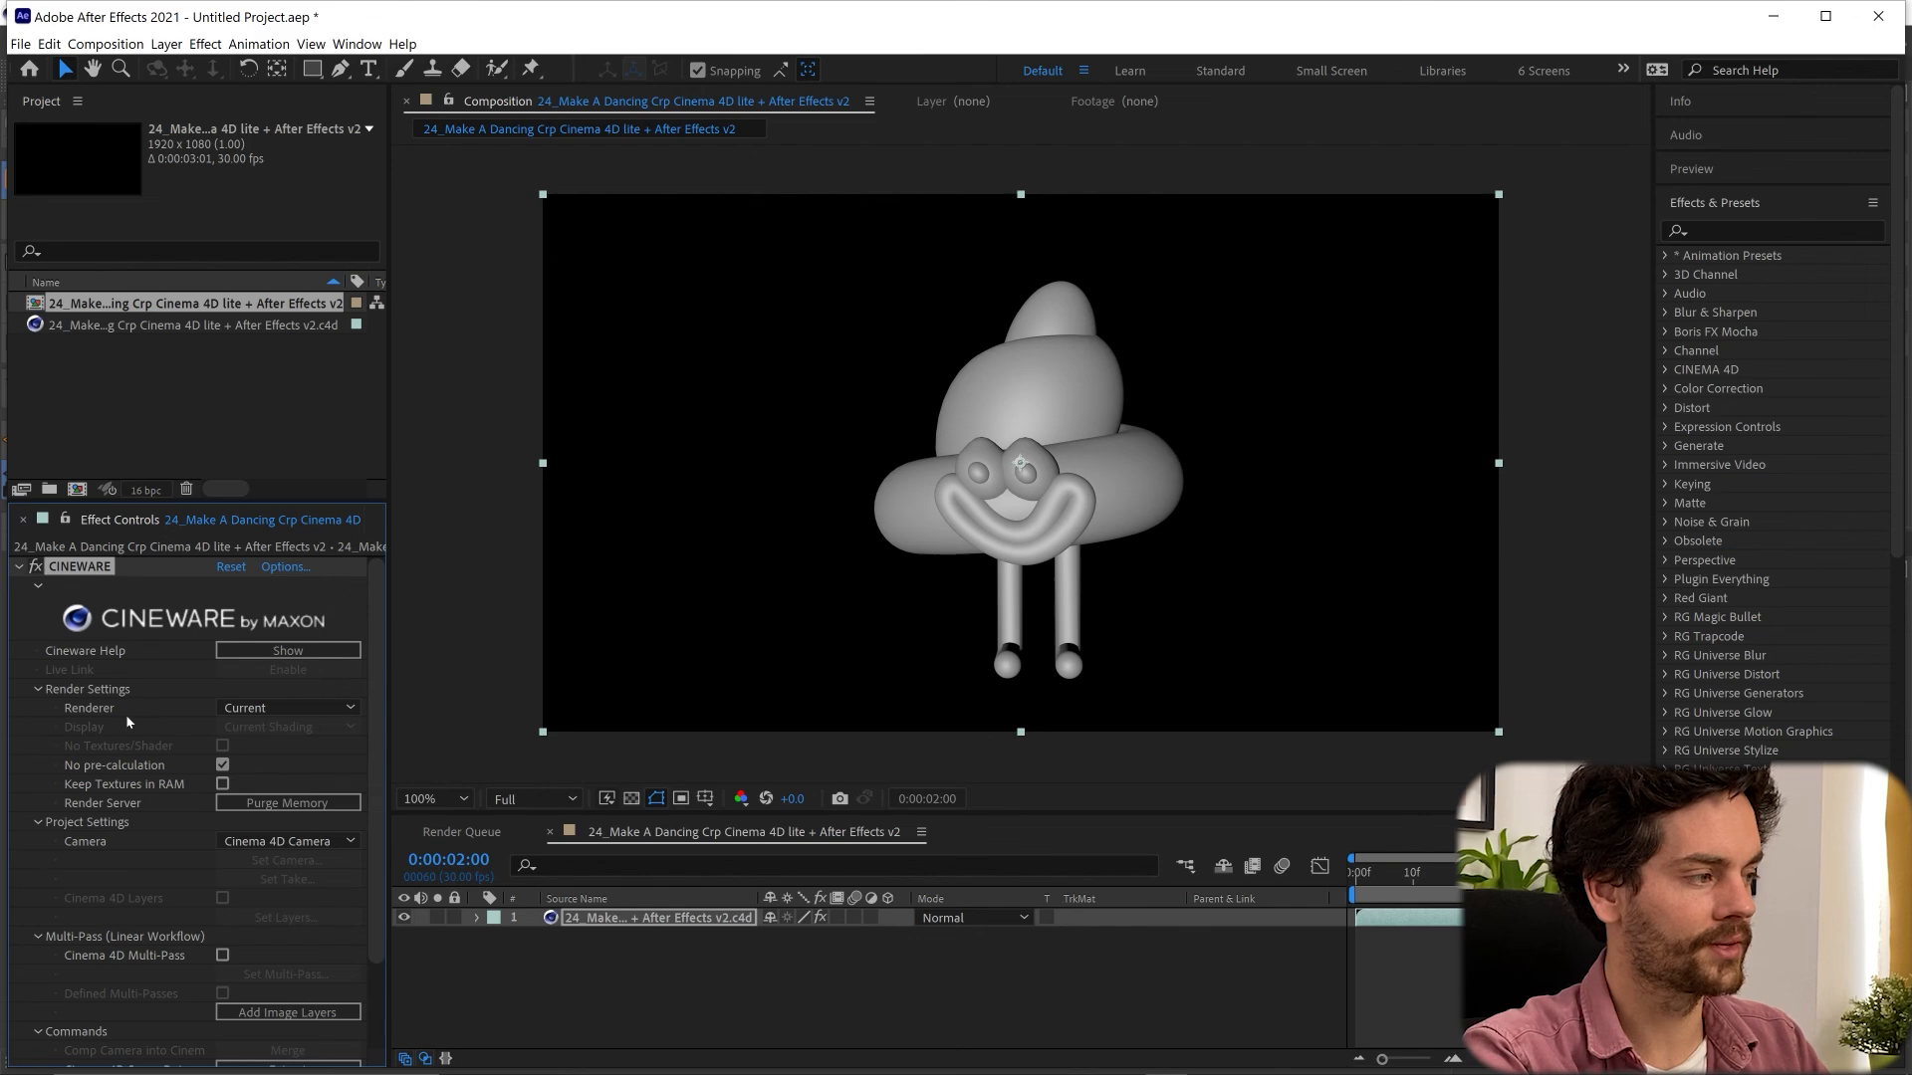
click(283, 708)
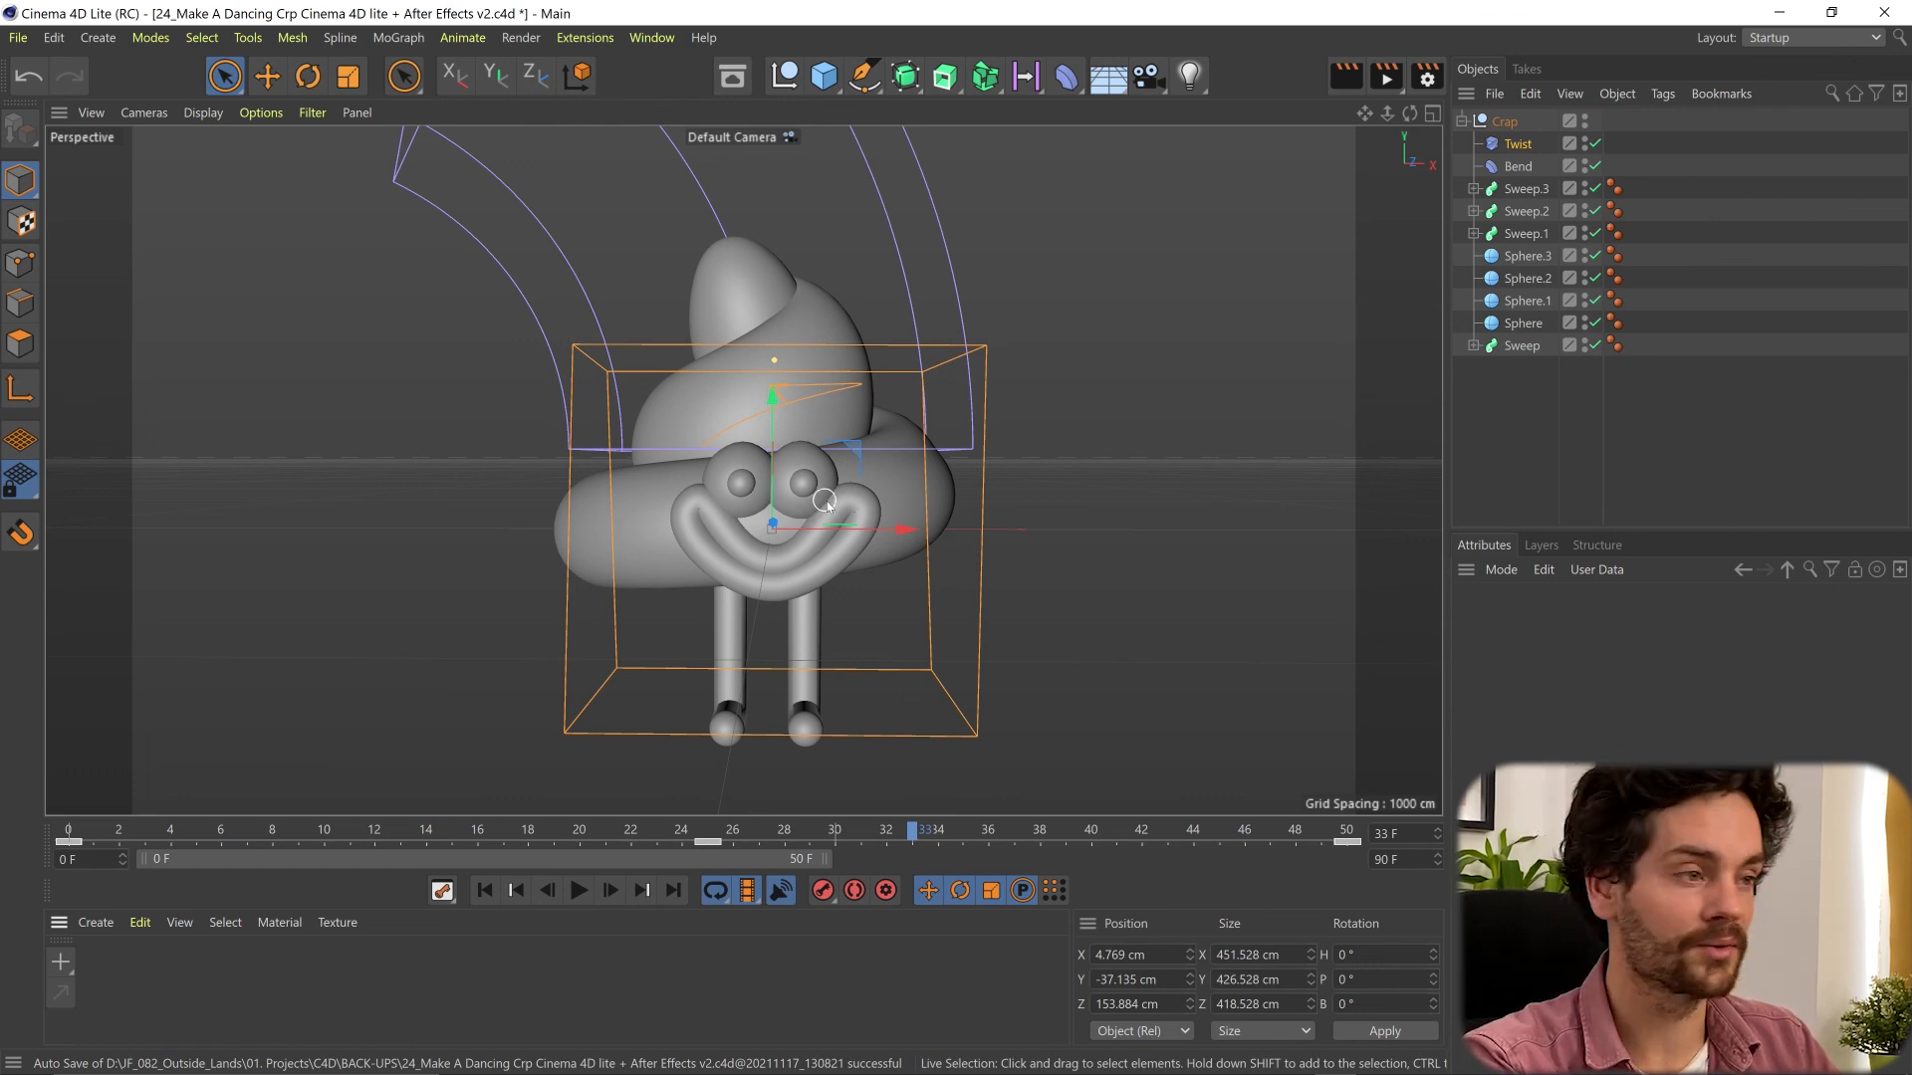
- Switch back to Cinema 4D, create a new material and set its colour to a dark brown
double_click(257, 969)
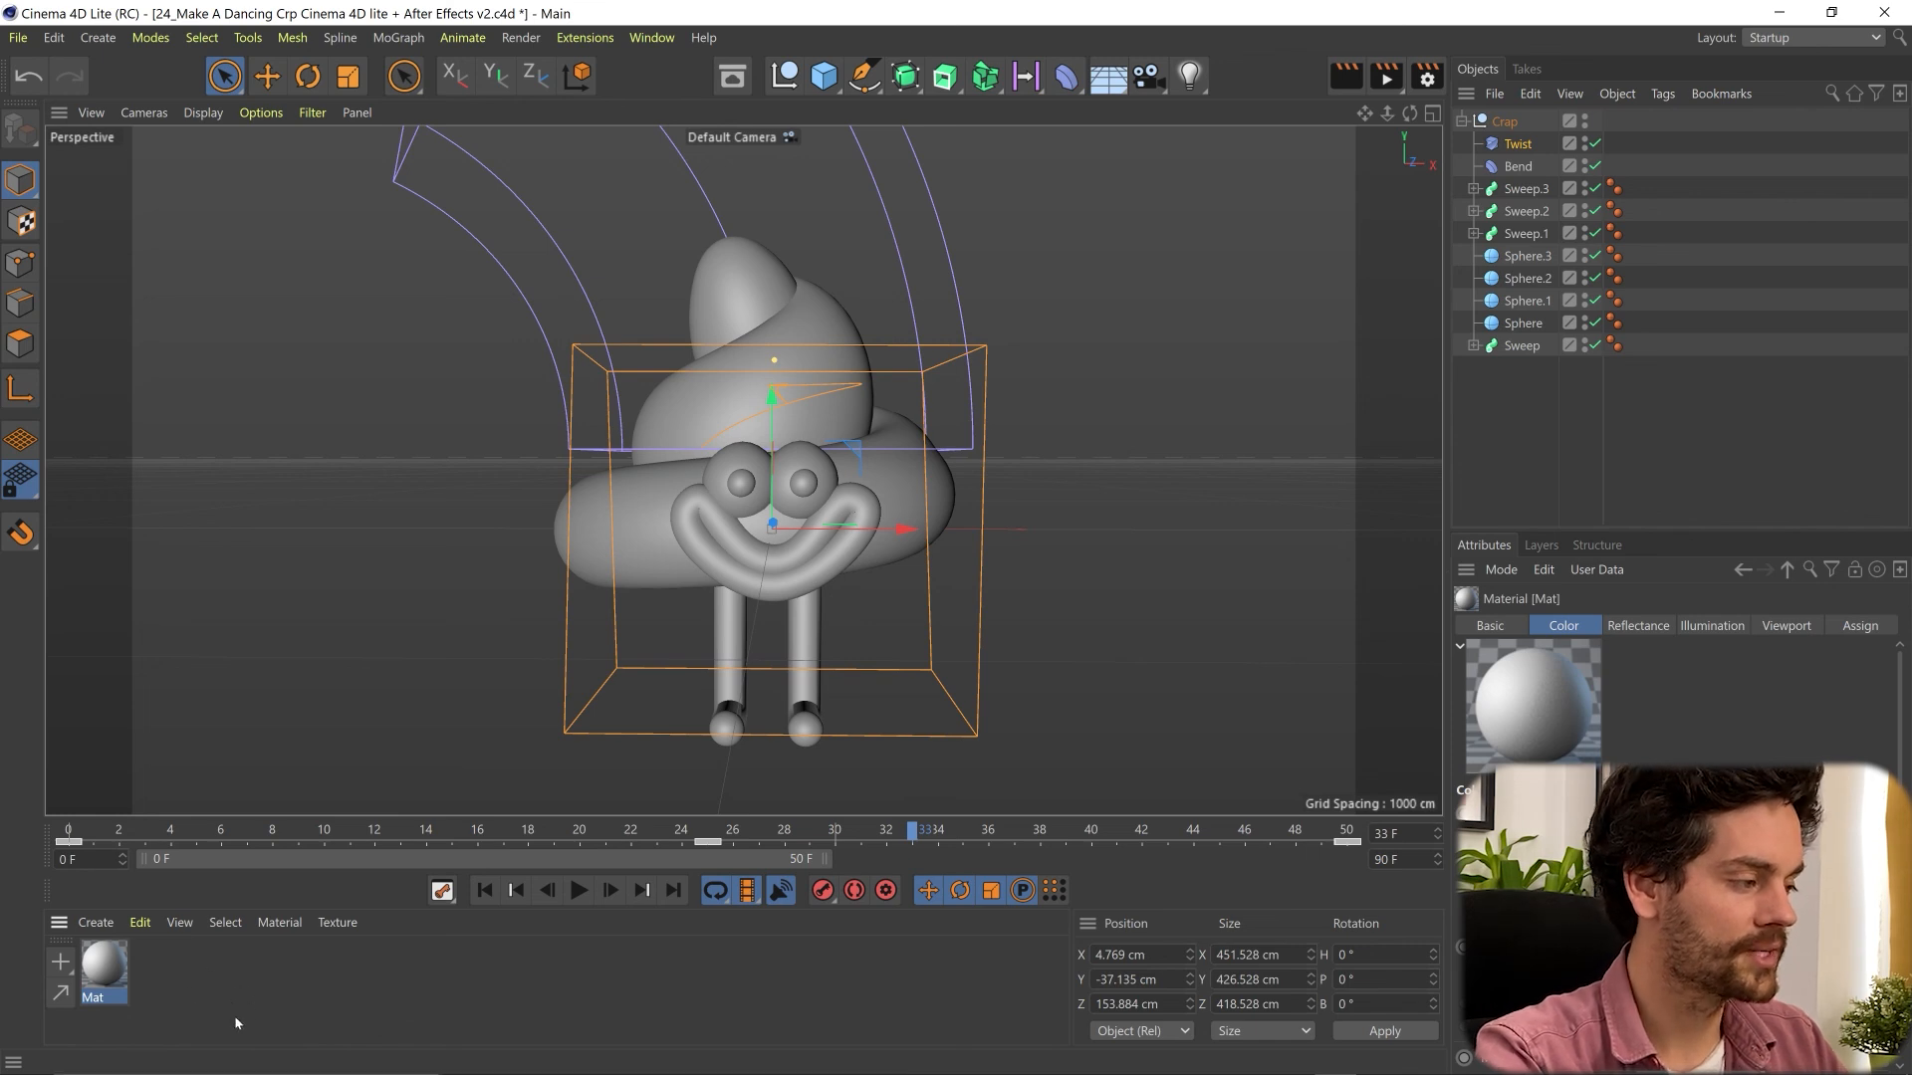
double_click(100, 966)
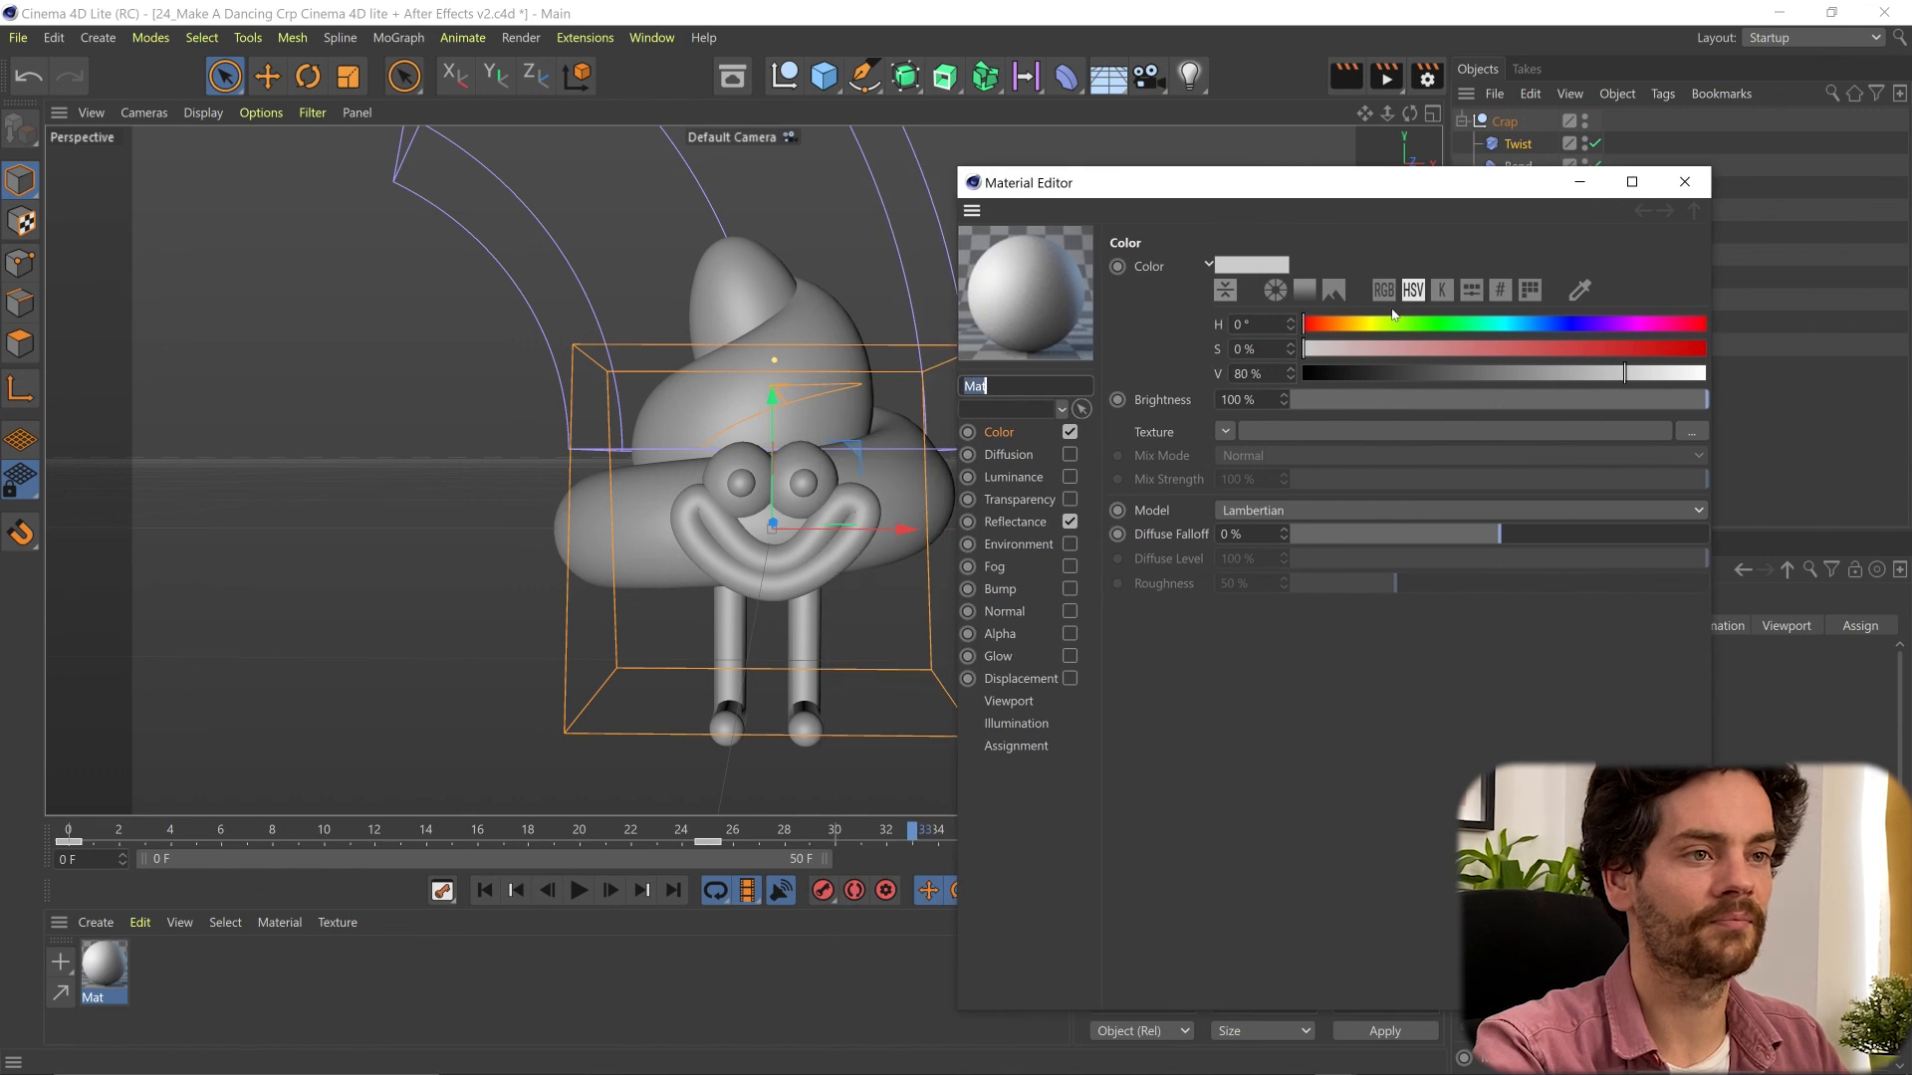
click(1435, 346)
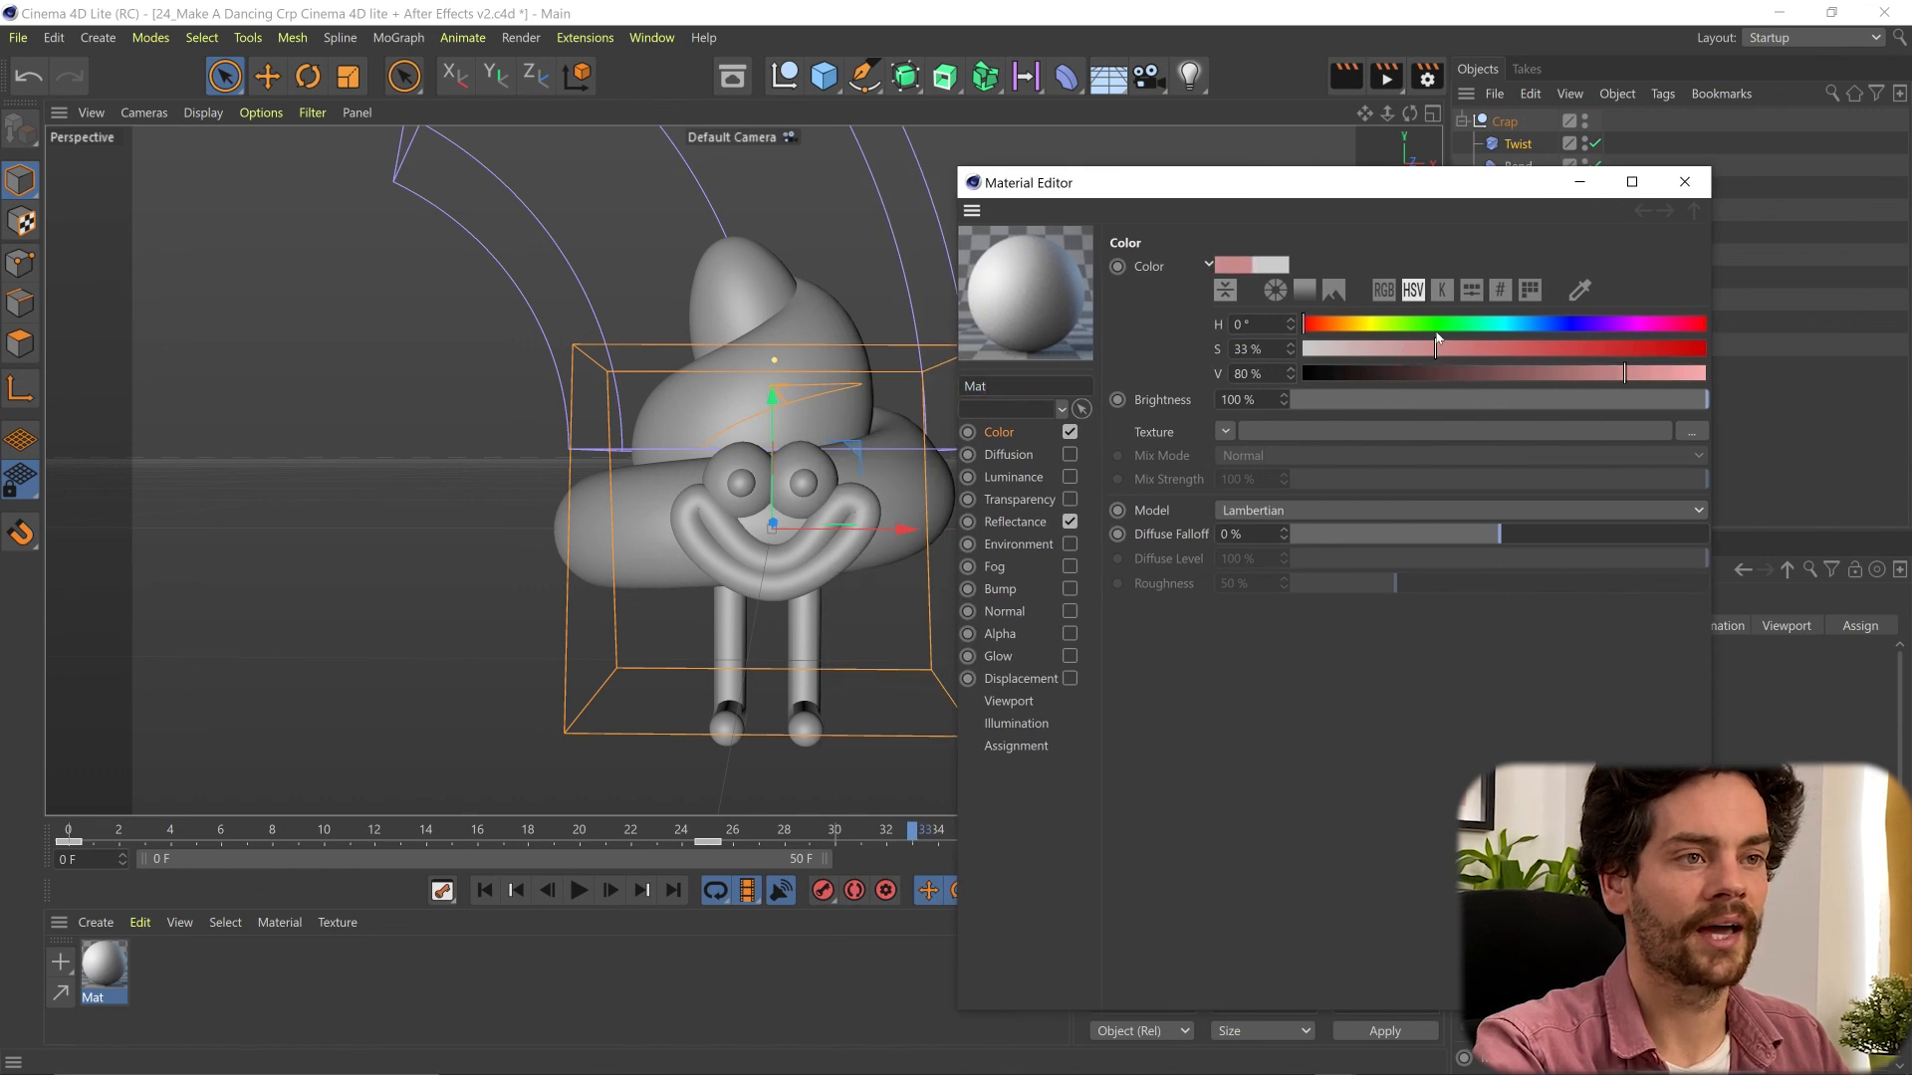
click(1456, 325)
drag(1482, 349, 1705, 351)
click(1438, 349)
drag(1360, 326, 1342, 325)
click(1573, 346)
mouse_move(1462, 374)
mouse_down()
mouse_move(1431, 373)
mouse_move(1485, 374)
mouse_up()
click(1692, 184)
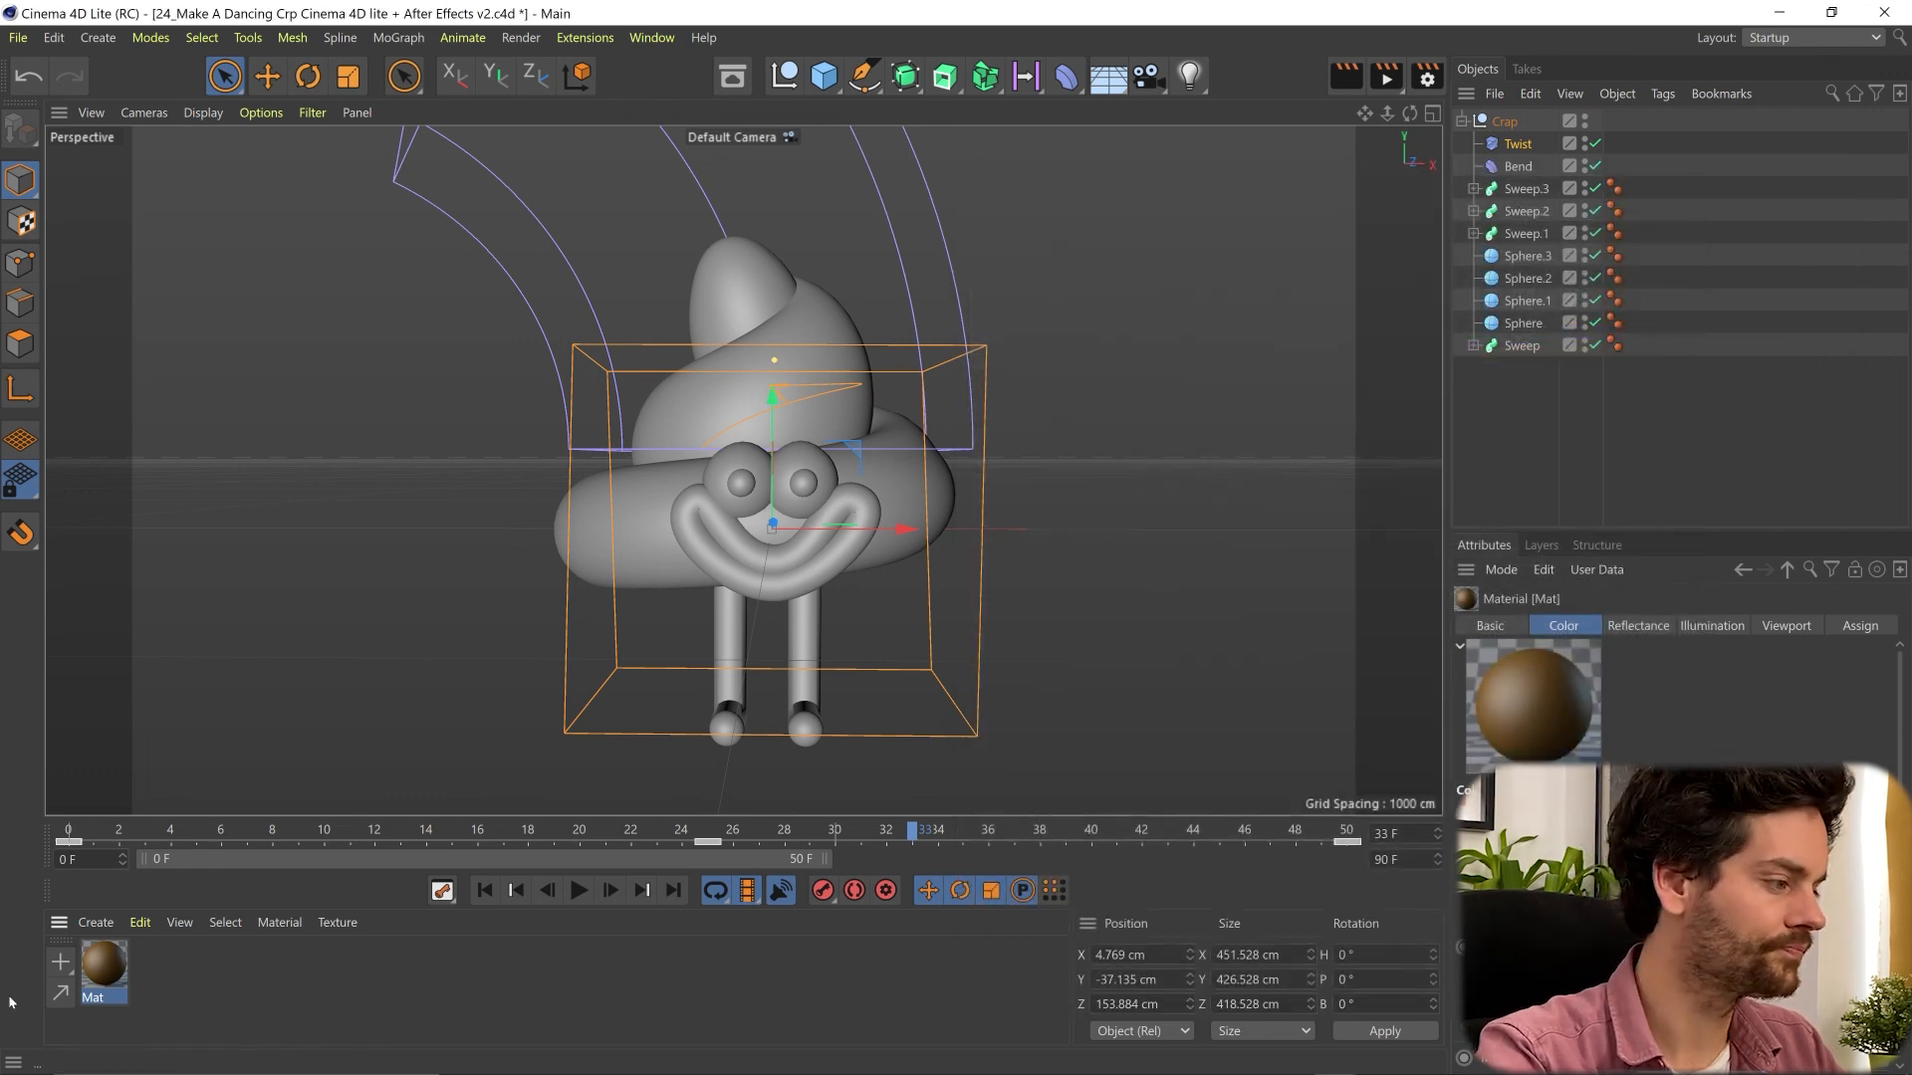
- Apply the brown material to the character's upper coil
drag(104, 973, 790, 364)
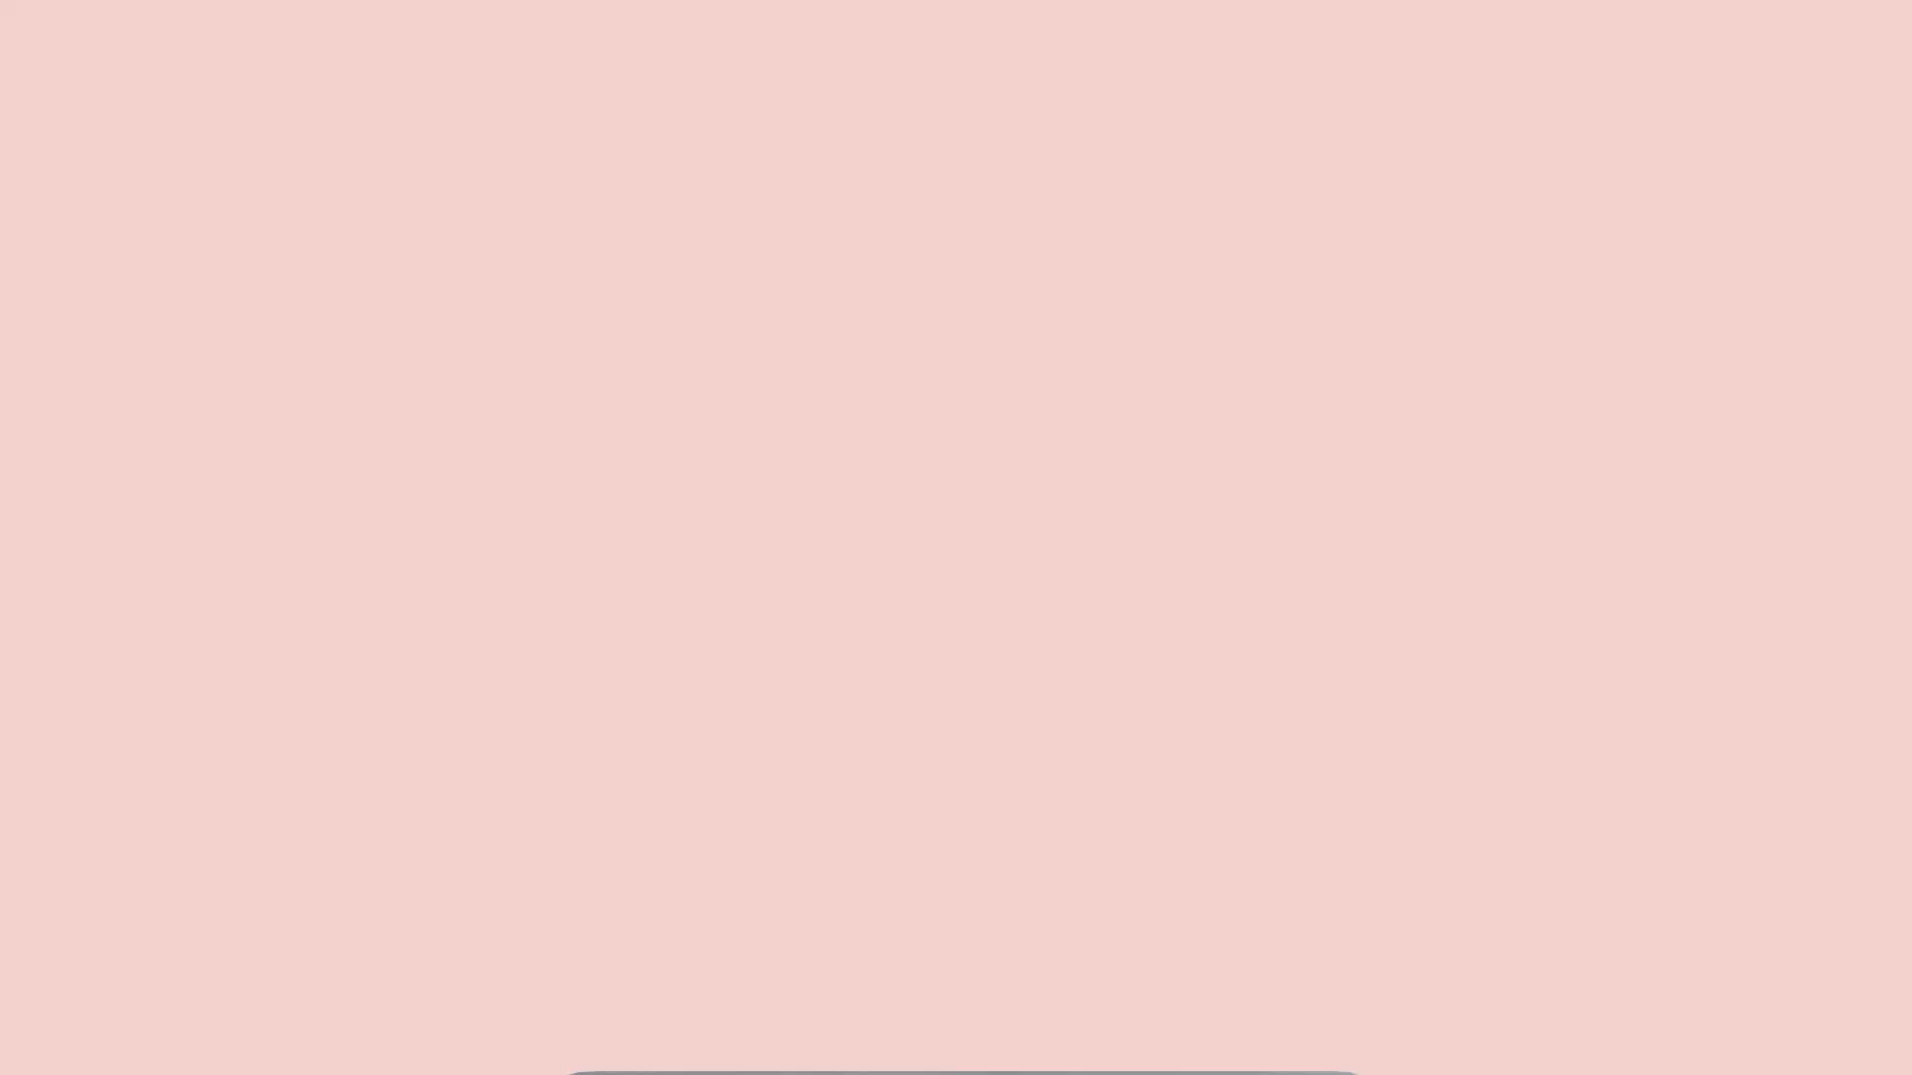